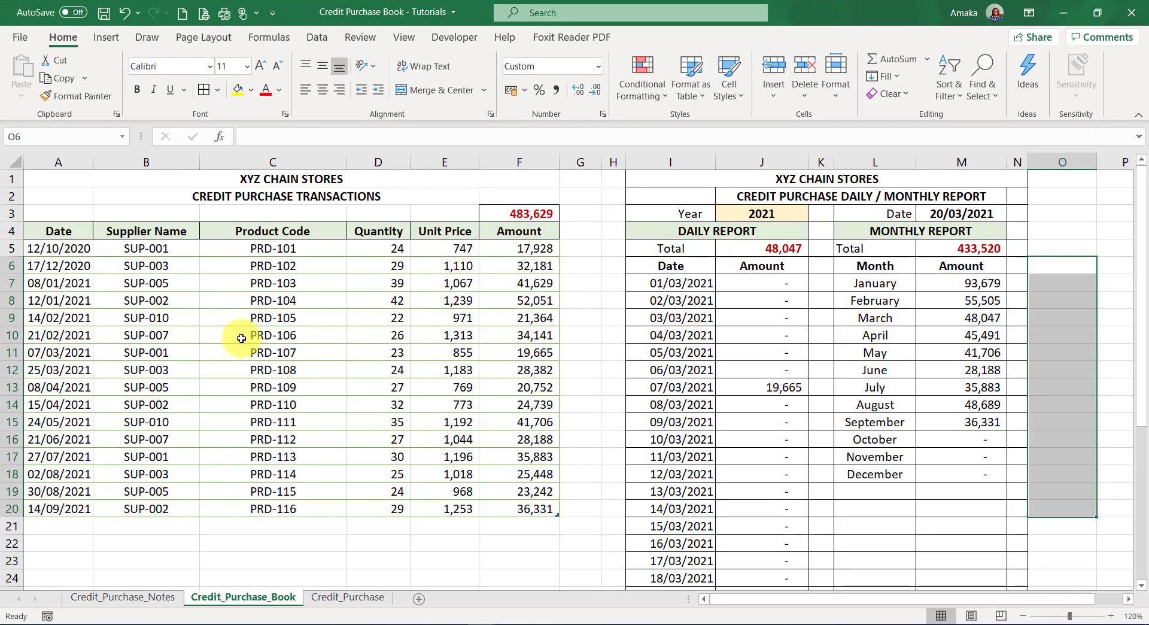
{"action": "left_click", "coordinate": [256, 328]}
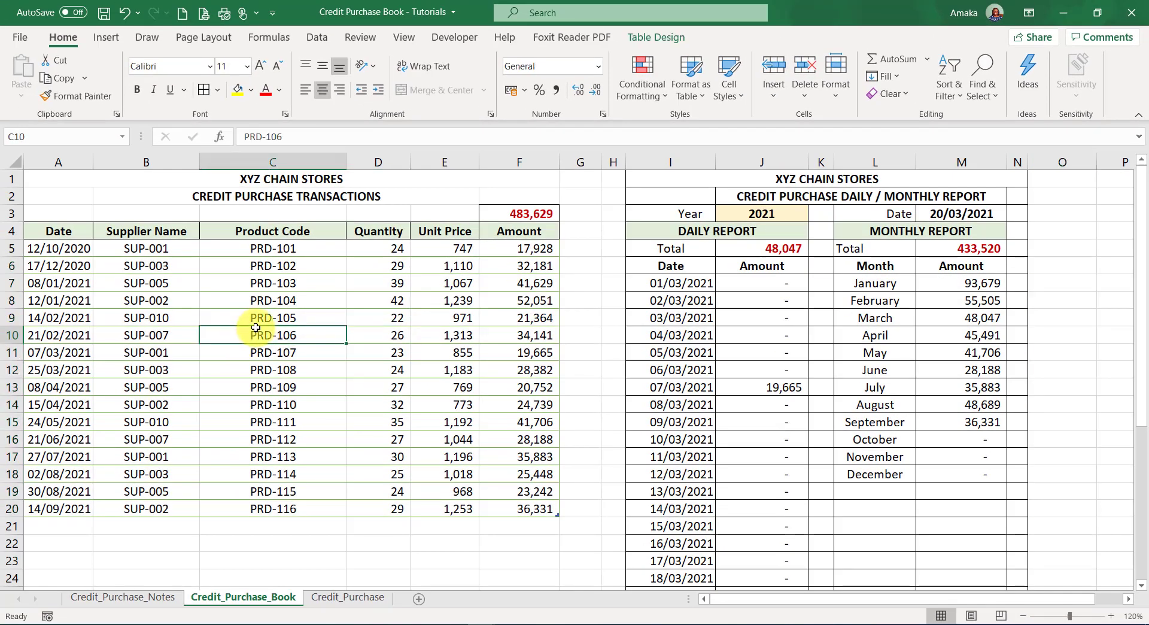
{"action": "left_click", "coordinate": [339, 598]}
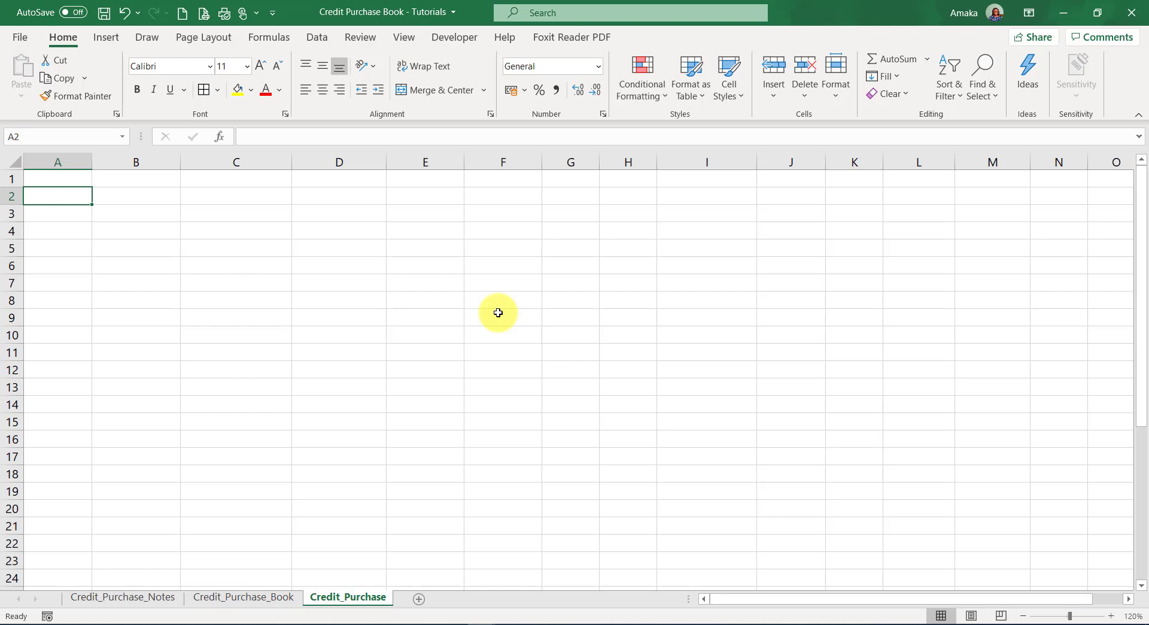
{"action": "left_click", "coordinate": [267, 599]}
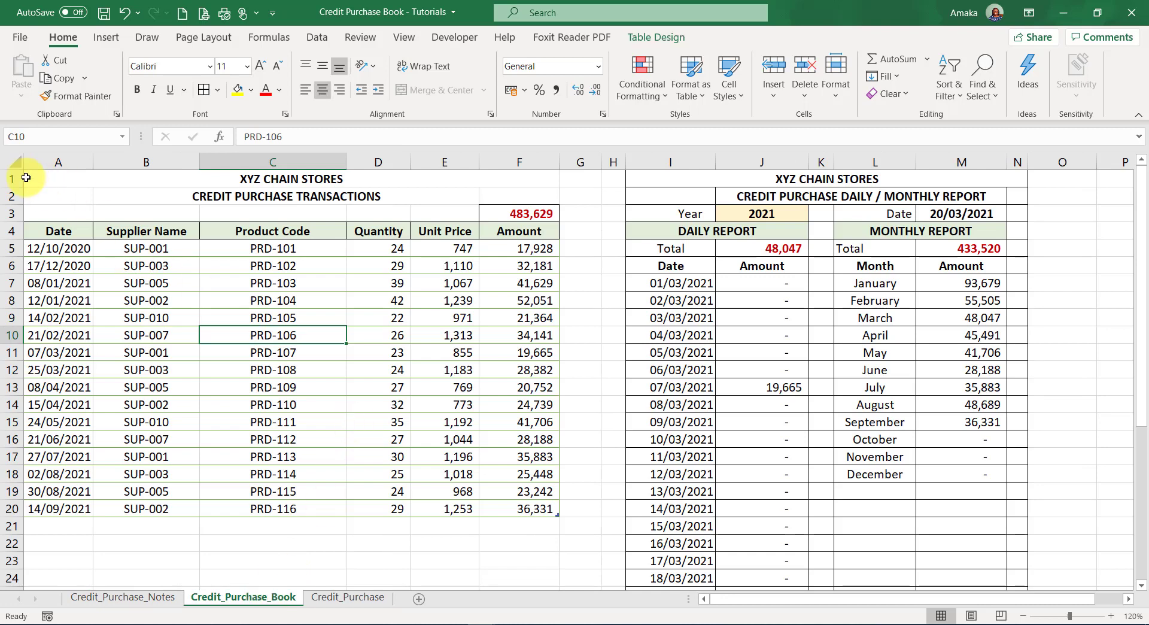
Copy the transactions range A1:F20 from Credit_Purchase_Book and paste it as values only at A1 of the Credit_Purchase sheet
{"action": "left_click_drag", "start_coordinate": [33, 175], "coordinate": [384, 499]}
{"action": "key", "text": "ctrl+c"}
{"action": "left_click", "coordinate": [367, 598]}
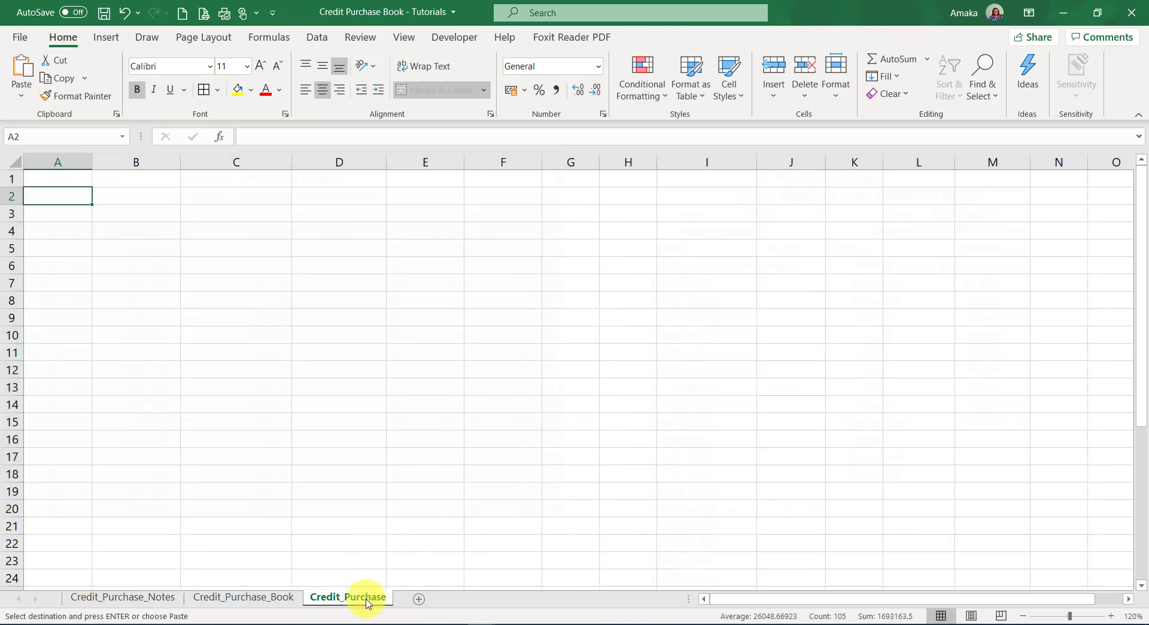
{"action": "left_click", "coordinate": [68, 182]}
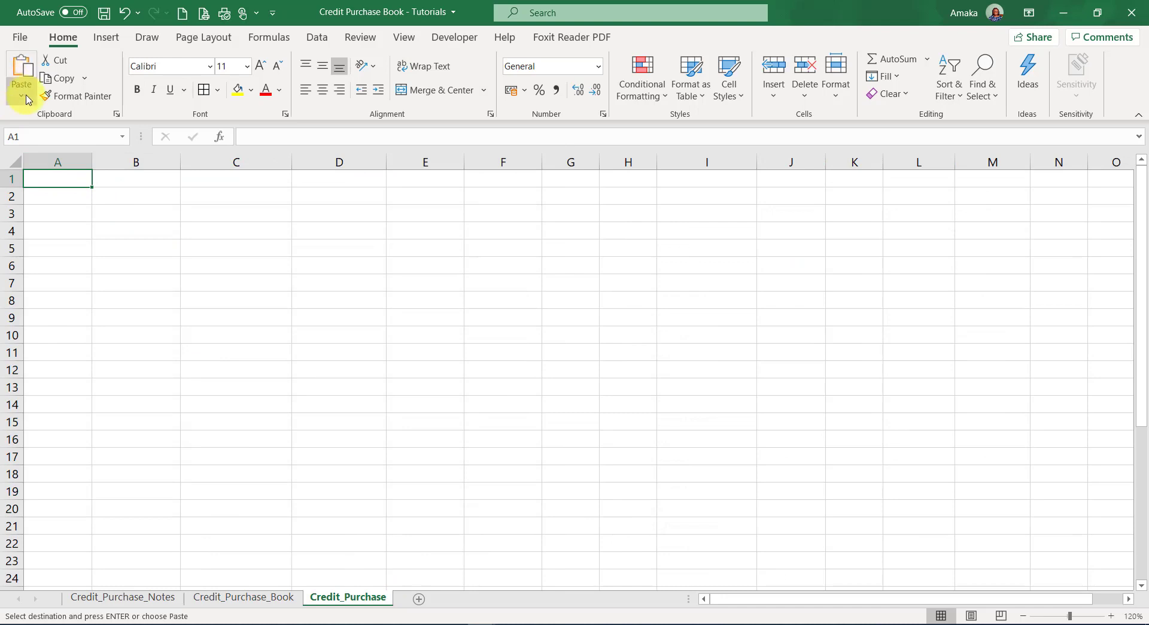
{"action": "left_click", "coordinate": [21, 100]}
{"action": "left_click", "coordinate": [18, 186]}
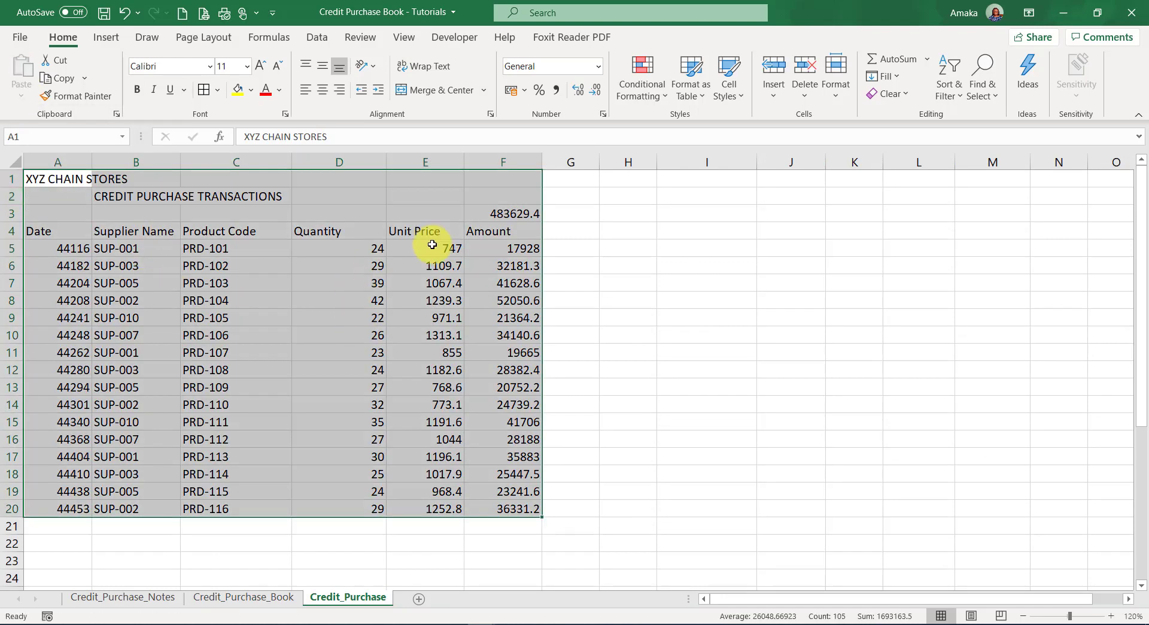
{"action": "left_click", "coordinate": [592, 286]}
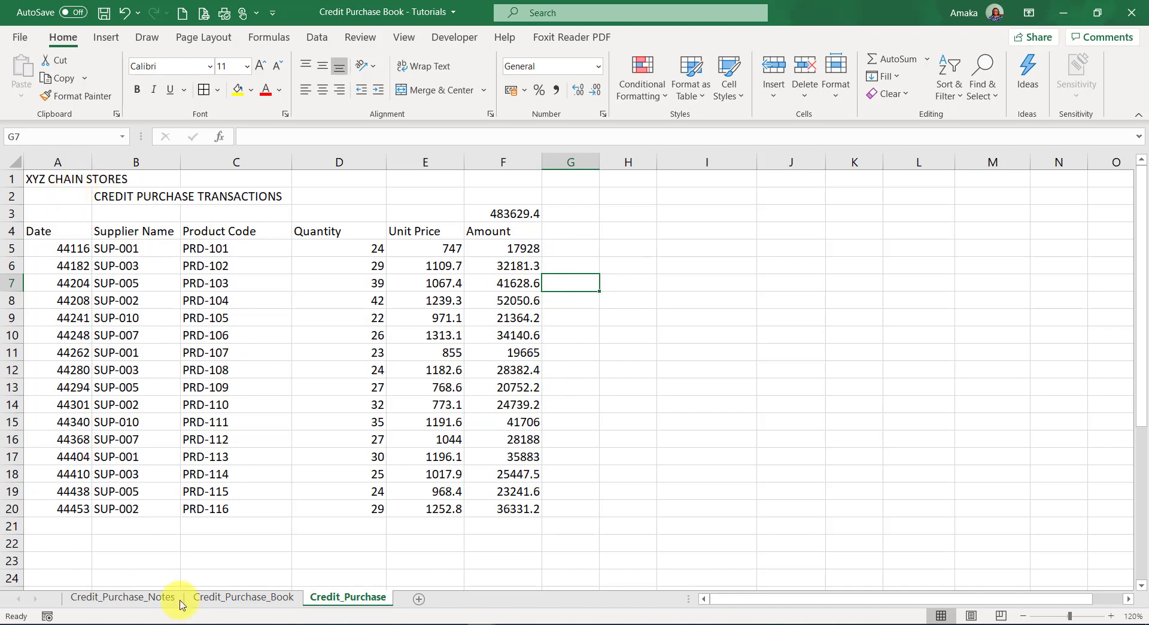
Examine the title, subtitle, header row and F3 total formula of the transactions table on the Credit_Purchase_Book sheet
{"action": "left_click", "coordinate": [245, 597]}
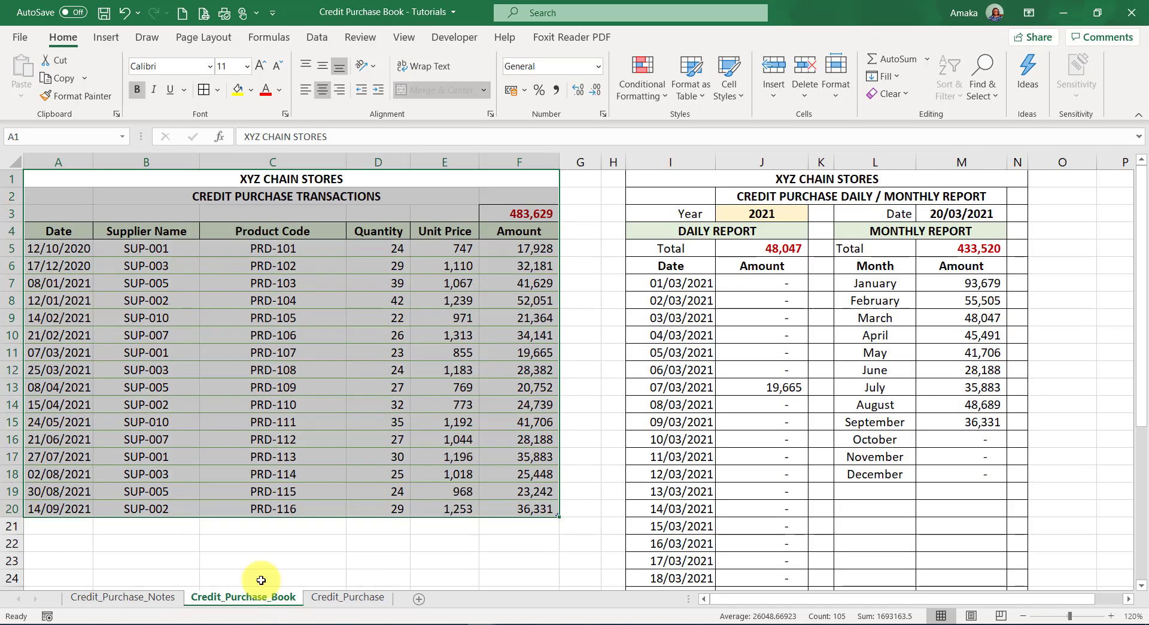
{"action": "left_click", "coordinate": [245, 177]}
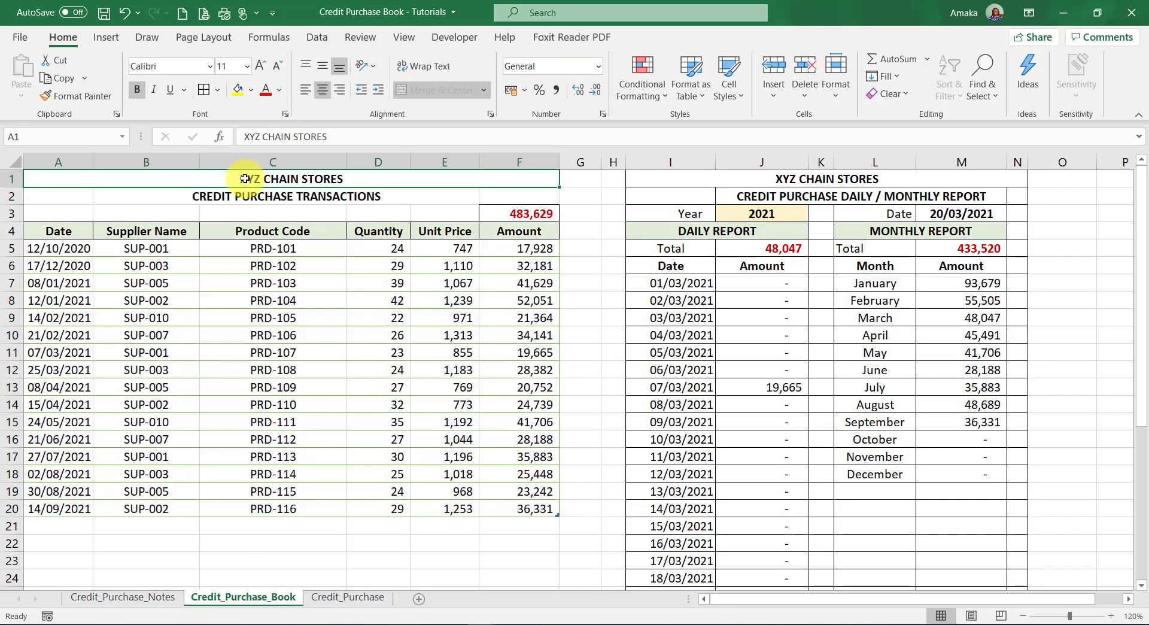
{"action": "left_click", "coordinate": [224, 201]}
{"action": "left_click", "coordinate": [33, 231]}
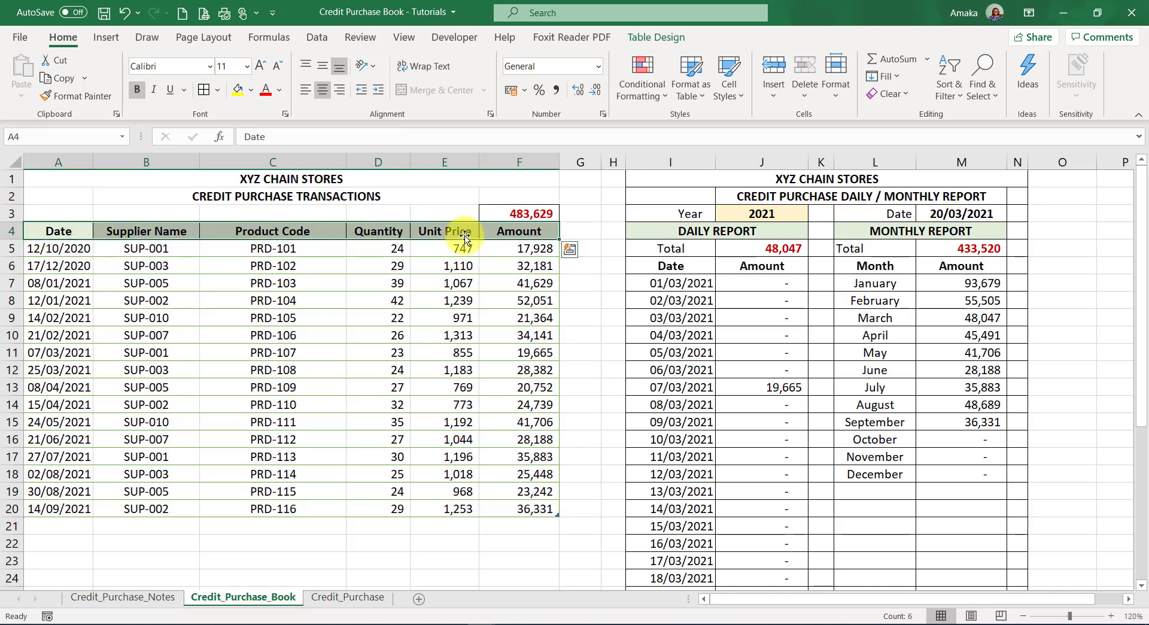
{"action": "left_click", "coordinate": [372, 302]}
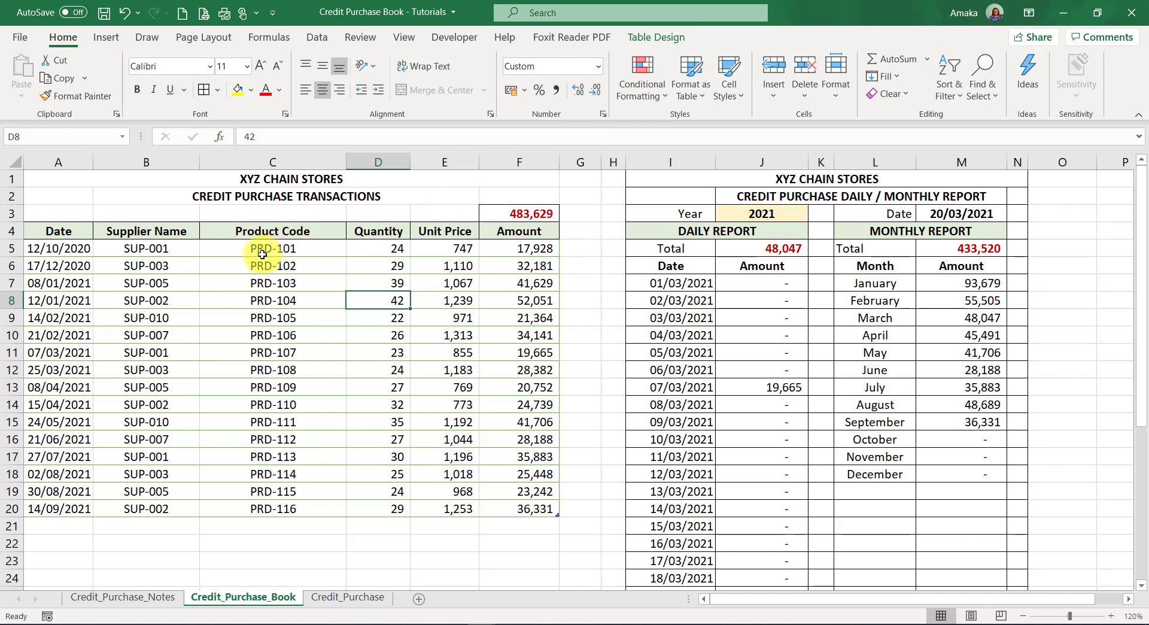
{"action": "left_click", "coordinate": [292, 184]}
{"action": "left_click", "coordinate": [293, 193]}
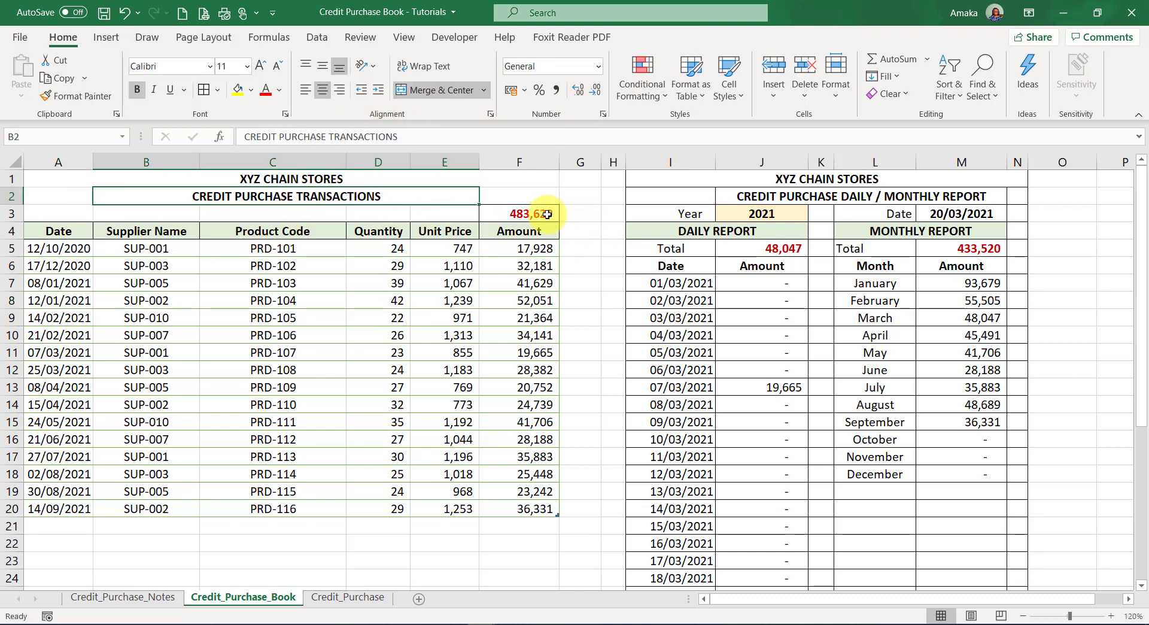
{"action": "left_click", "coordinate": [532, 213]}
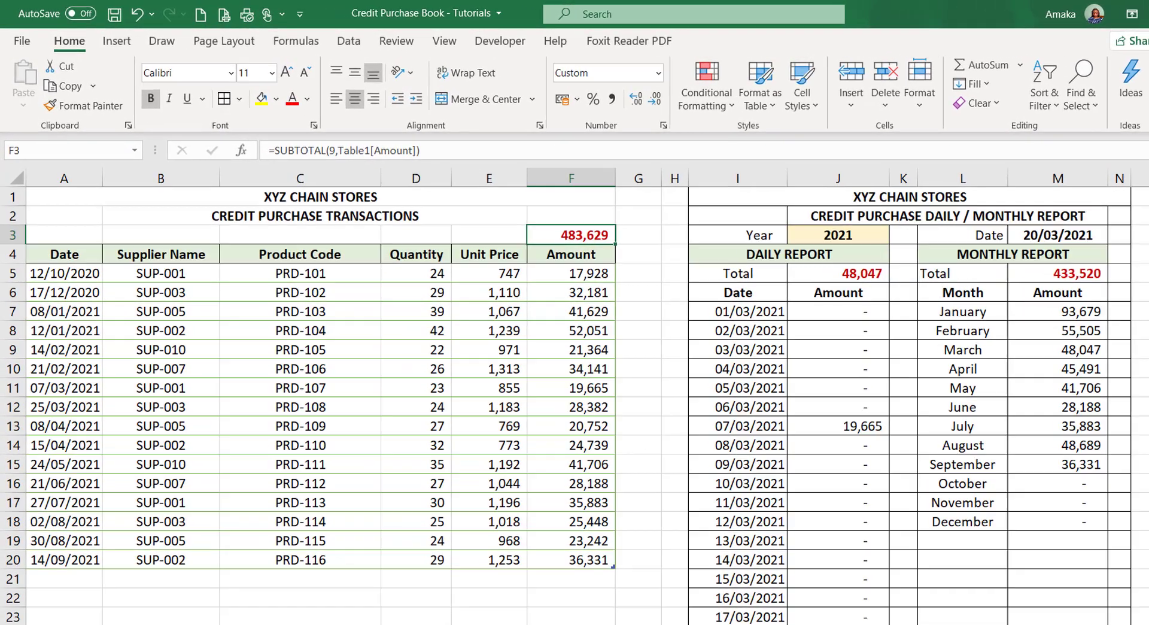
Merge and center the XYZ CHAIN STORES title across A1:F1 on the Credit_Purchase sheet and make it bold at size 16
{"action": "left_click", "coordinate": [348, 597]}
{"action": "left_click", "coordinate": [87, 199]}
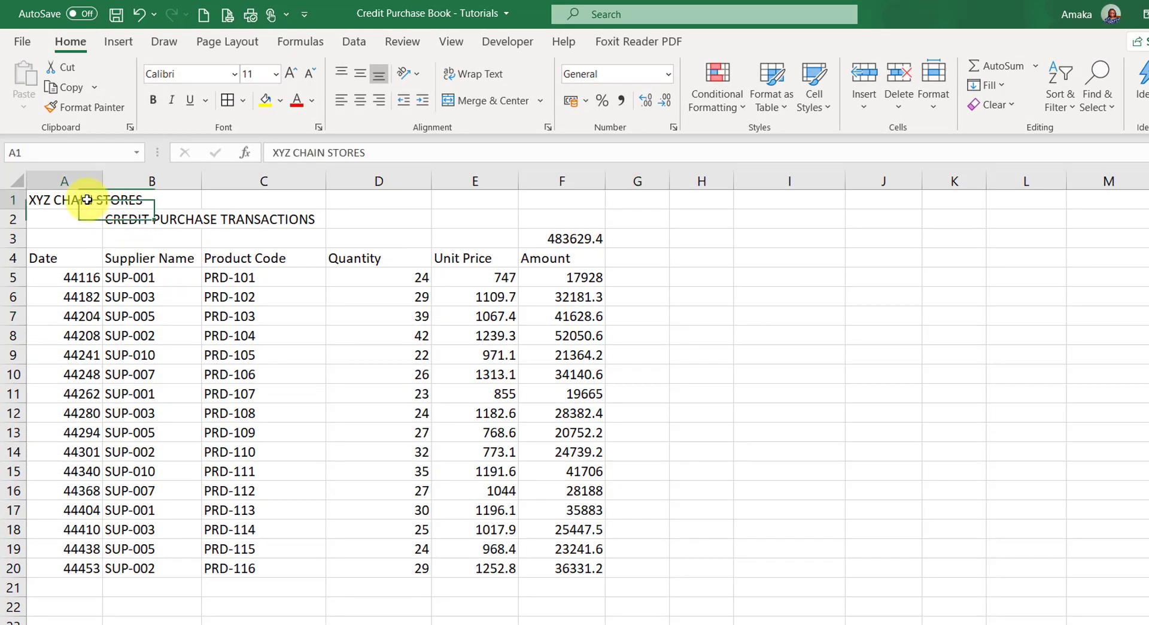
{"action": "left_click_drag", "start_coordinate": [87, 199], "coordinate": [563, 198]}
{"action": "left_click", "coordinate": [512, 105]}
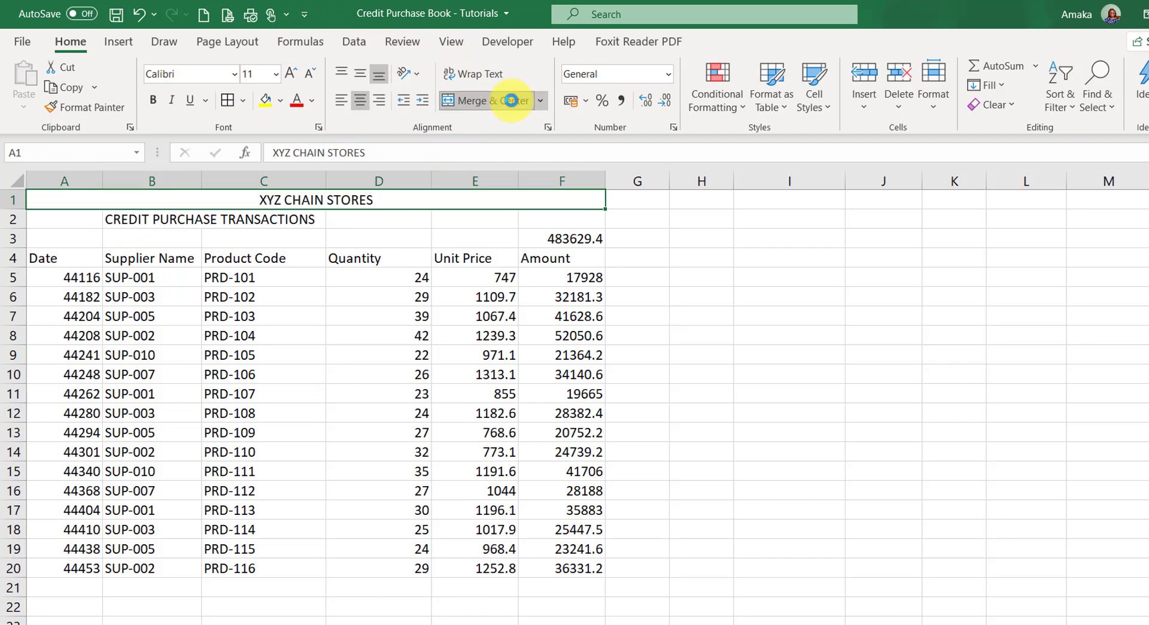
{"action": "left_click", "coordinate": [292, 74]}
{"action": "left_click", "coordinate": [292, 73]}
{"action": "left_click", "coordinate": [292, 73]}
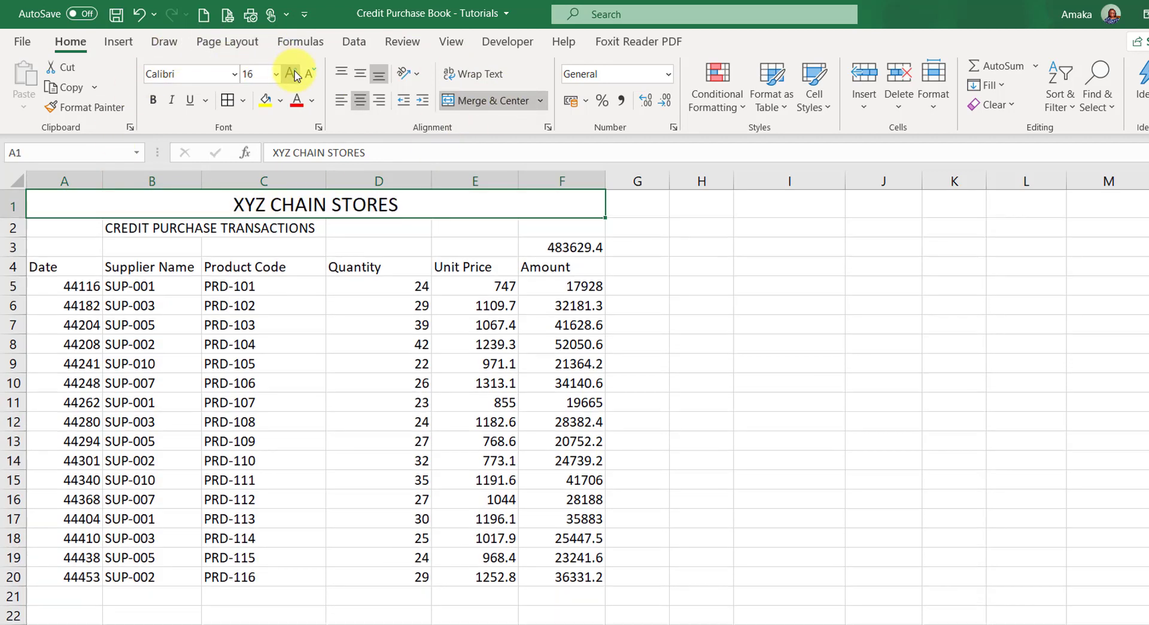
{"action": "left_click", "coordinate": [154, 100]}
Merge and center the CREDIT PURCHASE TRANSACTIONS subtitle across B2:E2 and make it bold at size 14
{"action": "left_click_drag", "start_coordinate": [116, 227], "coordinate": [446, 224]}
{"action": "left_click", "coordinate": [481, 111]}
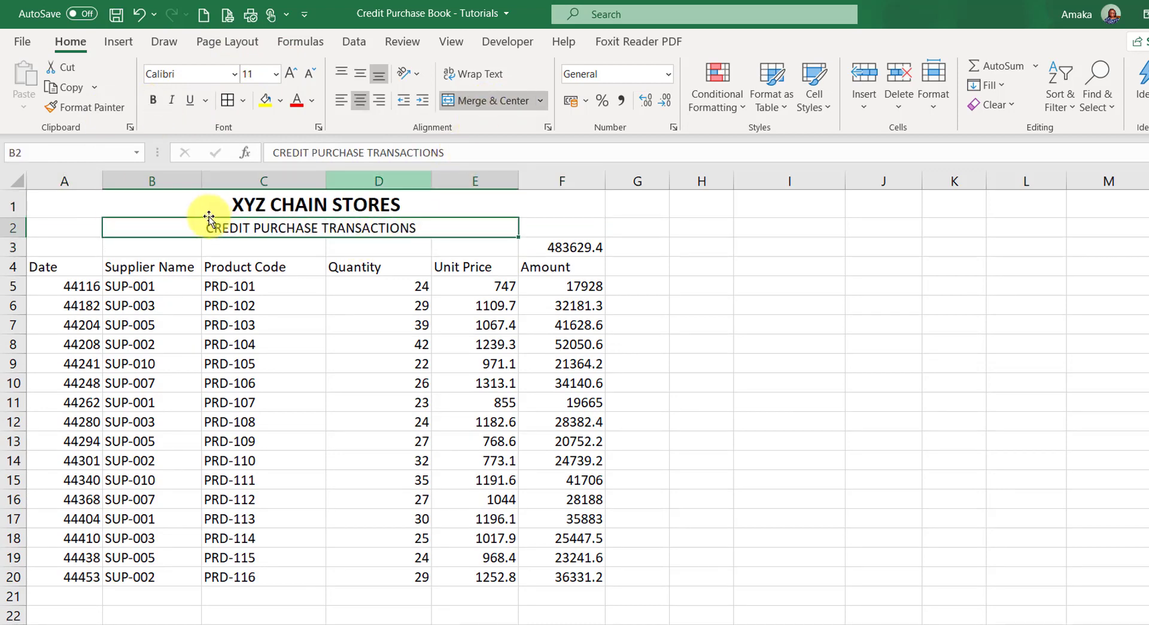
{"action": "left_click", "coordinate": [291, 73]}
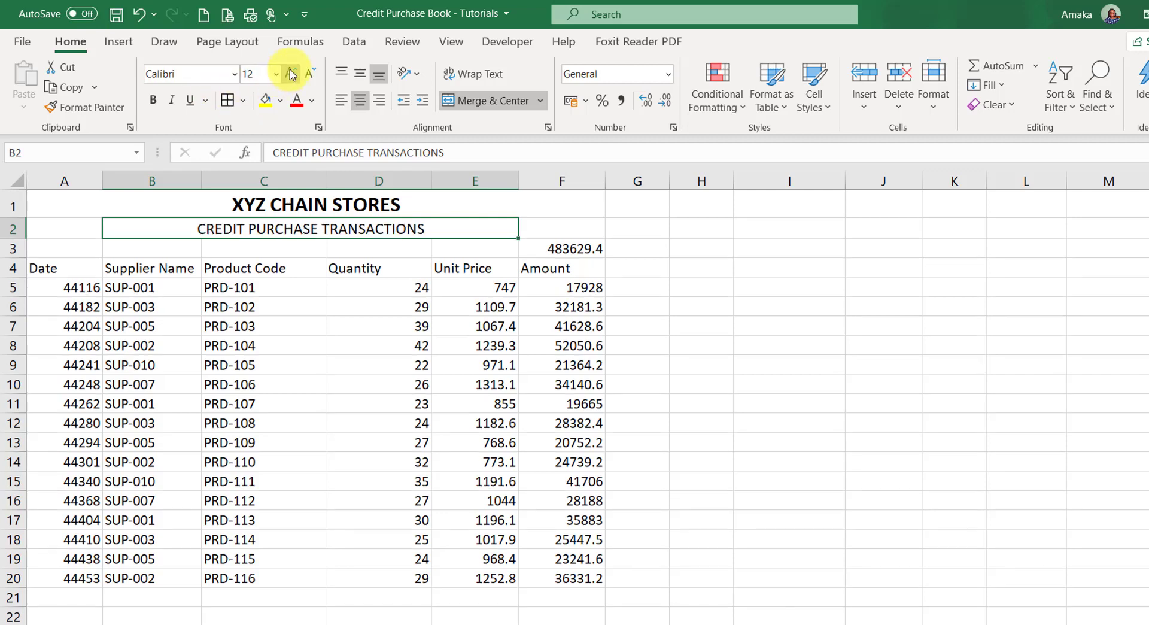
{"action": "left_click", "coordinate": [291, 73]}
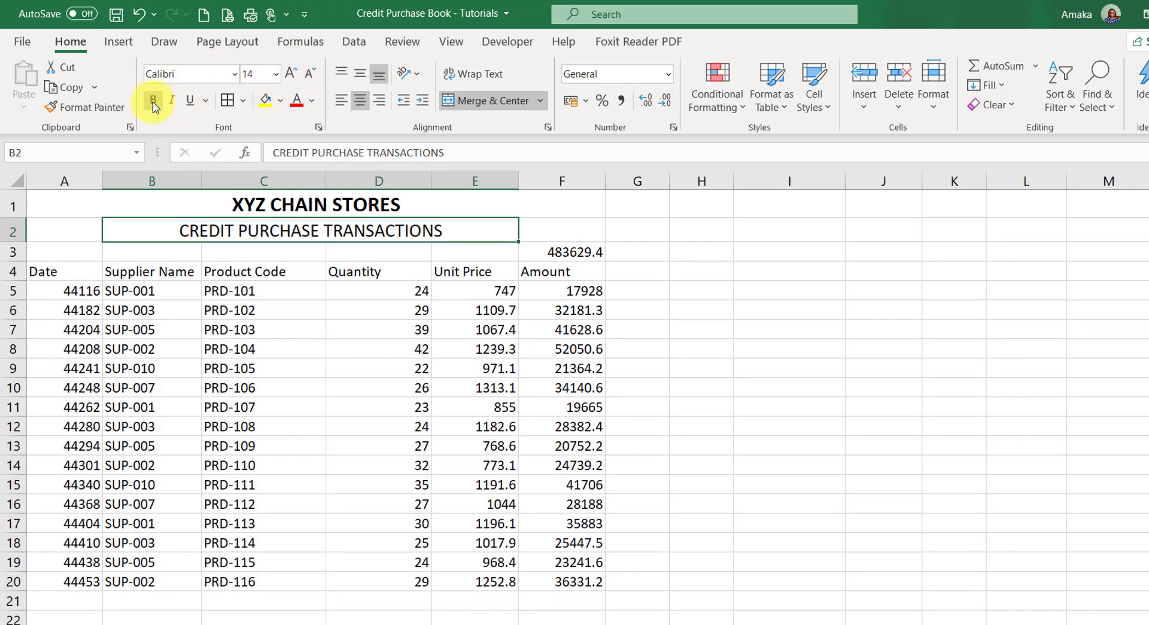
{"action": "left_click", "coordinate": [153, 102]}
{"action": "left_click", "coordinate": [550, 252]}
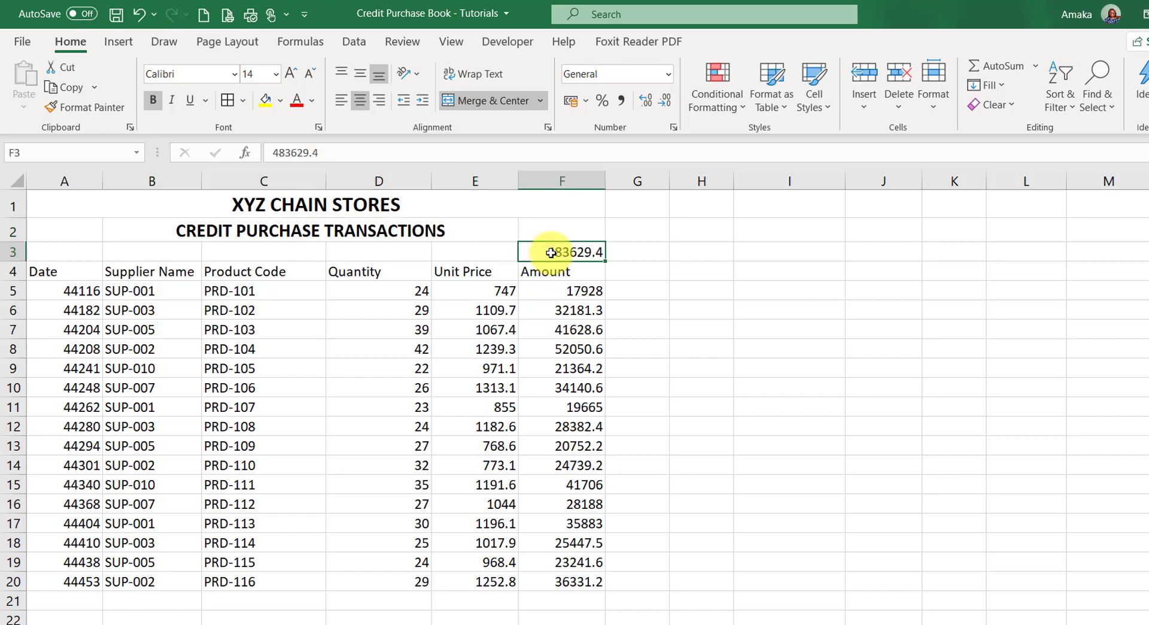
{"action": "left_click", "coordinate": [63, 290]}
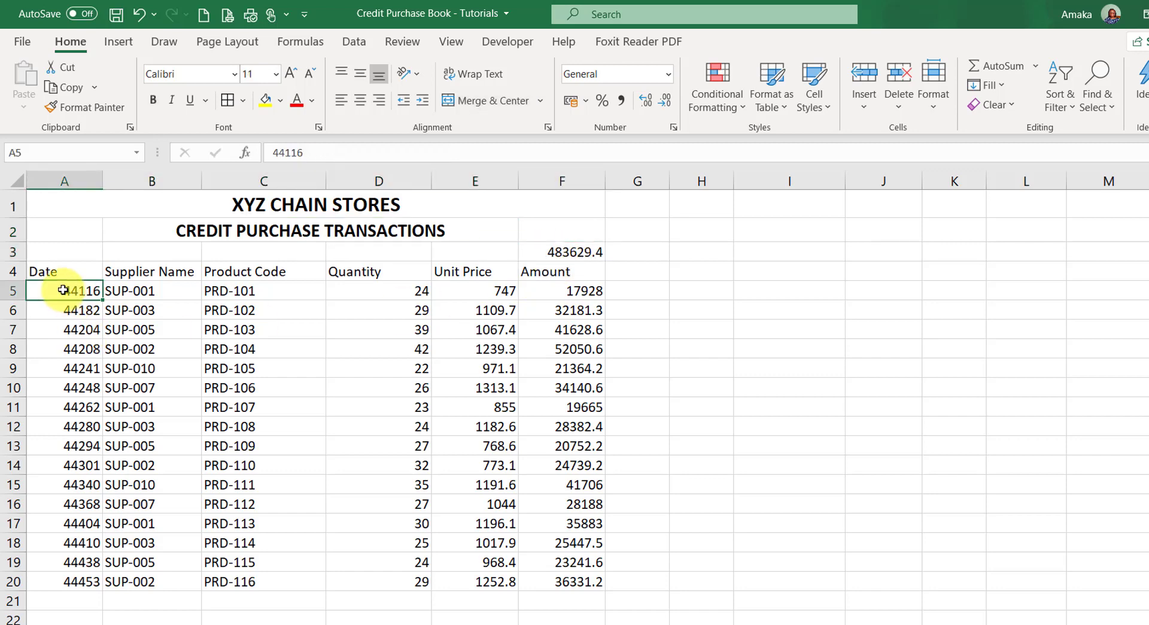
{"action": "left_click", "coordinate": [112, 46]}
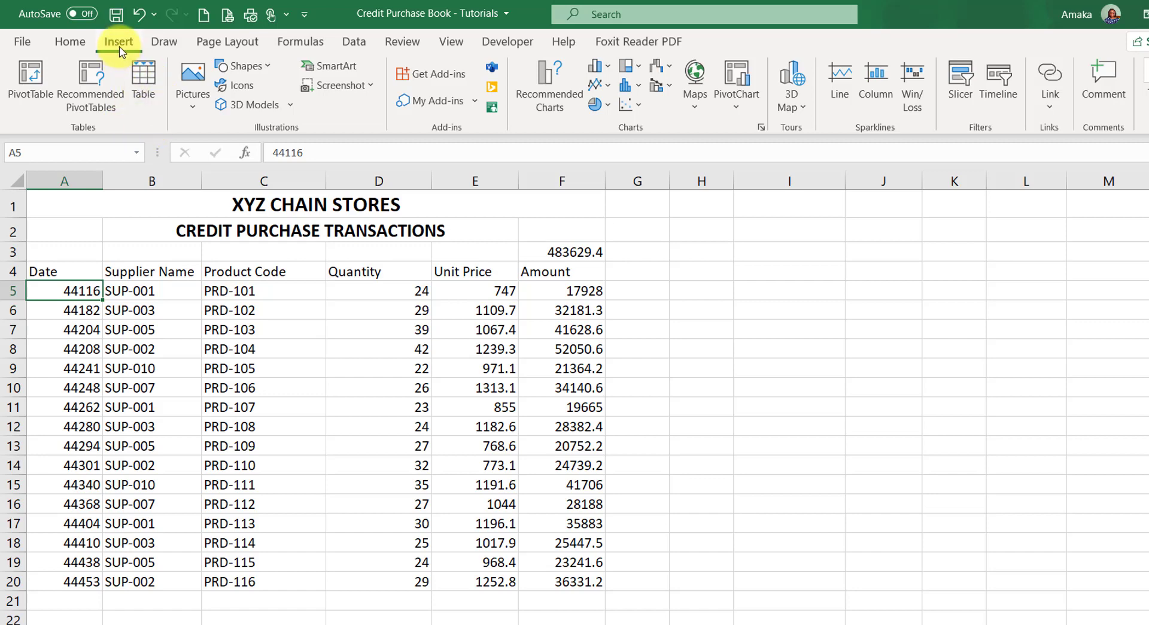
{"action": "left_click", "coordinate": [143, 77]}
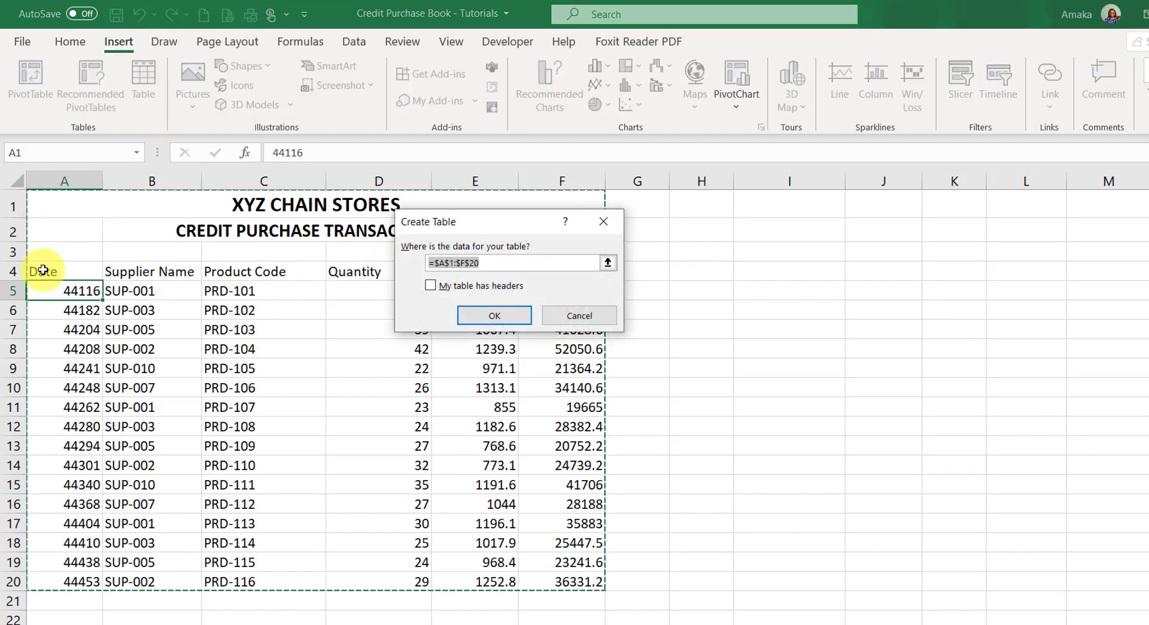
{"action": "left_click", "coordinate": [560, 314]}
Convert the range A4:F20 into a table with headers
{"action": "left_click_drag", "start_coordinate": [49, 269], "coordinate": [545, 580]}
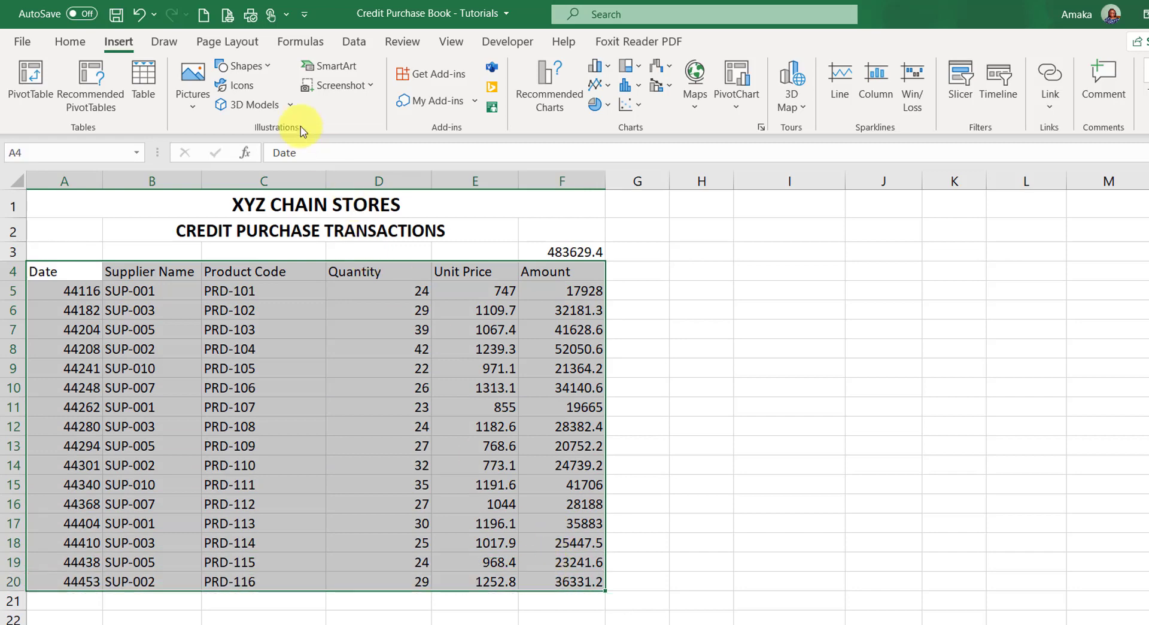
{"action": "left_click", "coordinate": [137, 81]}
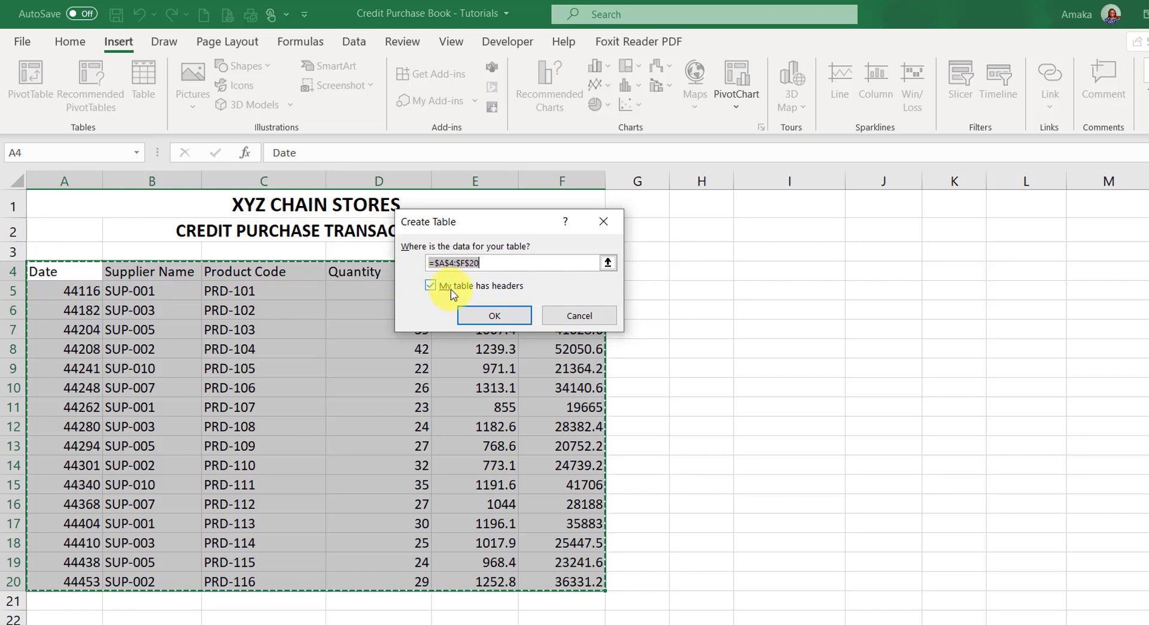
{"action": "left_click", "coordinate": [494, 317]}
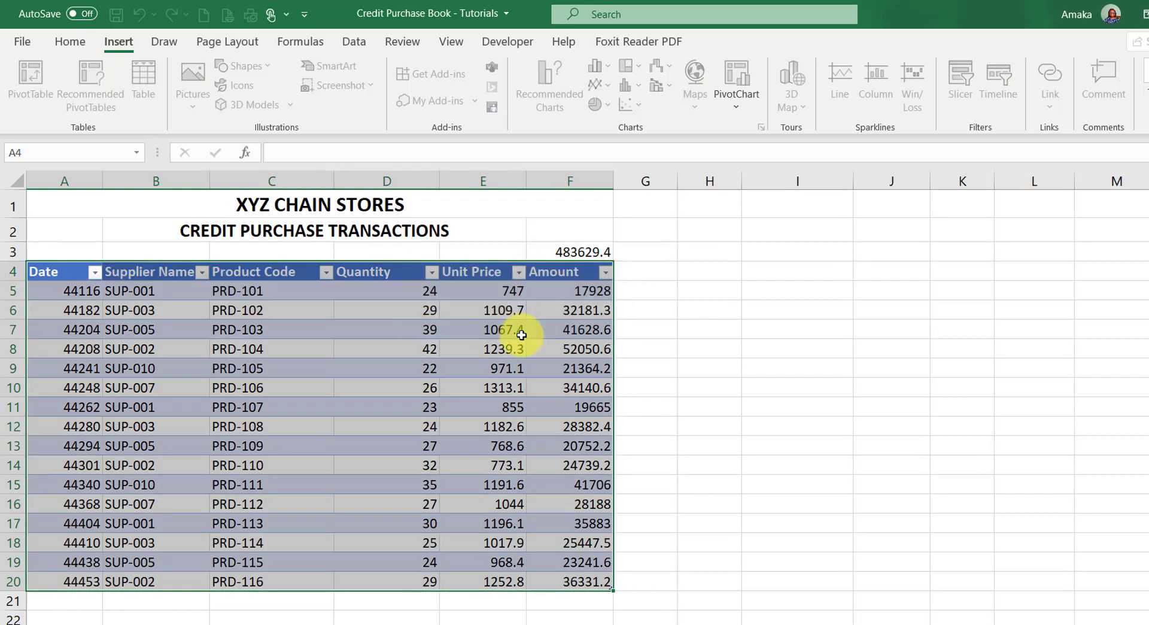
{"action": "left_click", "coordinate": [478, 388]}
Apply the light green table style with a solid green header and plain row lines to the transactions table
{"action": "left_click_drag", "start_coordinate": [52, 277], "coordinate": [570, 589]}
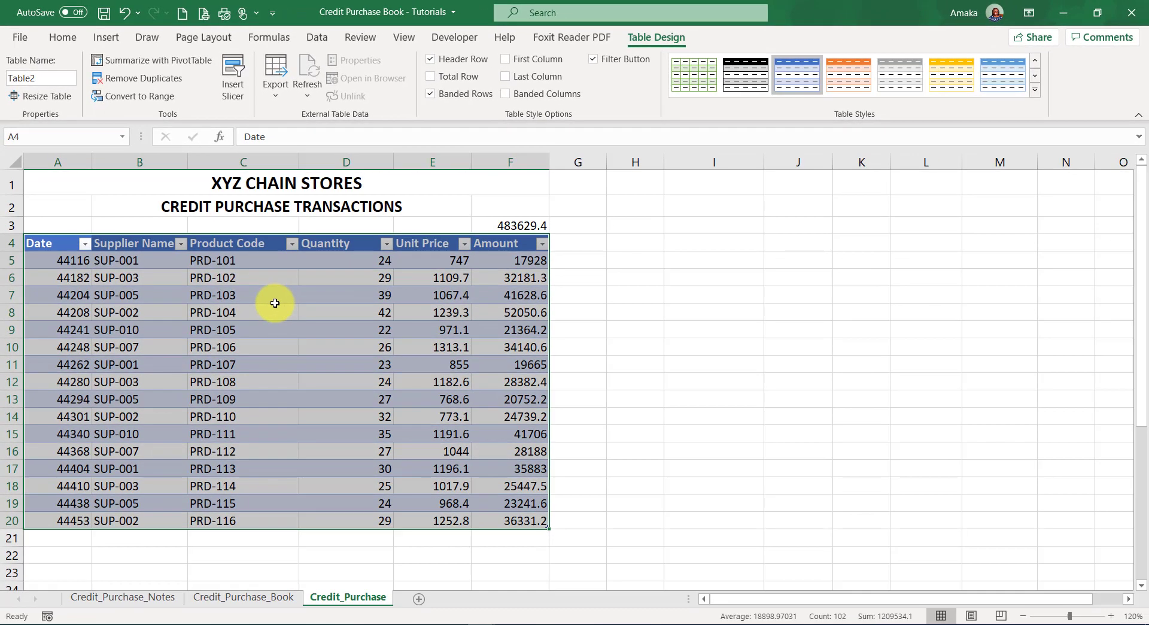
{"action": "left_click", "coordinate": [272, 329]}
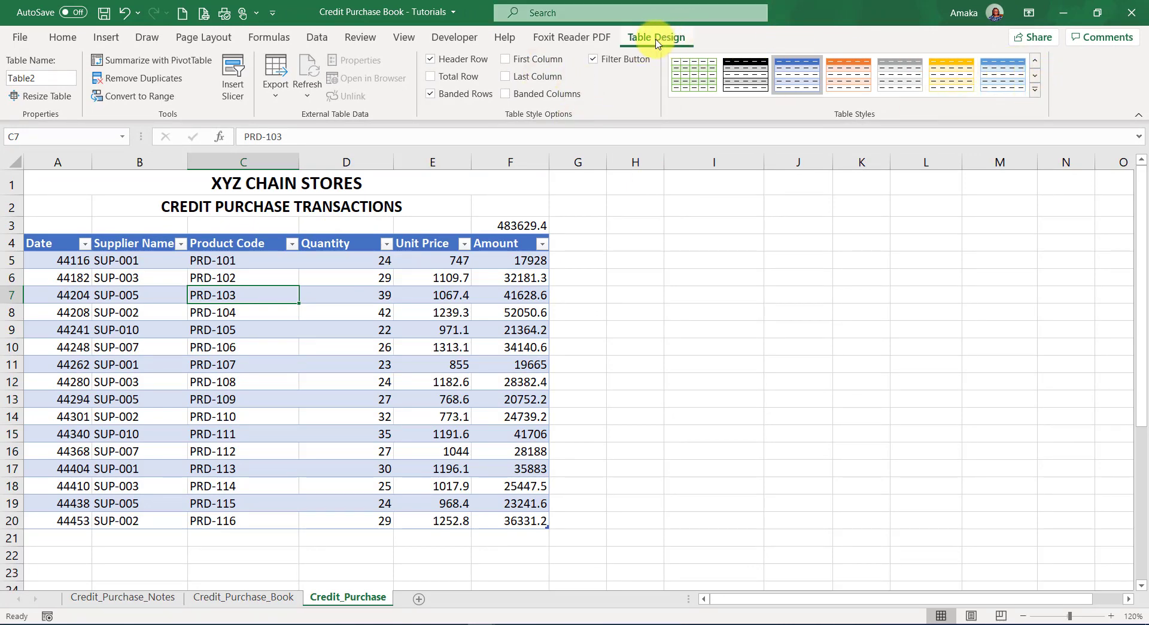
{"action": "left_click", "coordinate": [1036, 91]}
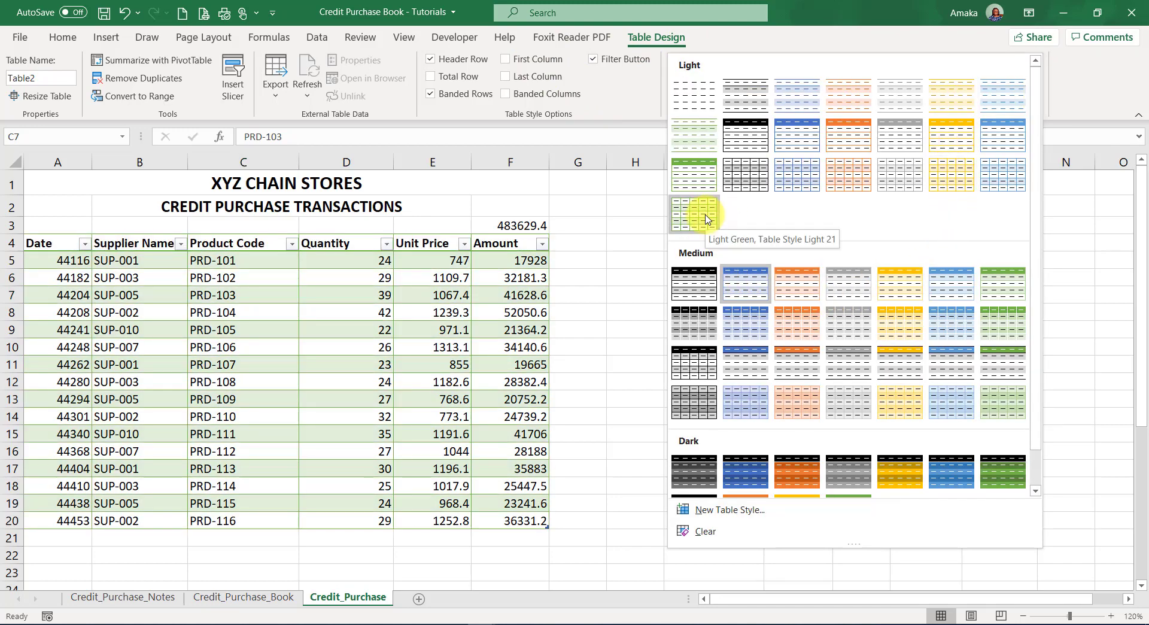
{"action": "left_click", "coordinate": [699, 175]}
{"action": "left_click", "coordinate": [352, 312]}
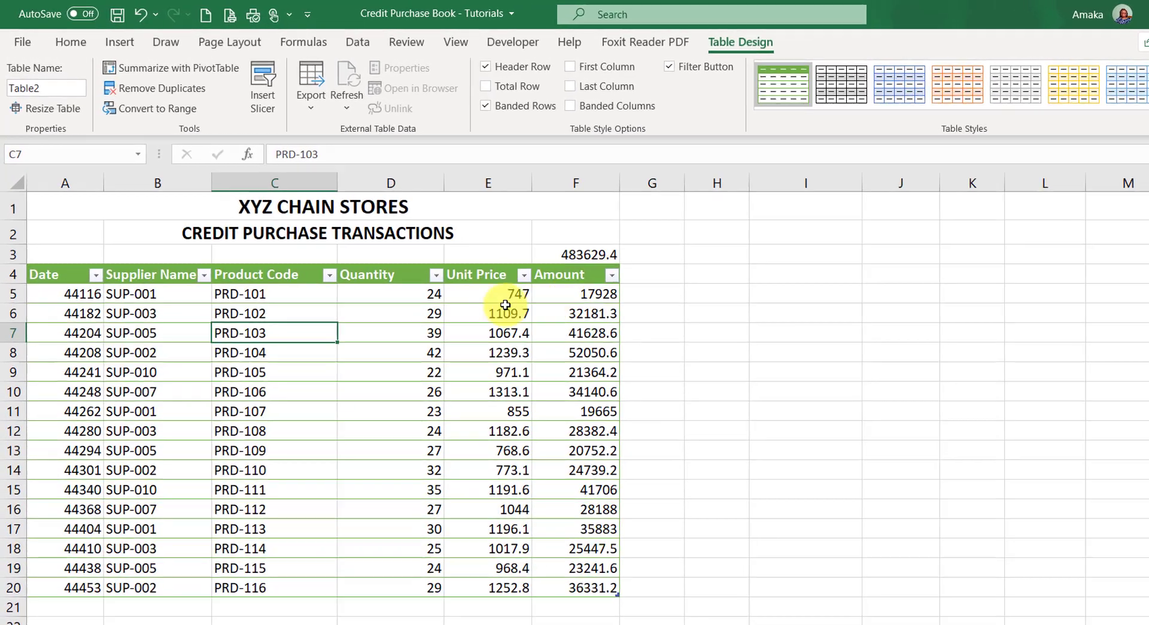
Set the font color of the table's header row A4:F4 to Automatic
{"action": "left_click_drag", "start_coordinate": [61, 279], "coordinate": [583, 280]}
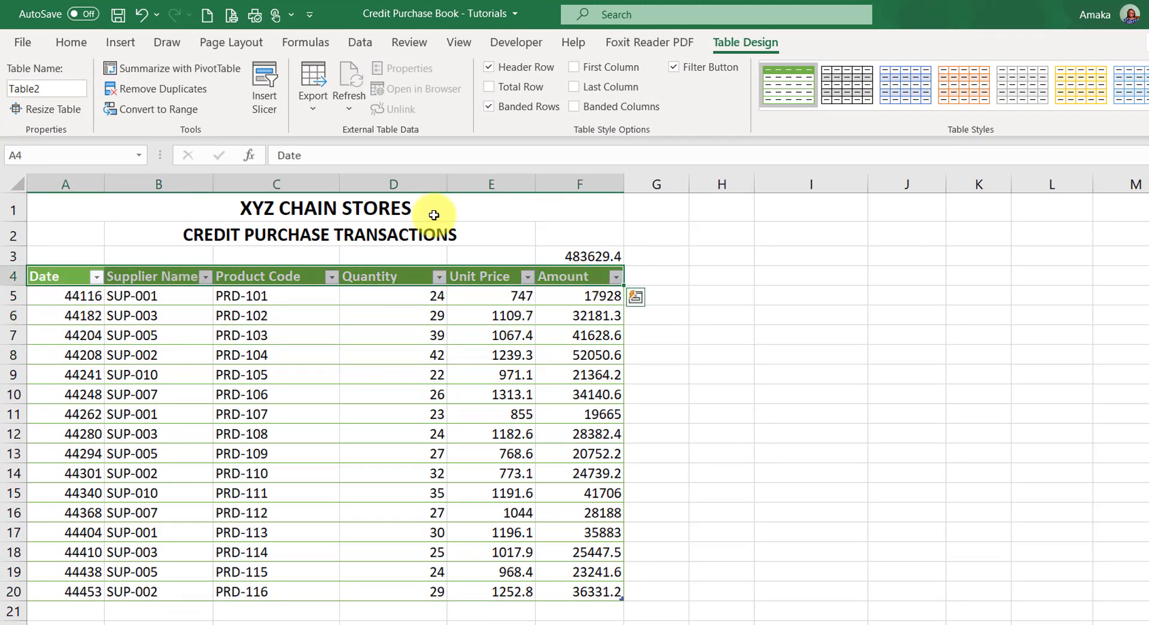
{"action": "left_click", "coordinate": [72, 40]}
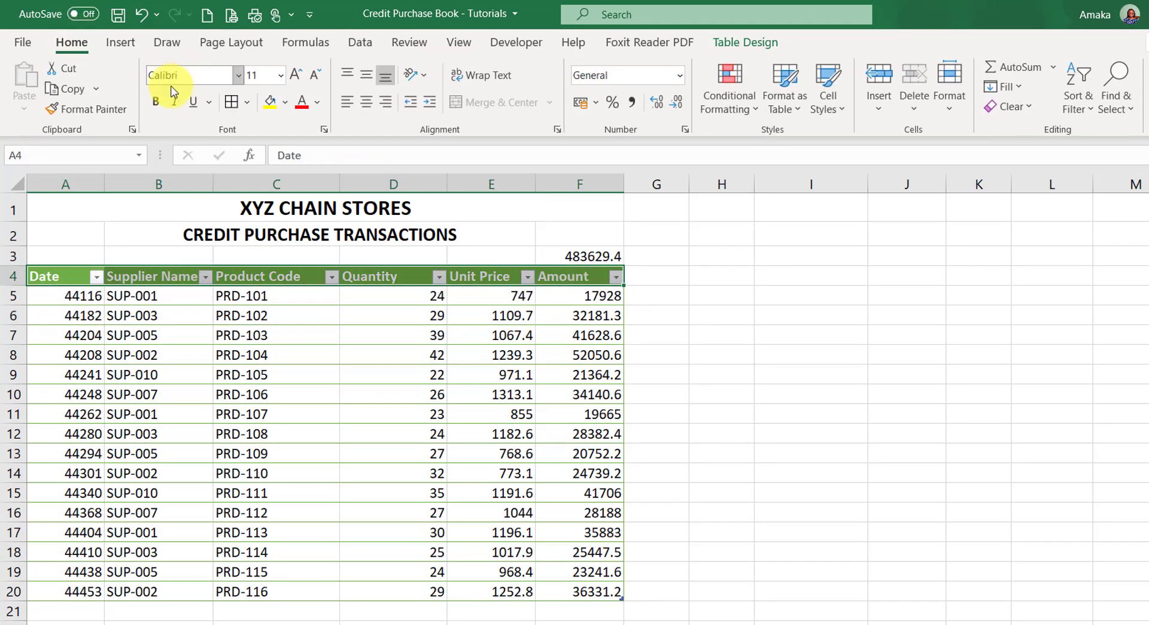
{"action": "left_click", "coordinate": [319, 107]}
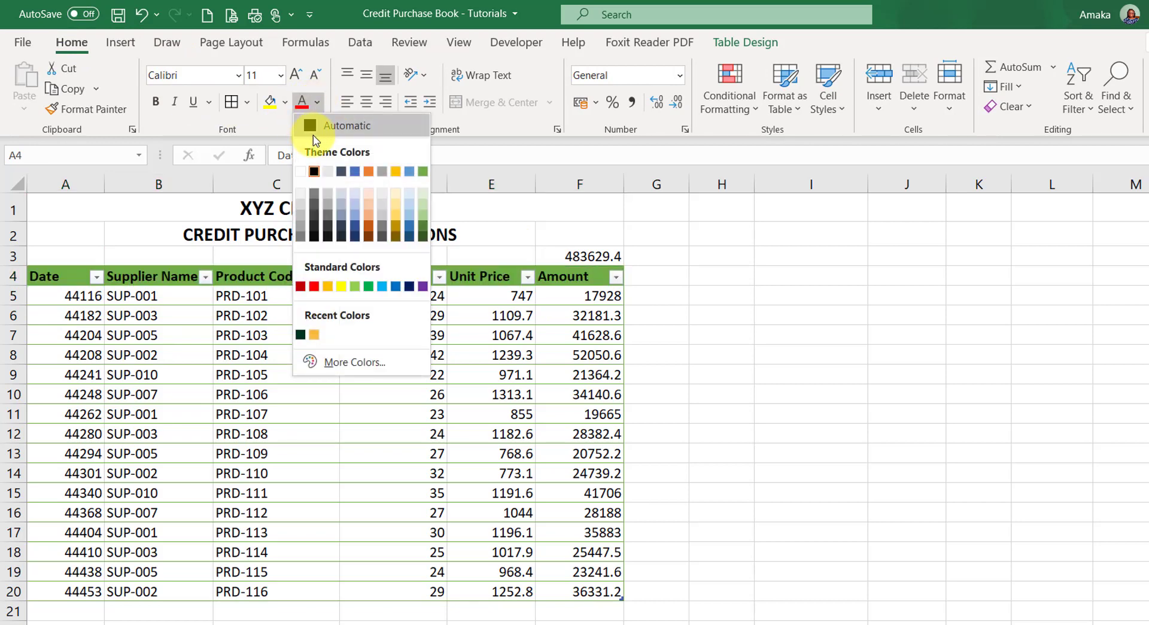
{"action": "left_click", "coordinate": [310, 121]}
{"action": "left_click", "coordinate": [348, 335]}
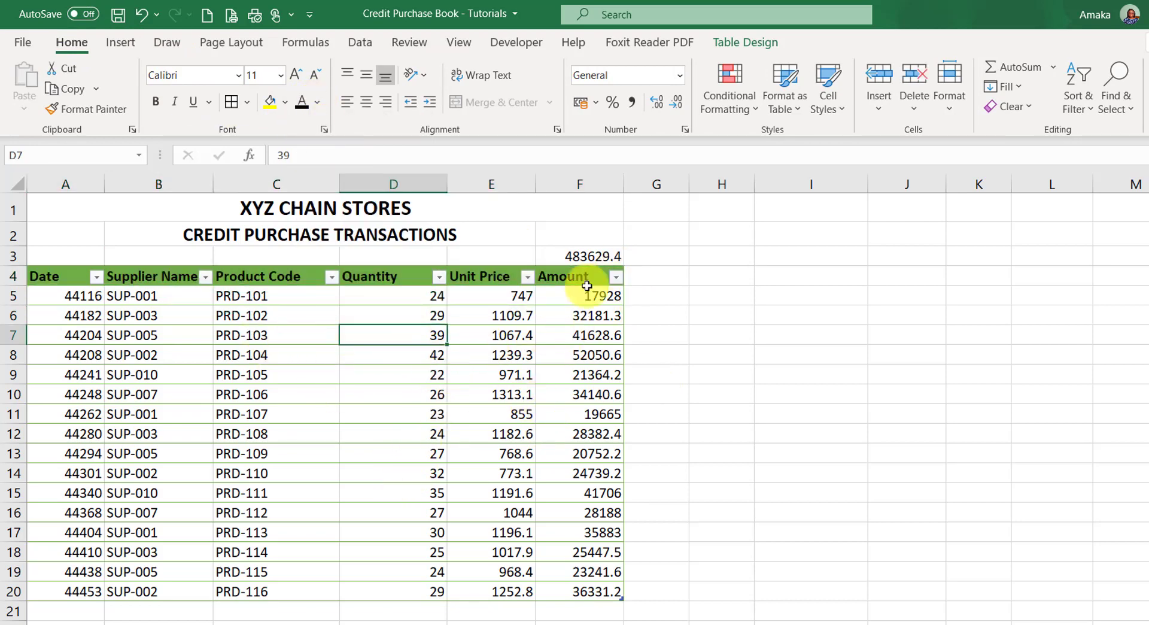
Clear the pasted values from the Amount column in F5:F20
{"action": "left_click_drag", "start_coordinate": [510, 296], "coordinate": [569, 590]}
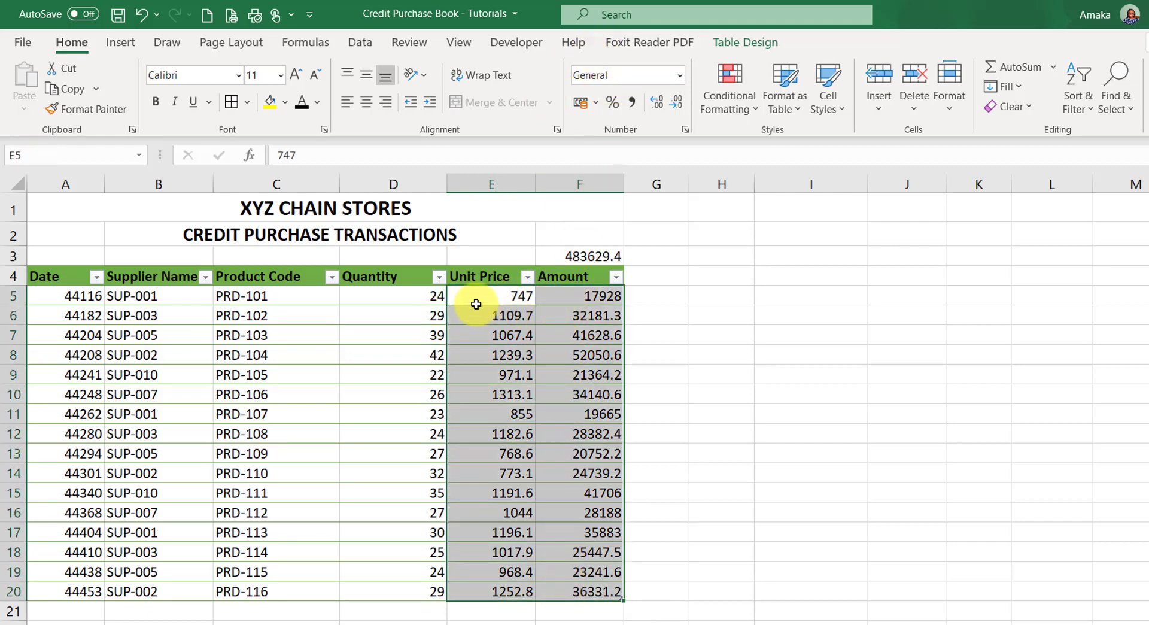
{"action": "left_click", "coordinate": [577, 299]}
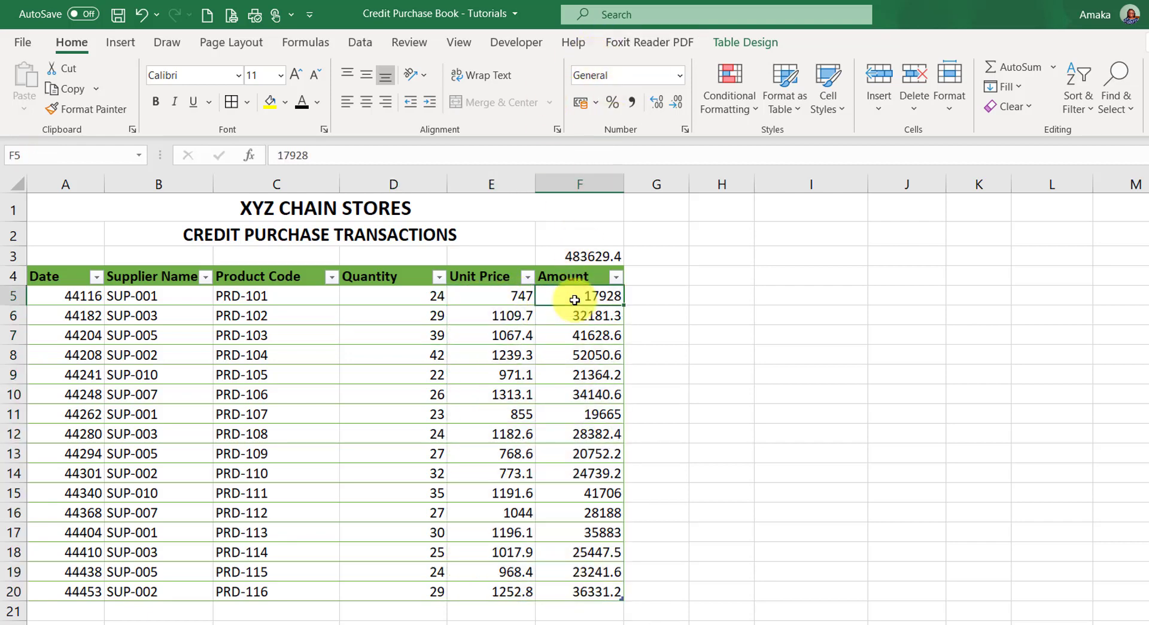
{"action": "left_click", "coordinate": [656, 314]}
{"action": "left_click_drag", "start_coordinate": [593, 296], "coordinate": [552, 594]}
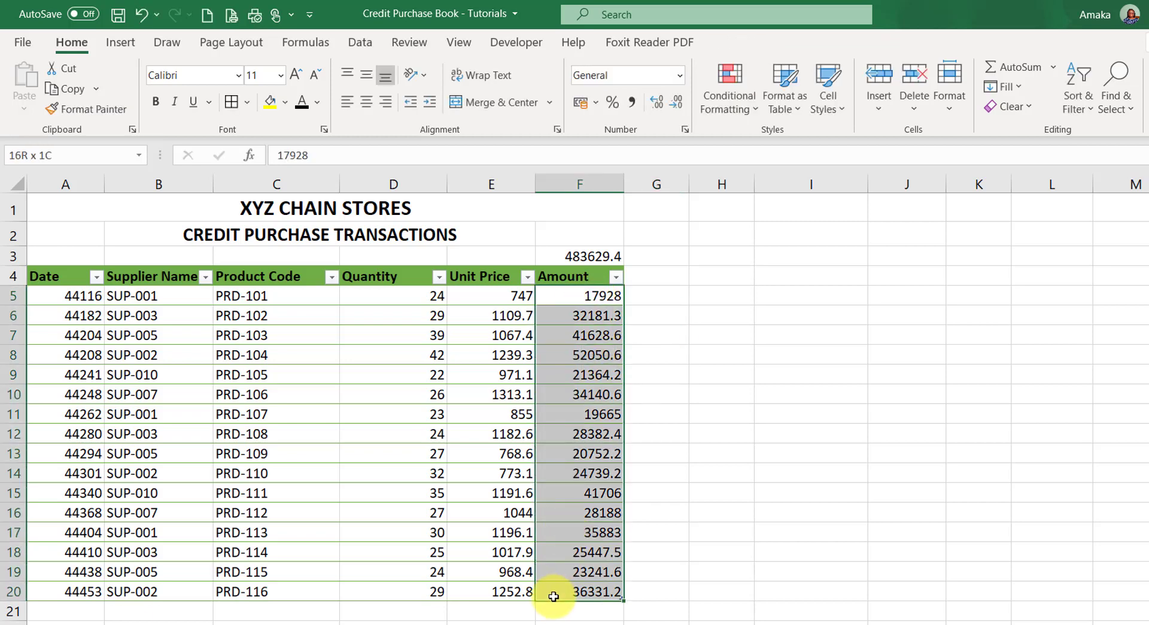
{"action": "key", "text": "Delete"}
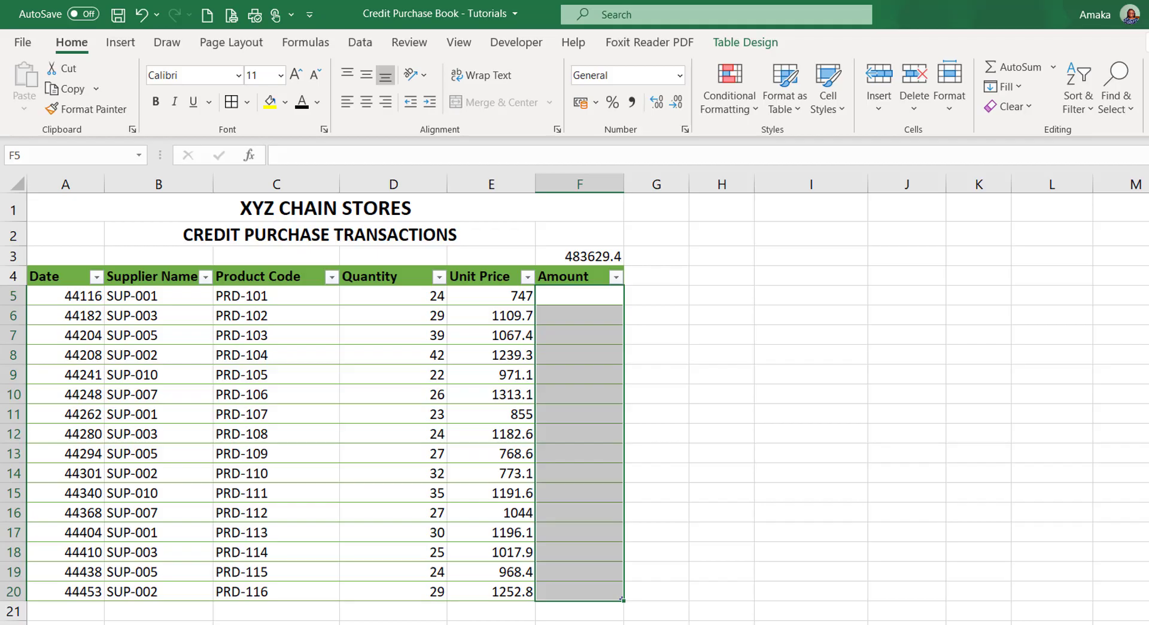
Format the Unit Price values in E5:E20 with a thousands separator and no decimal places
{"action": "left_click", "coordinate": [526, 293]}
{"action": "key", "text": "ctrl+shift+Down"}
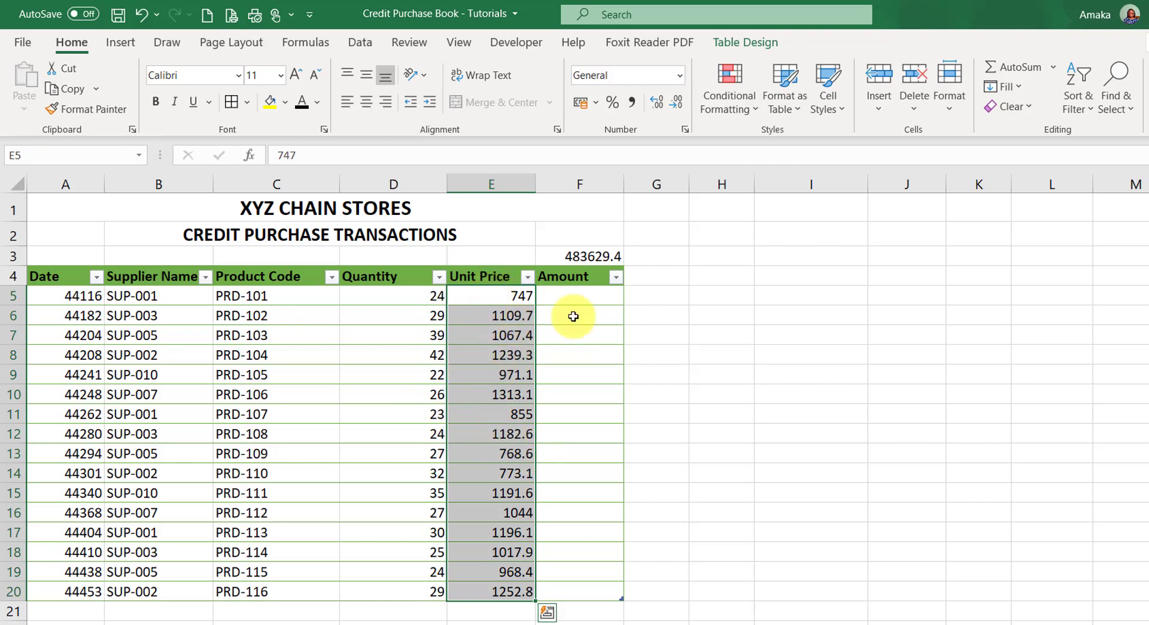
{"action": "left_click", "coordinate": [676, 103]}
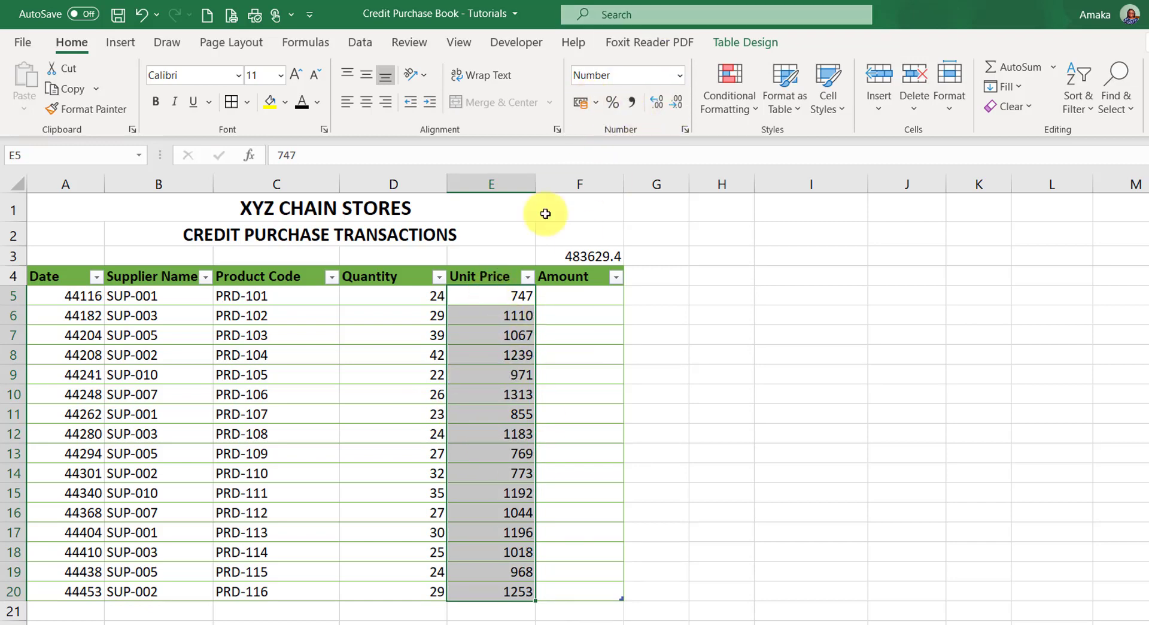
{"action": "left_click", "coordinate": [632, 102]}
{"action": "left_click", "coordinate": [681, 106]}
{"action": "left_click", "coordinate": [680, 106]}
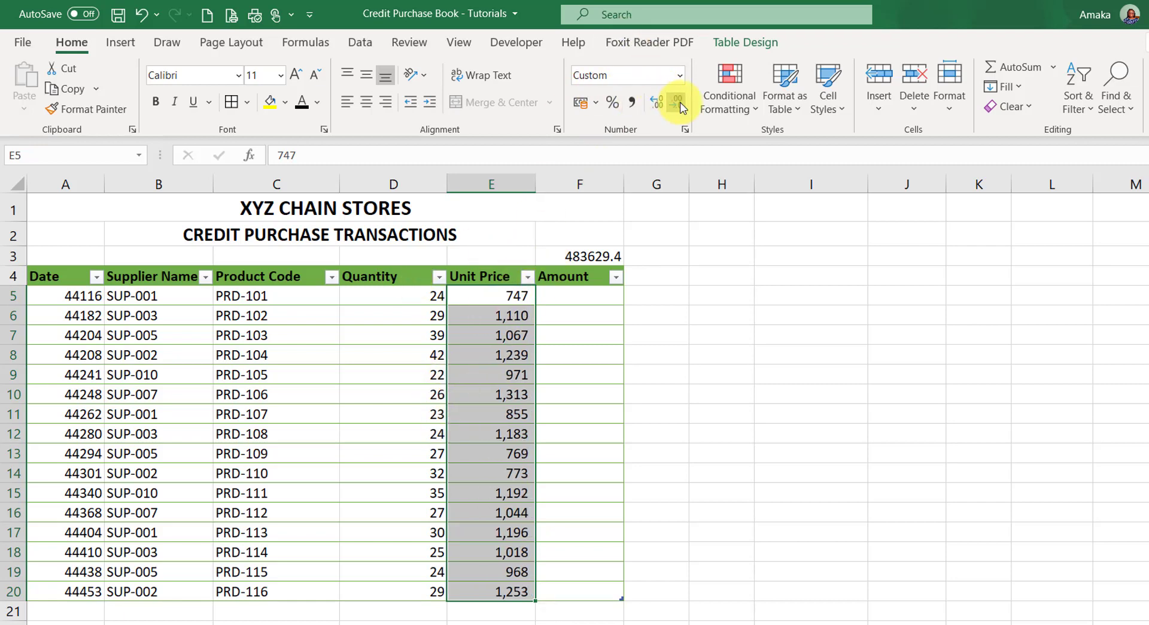
{"action": "left_click", "coordinate": [587, 293]}
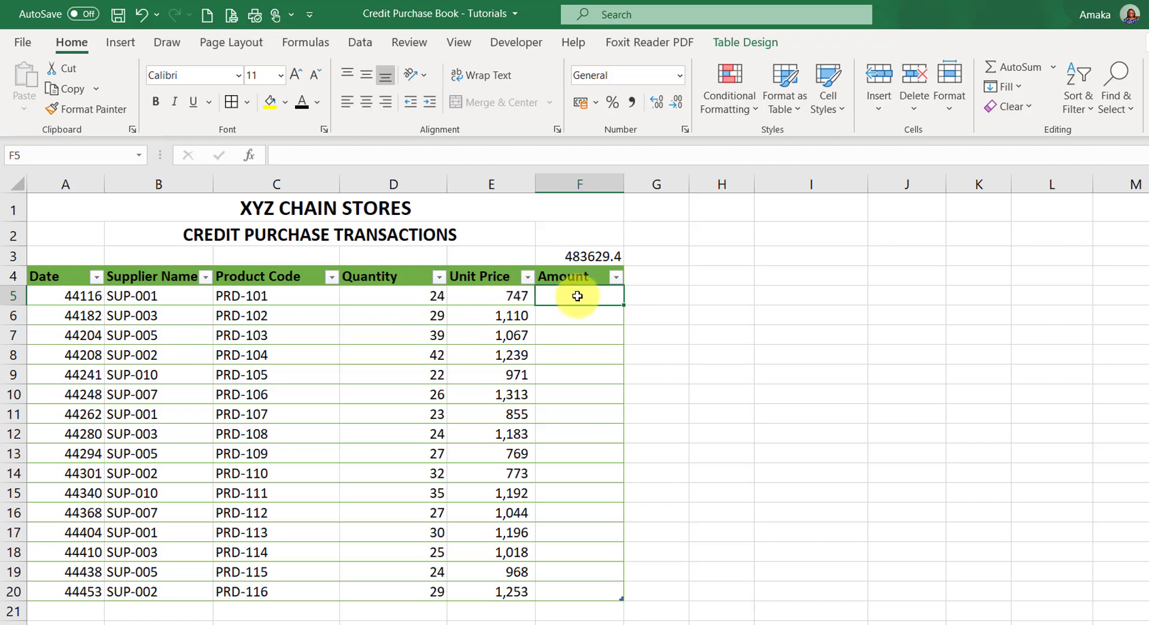
{"action": "type", "text": "="}
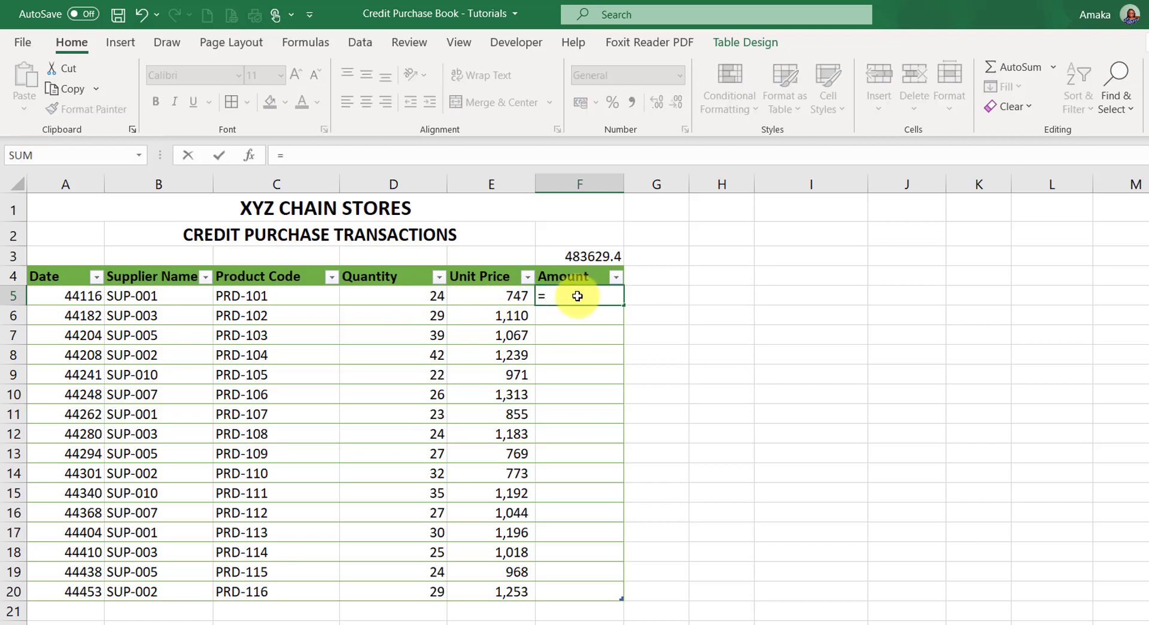
{"action": "left_click", "coordinate": [431, 297]}
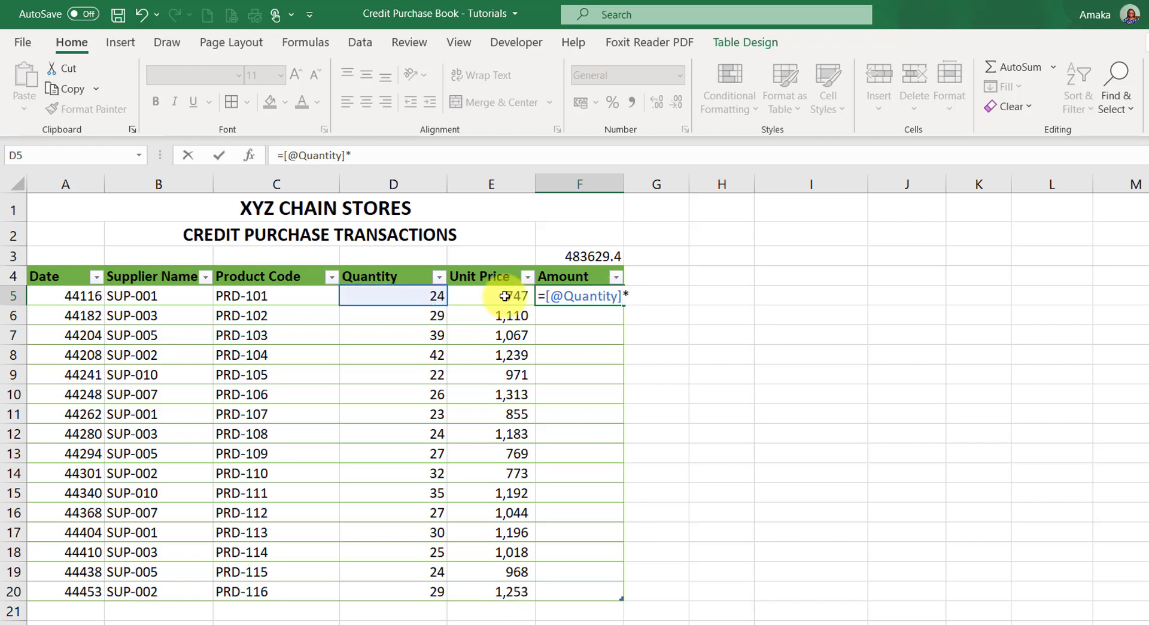
{"action": "left_click", "coordinate": [503, 295]}
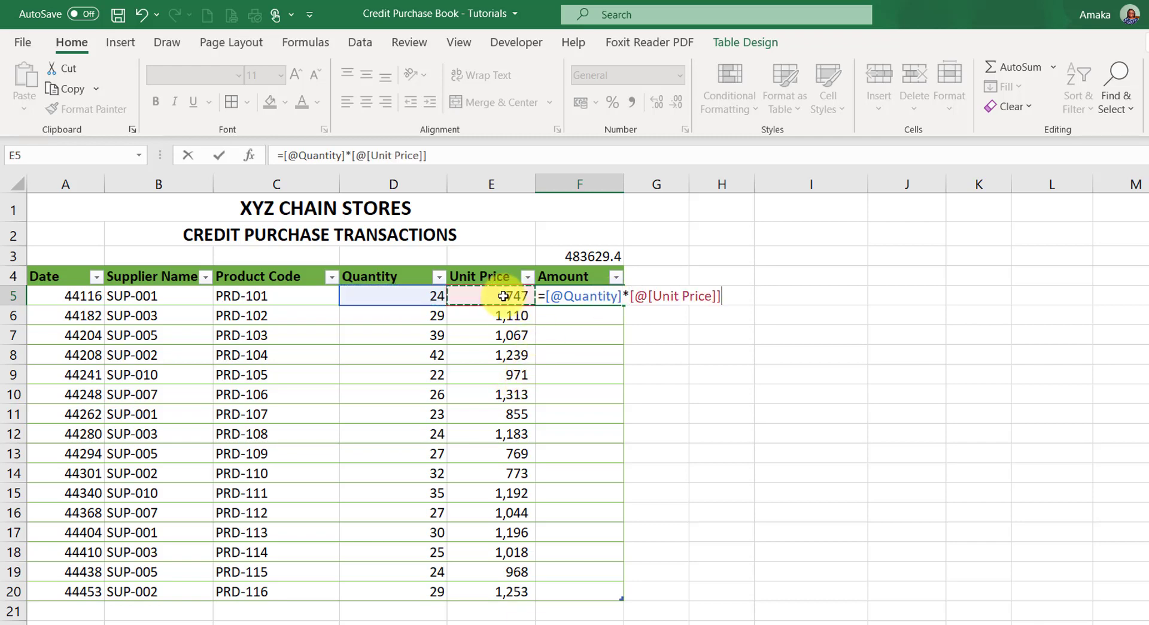
{"action": "key", "text": "Return"}
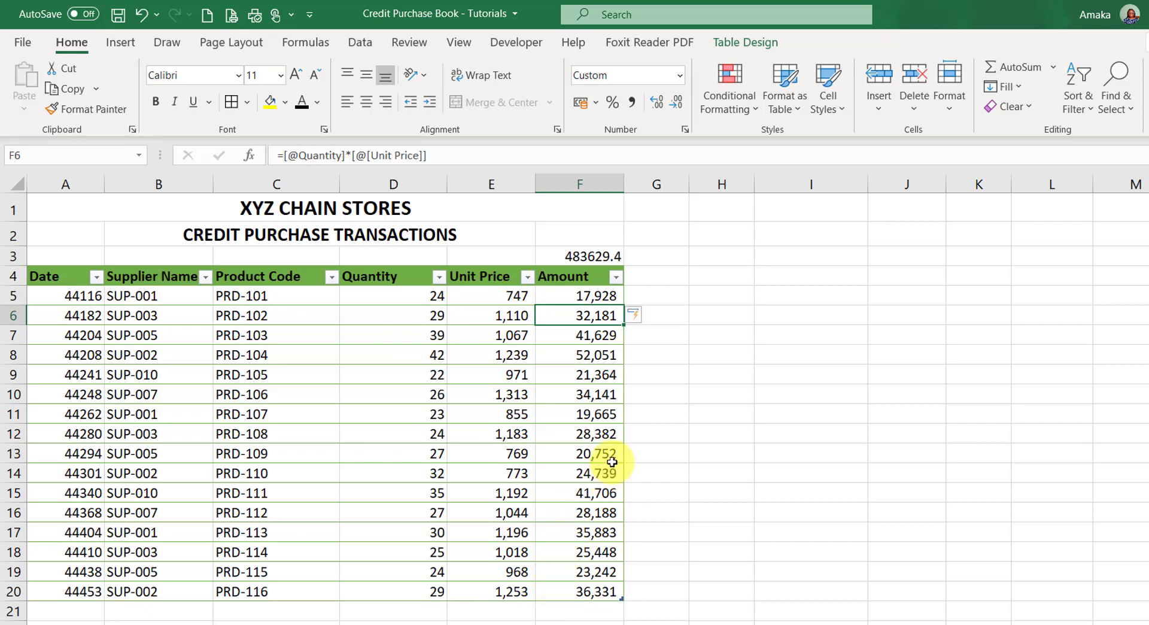
Replace the value in F3 with the formula =SUBTOTAL(9,Table2[Amount]) to total the Amount column
{"action": "left_click", "coordinate": [584, 254]}
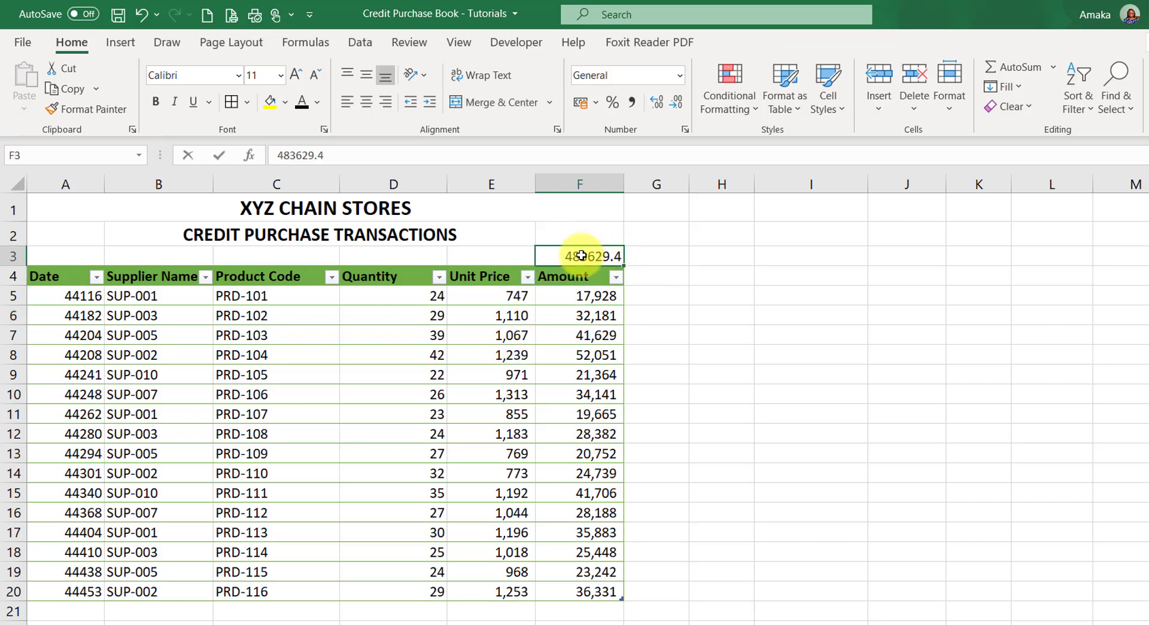
{"action": "type", "text": "=sub"}
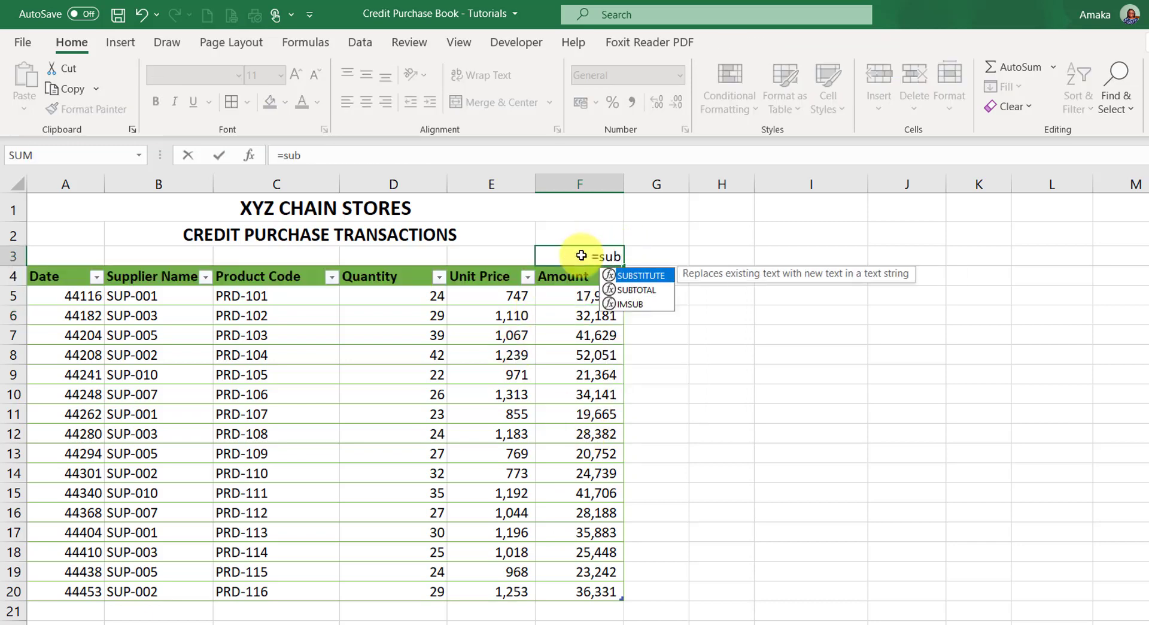
{"action": "key", "text": "Down"}
{"action": "key", "text": "Tab"}
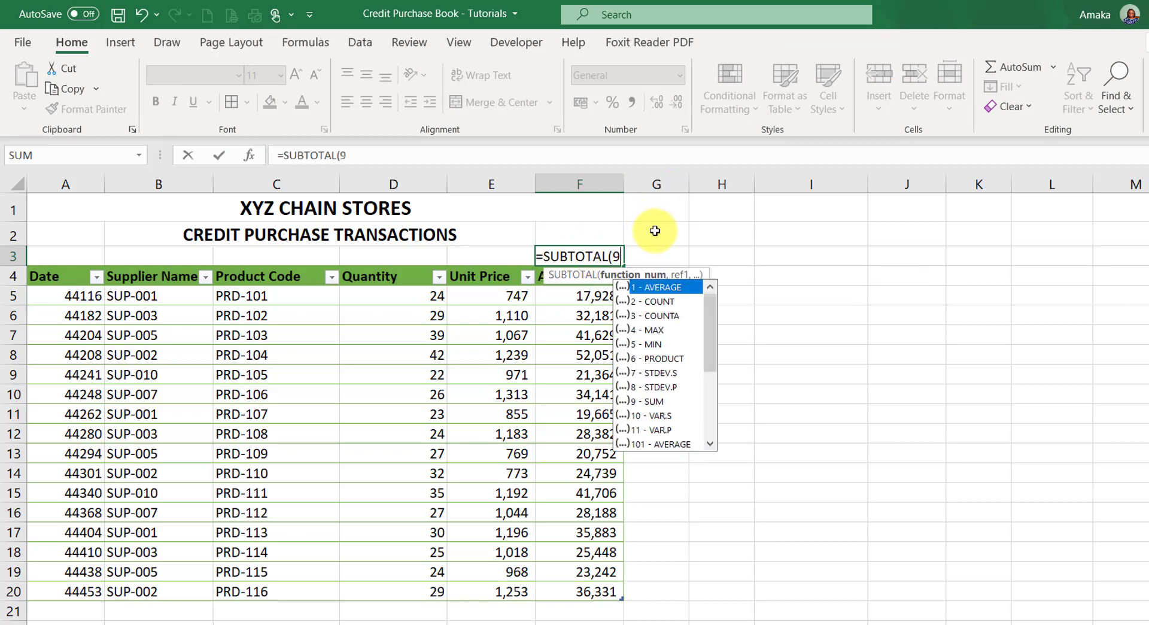
{"action": "type", "text": "9,"}
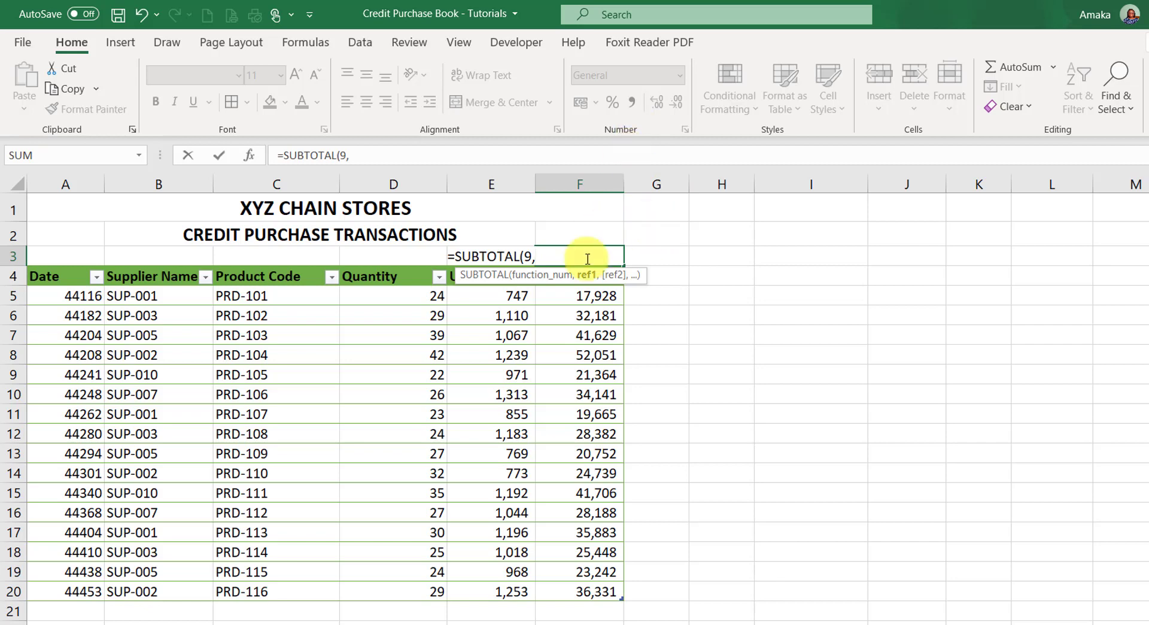
{"action": "left_click_drag", "start_coordinate": [592, 294], "coordinate": [583, 593]}
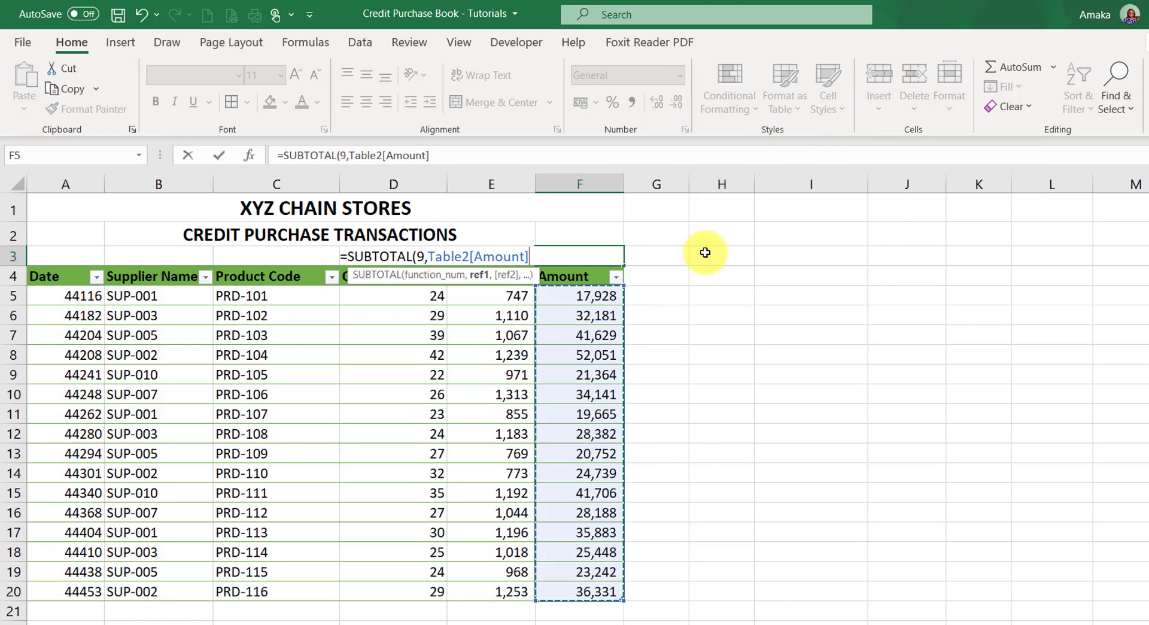
{"action": "key", "text": "Return"}
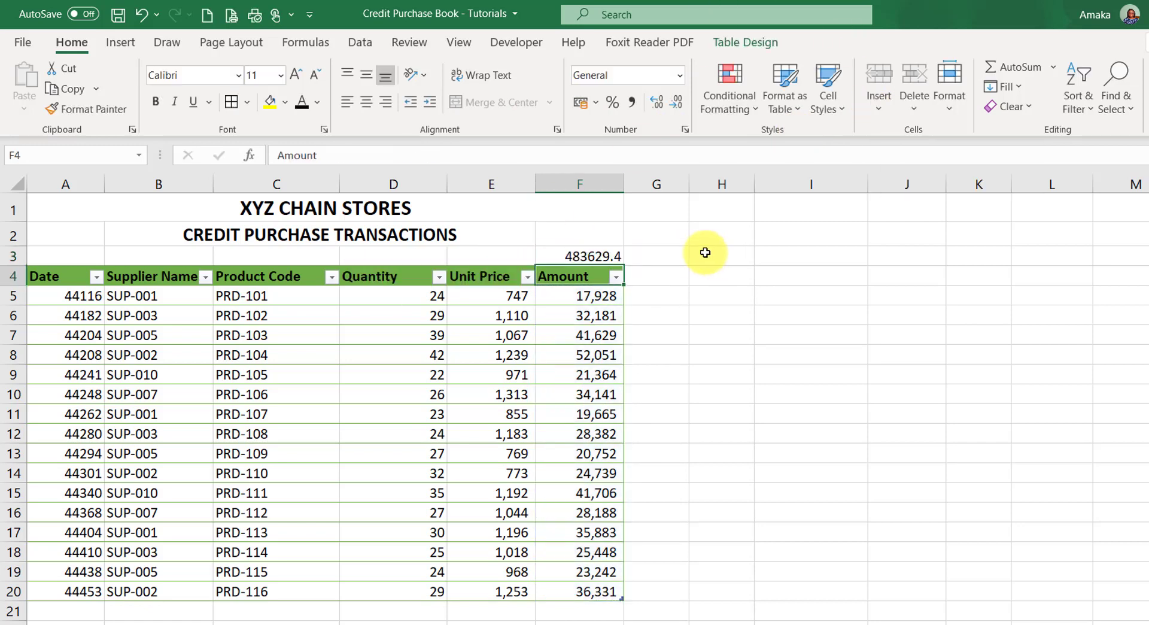
Format the total in F3 with a thousands separator, no decimal places and a standard red font
{"action": "left_click", "coordinate": [571, 256]}
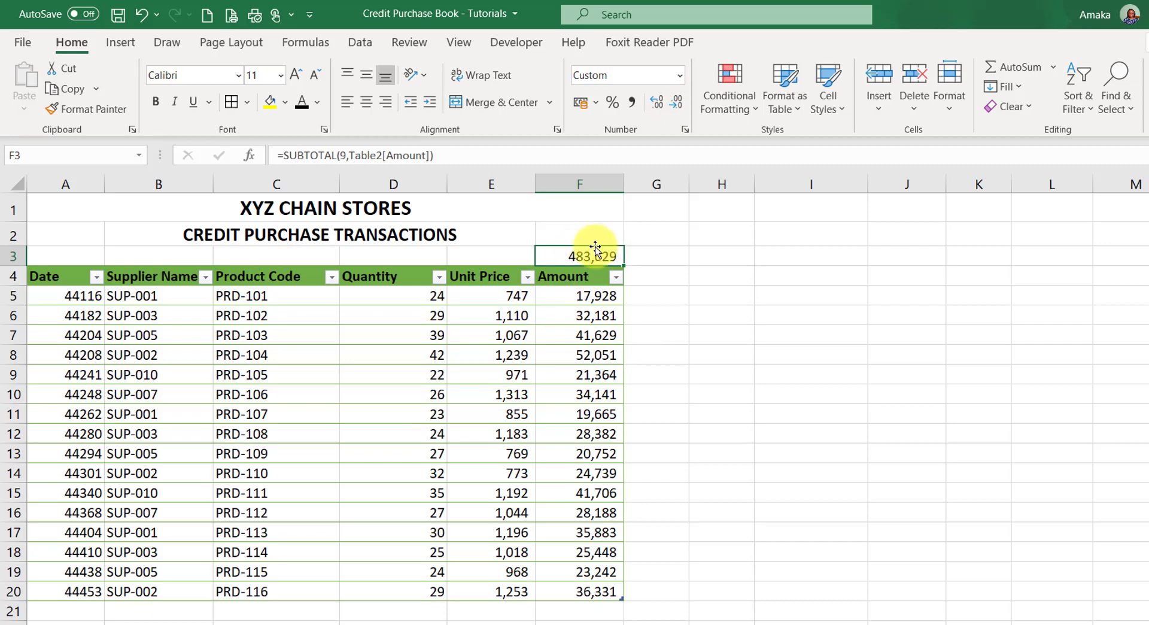
{"action": "left_click", "coordinate": [317, 104]}
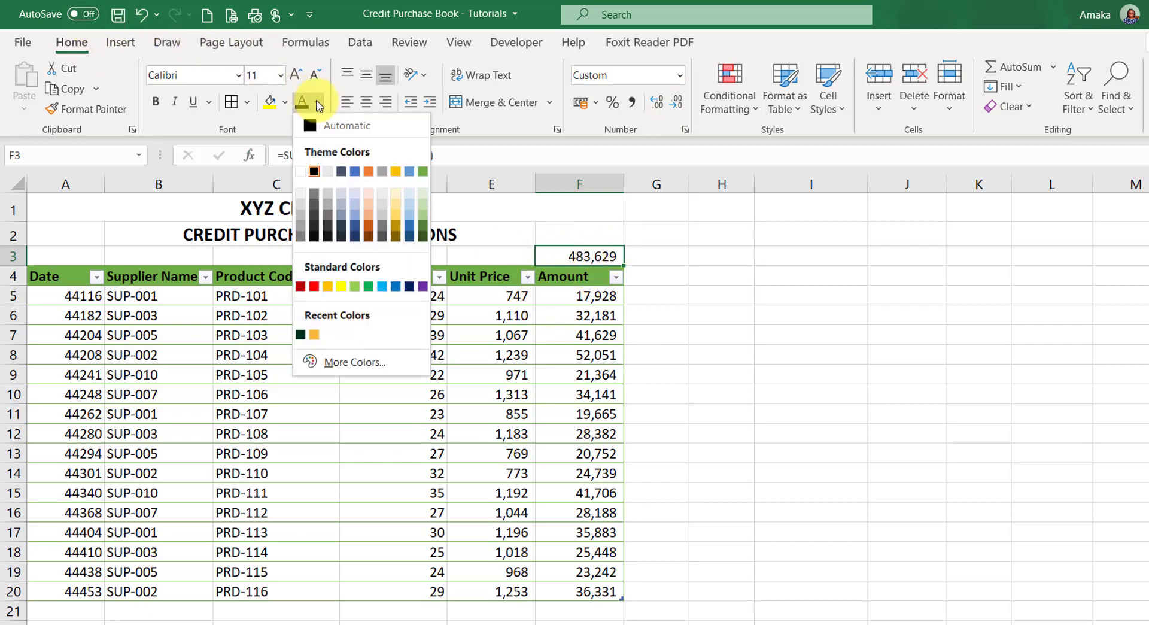
{"action": "left_click", "coordinate": [314, 286]}
{"action": "left_click", "coordinate": [575, 413]}
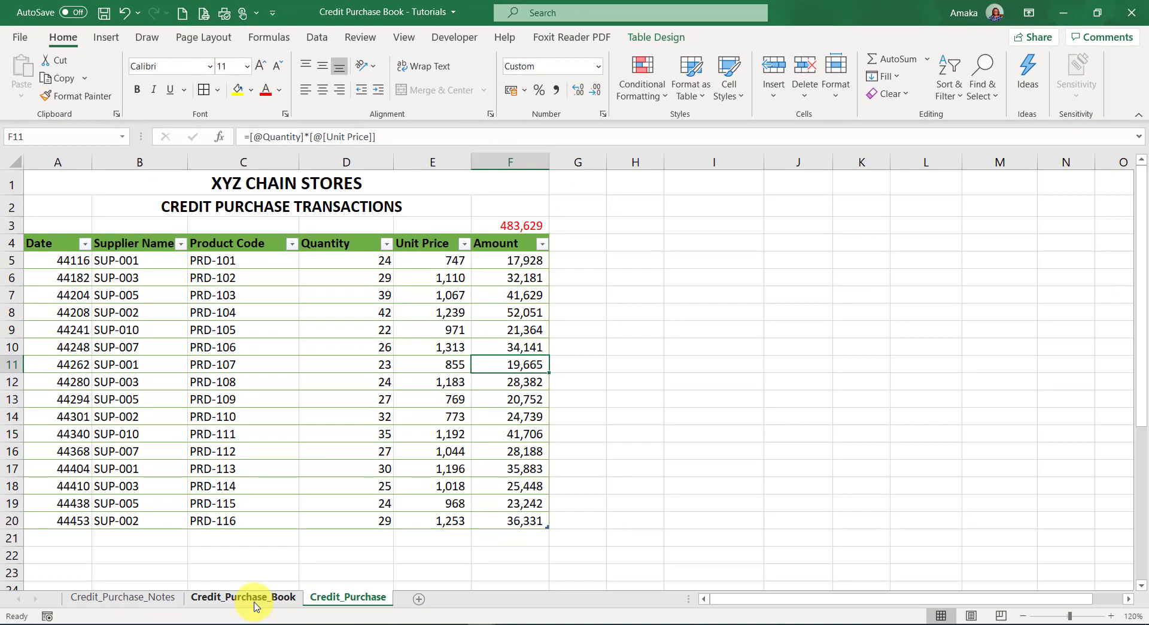
Check the date display on the Credit_Purchase_Book sheet and format A5:A20 on the Credit_Purchase sheet as Short Date
{"action": "left_click", "coordinate": [254, 600]}
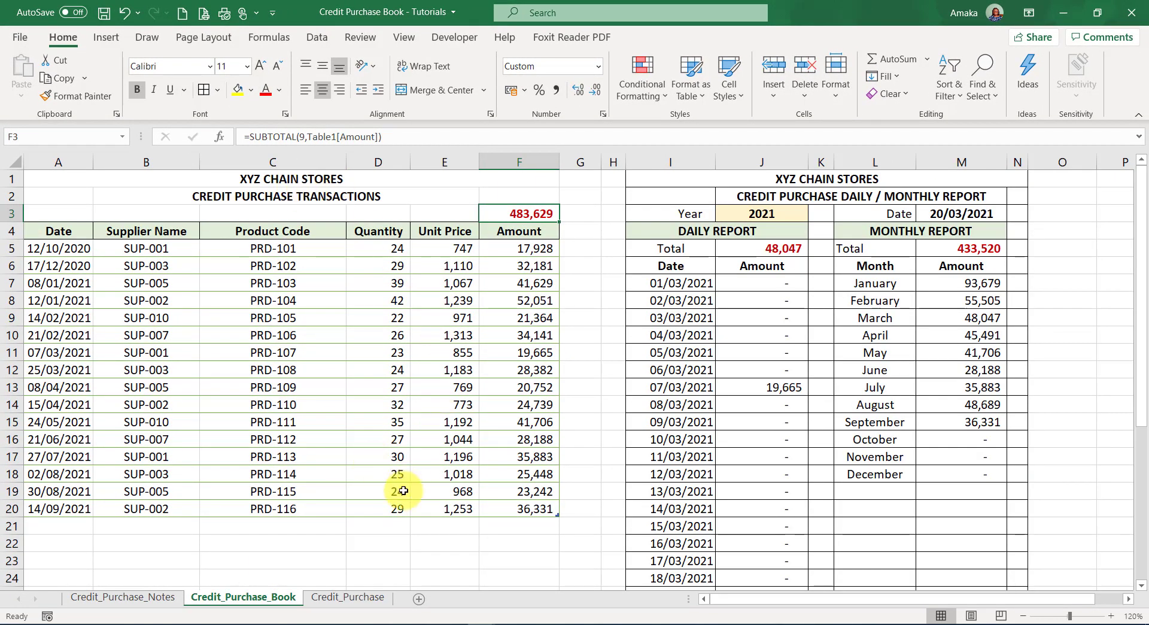
{"action": "left_click", "coordinate": [339, 598]}
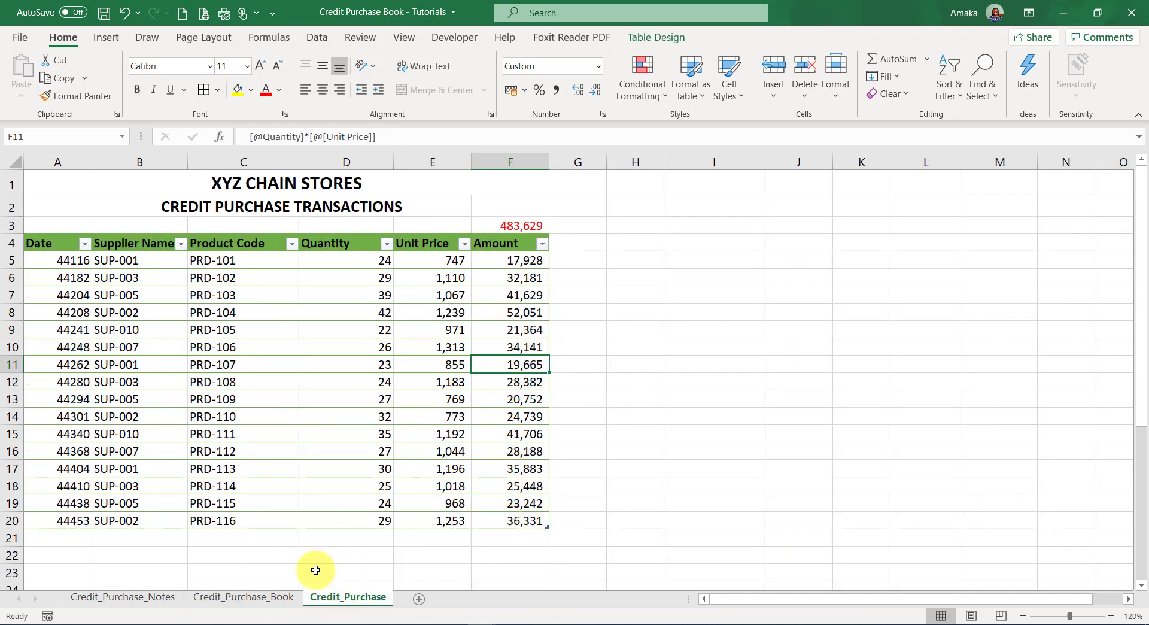
{"action": "left_click", "coordinate": [257, 598]}
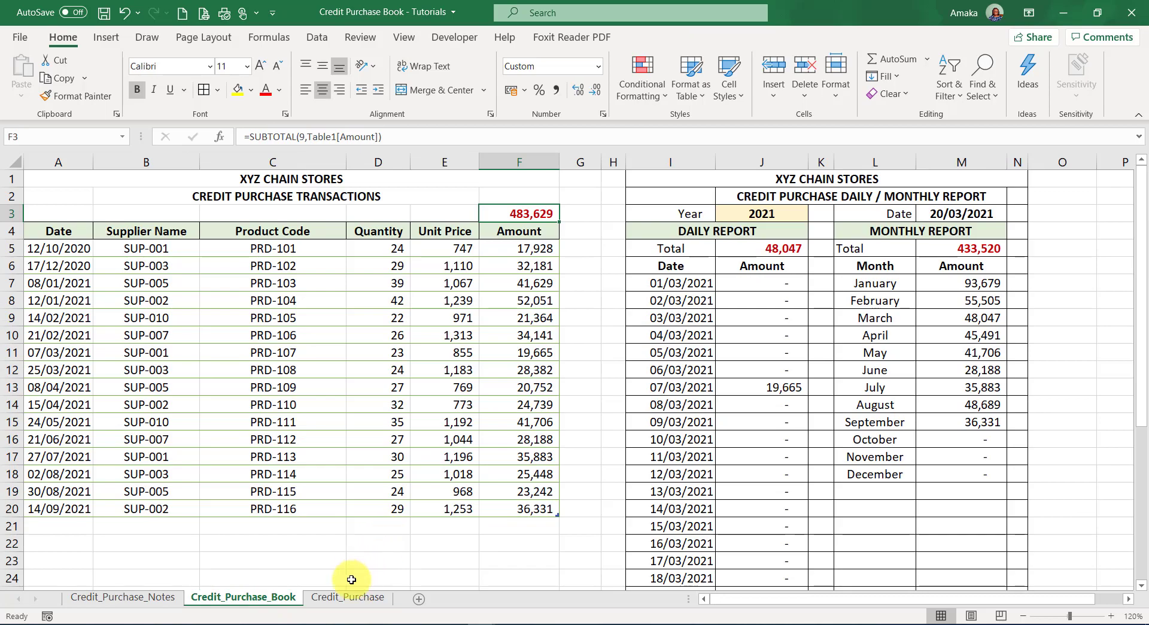
{"action": "left_click", "coordinate": [344, 598]}
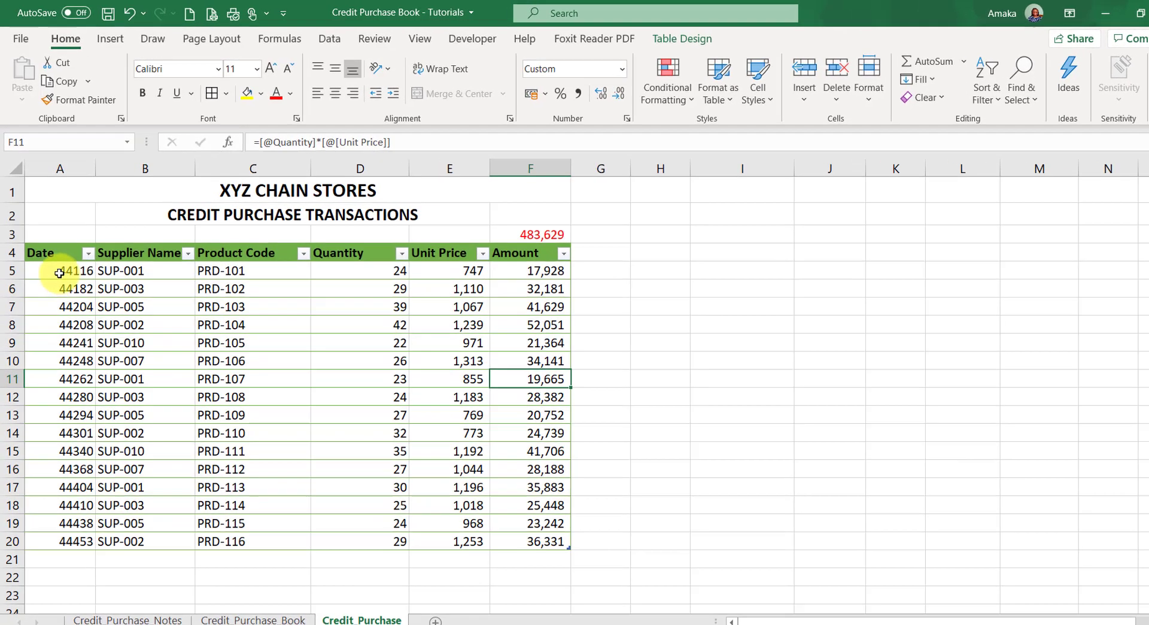
{"action": "left_click_drag", "start_coordinate": [56, 261], "coordinate": [18, 505]}
{"action": "left_click_drag", "start_coordinate": [22, 580], "coordinate": [22, 595]}
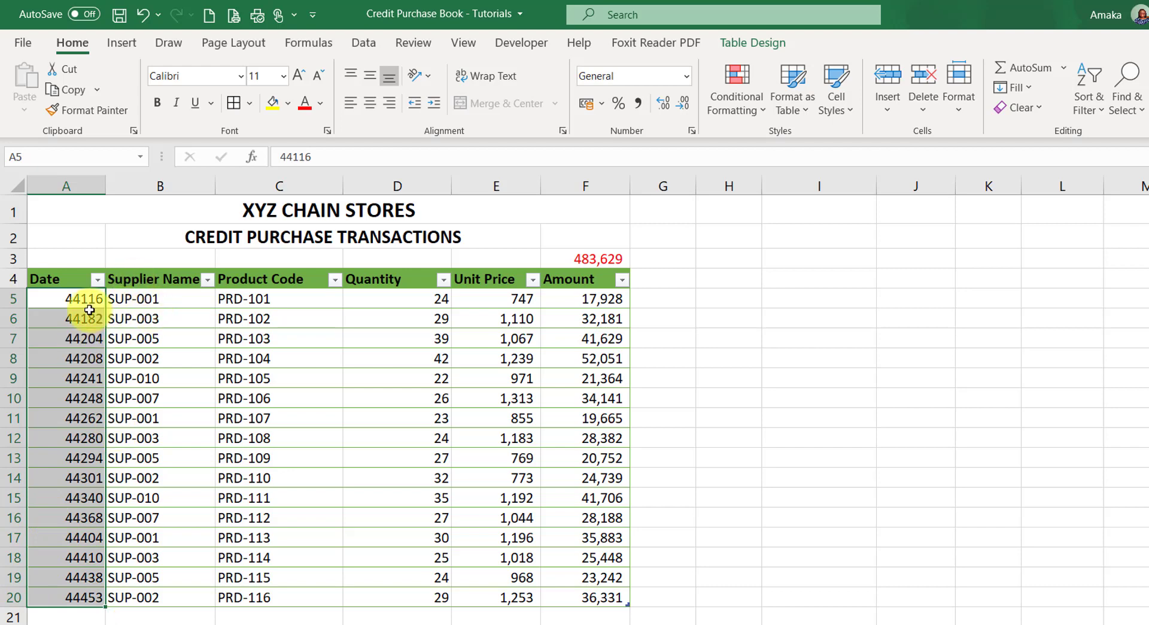
{"action": "left_click", "coordinate": [120, 338]}
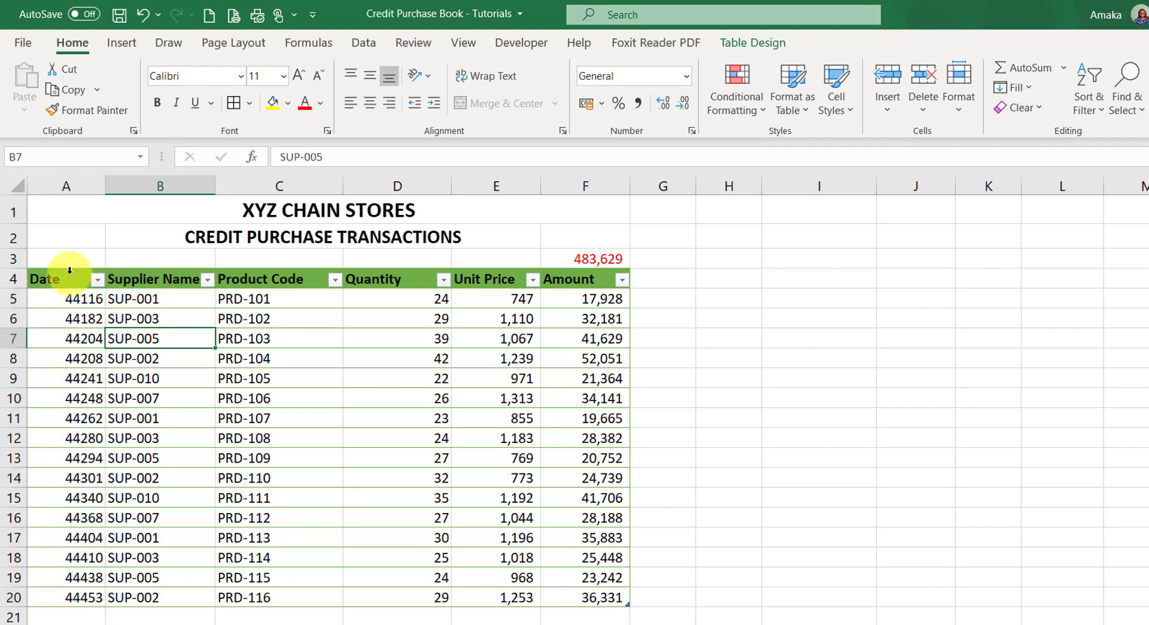
{"action": "left_click", "coordinate": [69, 270]}
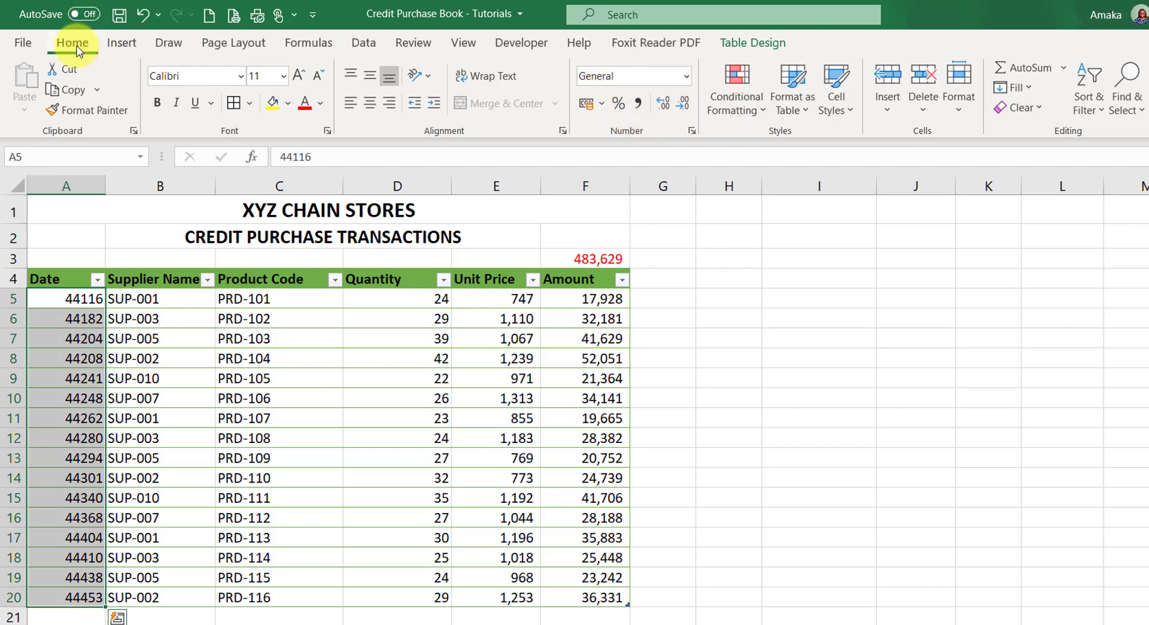
{"action": "left_click", "coordinate": [687, 79]}
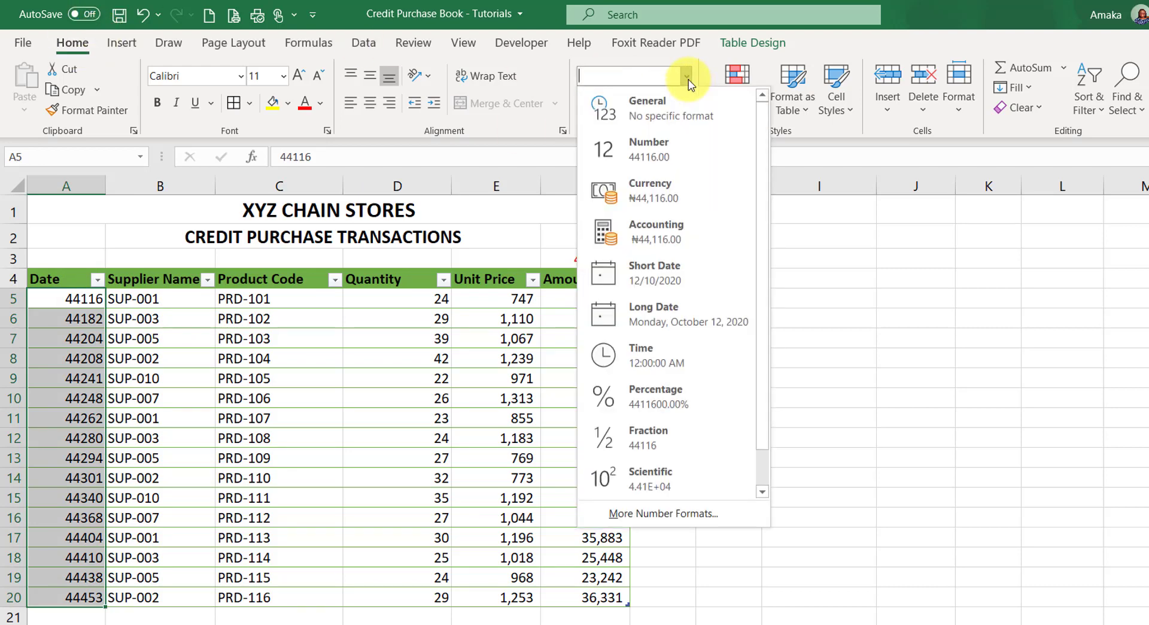
{"action": "left_click", "coordinate": [652, 287]}
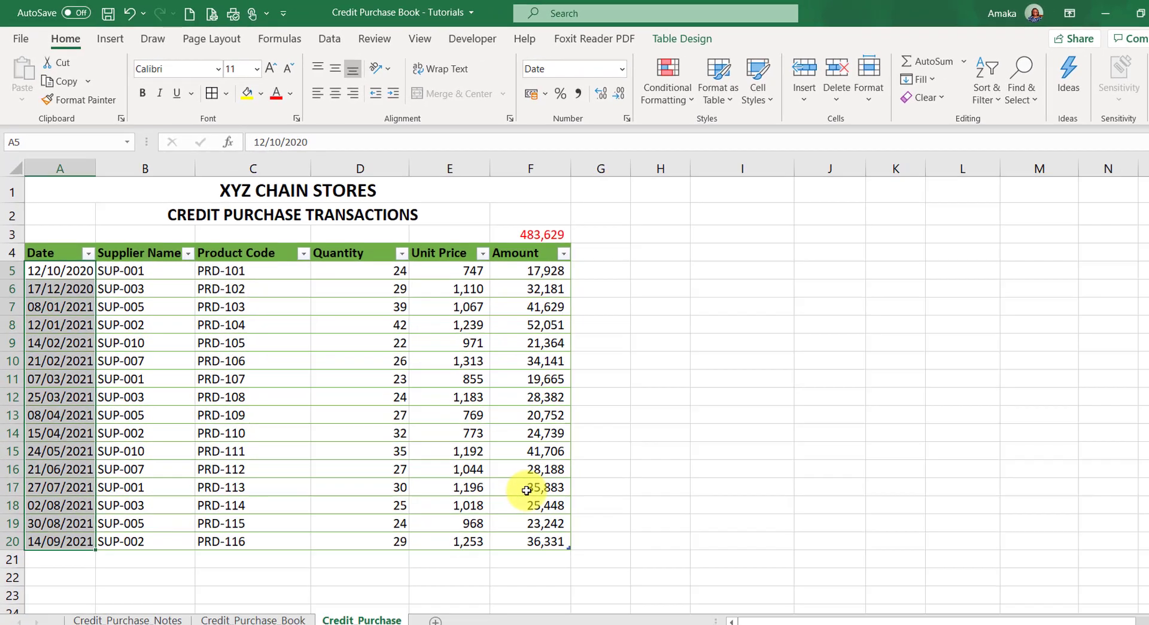
{"action": "left_click", "coordinate": [578, 534]}
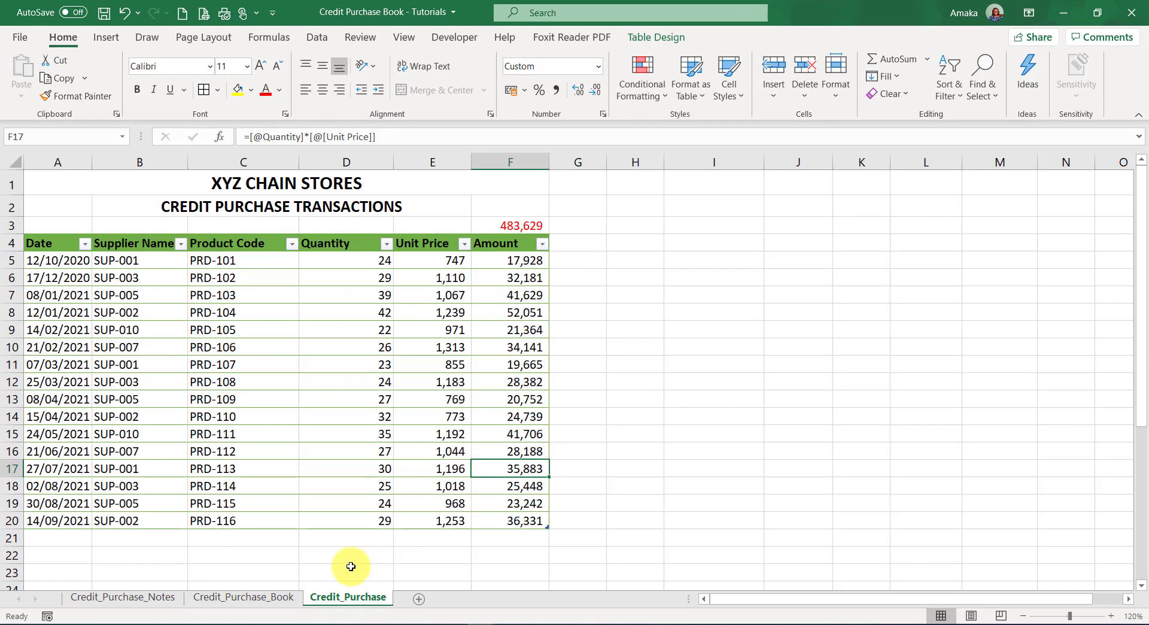
Copy the daily and monthly report range I1:N38 from Credit_Purchase_Book and paste it as values at I1 on Credit_Purchase
{"action": "left_click", "coordinate": [247, 597]}
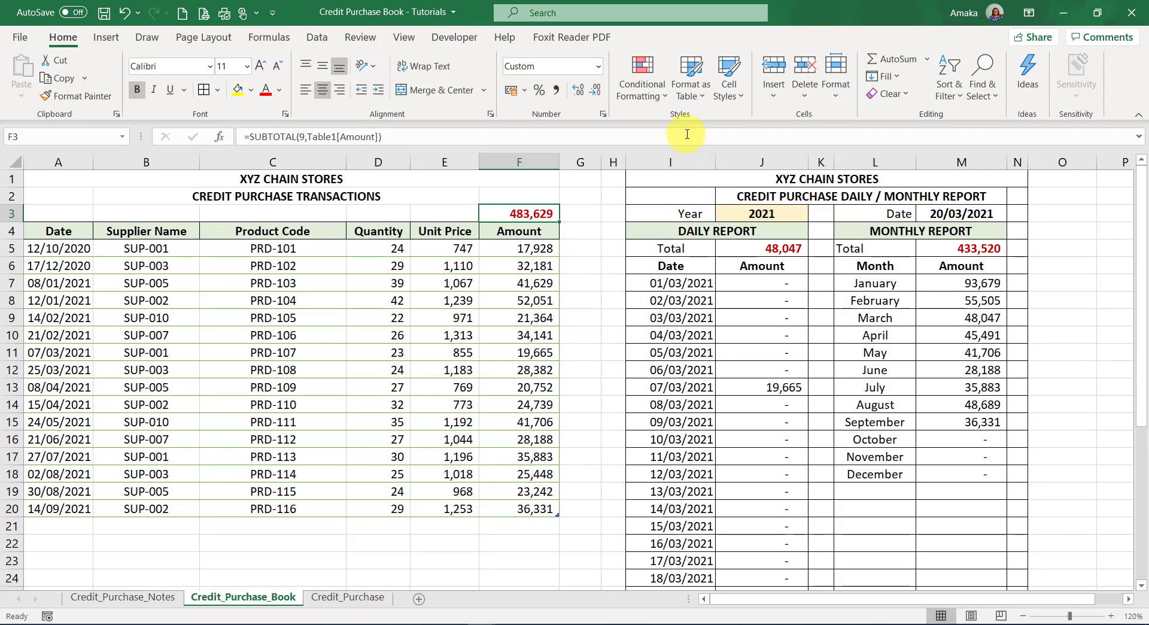
{"action": "left_click", "coordinate": [645, 178]}
{"action": "left_click_drag", "start_coordinate": [645, 177], "coordinate": [813, 482]}
{"action": "key", "text": "ctrl+c"}
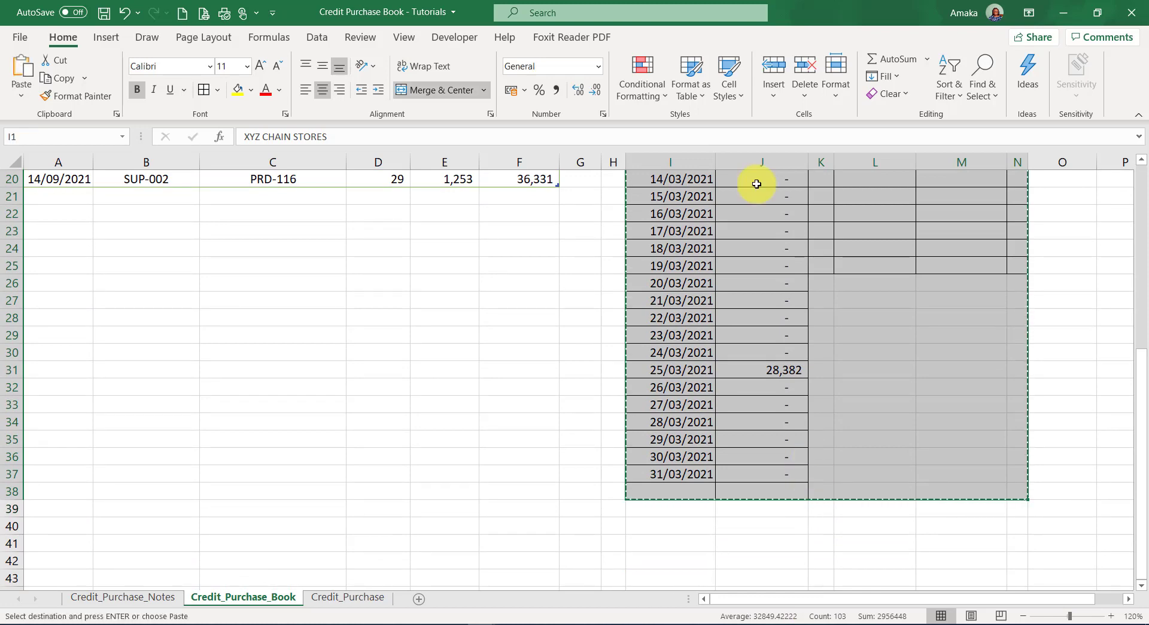
{"action": "left_click", "coordinate": [367, 596]}
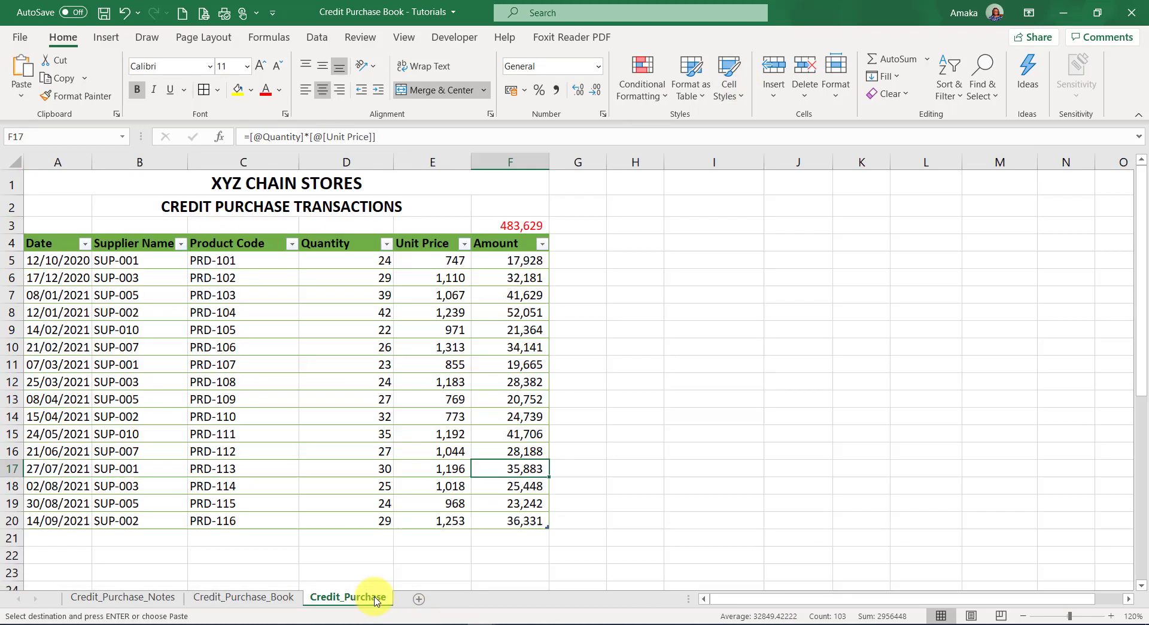
{"action": "left_click", "coordinate": [719, 183]}
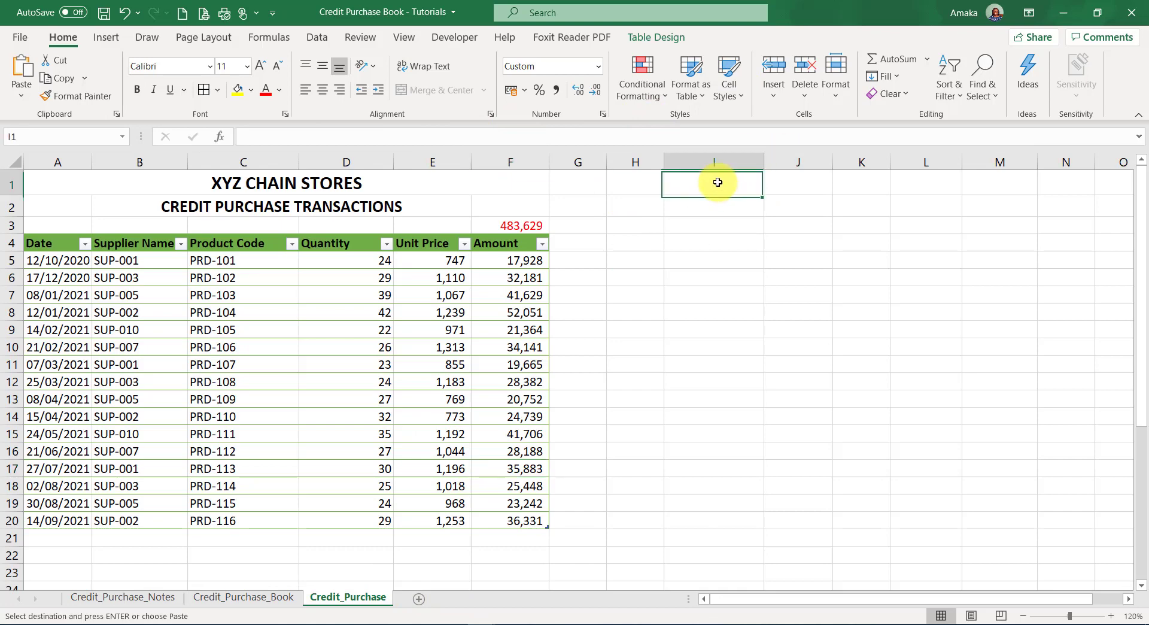
{"action": "left_click", "coordinate": [20, 100]}
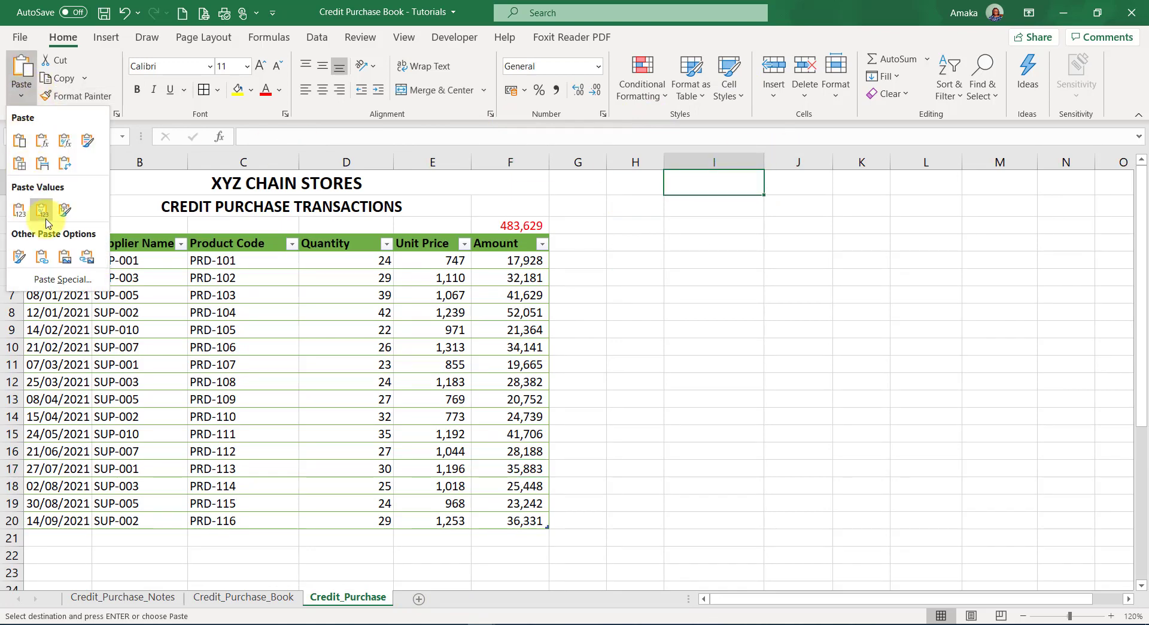
{"action": "left_click", "coordinate": [27, 218]}
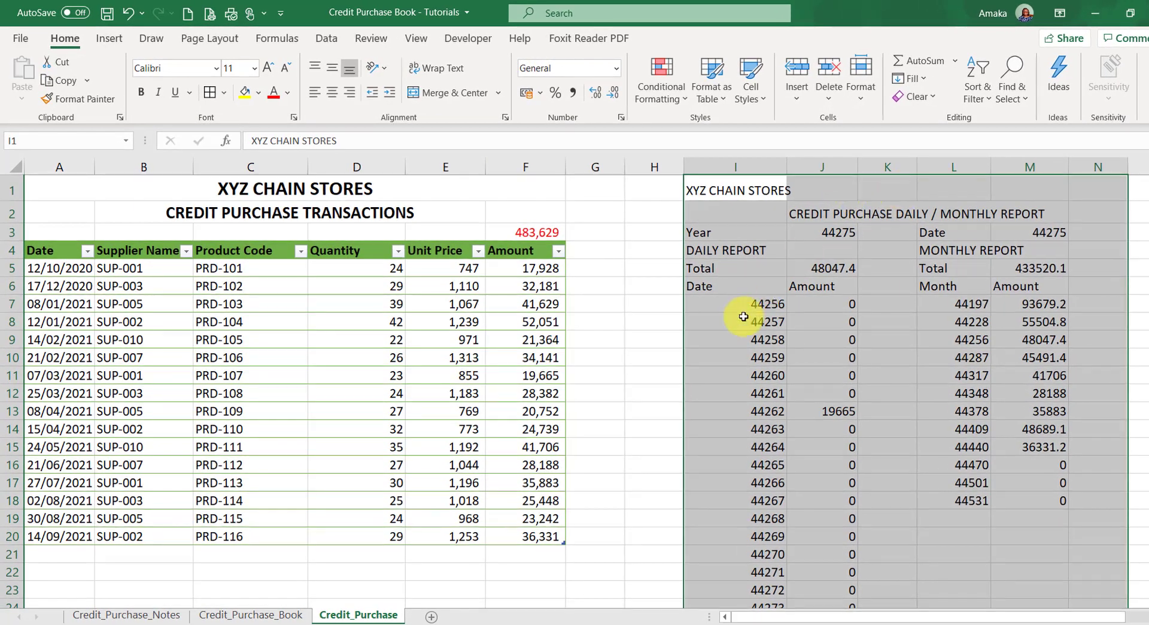
{"action": "left_click", "coordinate": [743, 315]}
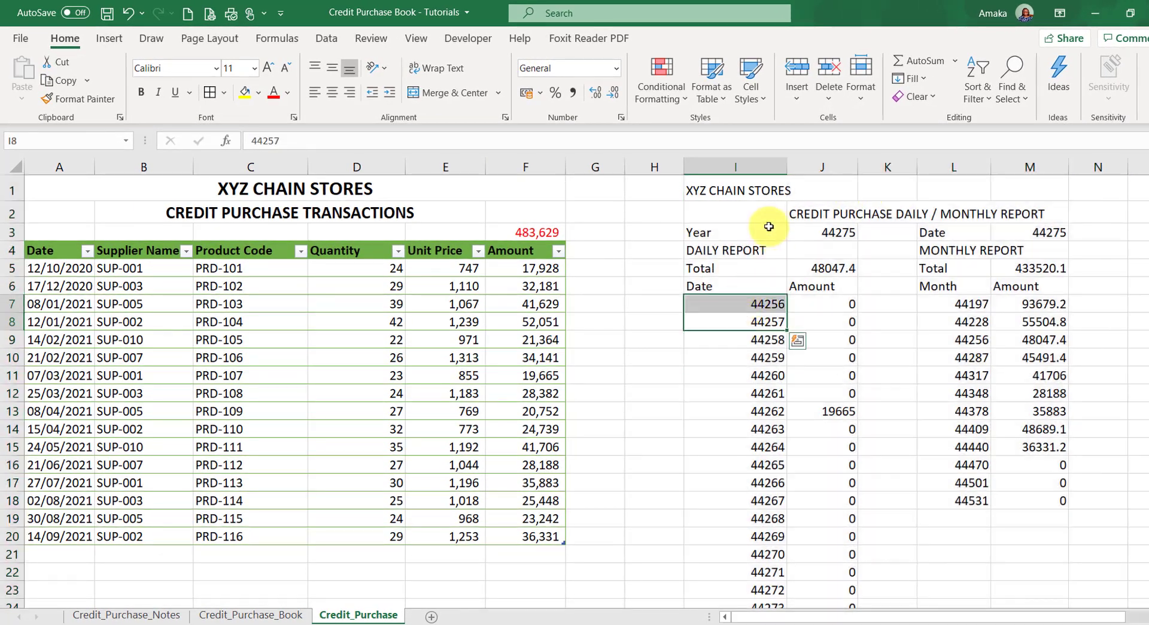
Merge and center the XYZ CHAIN STORES report title across I1:M1 and make it bold at font size 16
{"action": "left_click_drag", "start_coordinate": [749, 191], "coordinate": [1018, 180]}
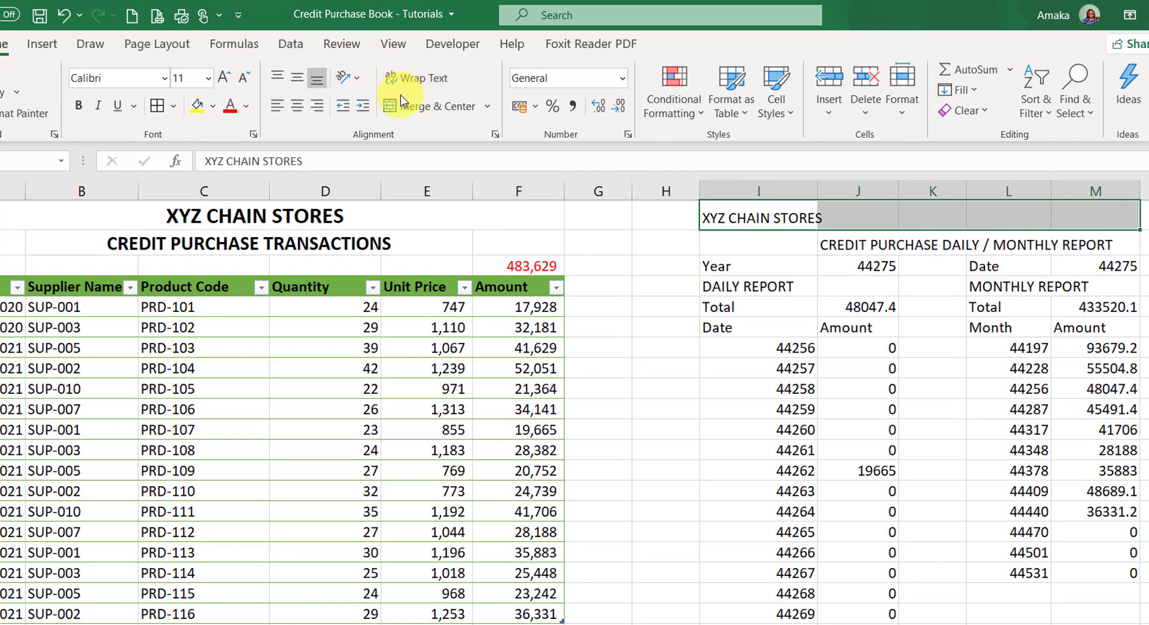
{"action": "left_click", "coordinate": [419, 111]}
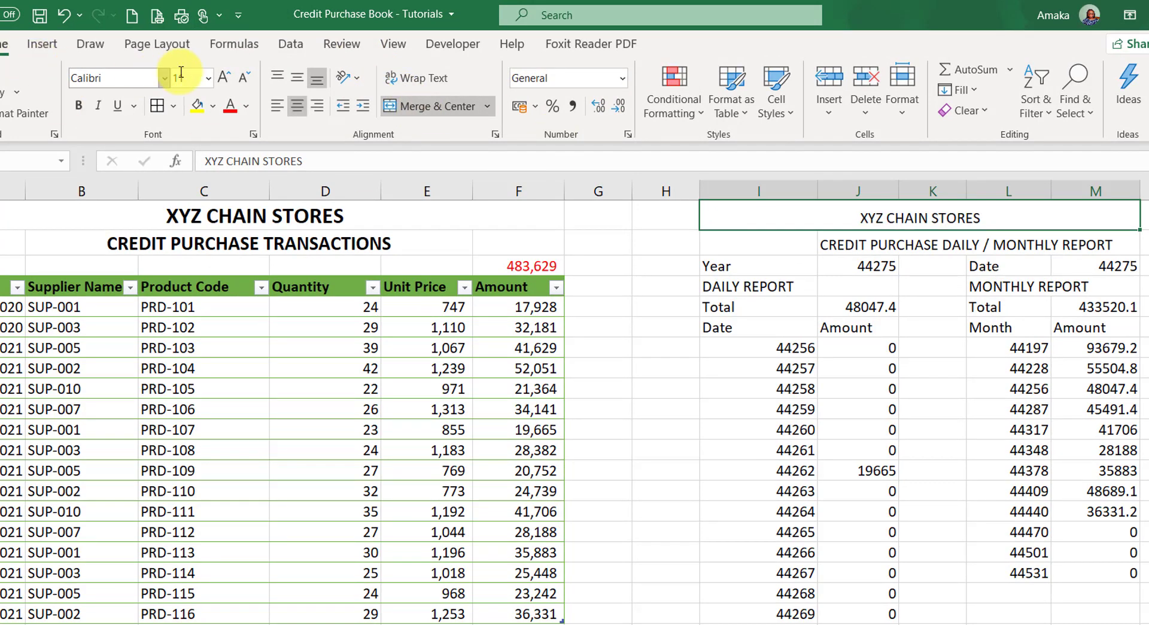
{"action": "left_click", "coordinate": [224, 76]}
{"action": "left_click", "coordinate": [224, 76]}
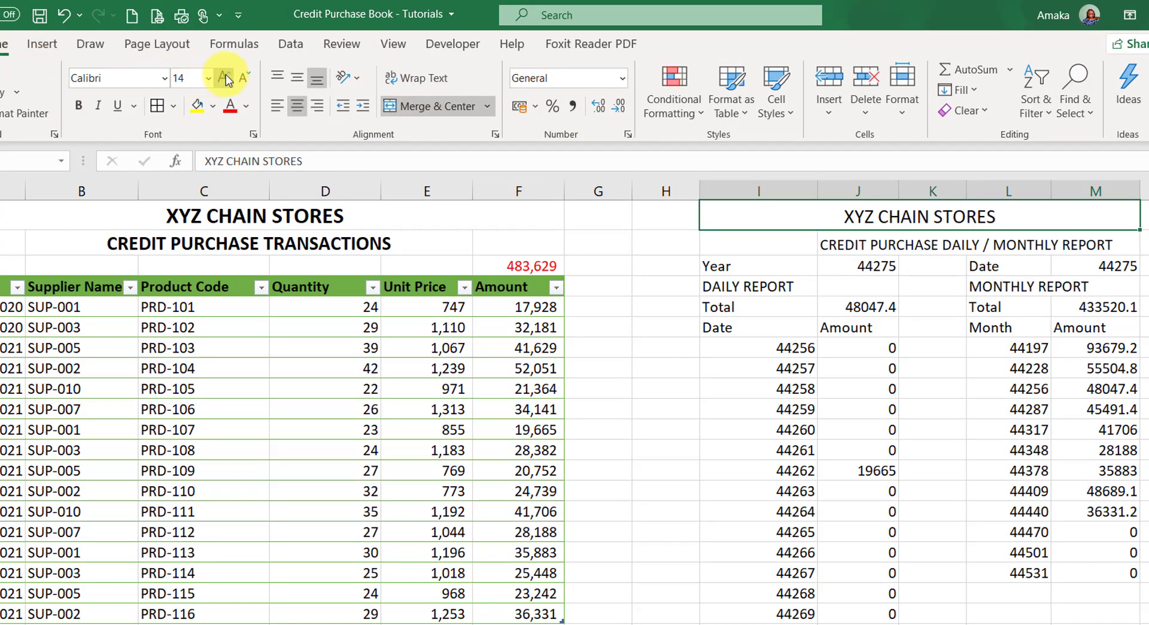
{"action": "left_click", "coordinate": [225, 77]}
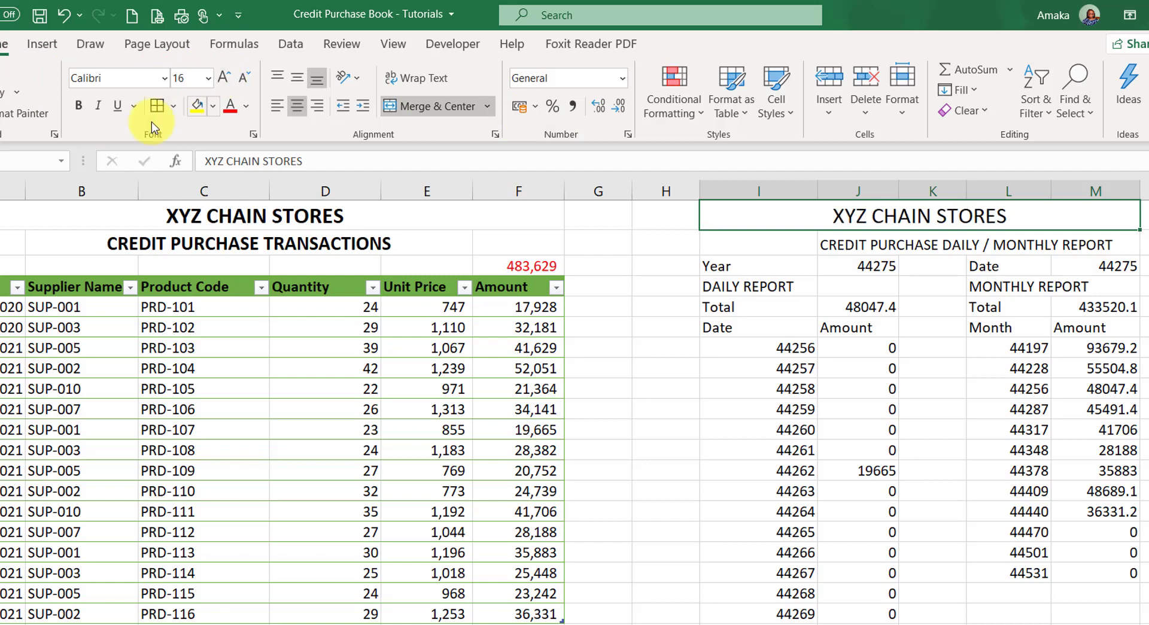
{"action": "left_click", "coordinate": [83, 104]}
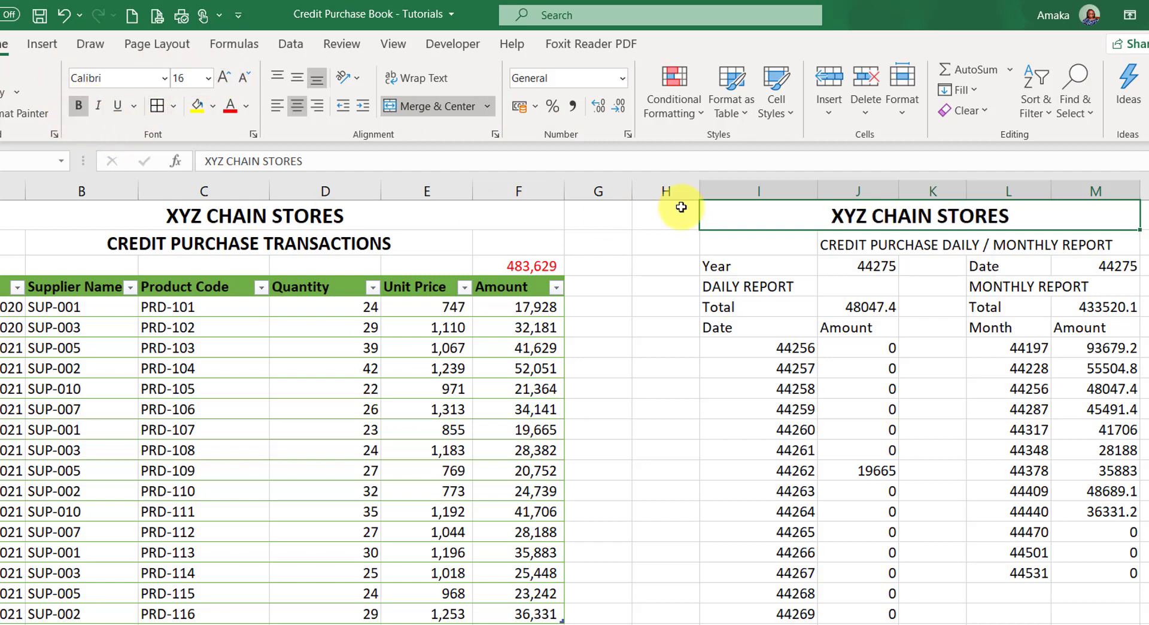
Make the CREDIT PURCHASE DAILY / MONTHLY REPORT heading bold at font size 14 and move it from J2 to I2
{"action": "left_click", "coordinate": [826, 245]}
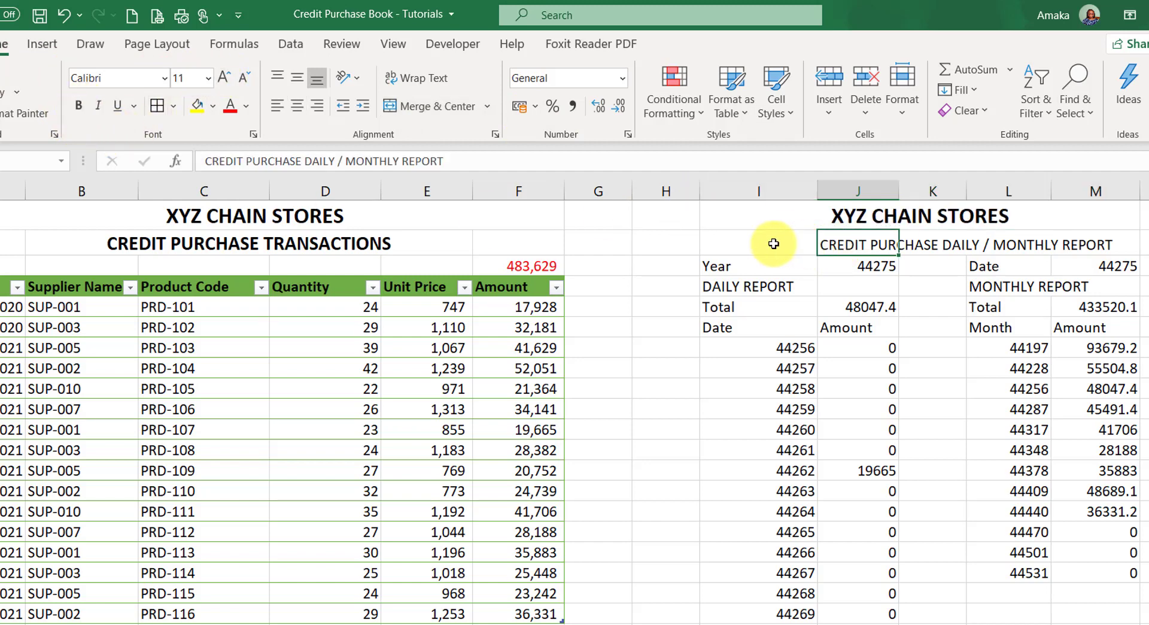
{"action": "left_click_drag", "start_coordinate": [852, 247], "coordinate": [1097, 242]}
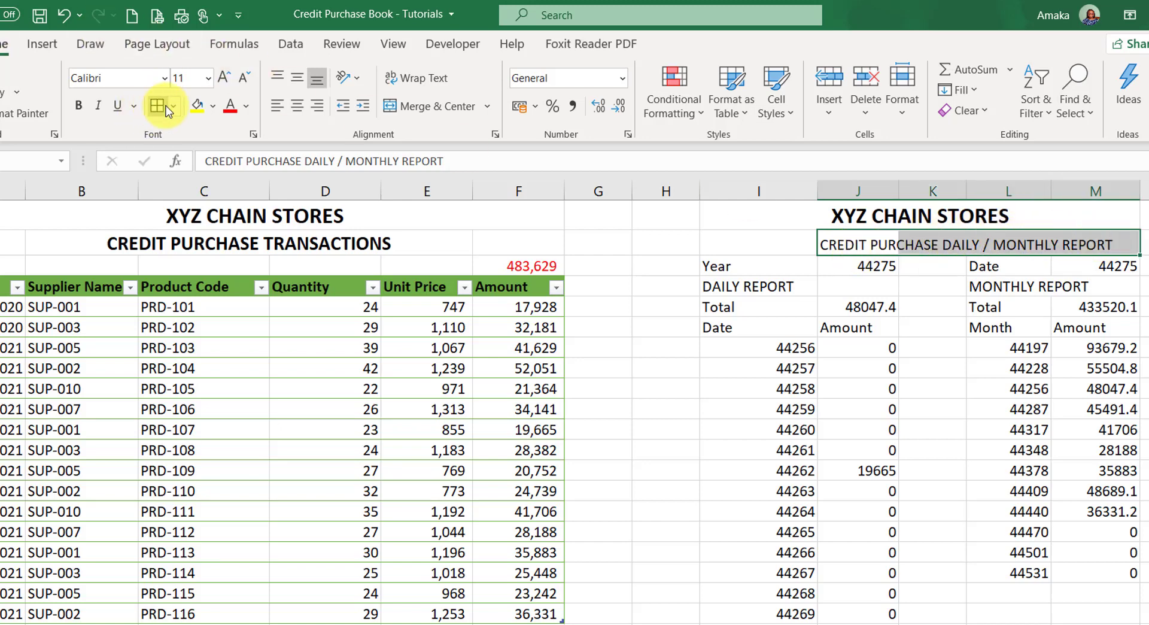
{"action": "left_click", "coordinate": [227, 76]}
{"action": "left_click", "coordinate": [227, 75]}
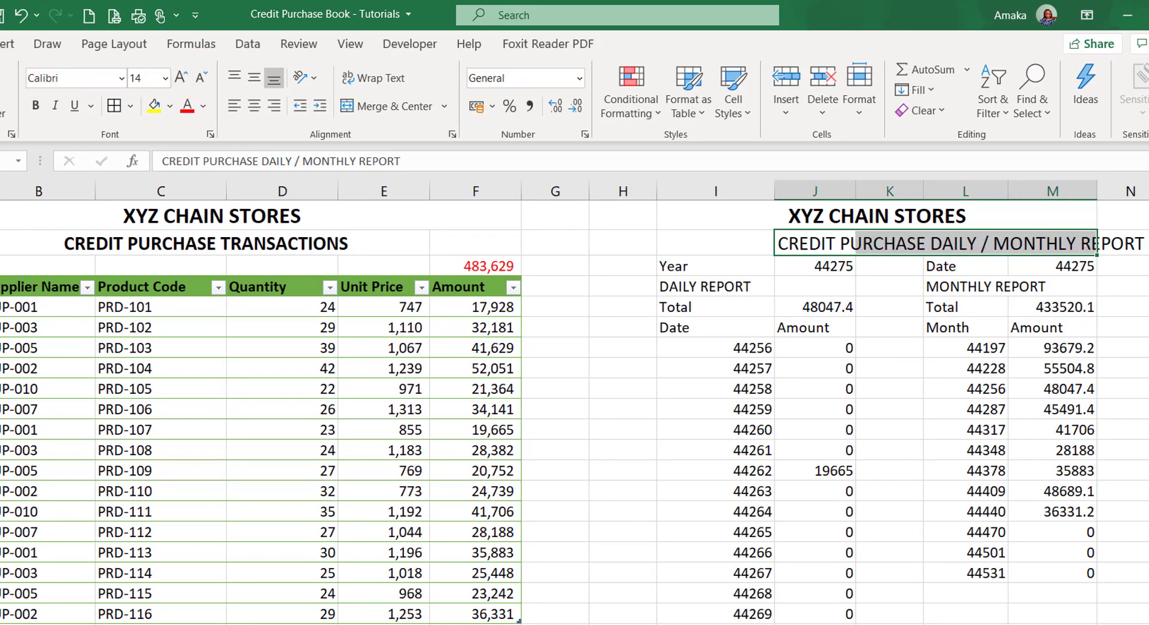
{"action": "left_click", "coordinate": [37, 106]}
{"action": "left_click", "coordinate": [825, 243]}
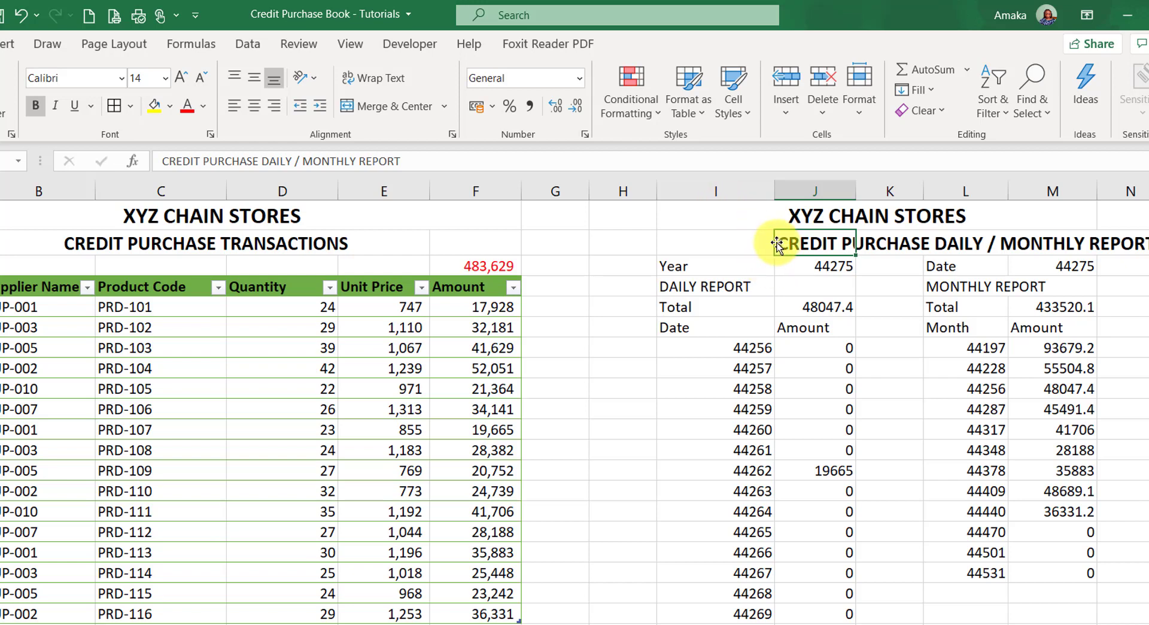
{"action": "left_click_drag", "start_coordinate": [774, 244], "coordinate": [745, 244]}
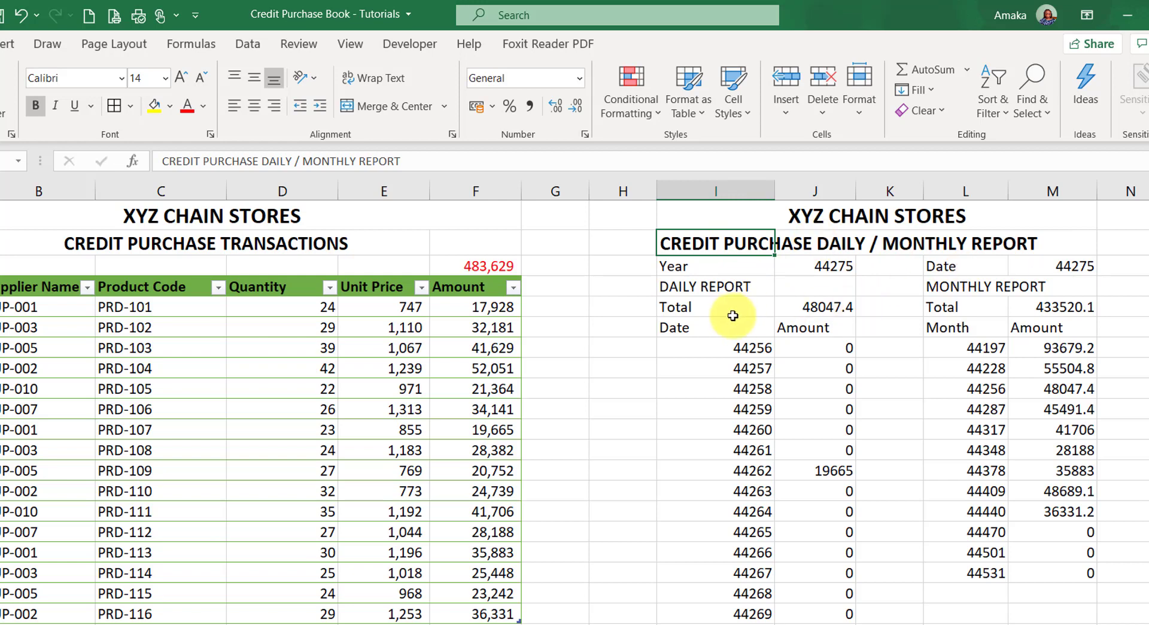
Format the report's Year value in J3 and Date value in M3 as Short Date
{"action": "left_click", "coordinate": [739, 268]}
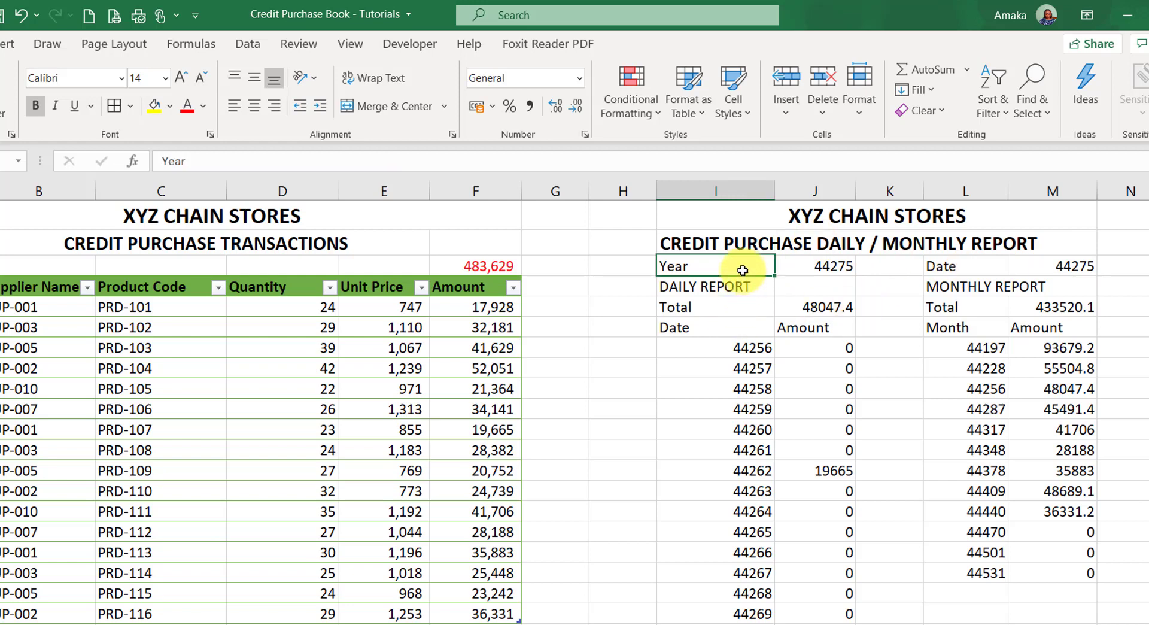
{"action": "left_click", "coordinate": [825, 272]}
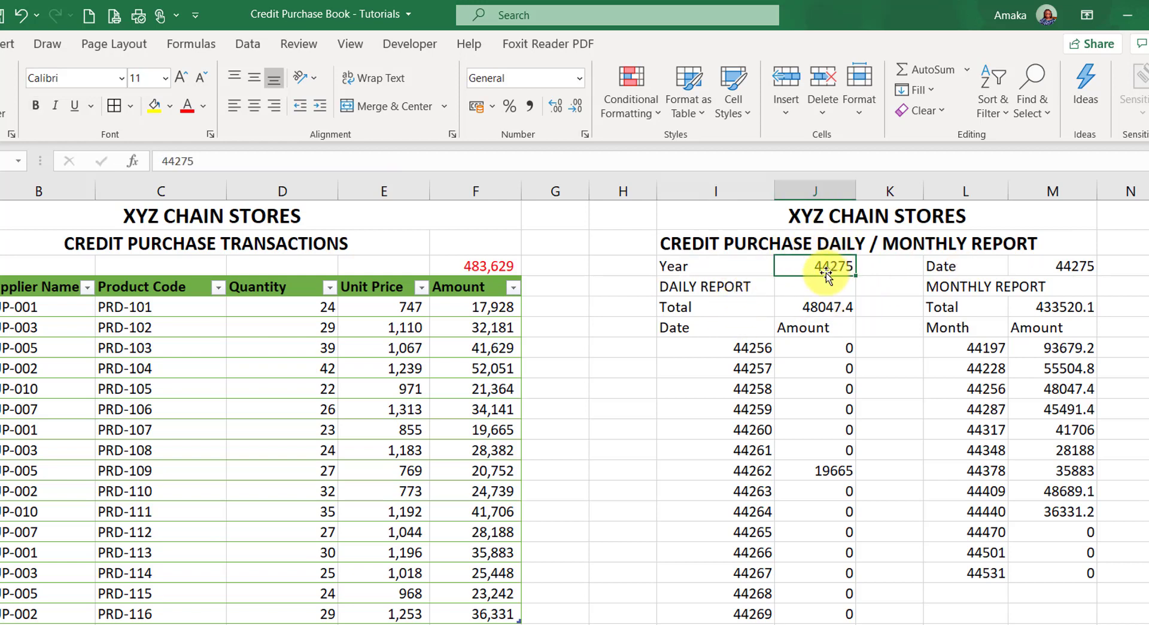
{"action": "left_click", "coordinate": [579, 78]}
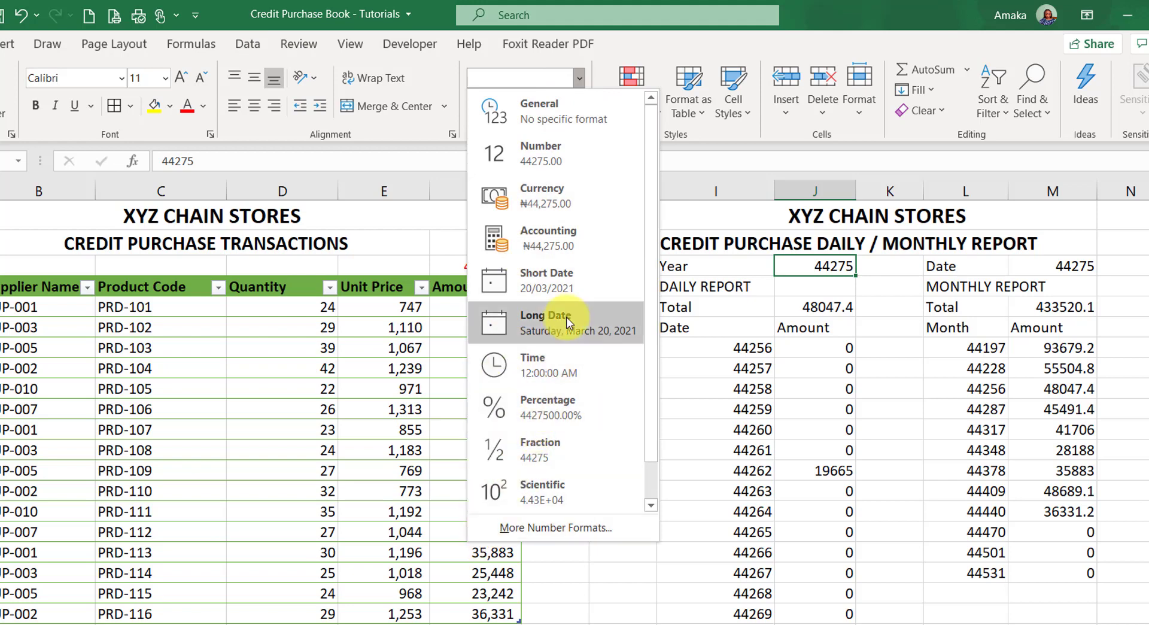
{"action": "left_click", "coordinate": [551, 282]}
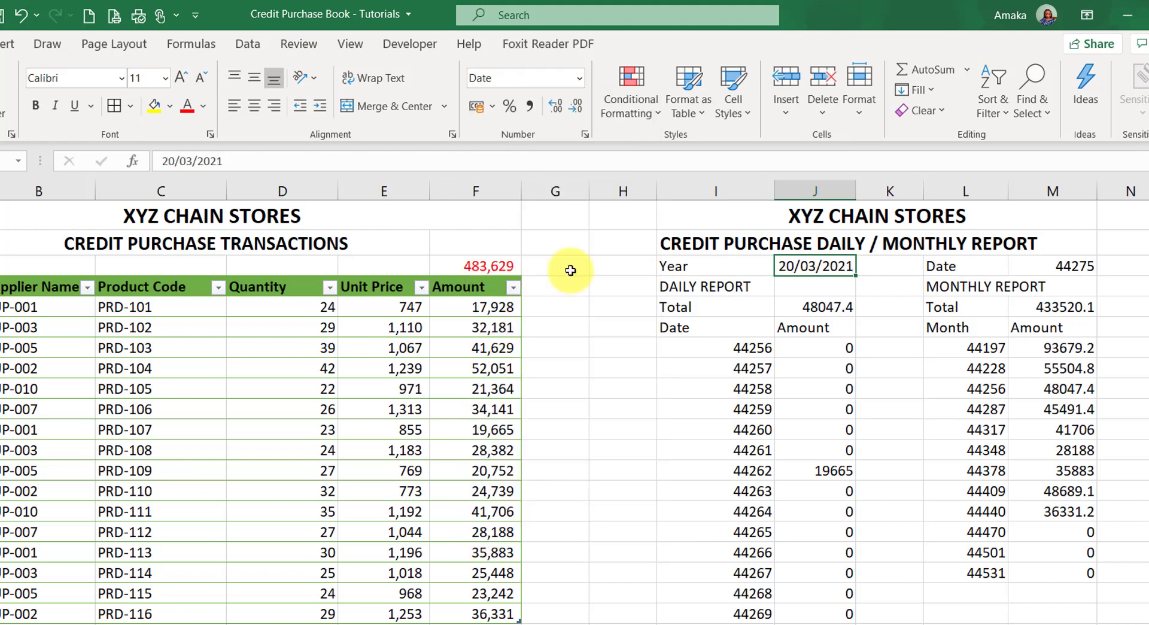
{"action": "left_click", "coordinate": [1070, 270]}
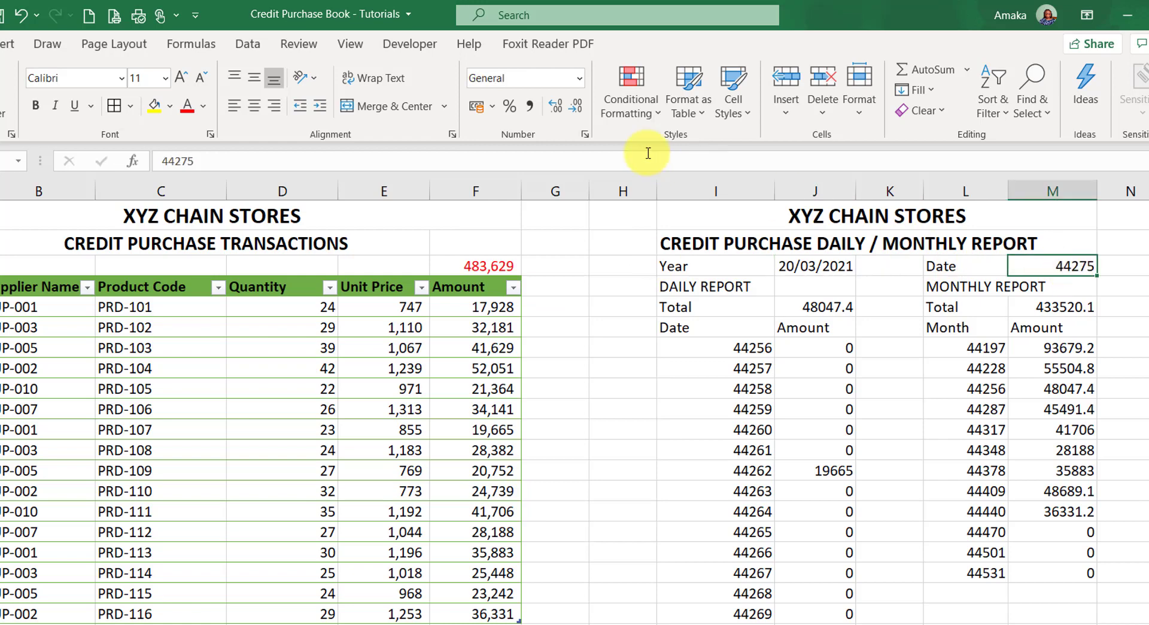
{"action": "left_click", "coordinate": [576, 87]}
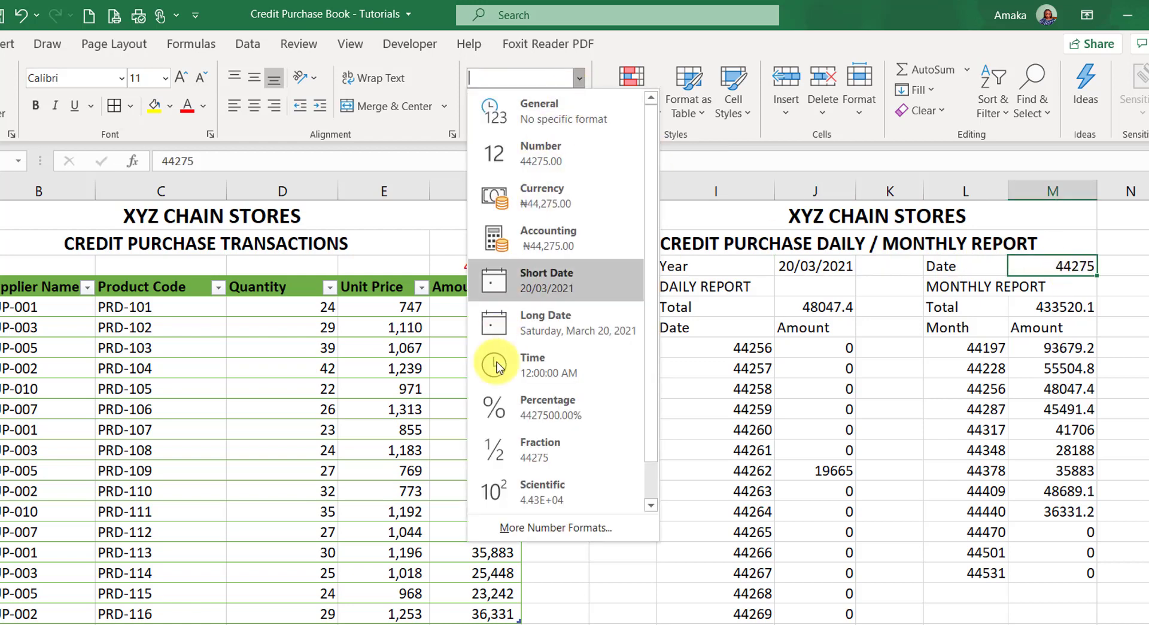
{"action": "left_click", "coordinate": [542, 287]}
{"action": "left_click", "coordinate": [836, 270]}
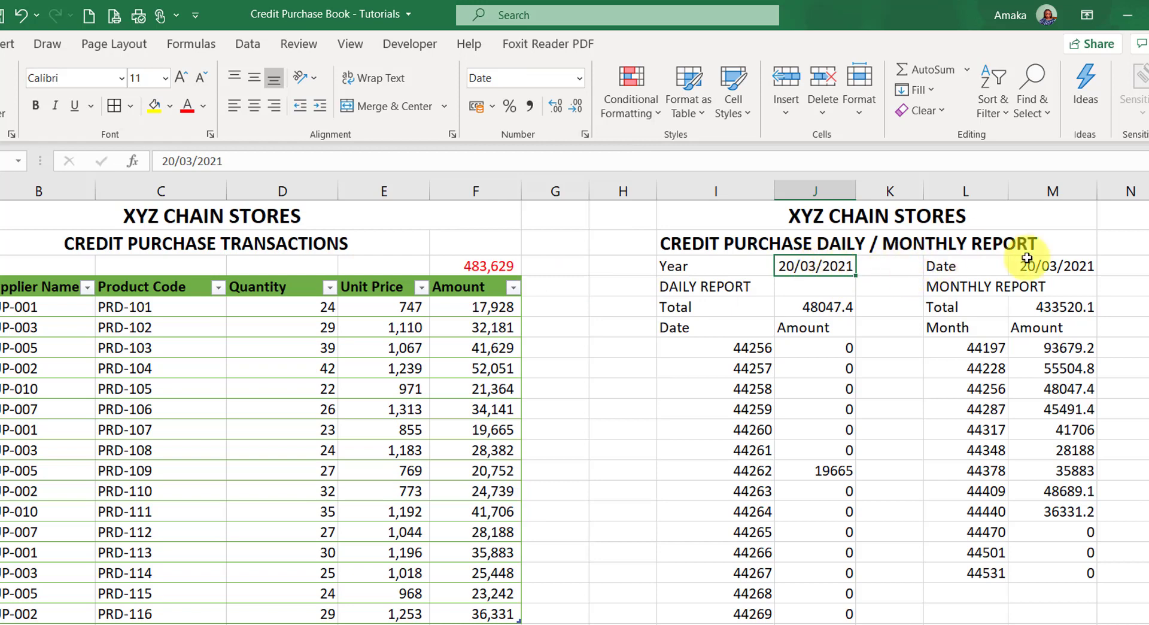
{"action": "left_click", "coordinate": [1043, 268]}
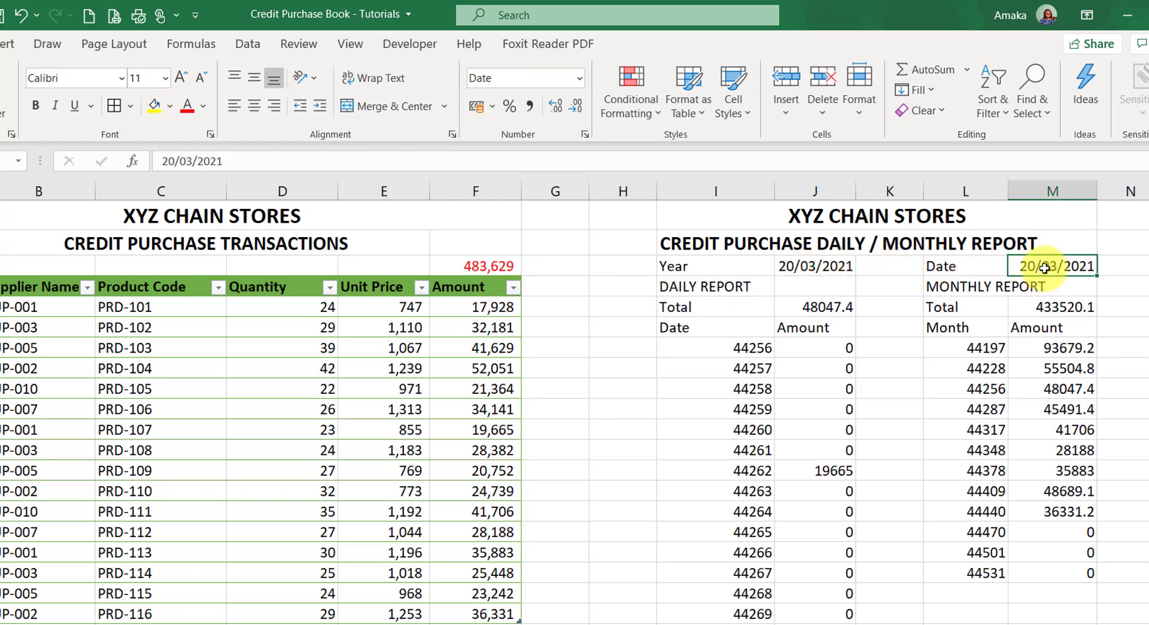
Apply the custom number format yyyy to the report's Year value in J3
{"action": "left_click", "coordinate": [817, 268]}
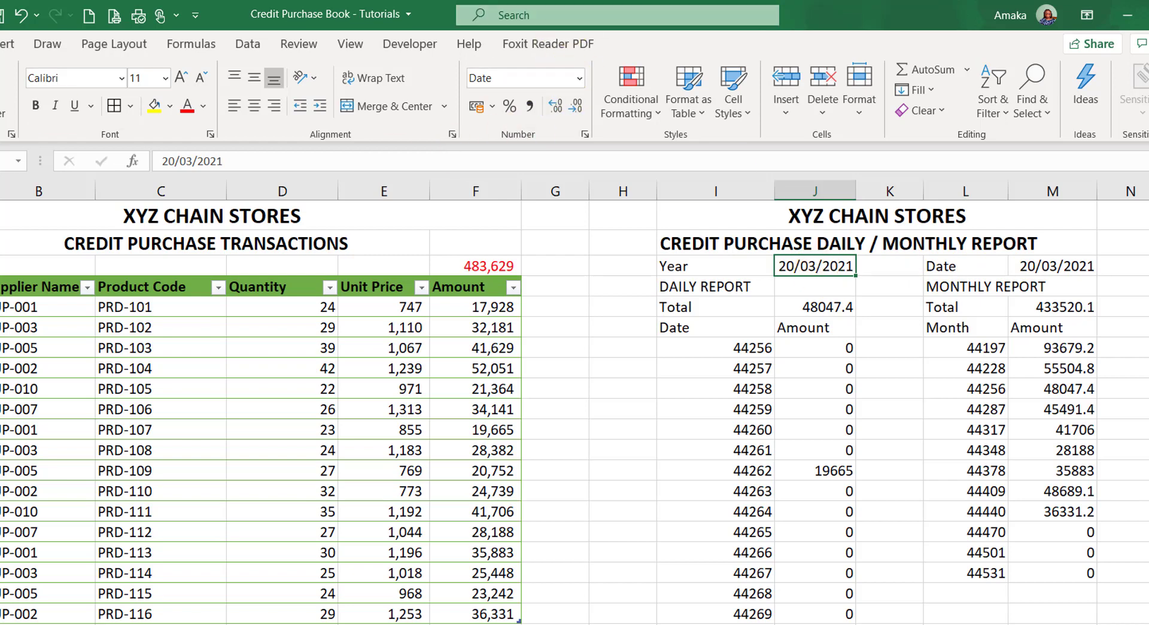
{"action": "left_click", "coordinate": [580, 77]}
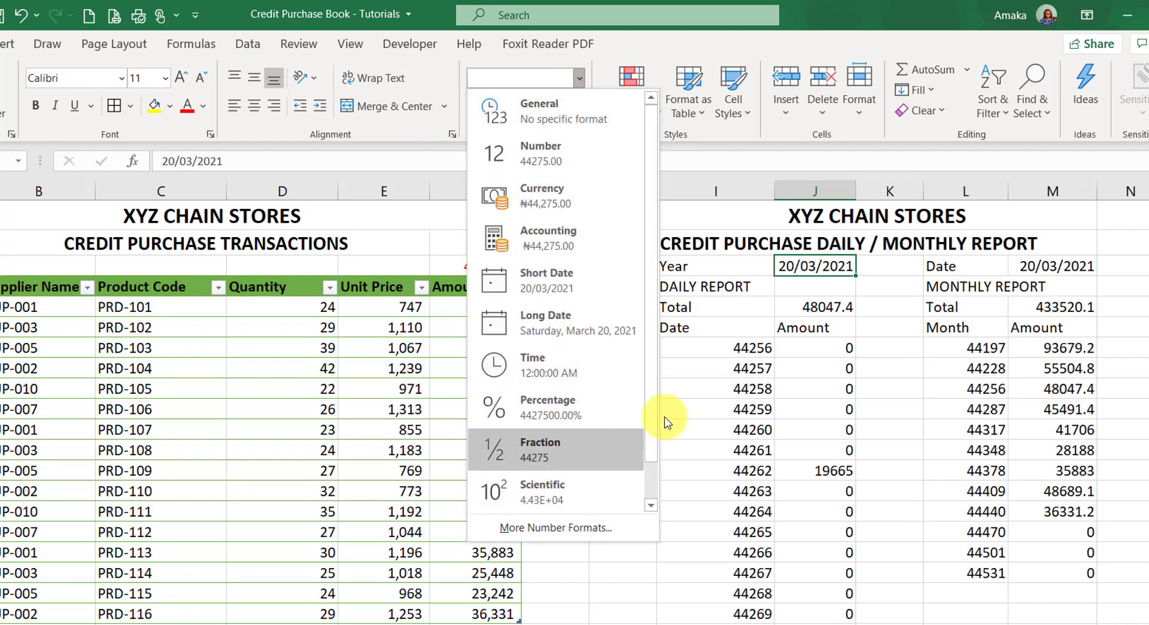
{"action": "scroll", "coordinate": [652, 431], "scroll_direction": "down", "scroll_amount": 1}
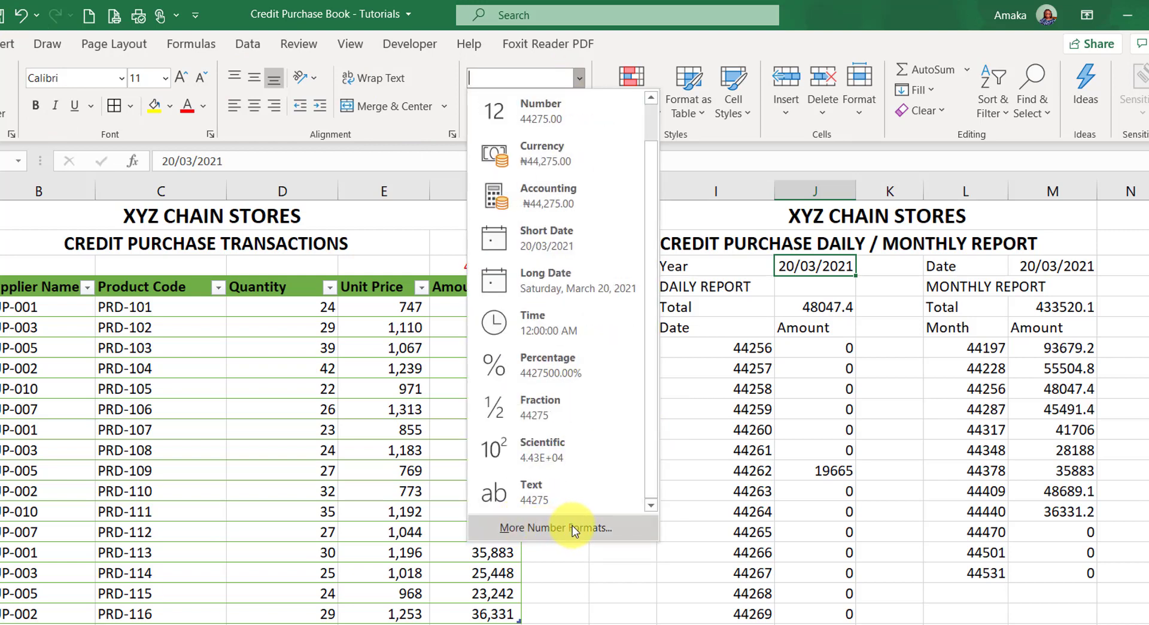
{"action": "left_click", "coordinate": [555, 527]}
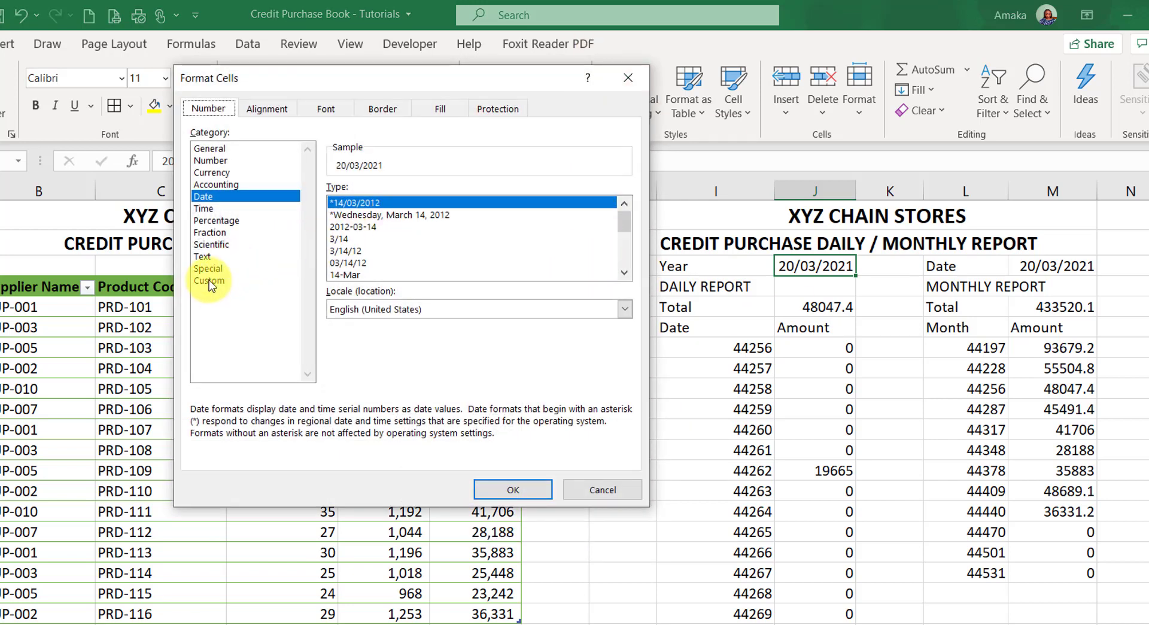
{"action": "left_click", "coordinate": [210, 280]}
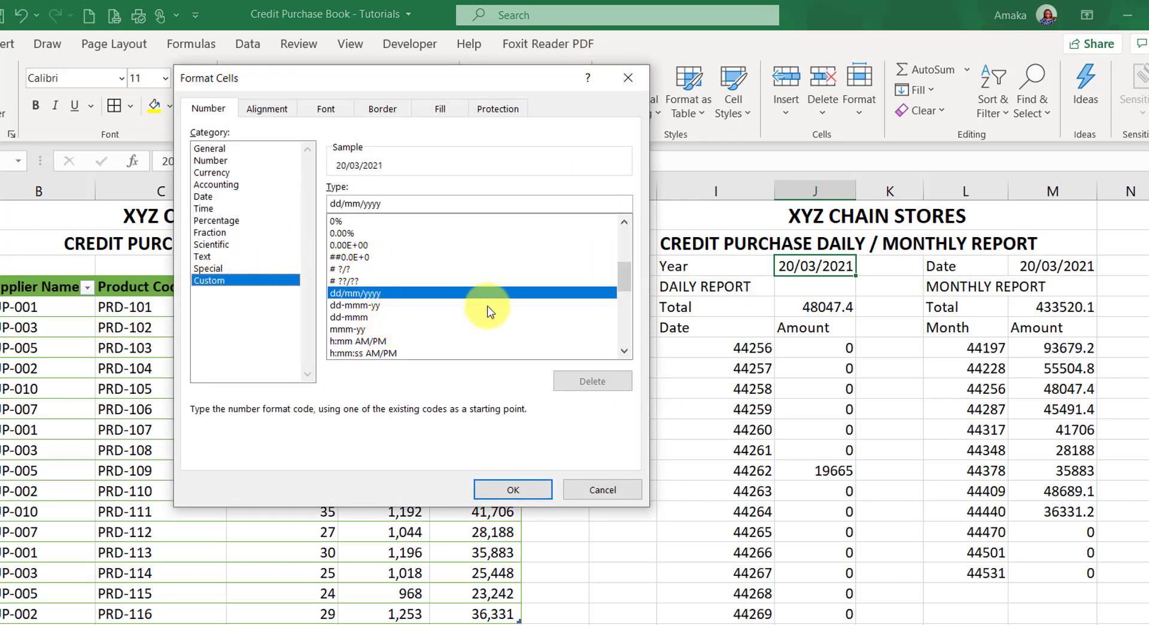
{"action": "left_click_drag", "start_coordinate": [623, 277], "coordinate": [614, 337]}
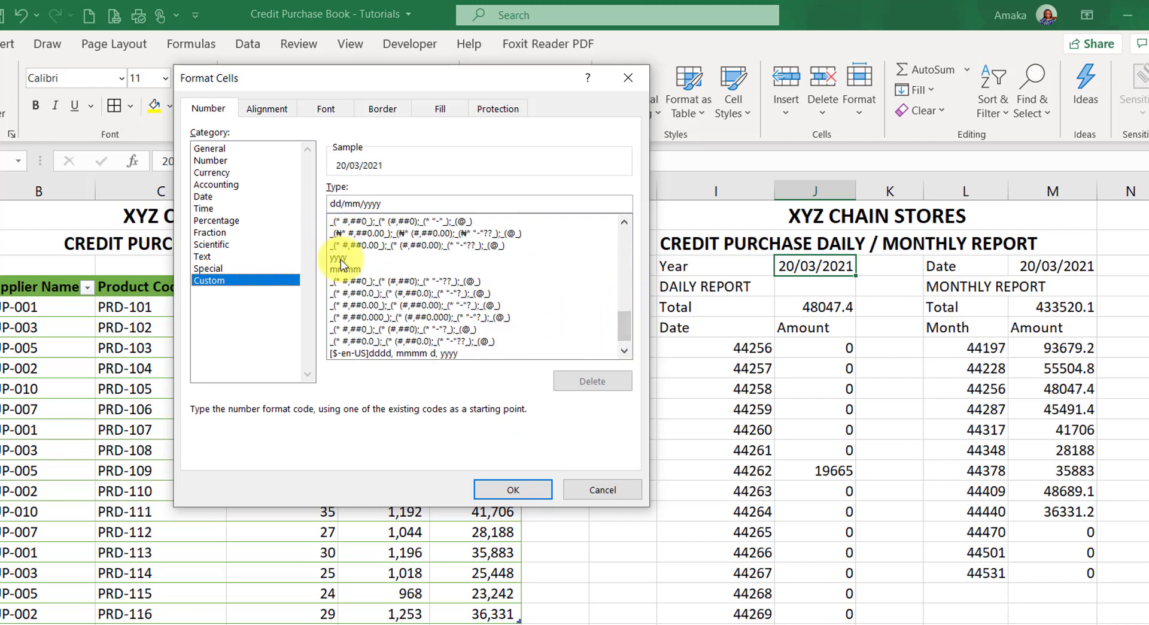
{"action": "left_click", "coordinate": [339, 260]}
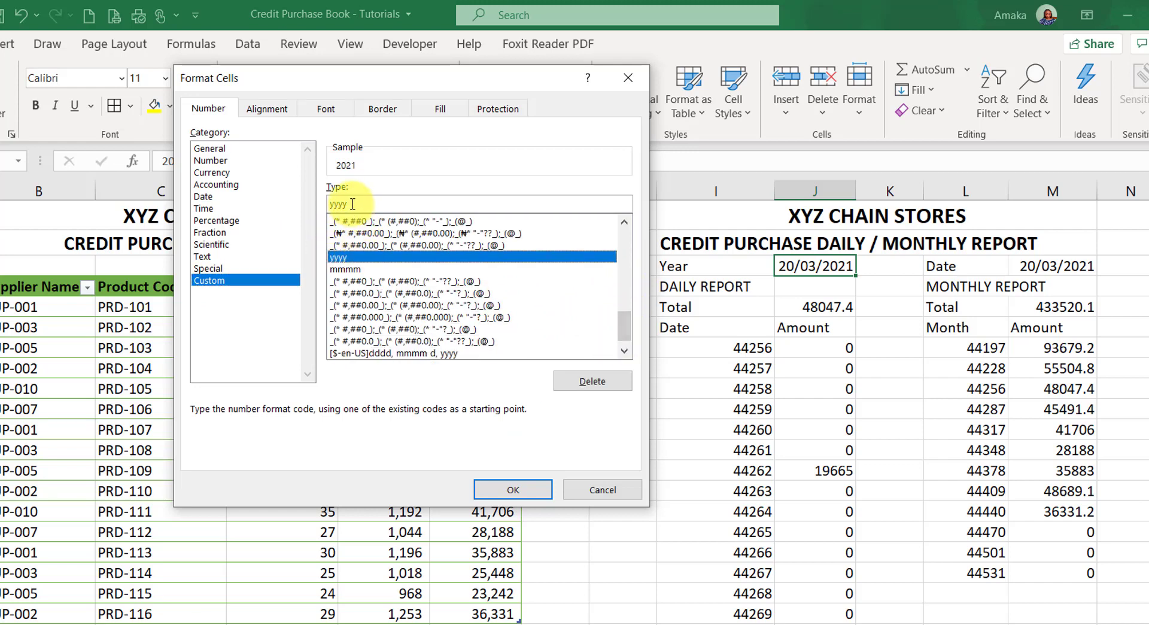
{"action": "left_click", "coordinate": [330, 205]}
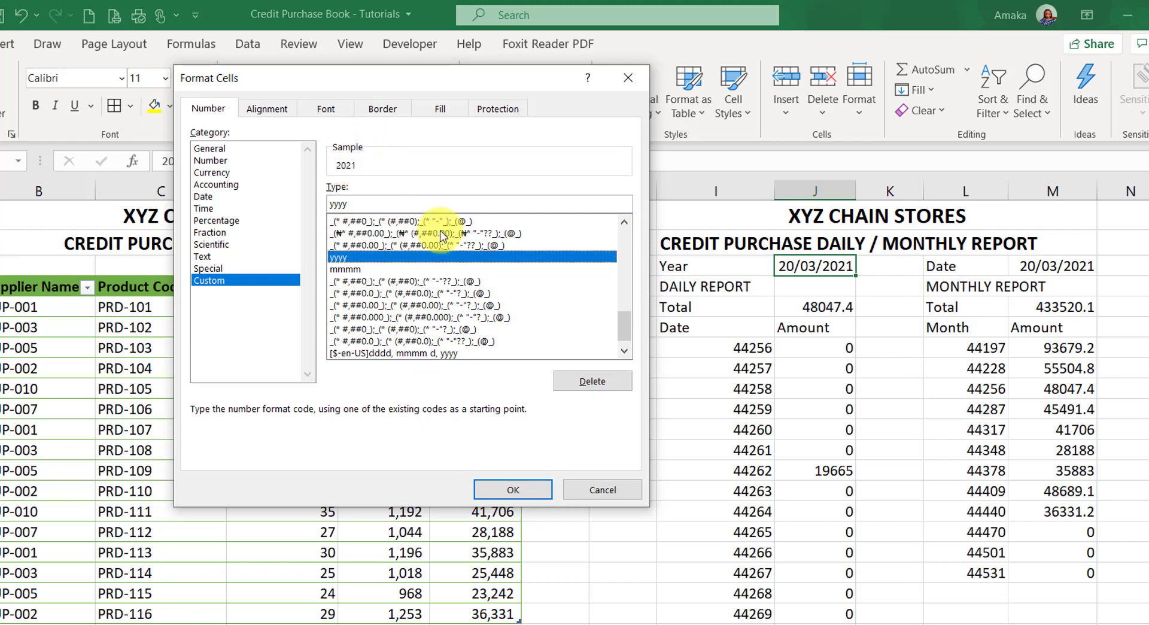
{"action": "left_click", "coordinate": [503, 490]}
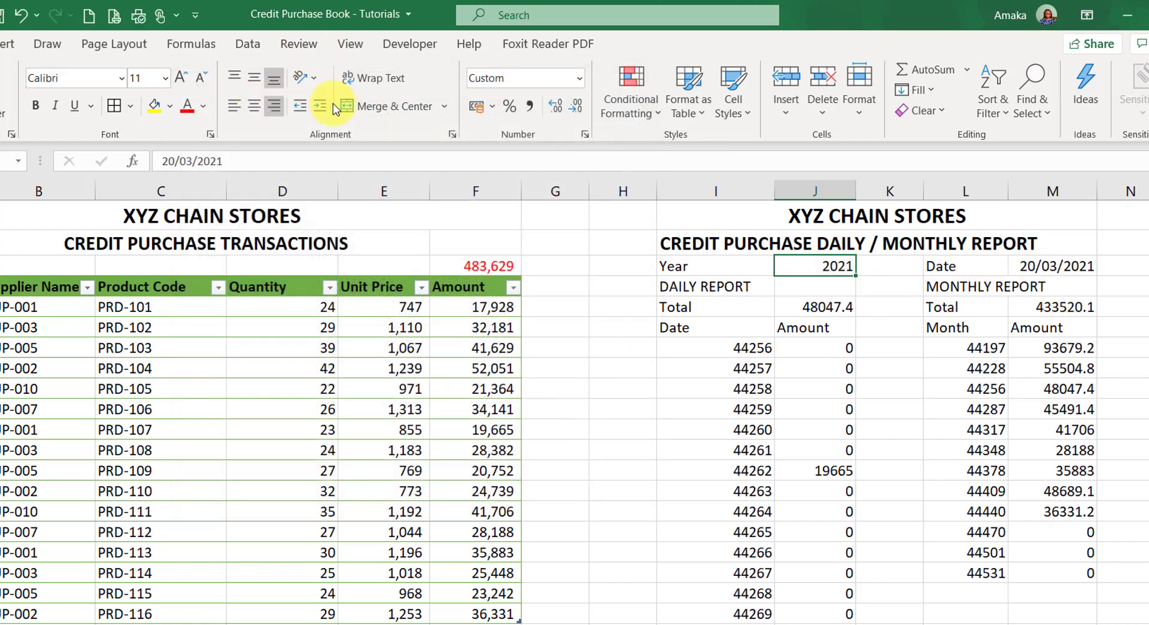
Center the report's Year value in J3 and fill the cell with light green
{"action": "left_click", "coordinate": [204, 106]}
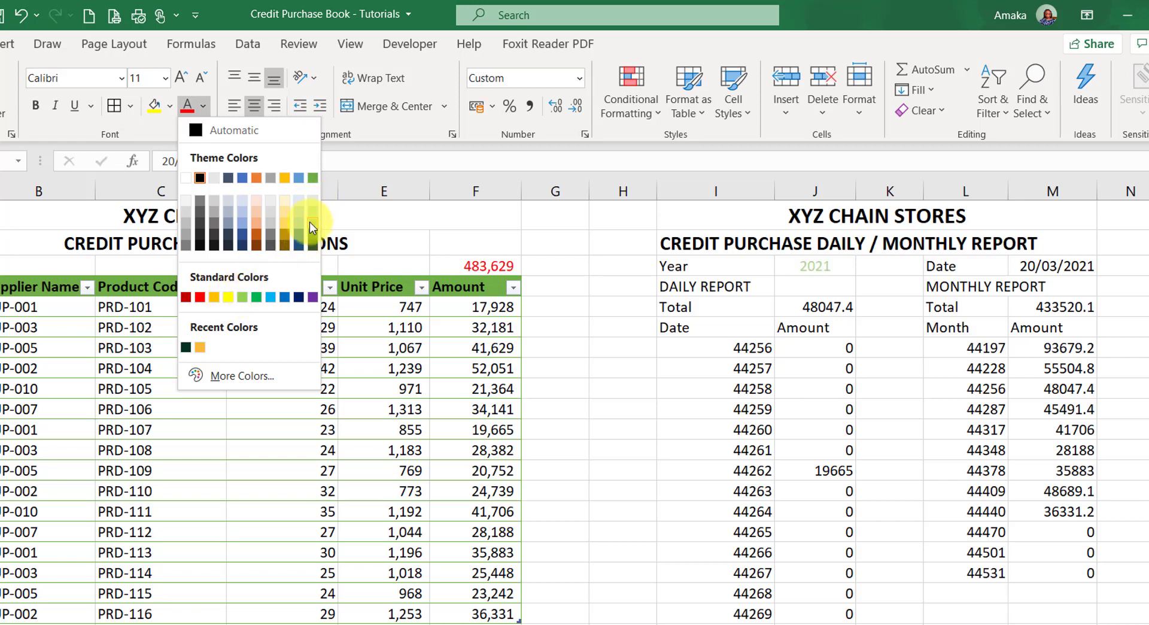
{"action": "left_click", "coordinate": [171, 108]}
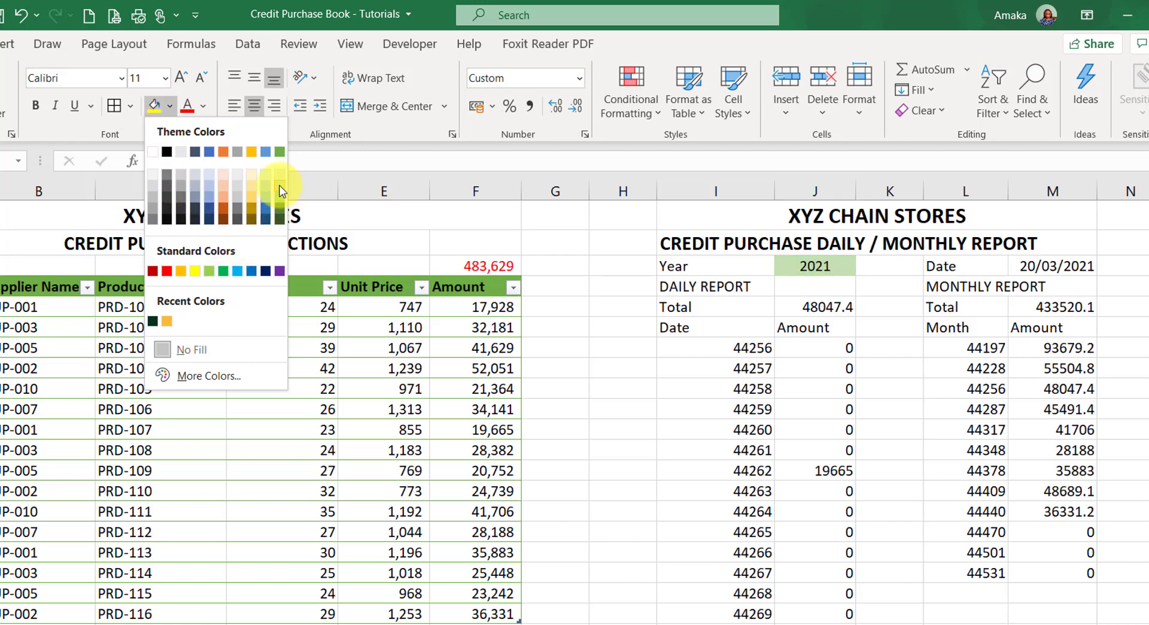
{"action": "left_click", "coordinate": [281, 190]}
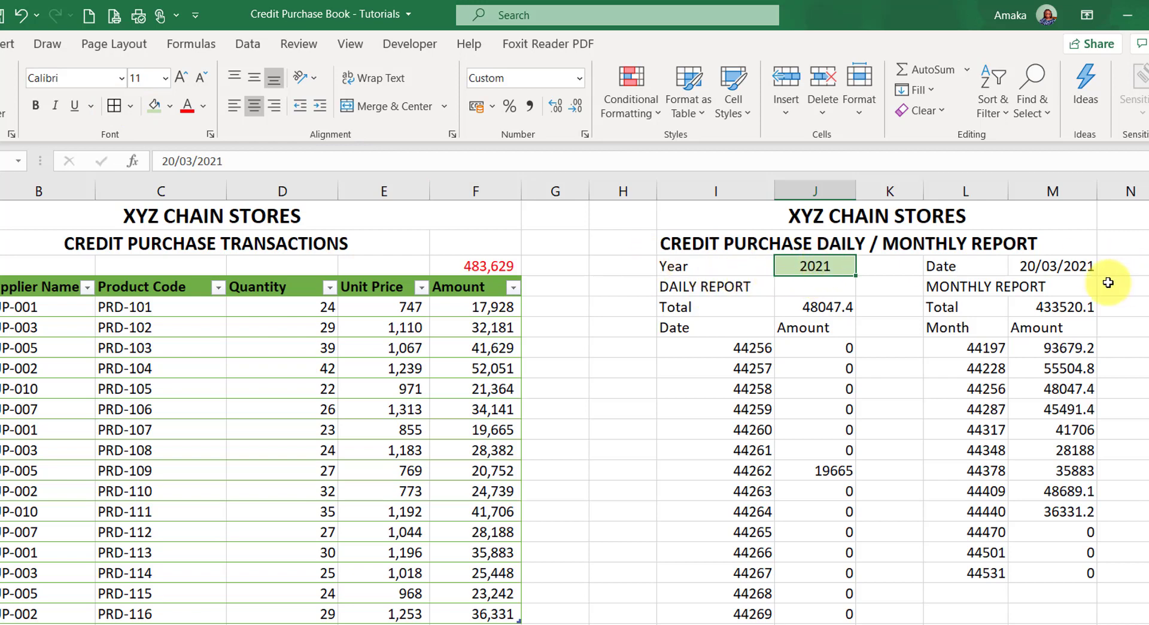
Set the report's Date value in M3 to 20/03/2020
{"action": "left_click", "coordinate": [1074, 269]}
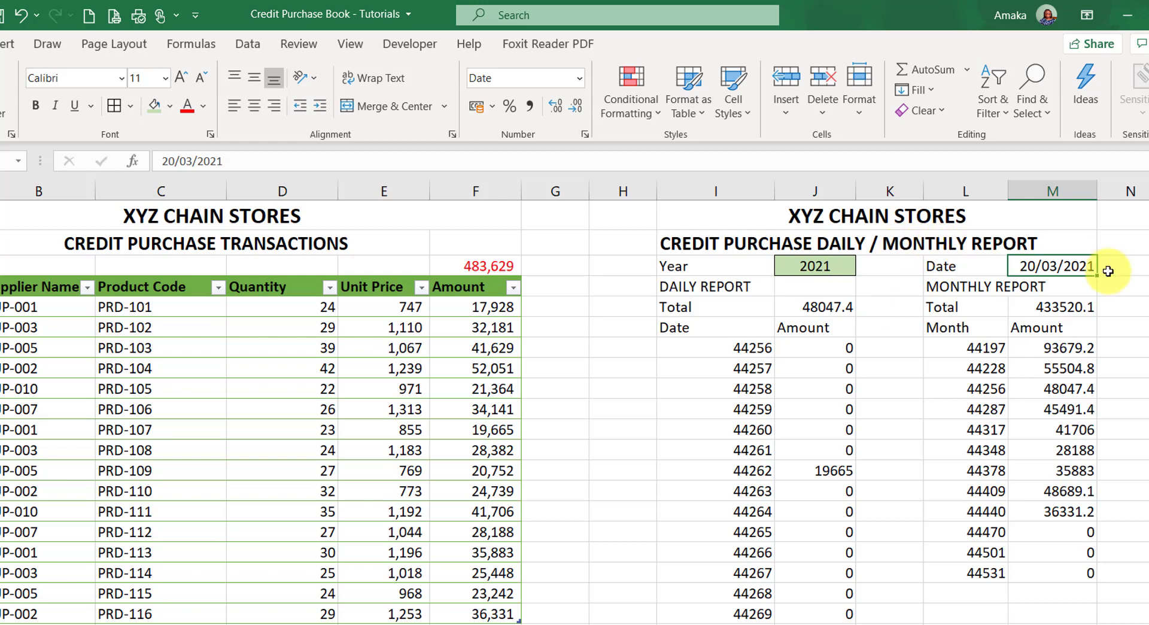
{"action": "double_click", "coordinate": [1092, 261]}
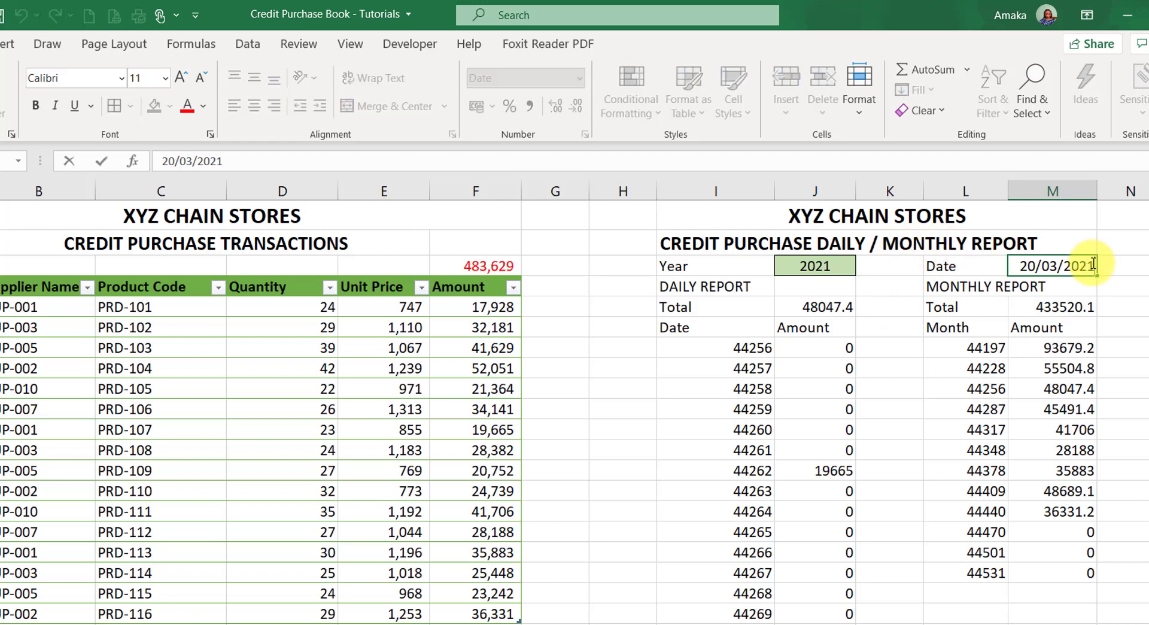
{"action": "key", "text": "BackSpace"}
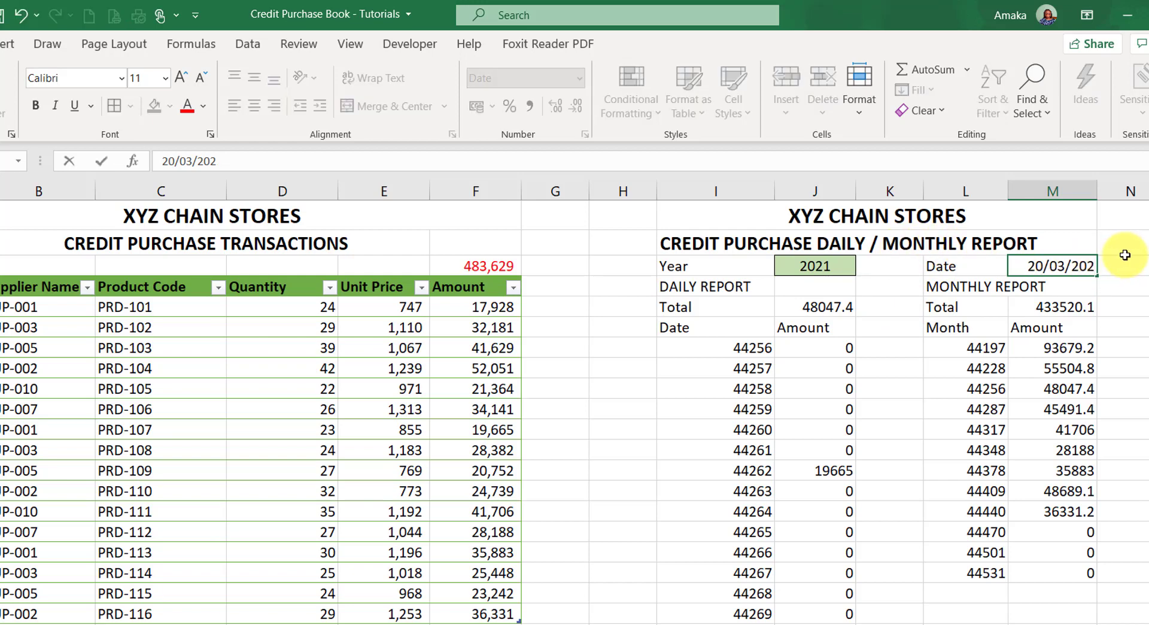
{"action": "type", "text": "0"}
{"action": "key", "text": "Return"}
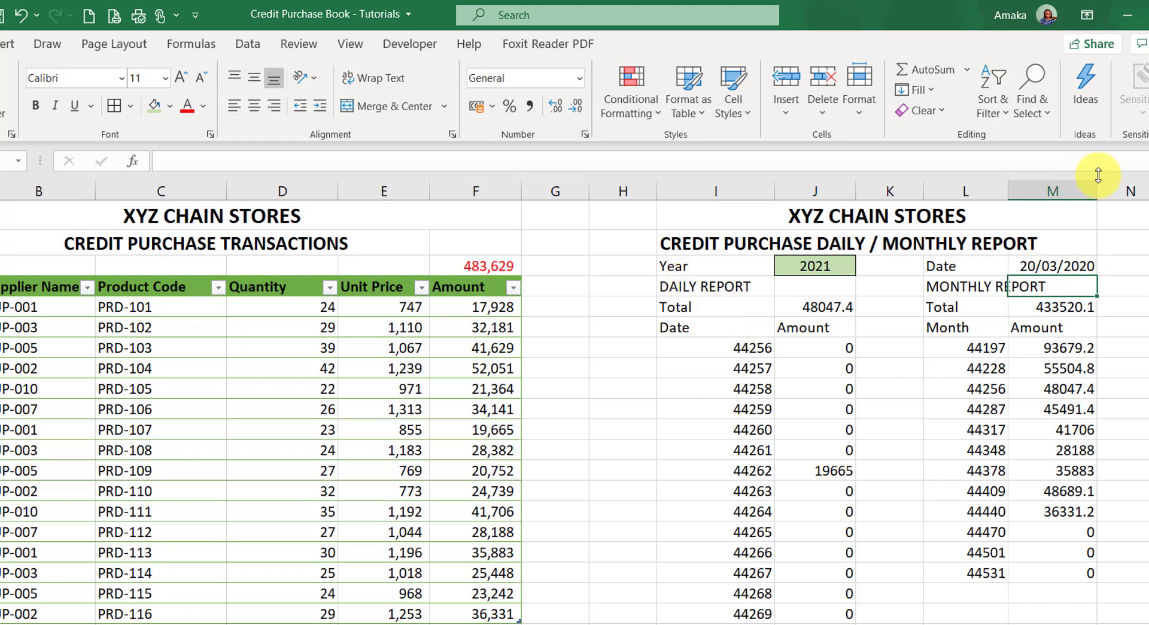
Replace the Year value in J3 with a formula that makes an absolute reference to the Date cell M3
{"action": "left_click", "coordinate": [1065, 265]}
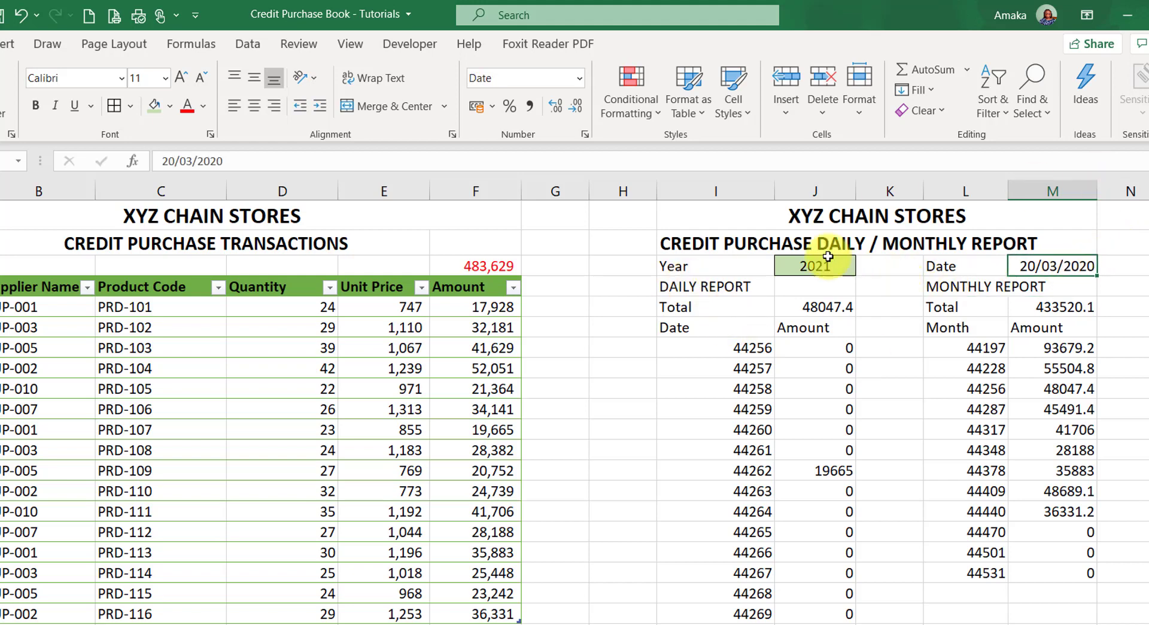
{"action": "left_click", "coordinate": [808, 263]}
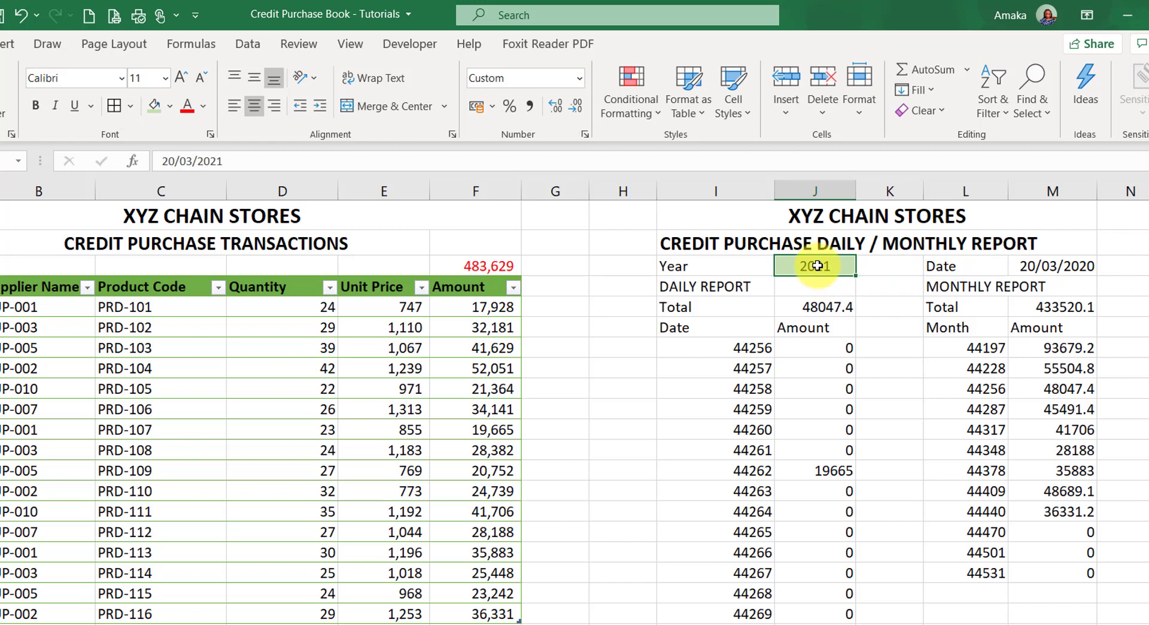
{"action": "type", "text": "="}
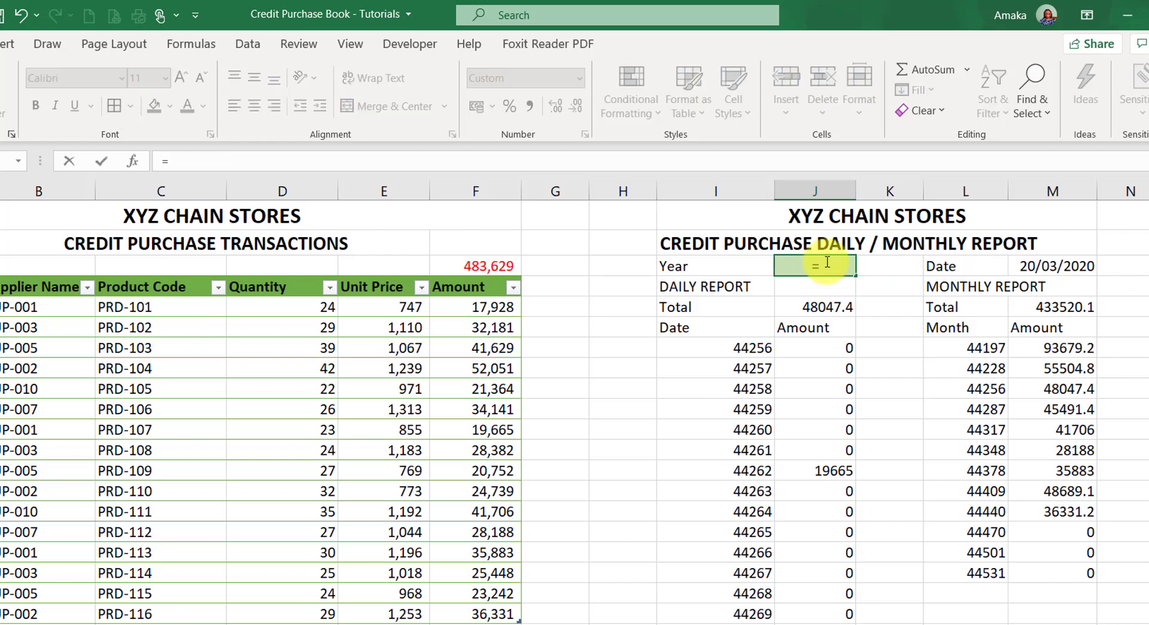
{"action": "left_click", "coordinate": [1051, 263]}
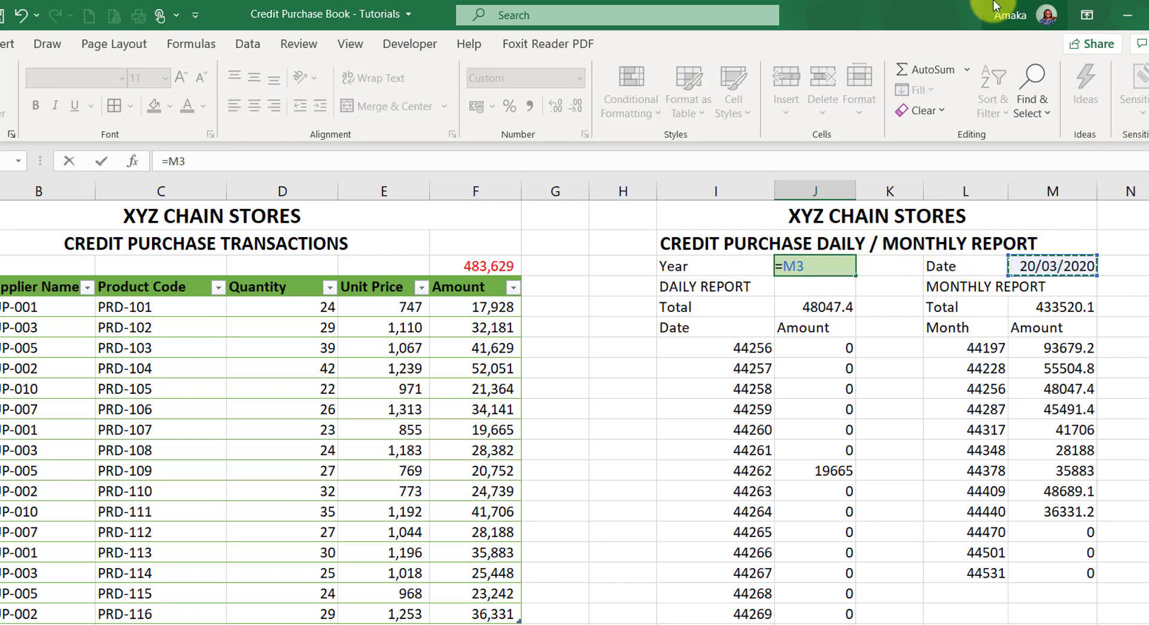
{"action": "key", "text": "F4"}
{"action": "key", "text": "Return"}
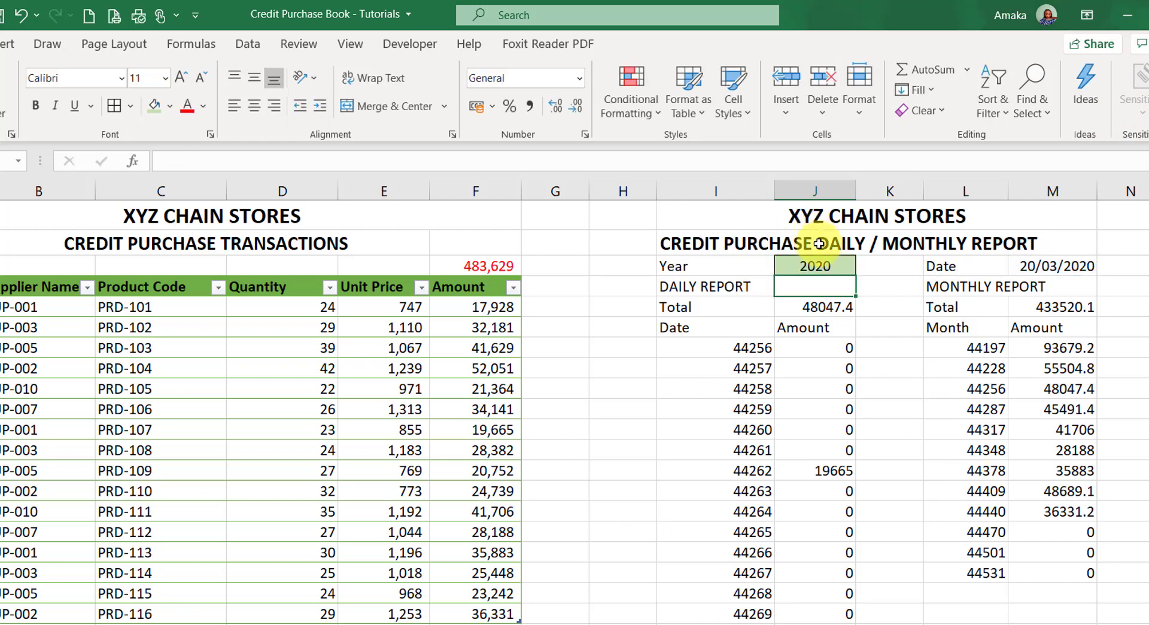
Change the Date in M3 to 20/03/2021 and back to 20/03/2020 to test the linked Year value
{"action": "double_click", "coordinate": [1088, 269]}
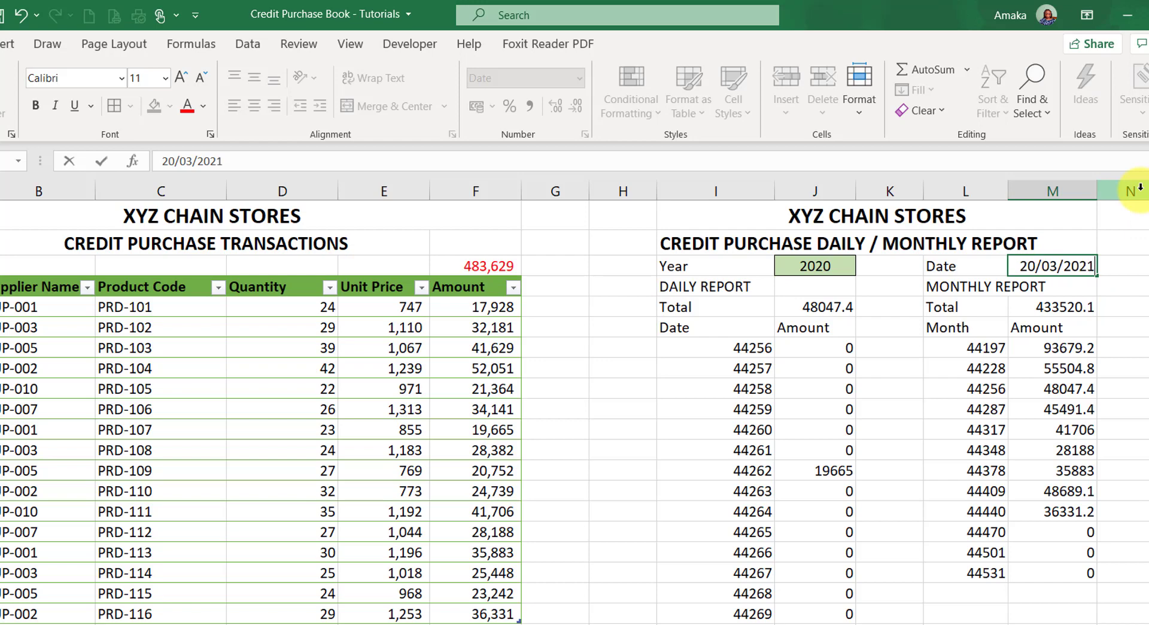
{"action": "type", "text": "1"}
{"action": "key", "text": "Return"}
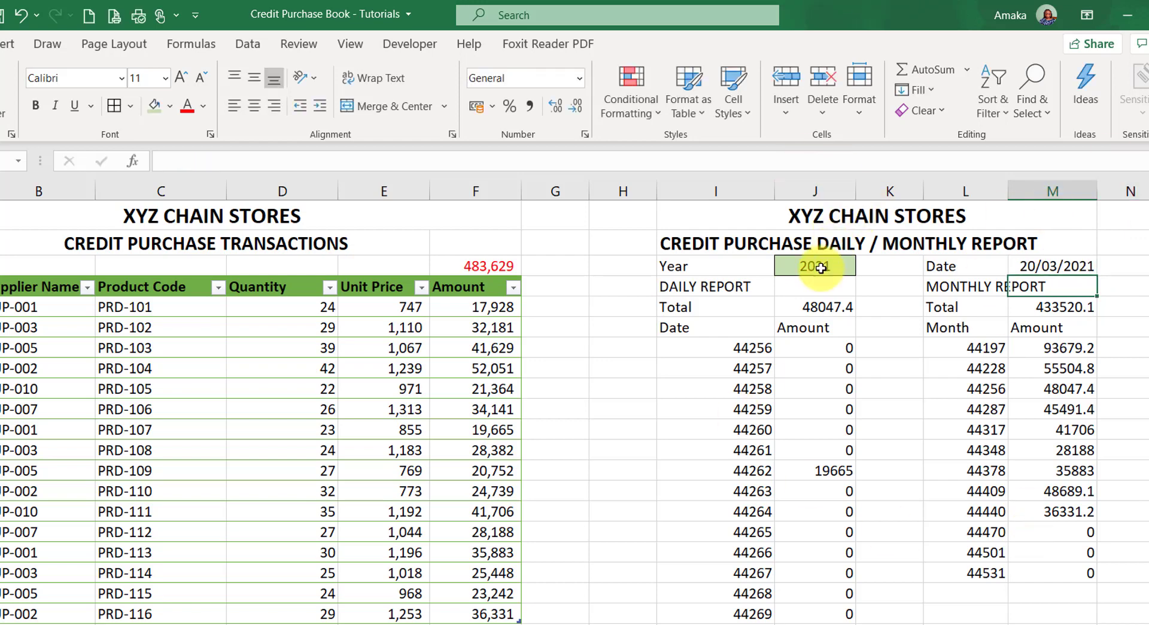
{"action": "double_click", "coordinate": [1095, 267]}
{"action": "key", "text": "Escape"}
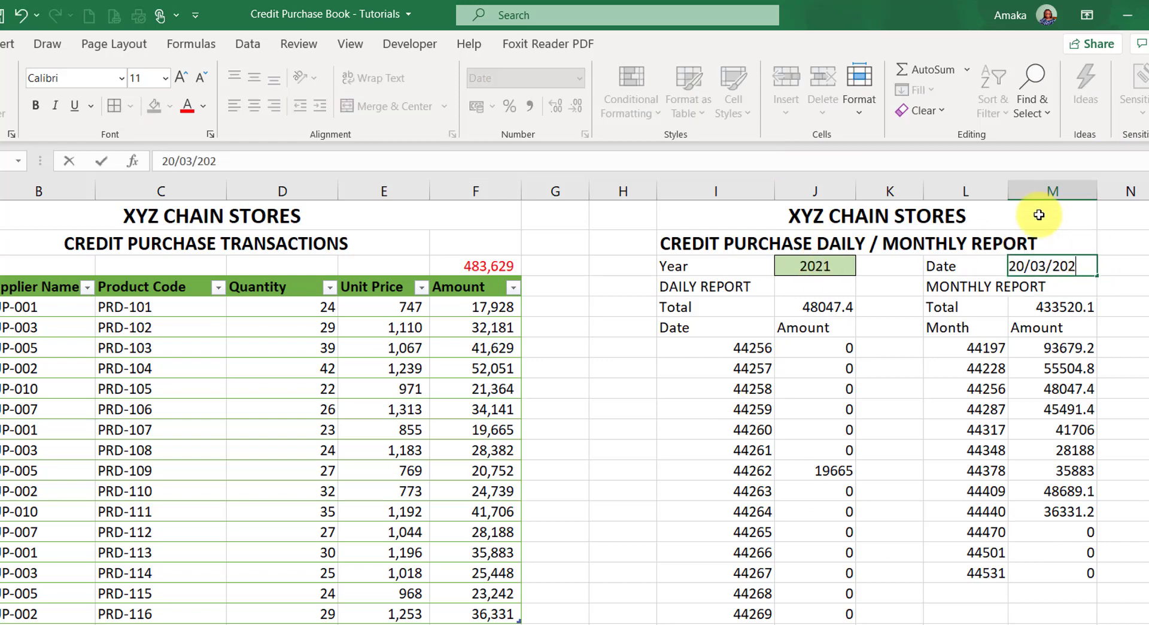
{"action": "key", "text": "Return"}
{"action": "scroll", "coordinate": [1039, 239], "scroll_direction": "down", "scroll_amount": 1}
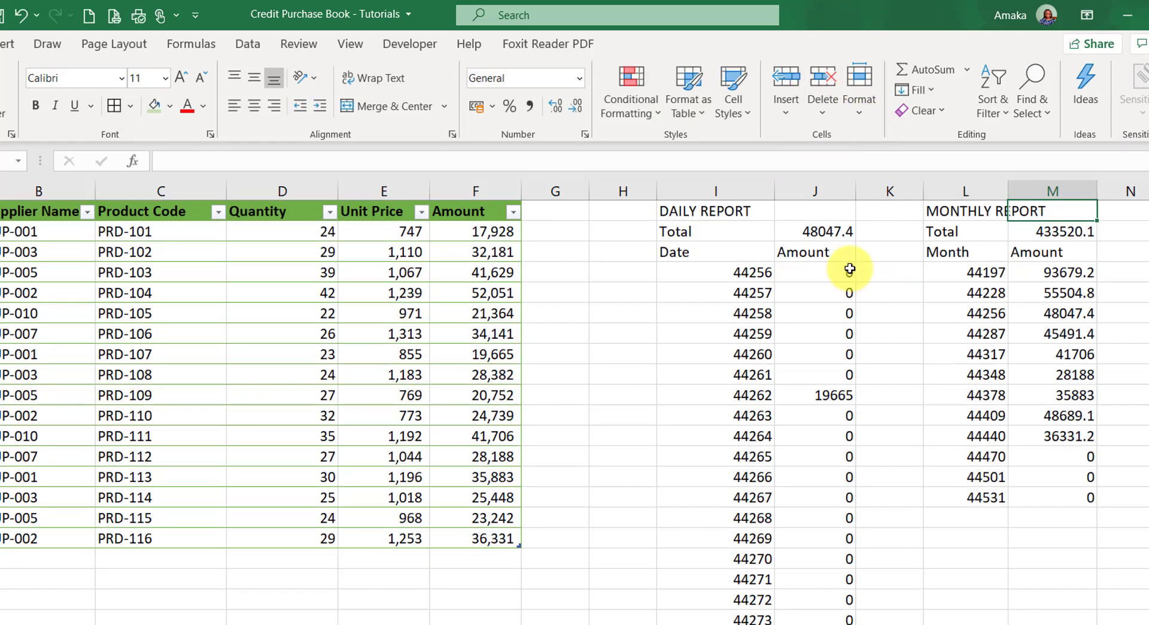
{"action": "scroll", "coordinate": [879, 301], "scroll_direction": "up", "scroll_amount": 1}
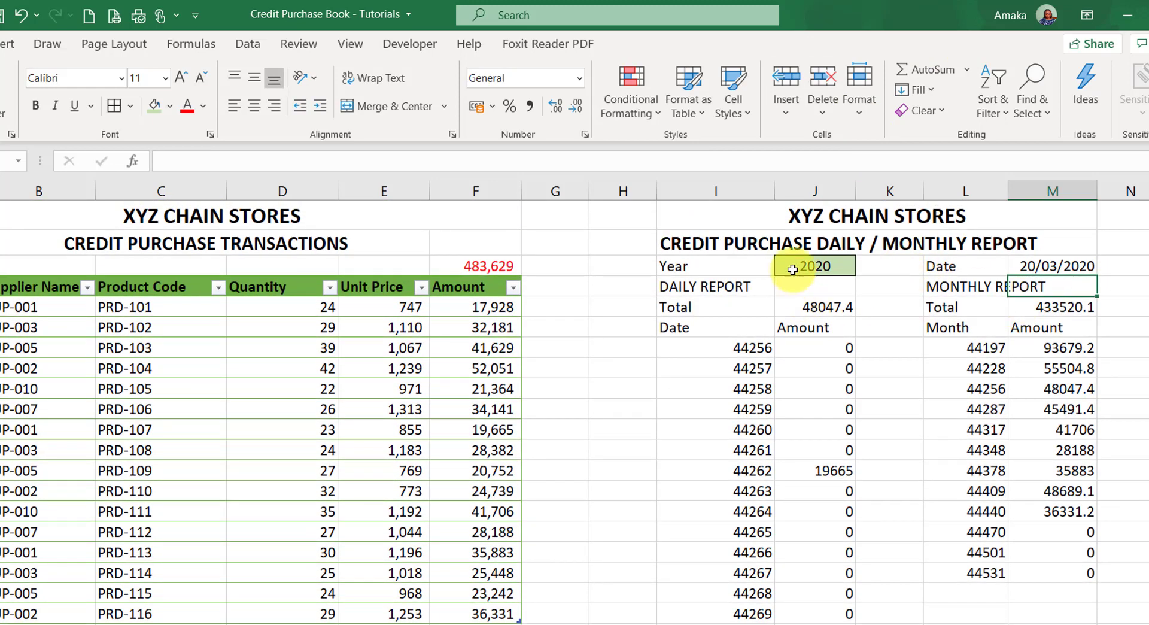
Merge and center the DAILY REPORT heading across I4:J4 and make it bold at font size 12
{"action": "left_click_drag", "start_coordinate": [661, 284], "coordinate": [828, 289]}
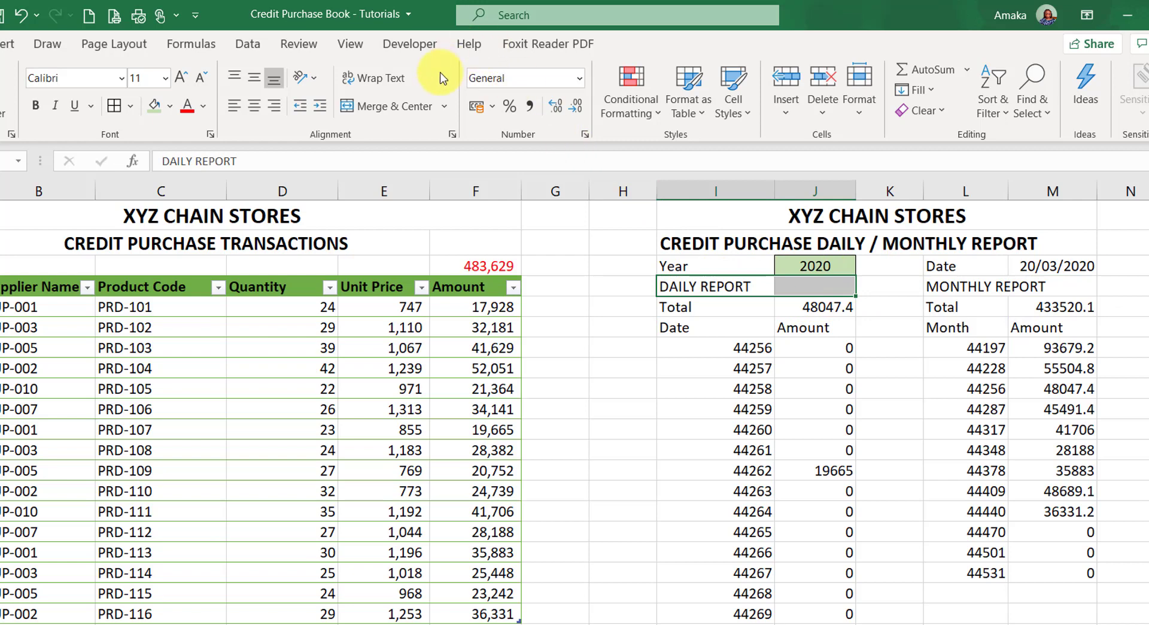
{"action": "left_click", "coordinate": [406, 106]}
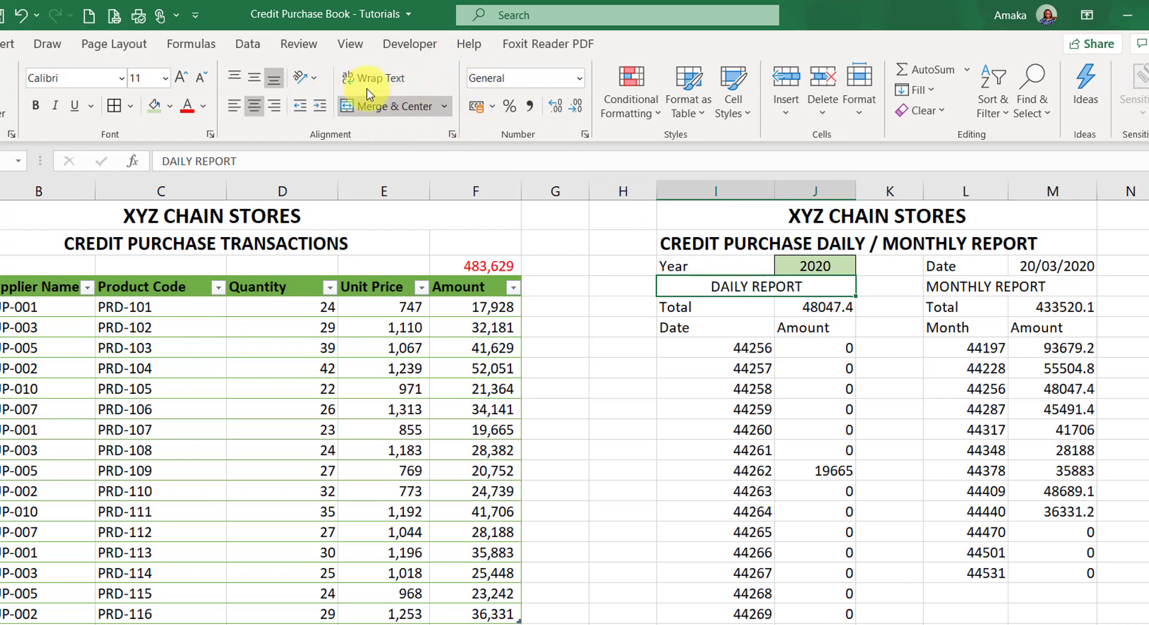
{"action": "left_click", "coordinate": [34, 99]}
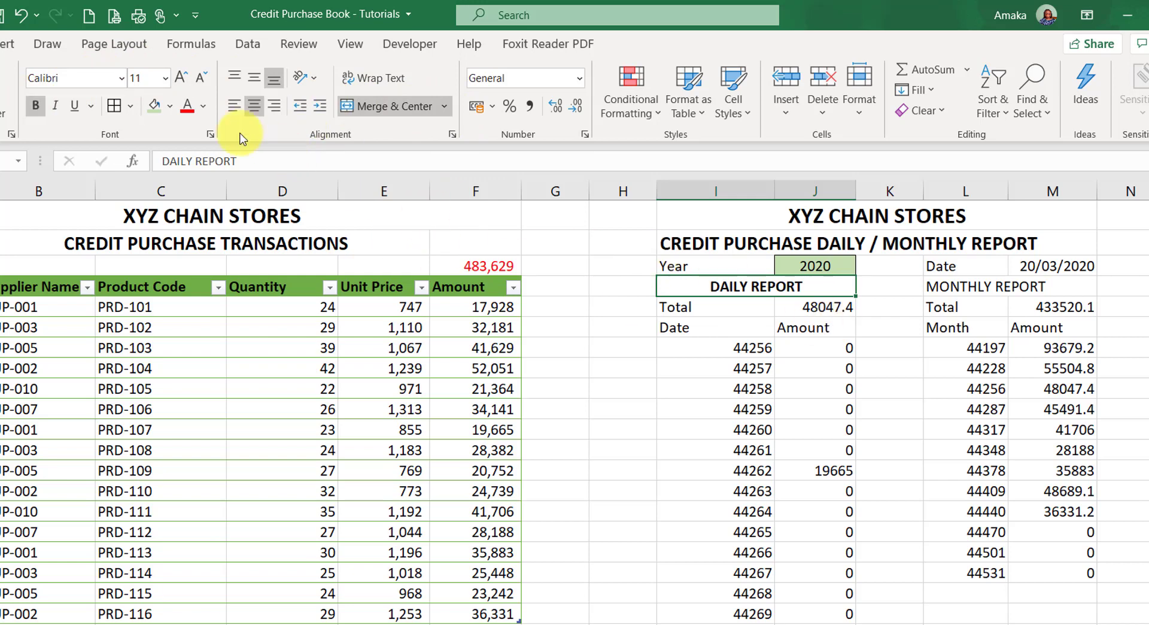
{"action": "left_click", "coordinate": [187, 78]}
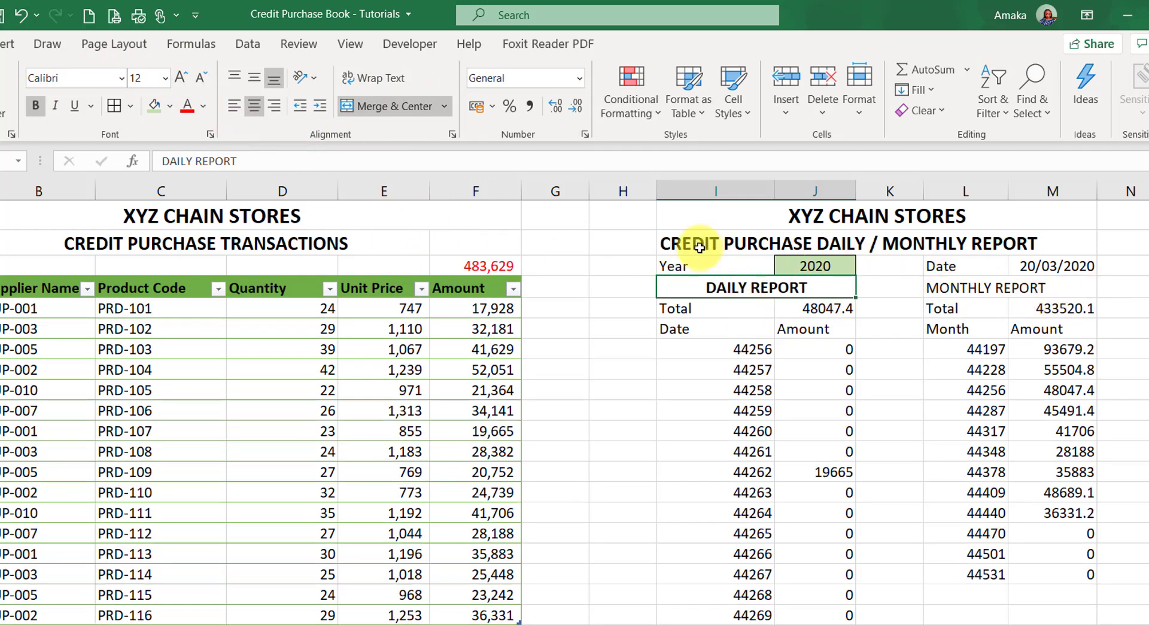
Merge and center the MONTHLY REPORT heading across L4:M4 and make it bold at font size 12
{"action": "left_click", "coordinate": [991, 290]}
{"action": "left_click_drag", "start_coordinate": [990, 289], "coordinate": [1062, 288]}
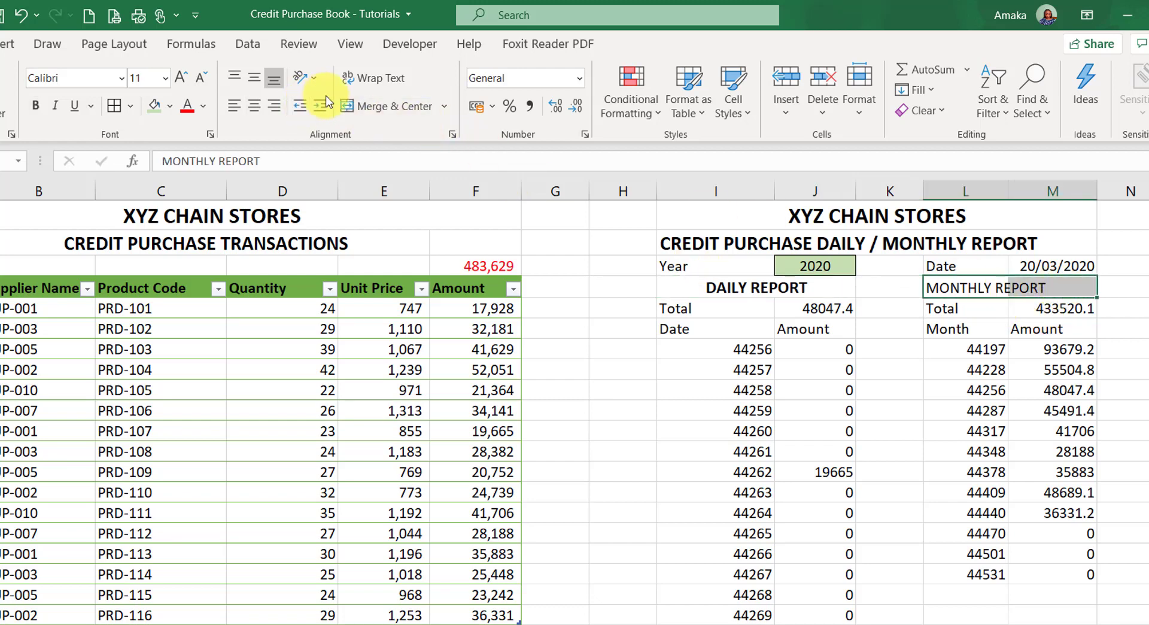
{"action": "left_click", "coordinate": [391, 108]}
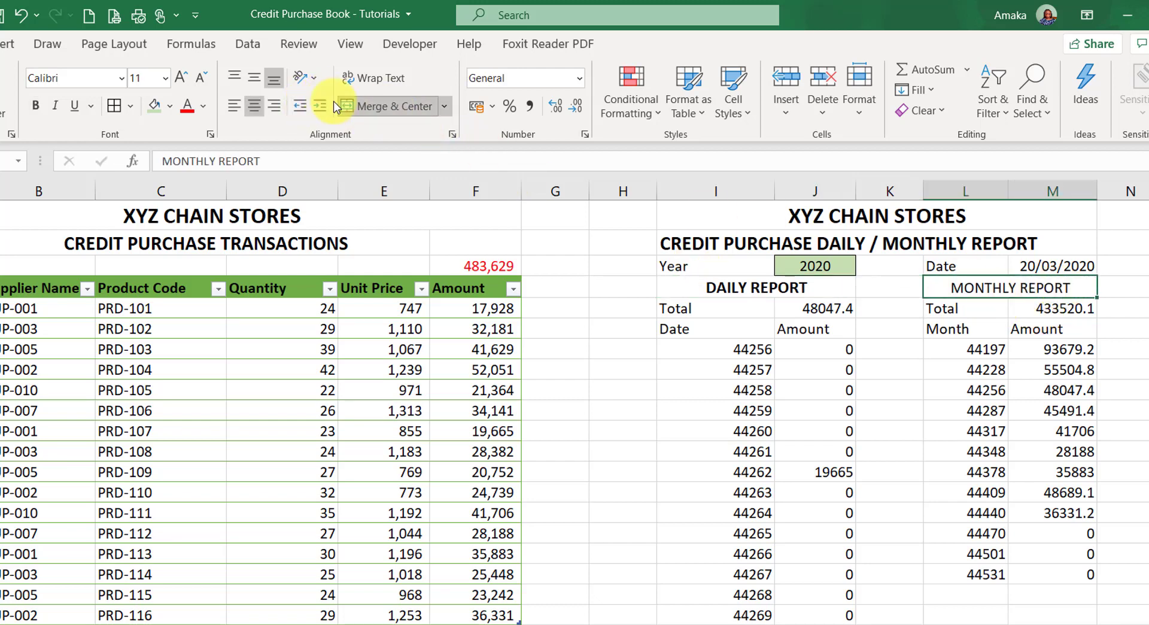
{"action": "left_click", "coordinate": [183, 78]}
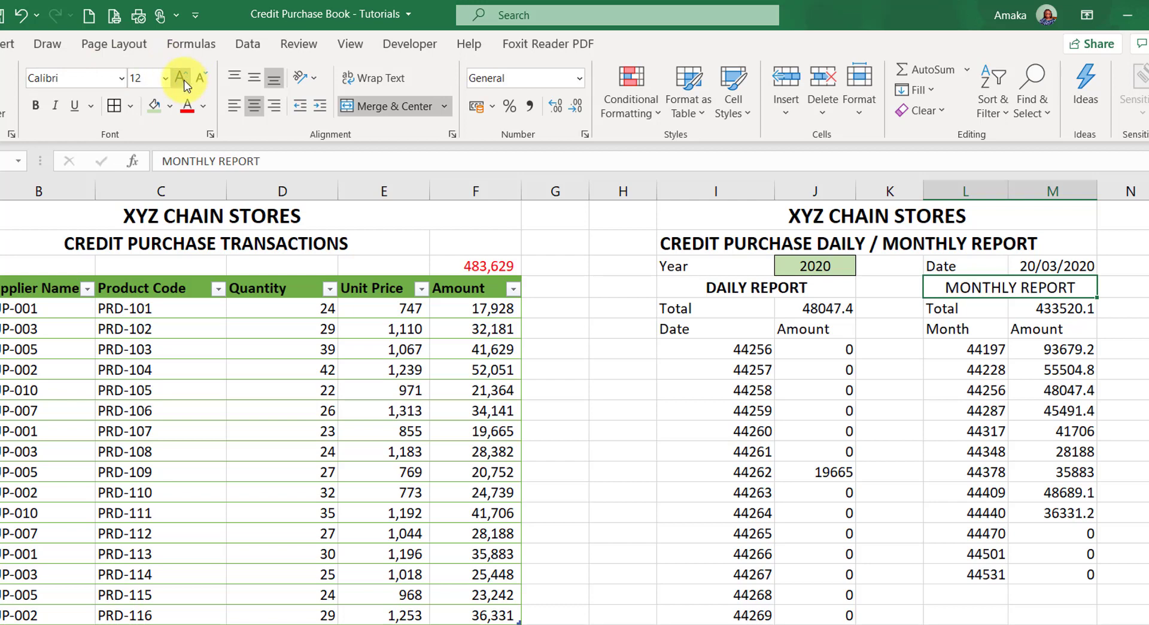
{"action": "left_click", "coordinate": [34, 107]}
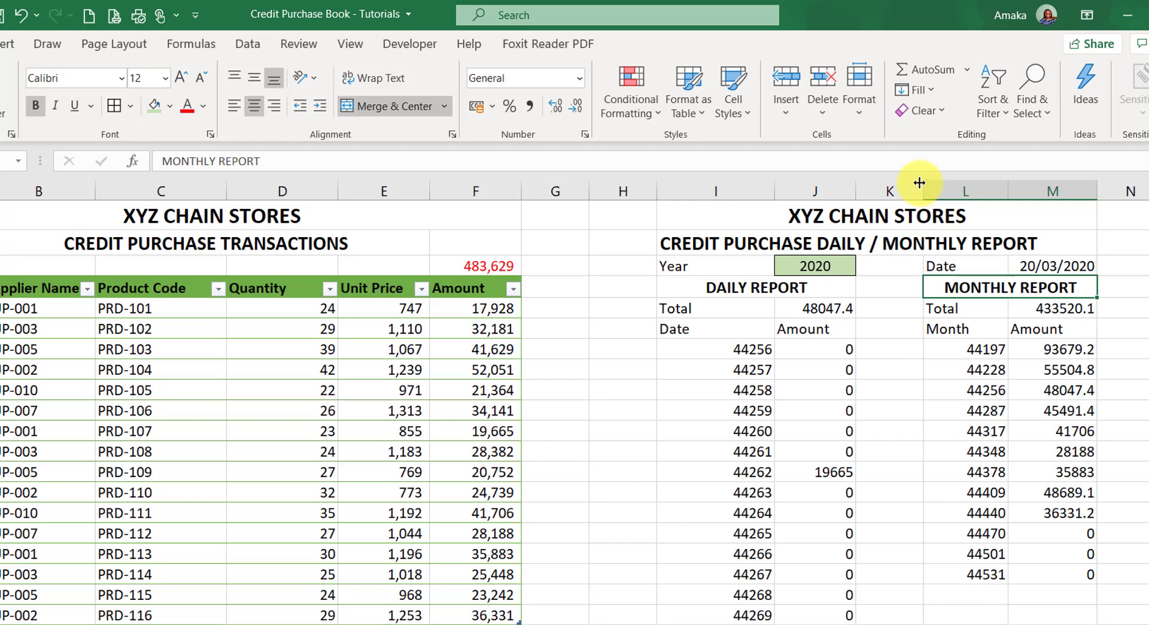
Narrow the empty column K between the daily and monthly reports
{"action": "left_click_drag", "start_coordinate": [918, 182], "coordinate": [888, 180]}
{"action": "left_click", "coordinate": [802, 411]}
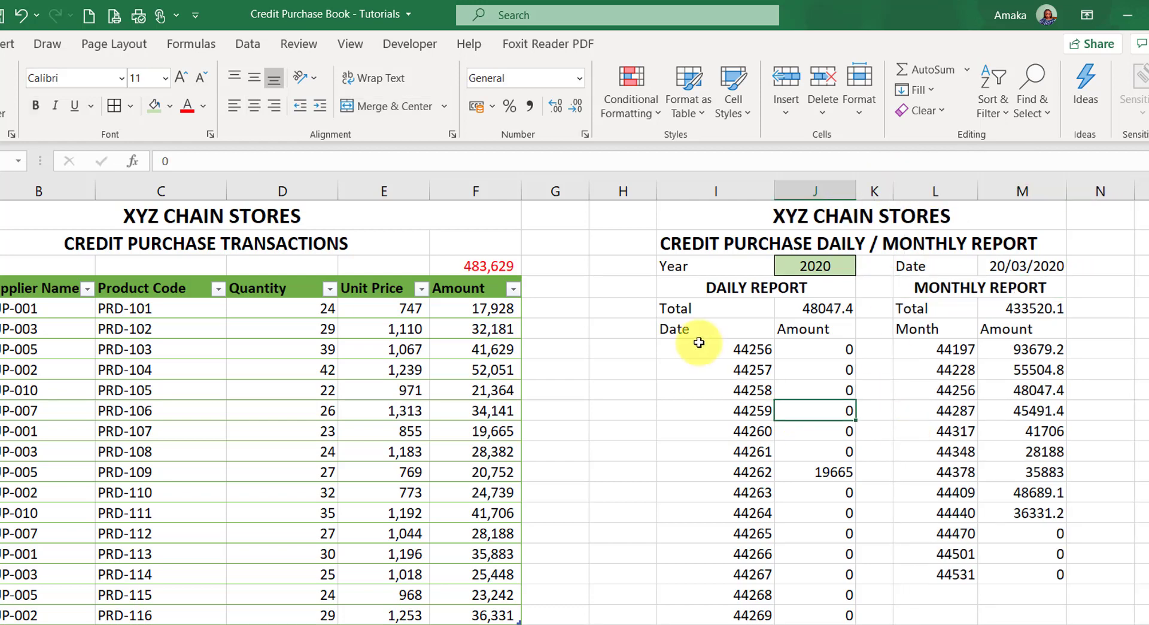
Bold and center the daily report's Total label in I5, and format its amount in J5 in comma style without decimals
{"action": "left_click", "coordinate": [708, 307]}
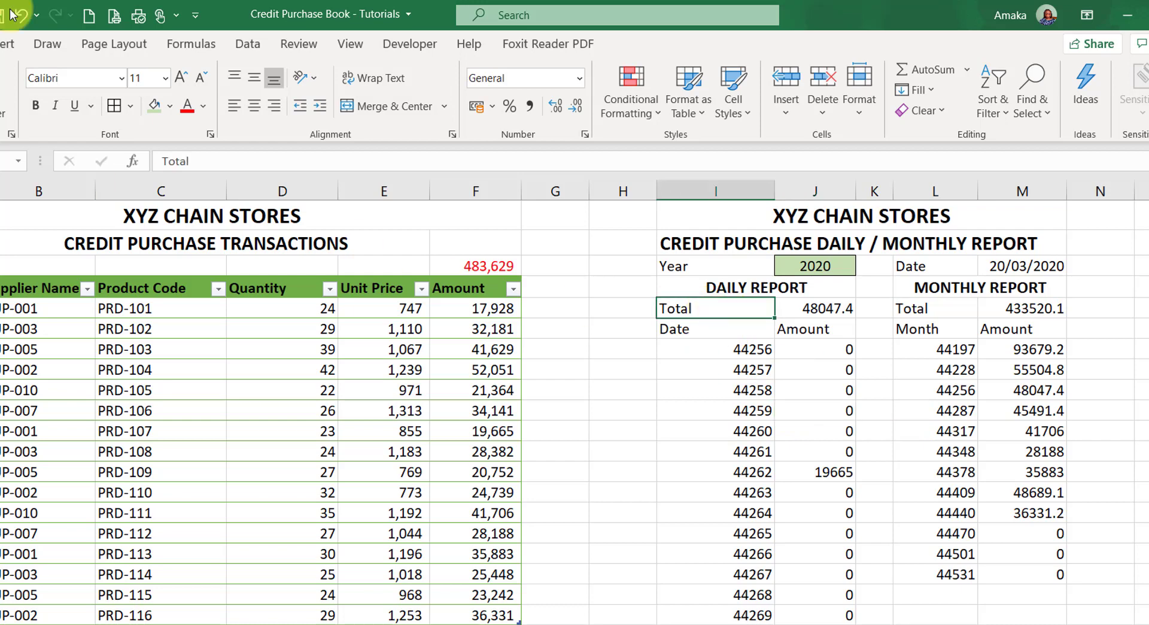
{"action": "left_click", "coordinate": [34, 104]}
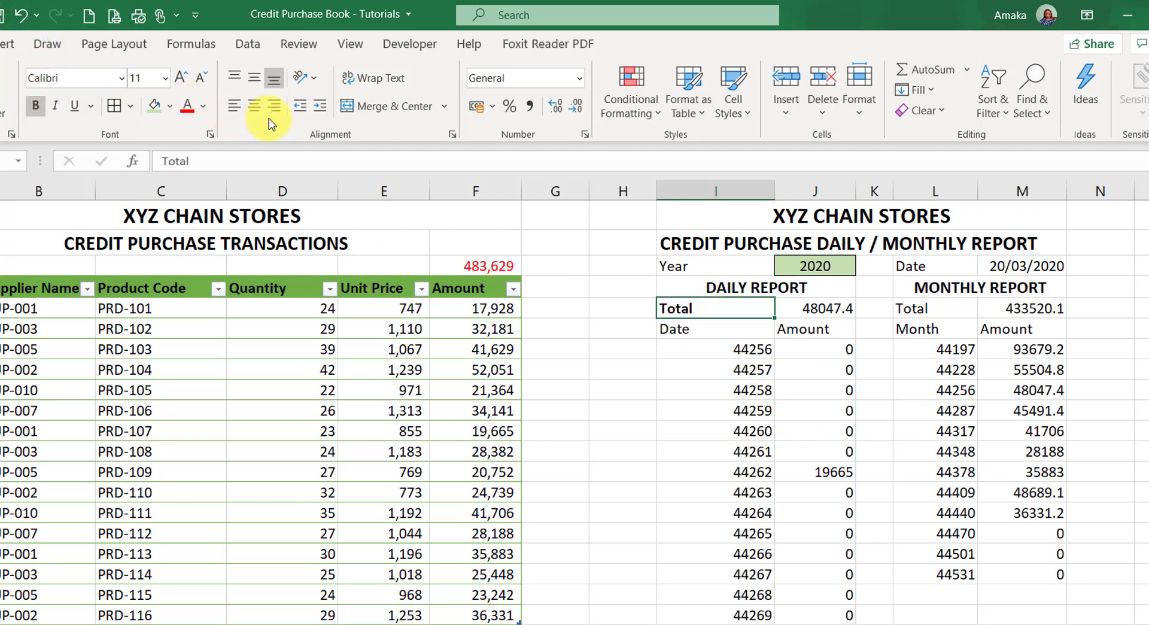
{"action": "left_click", "coordinate": [255, 106]}
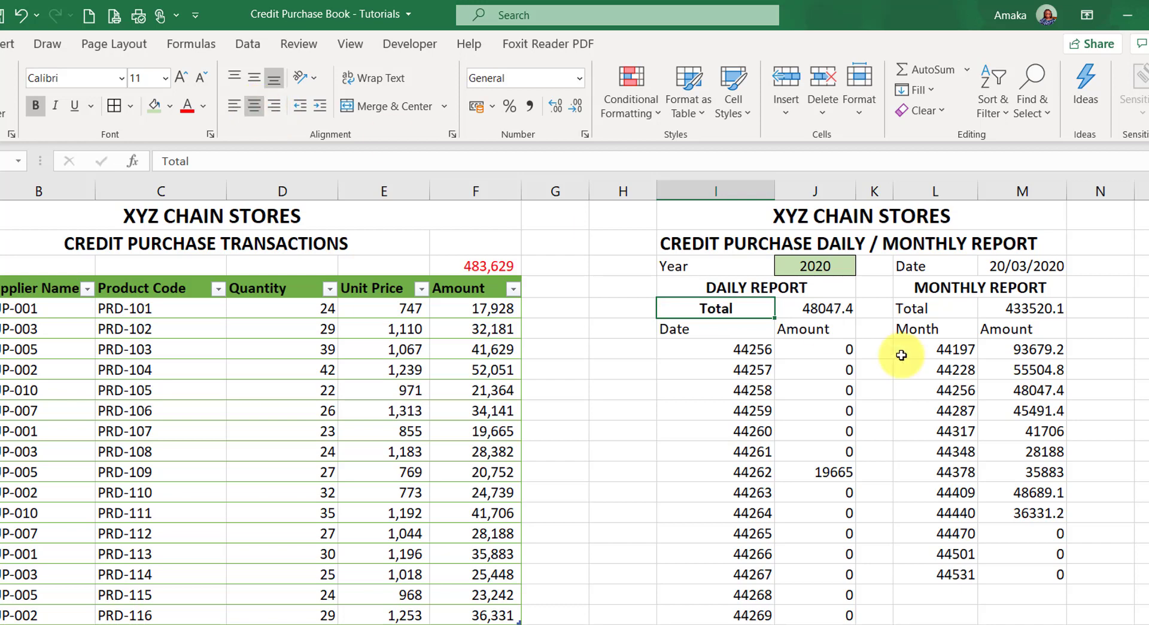
{"action": "left_click", "coordinate": [812, 305]}
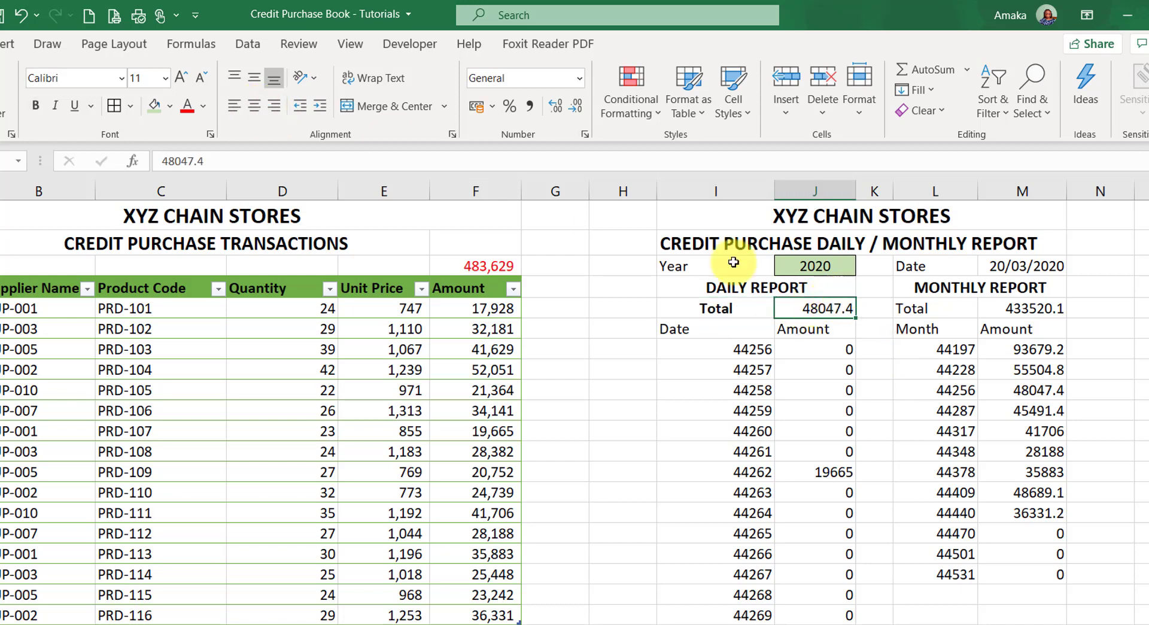
{"action": "left_click", "coordinate": [529, 106]}
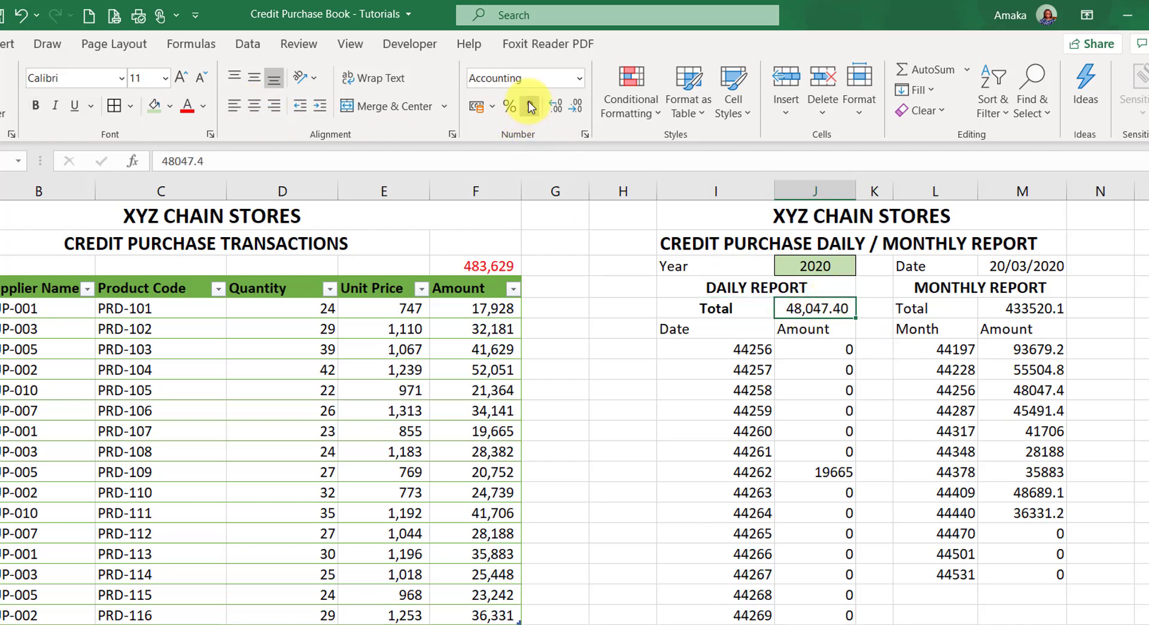
{"action": "left_click", "coordinate": [576, 107]}
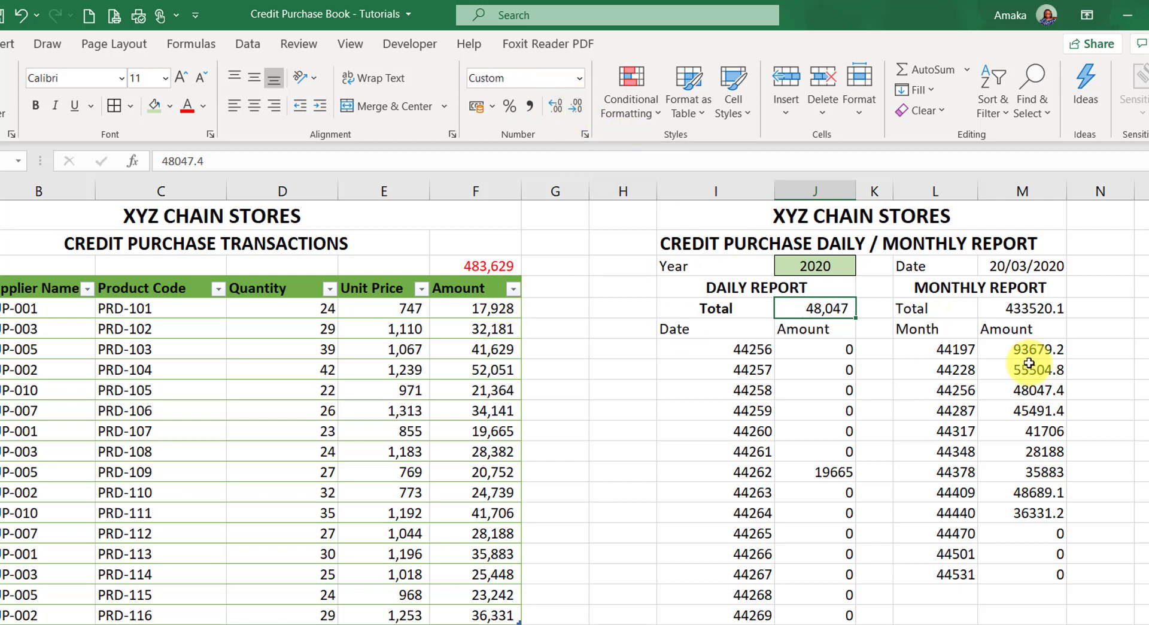
Bold and center the monthly report's Total label in L5, and format its amount in M5 in comma style without decimals
{"action": "left_click", "coordinate": [937, 308]}
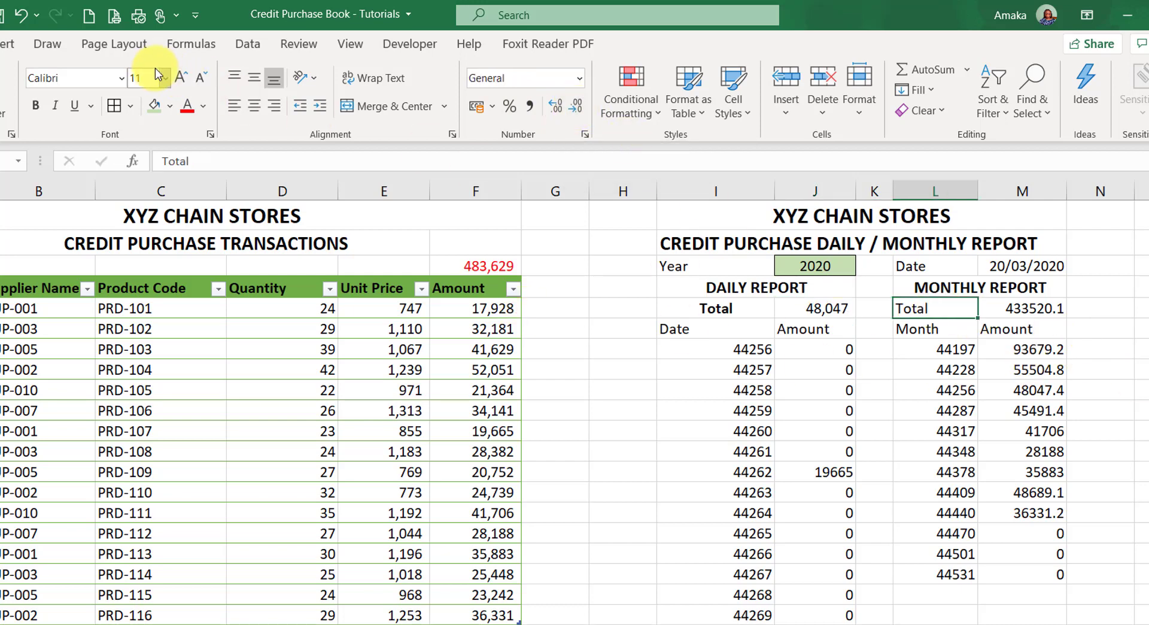
{"action": "left_click", "coordinate": [35, 107]}
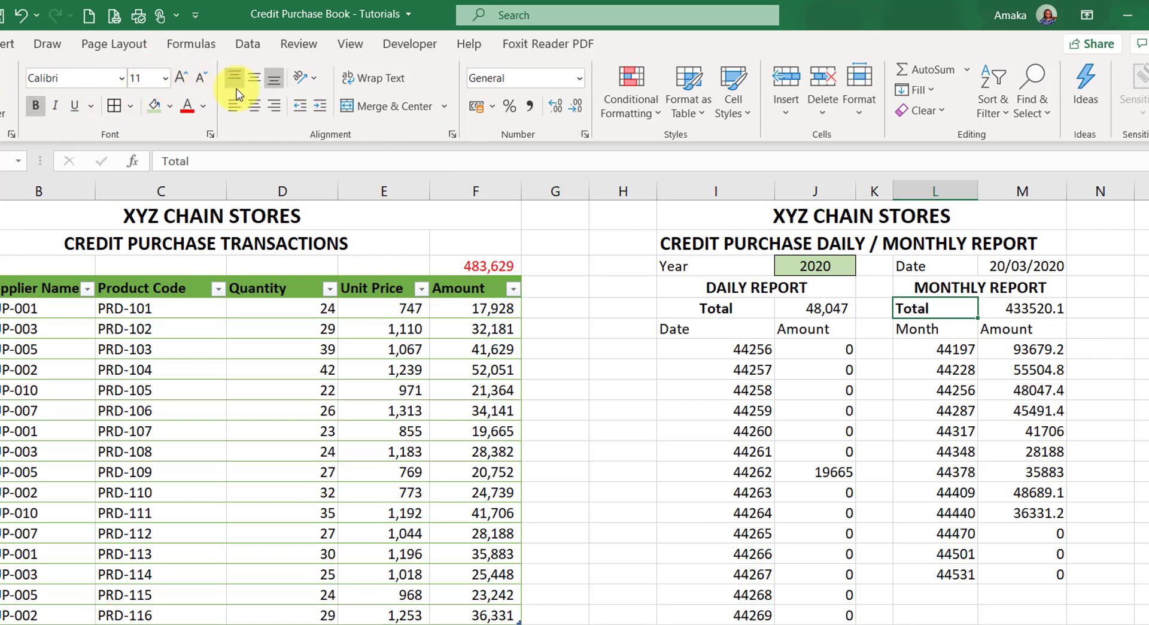
{"action": "left_click", "coordinate": [1018, 308]}
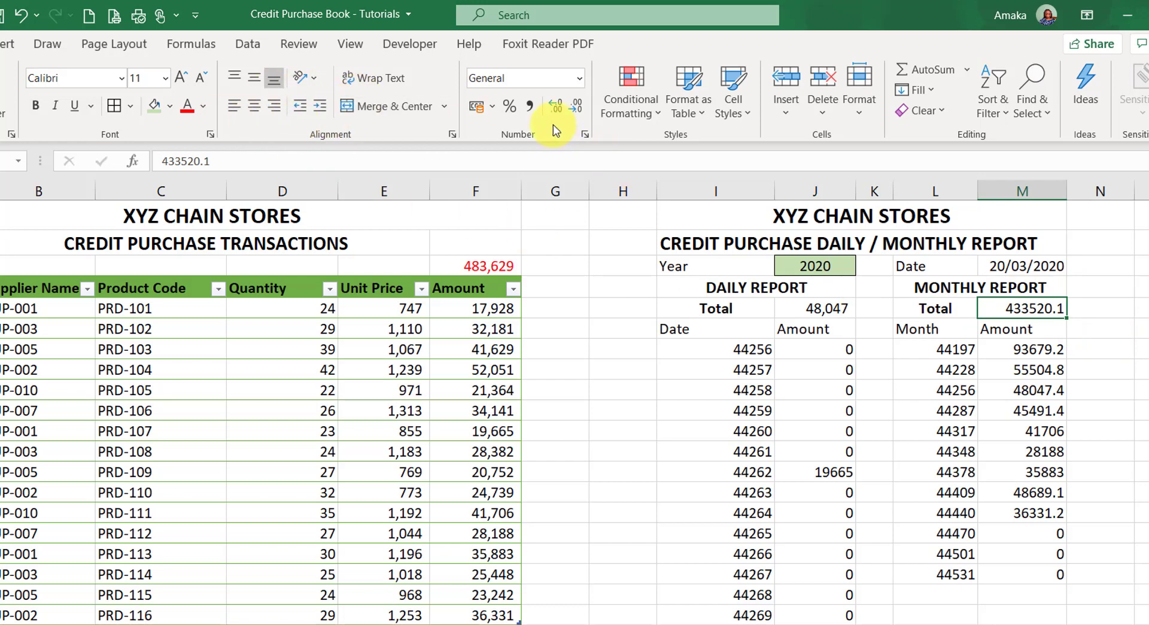
{"action": "left_click", "coordinate": [527, 108]}
{"action": "left_click", "coordinate": [574, 108]}
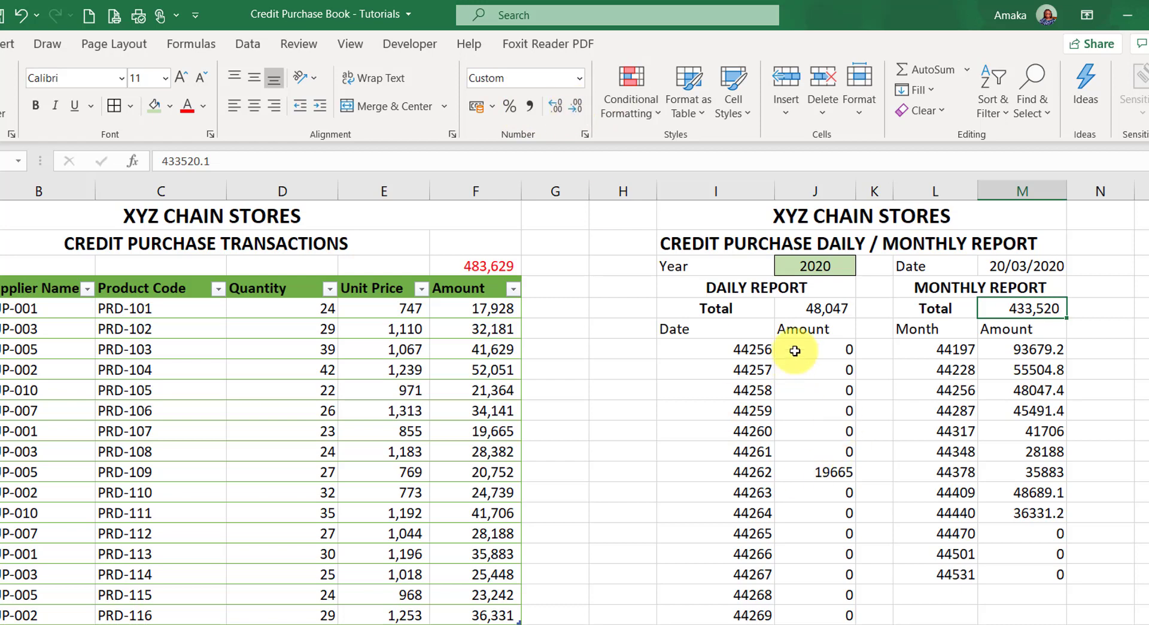
Examine the finished daily and monthly report on the Credit_Purchase_Book sheet, including its heading formats and the Total formulas in J5 and M5
{"action": "left_click", "coordinate": [815, 310]}
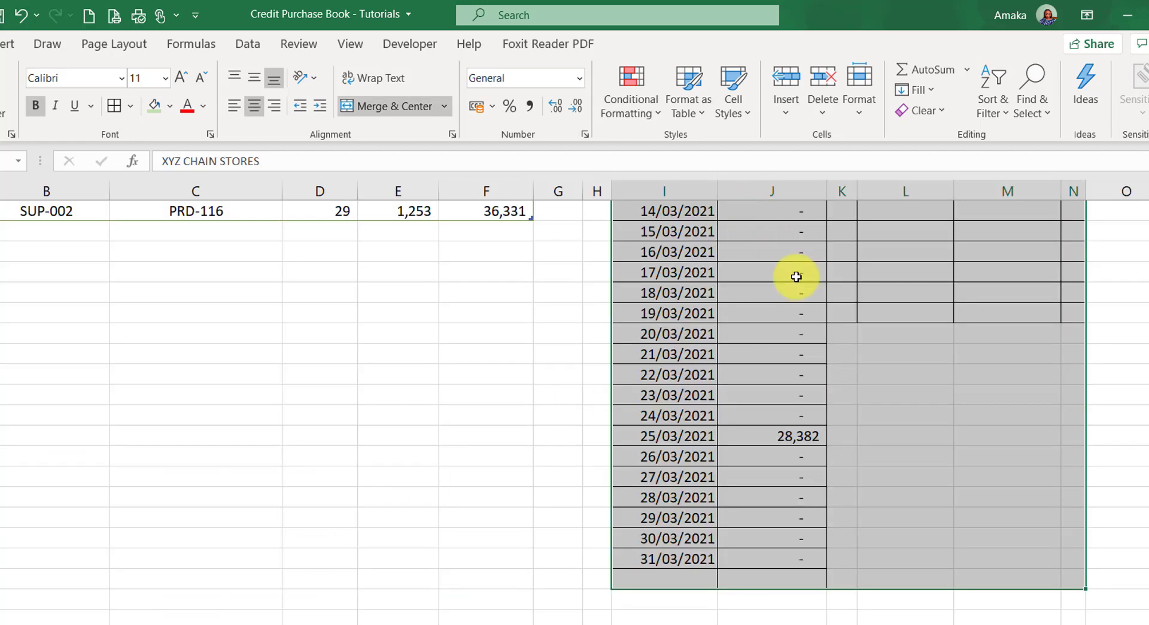
{"action": "scroll", "coordinate": [802, 324], "scroll_direction": "up", "scroll_amount": 7}
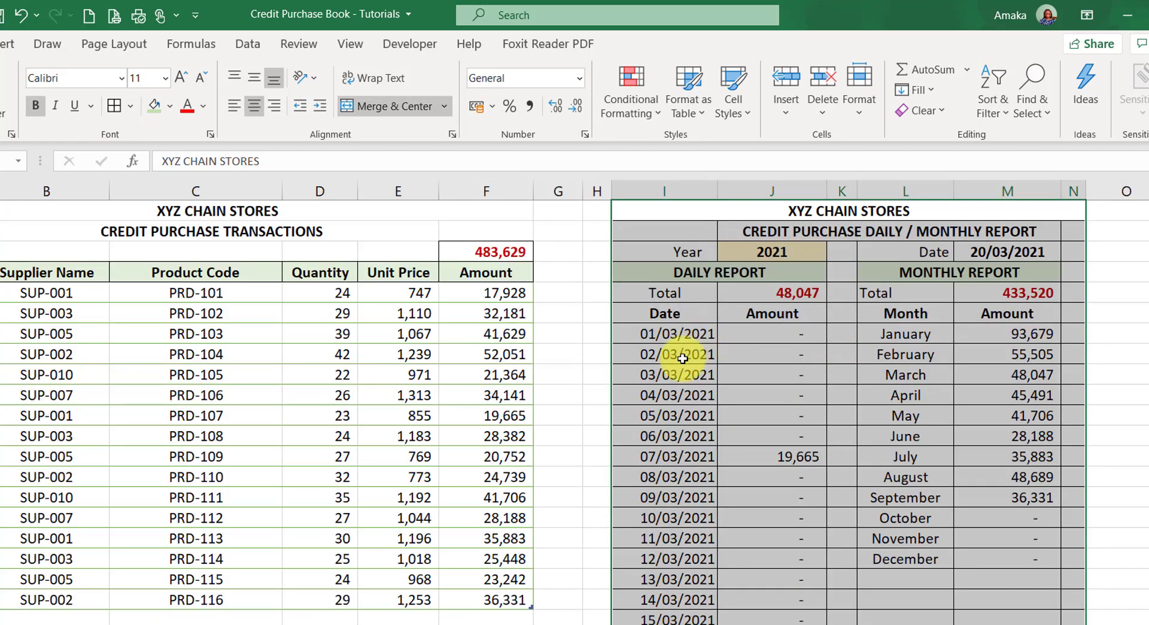
{"action": "left_click", "coordinate": [690, 353]}
{"action": "left_click", "coordinate": [782, 299]}
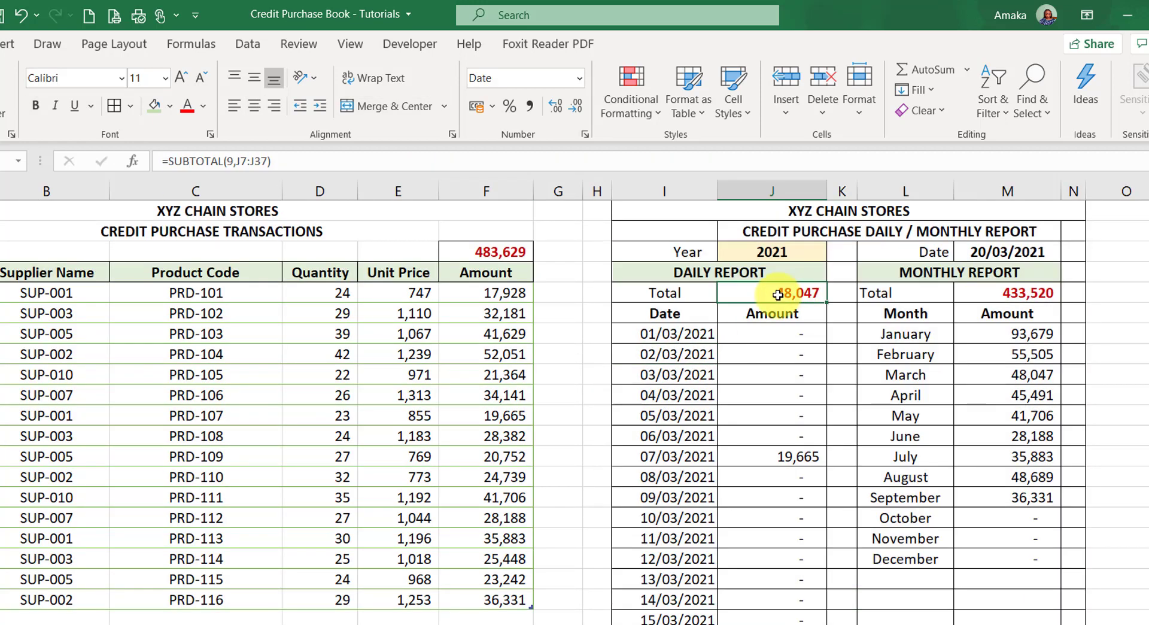
{"action": "left_click", "coordinate": [675, 292]}
{"action": "left_click", "coordinate": [774, 290]}
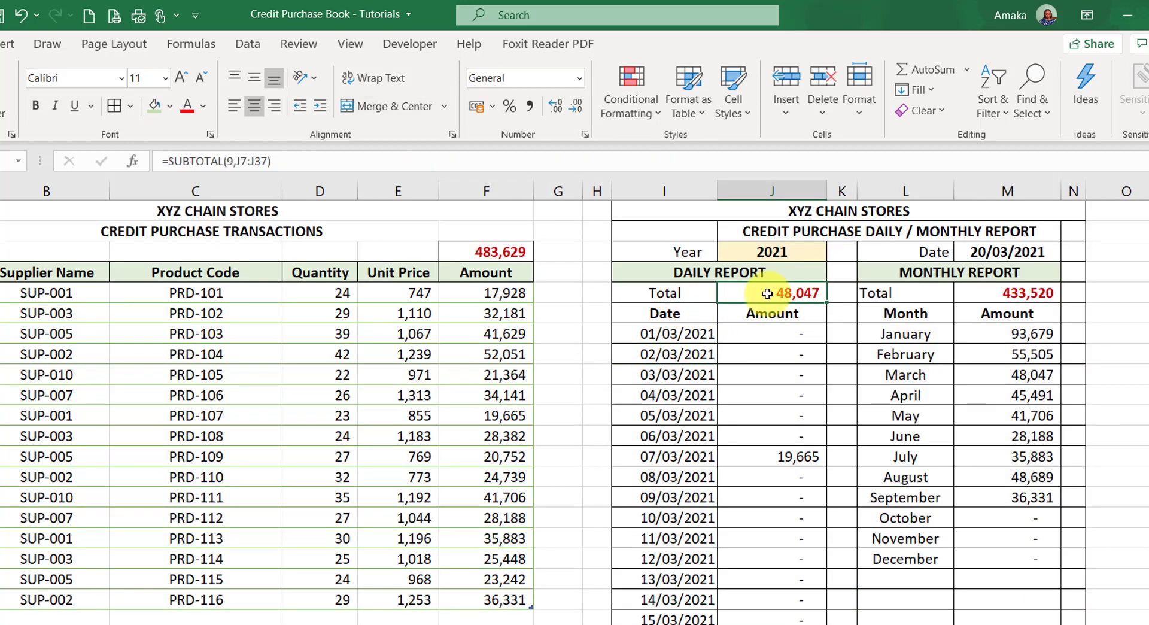
{"action": "left_click", "coordinate": [671, 276]}
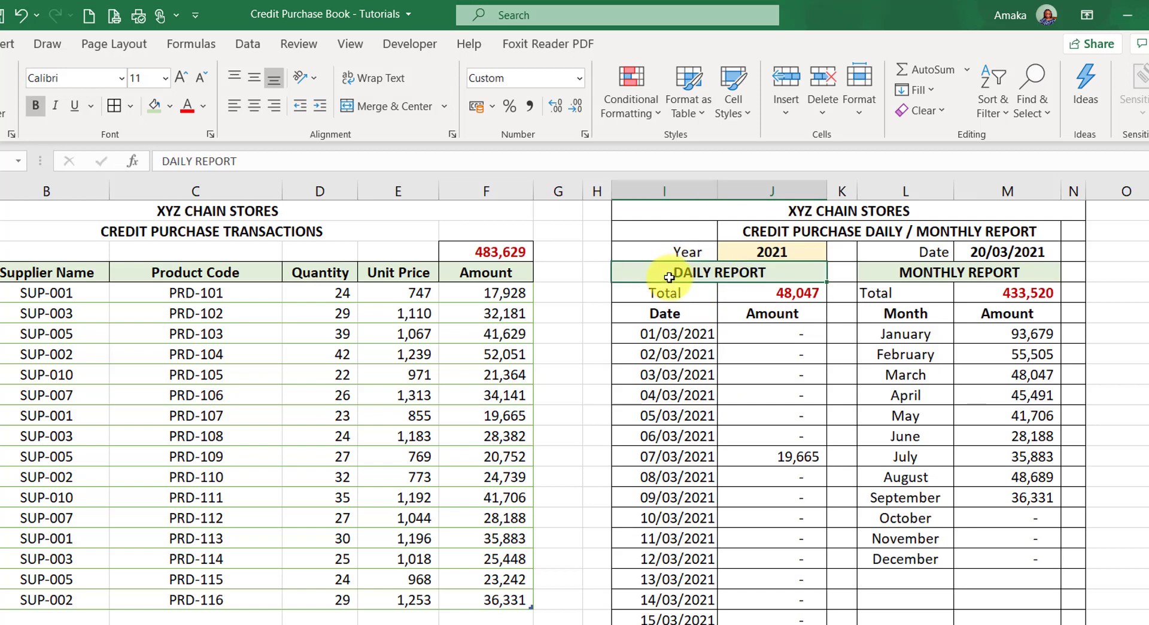
{"action": "left_click", "coordinate": [935, 267]}
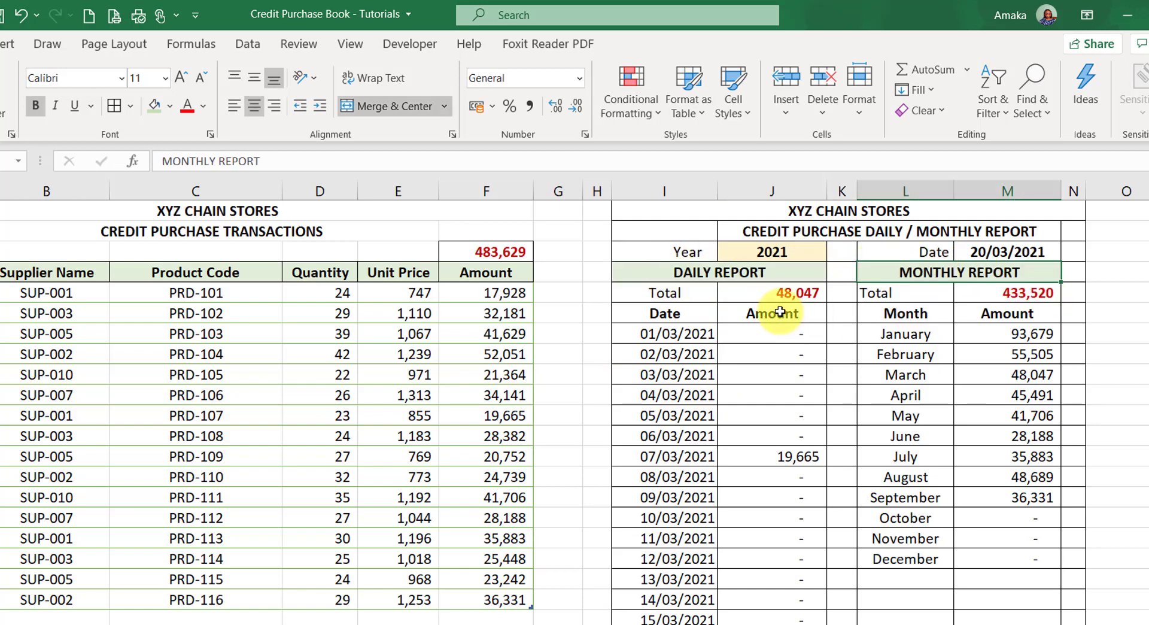
{"action": "left_click", "coordinate": [686, 300]}
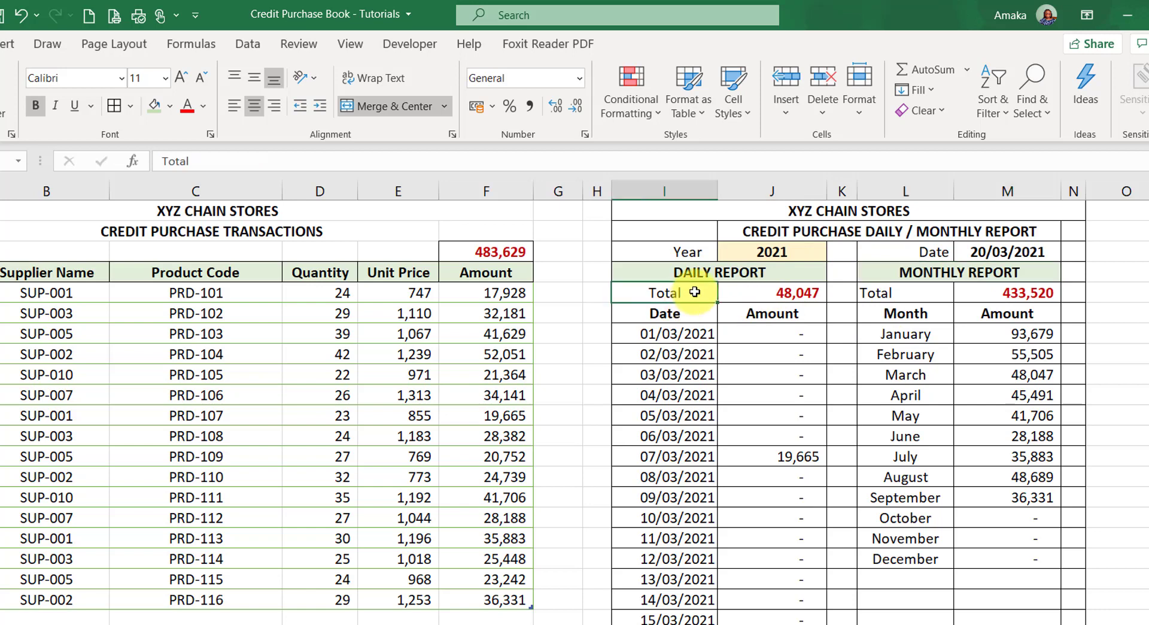
{"action": "left_click", "coordinate": [781, 297]}
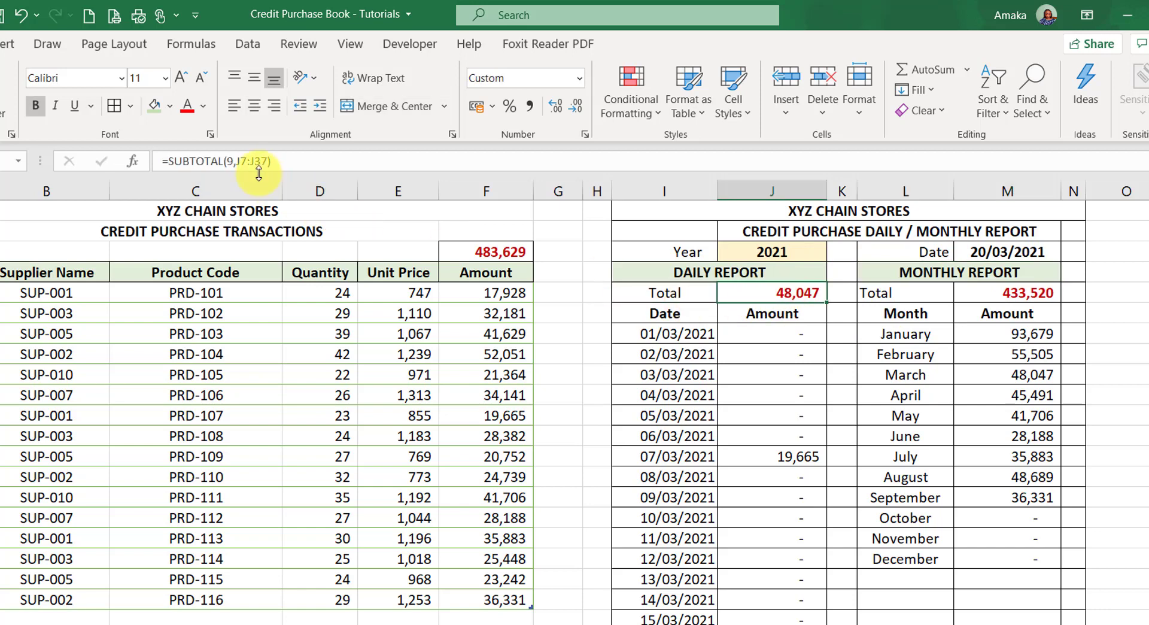
{"action": "left_click", "coordinate": [1037, 297]}
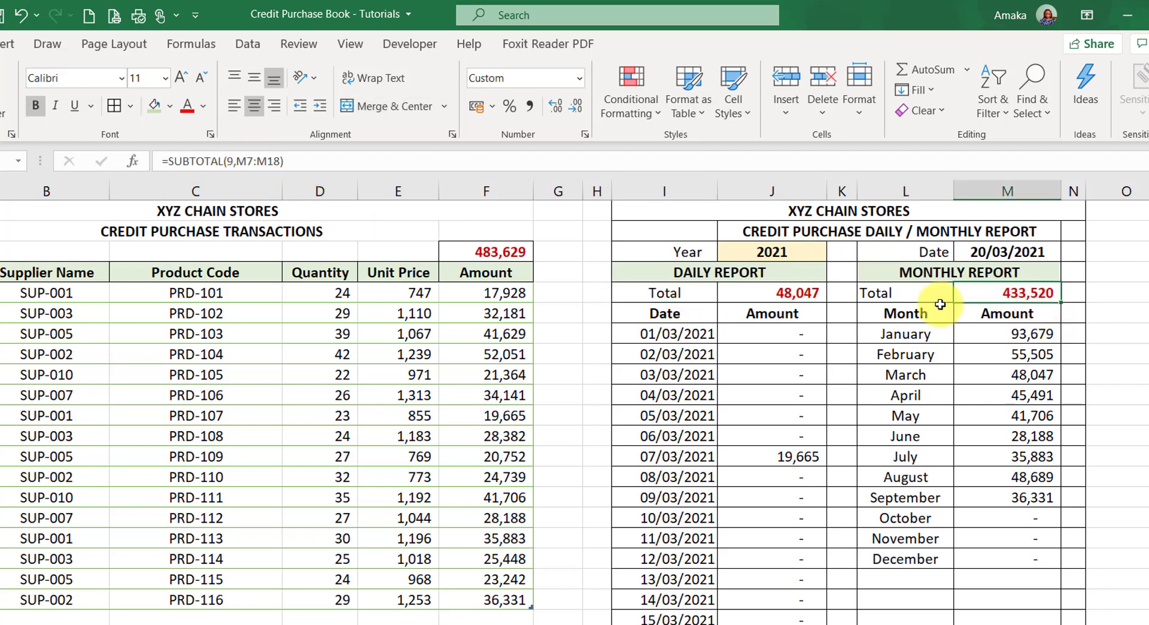
{"action": "left_click", "coordinate": [781, 296]}
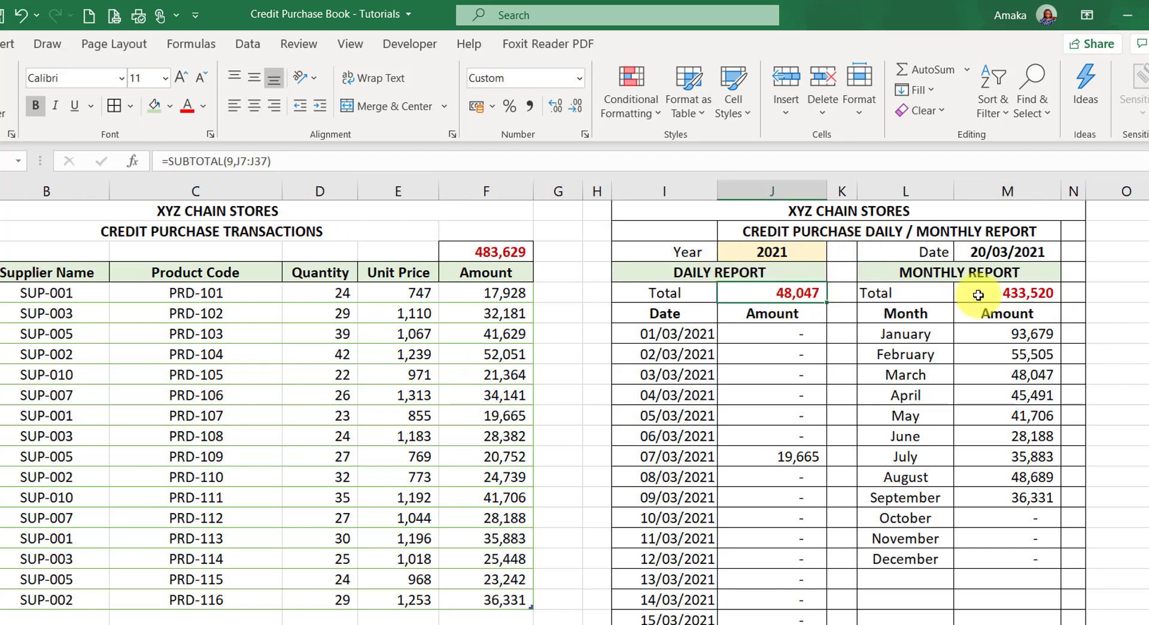
{"action": "left_click", "coordinate": [1017, 292]}
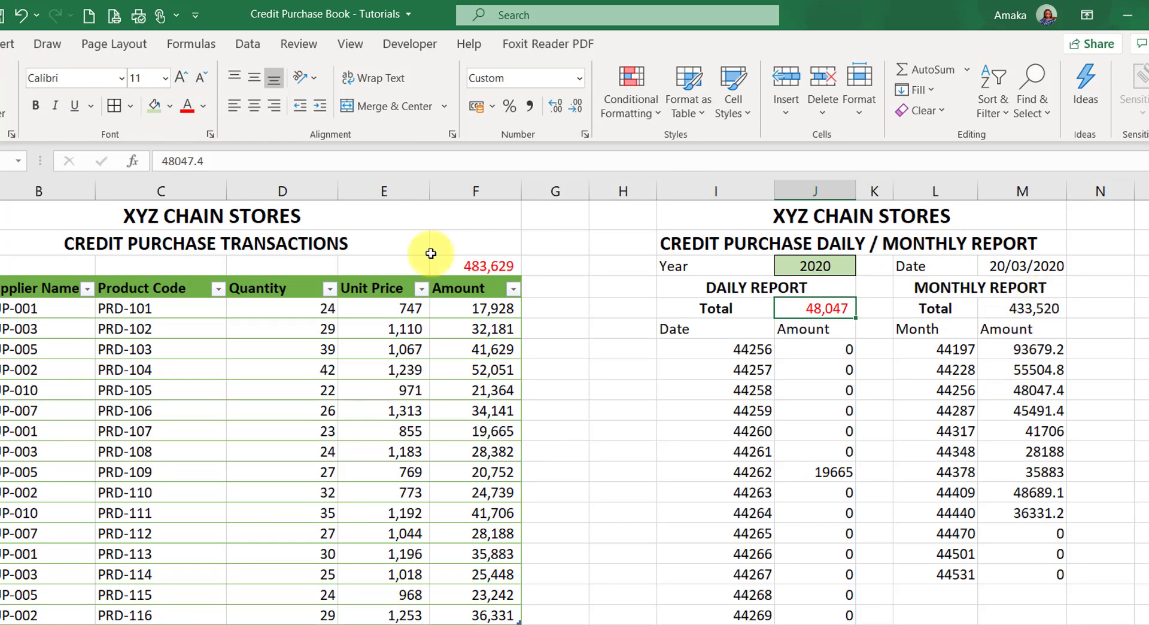
On the Credit_Purchase sheet, make the report totals in J5 and M5 red and bold, and bold the transactions subtotal in F3
{"action": "left_click", "coordinate": [35, 112]}
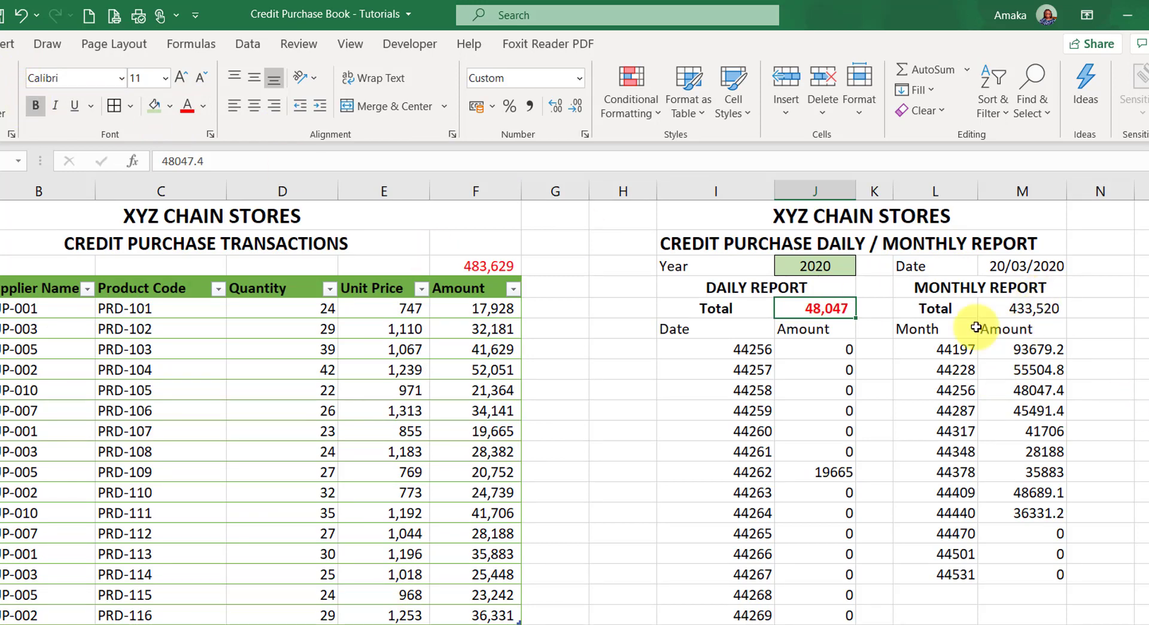
{"action": "left_click", "coordinate": [1022, 309]}
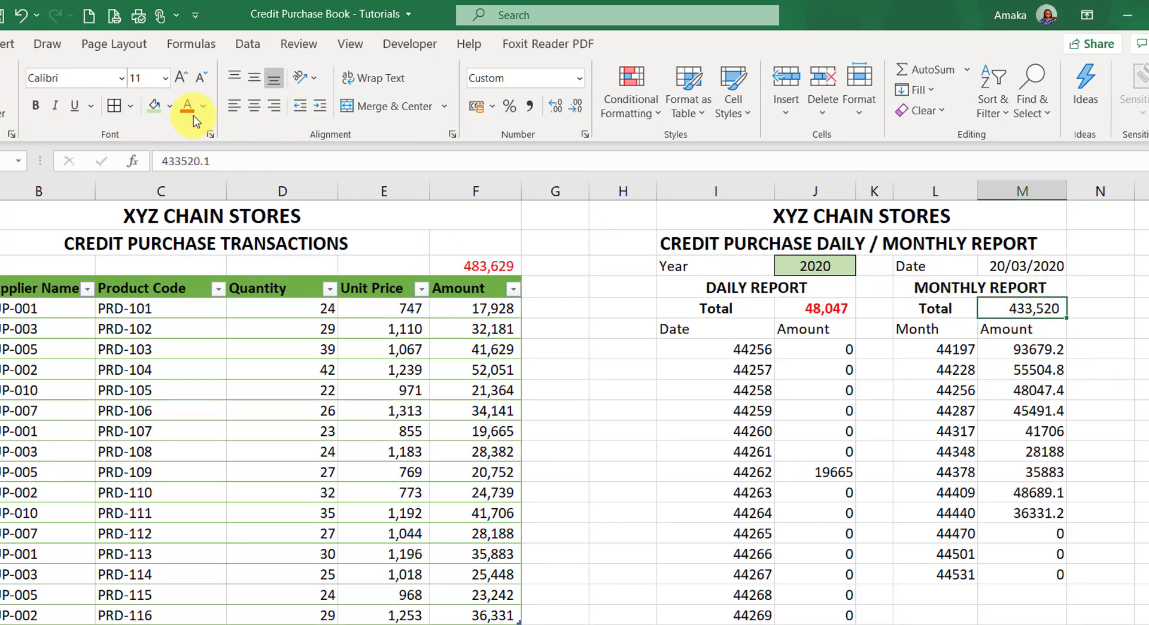
{"action": "left_click", "coordinate": [40, 105]}
{"action": "left_click", "coordinate": [461, 264]}
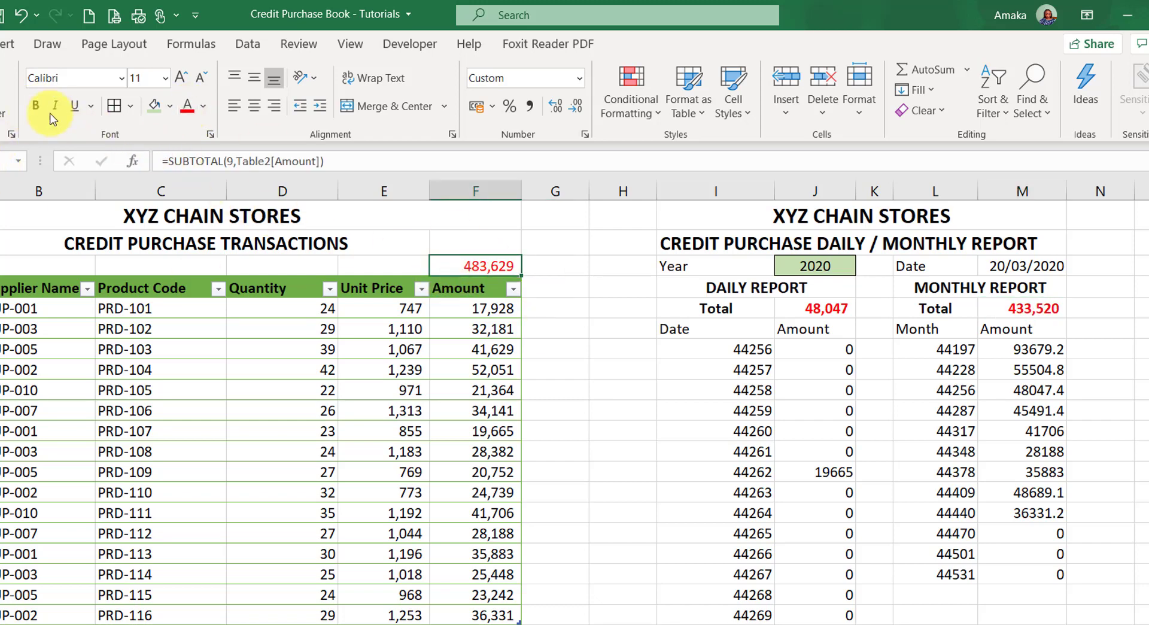
{"action": "left_click", "coordinate": [35, 106]}
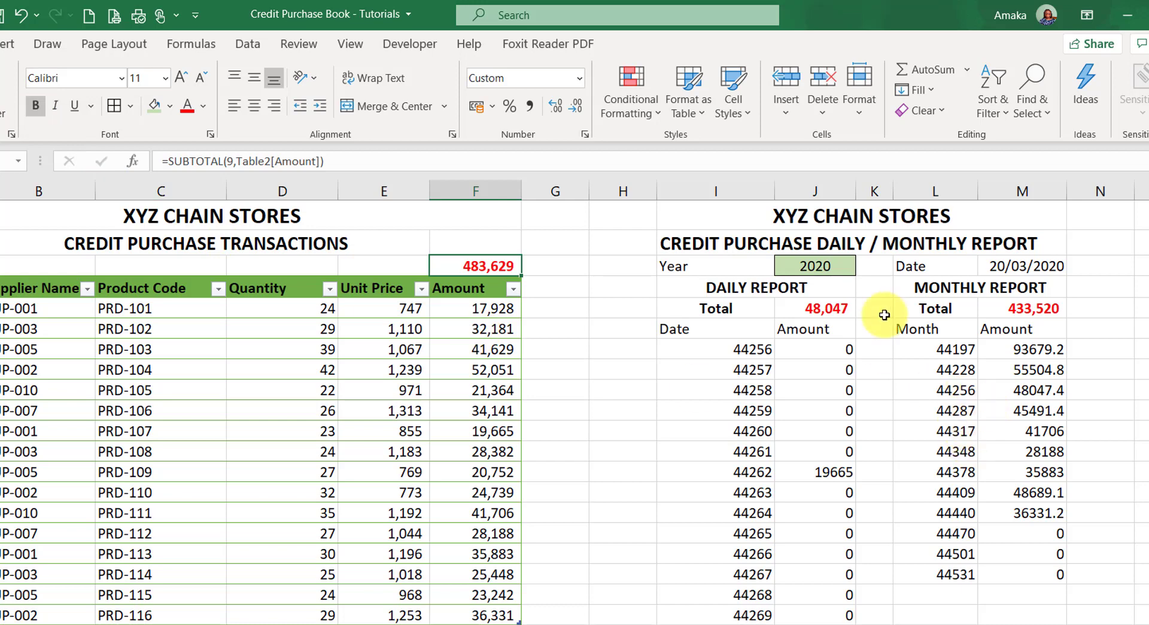
Bold the report date in M3 and fill the year cell J3 with light gold
{"action": "left_click", "coordinate": [1005, 267]}
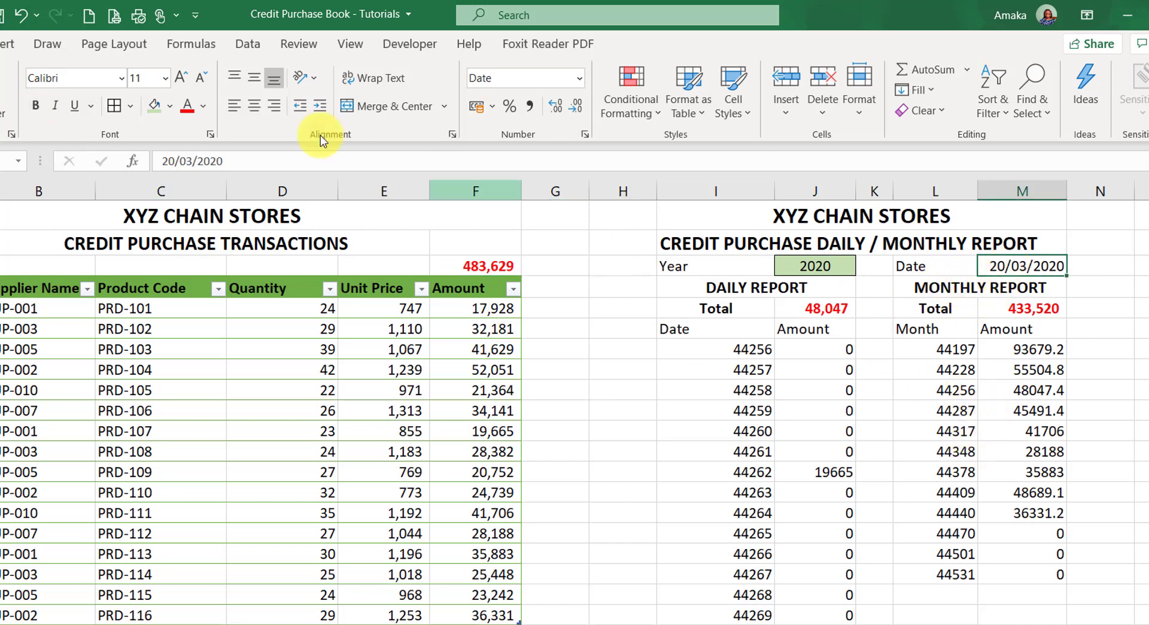
{"action": "left_click", "coordinate": [34, 106]}
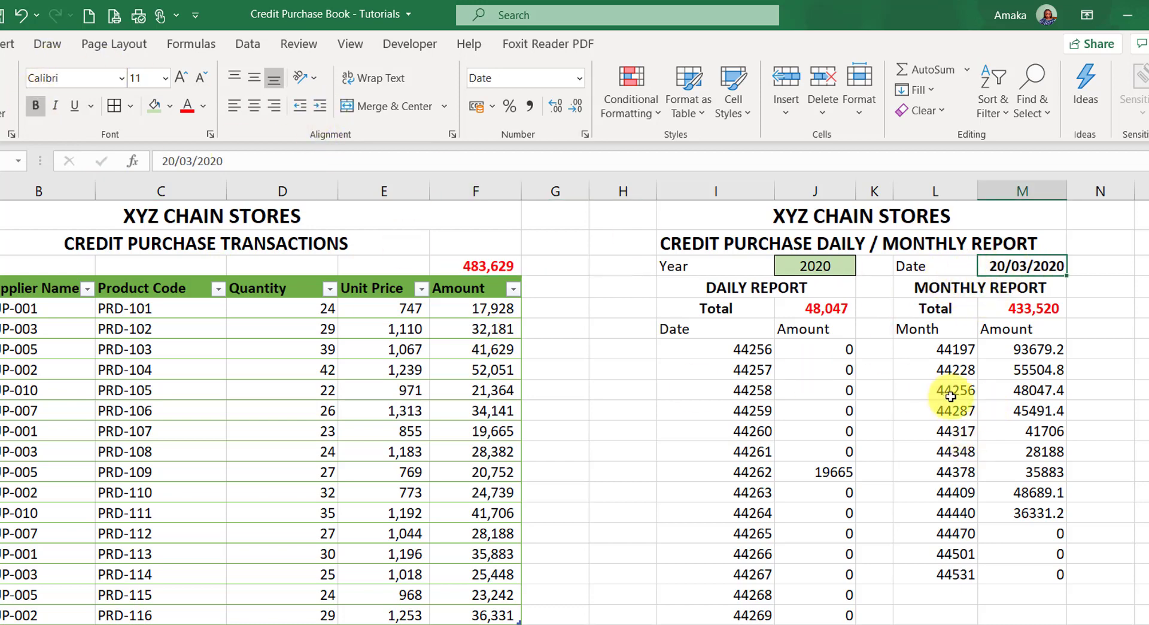
{"action": "left_click", "coordinate": [826, 265]}
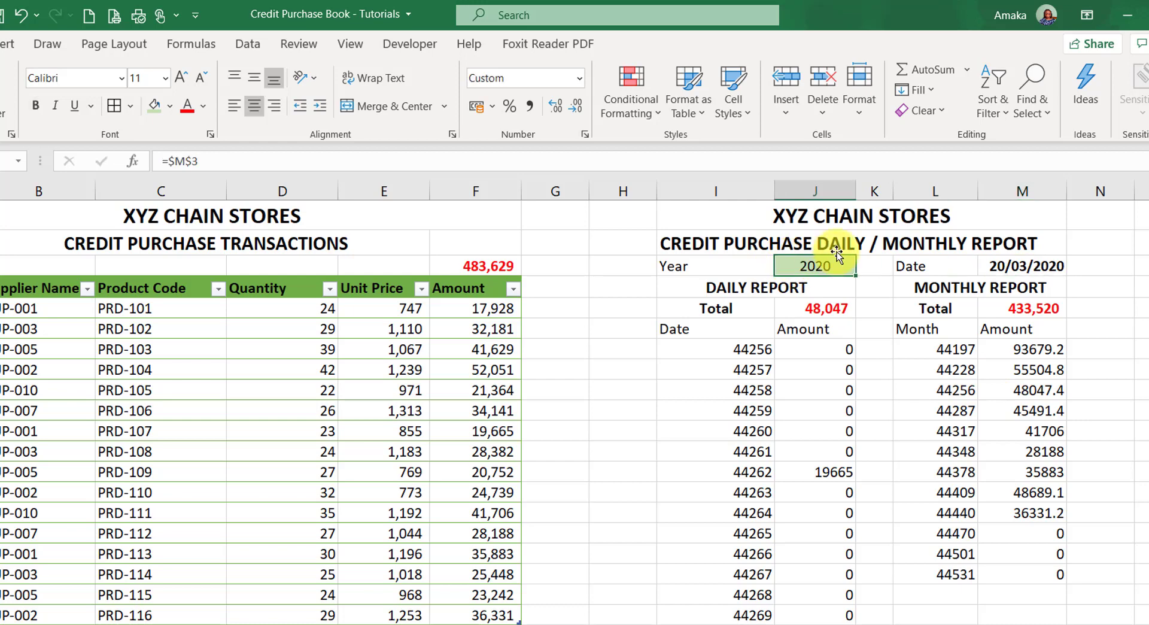
{"action": "left_click", "coordinate": [172, 107]}
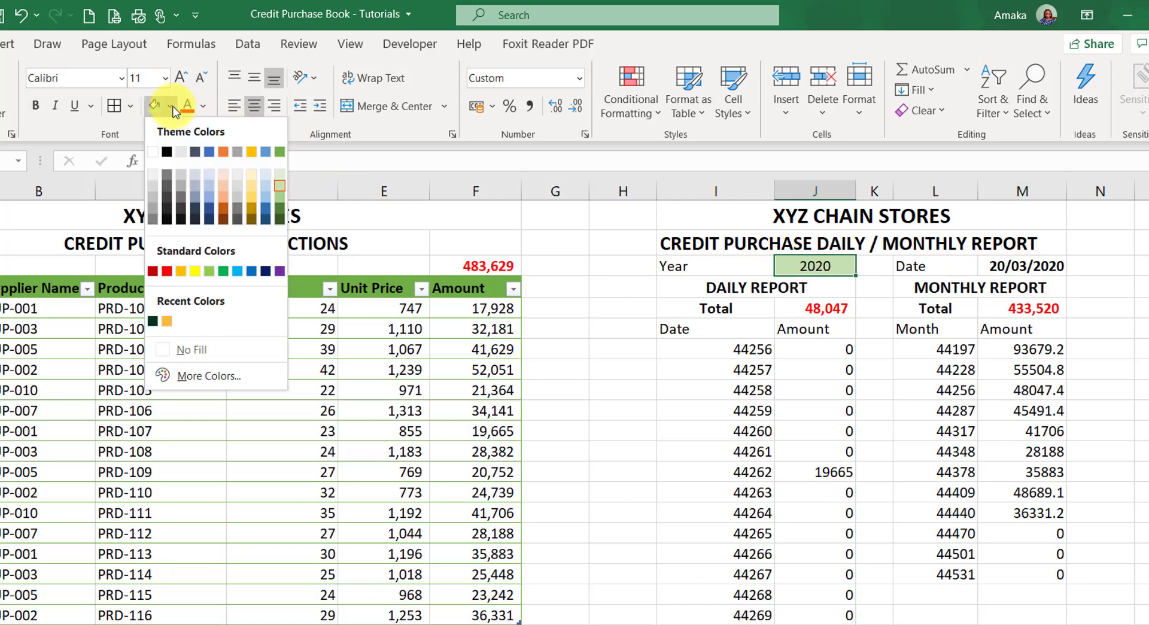
{"action": "left_click", "coordinate": [251, 187]}
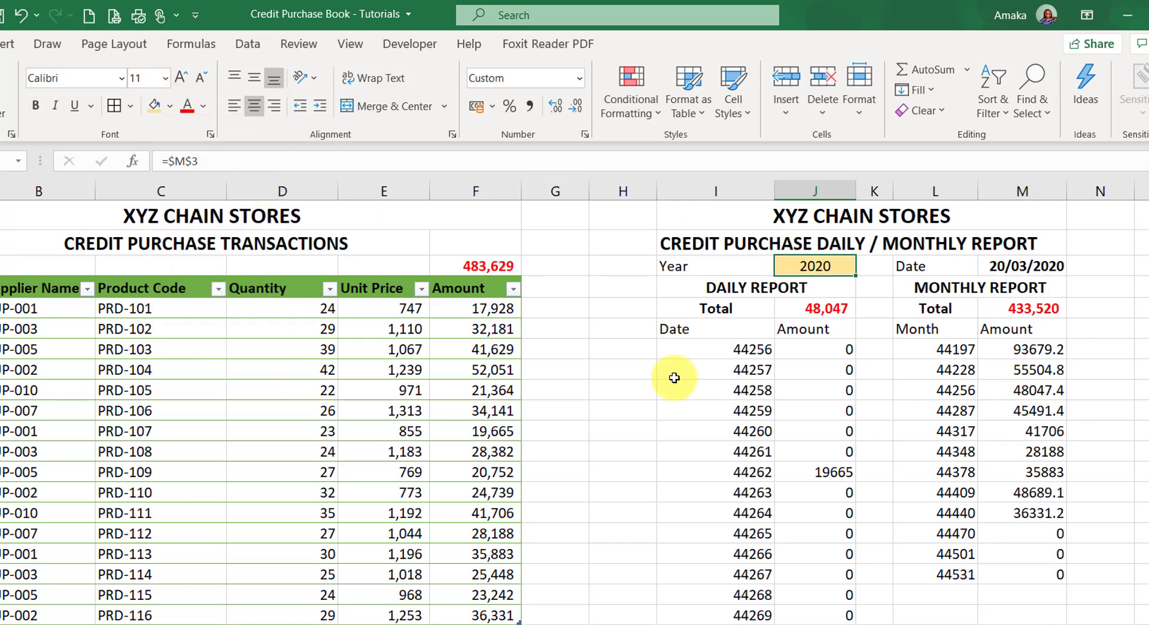
Format the daily report's 31 date cells, from I7 down, as Short Date
{"action": "left_click", "coordinate": [937, 430]}
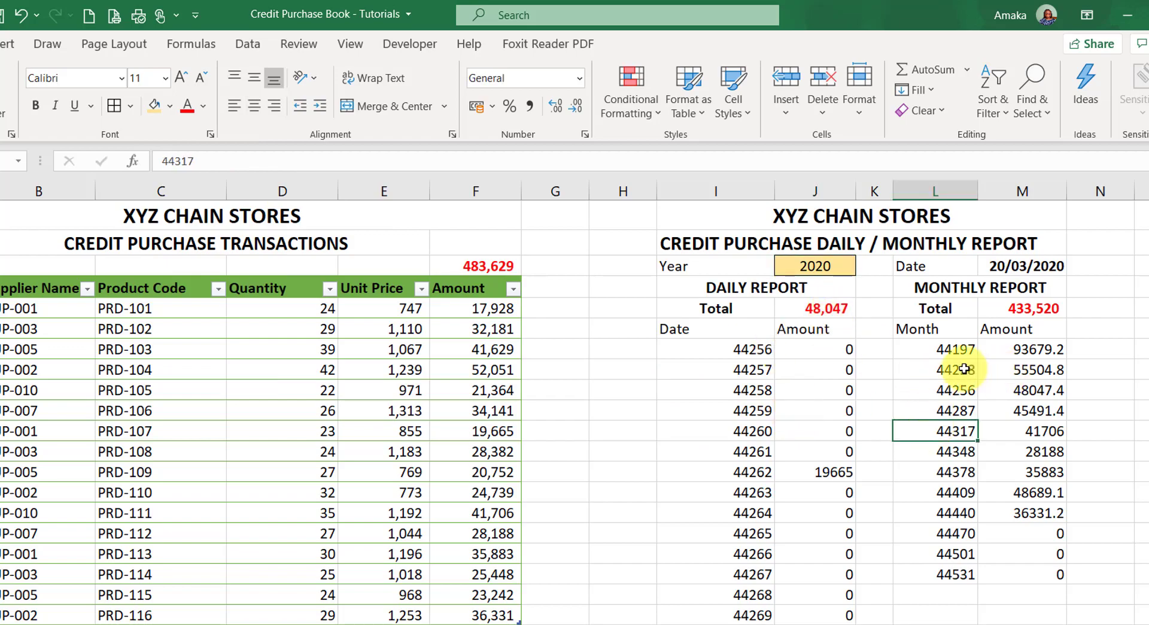
{"action": "left_click", "coordinate": [690, 325]}
{"action": "left_click", "coordinate": [744, 352]}
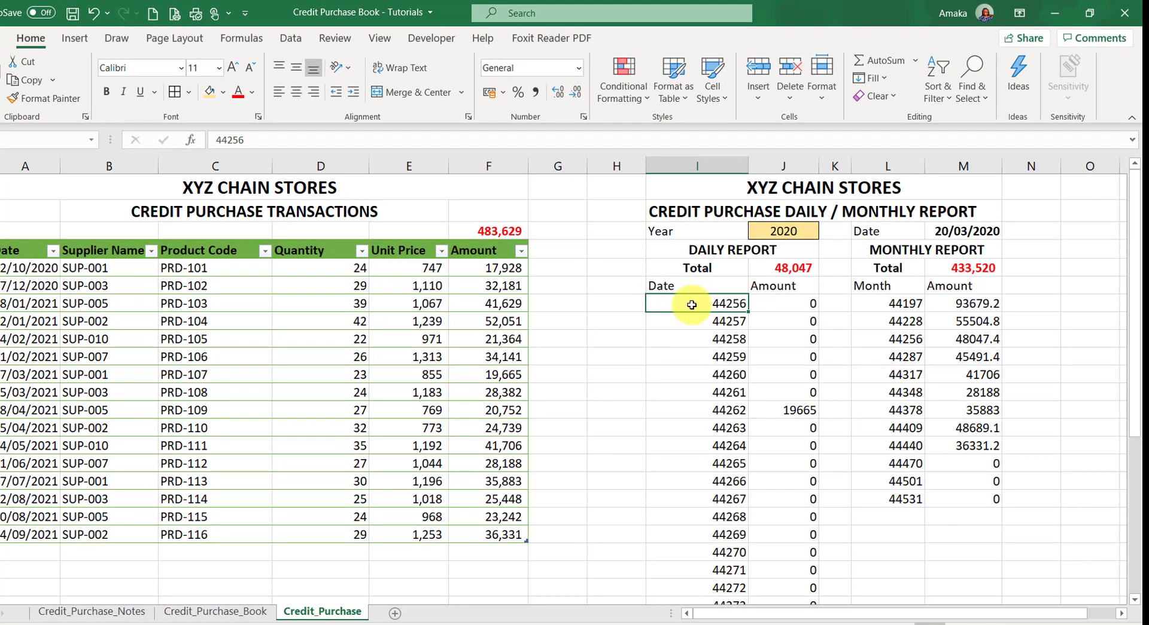
{"action": "left_click_drag", "start_coordinate": [692, 305], "coordinate": [692, 550]}
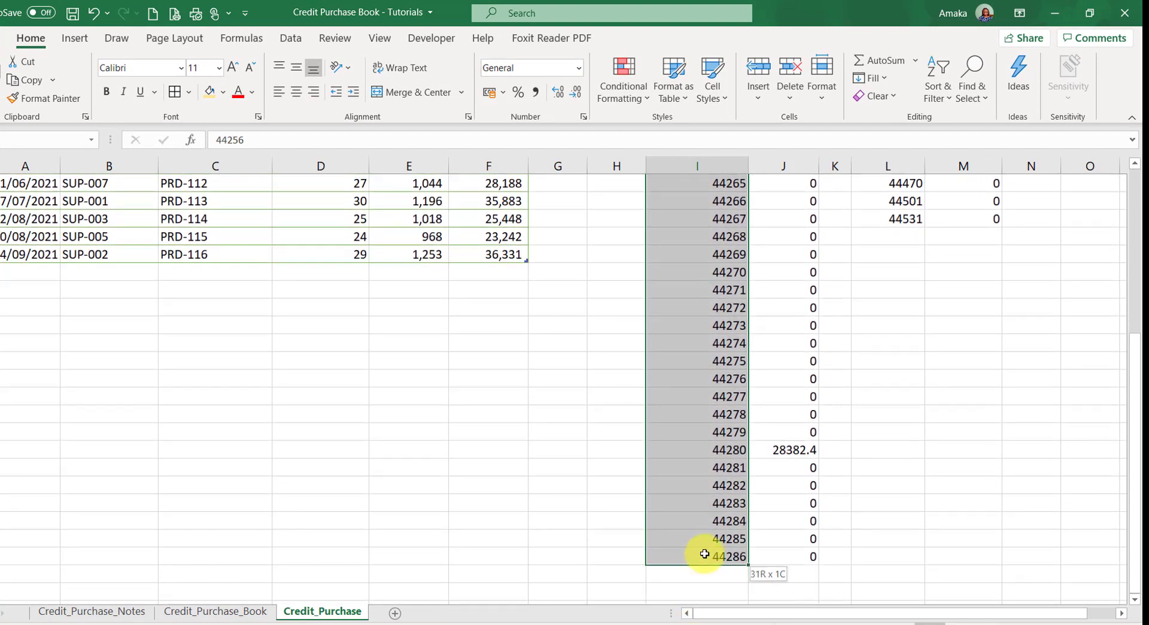
{"action": "scroll", "coordinate": [748, 326], "scroll_direction": "up", "scroll_amount": 5}
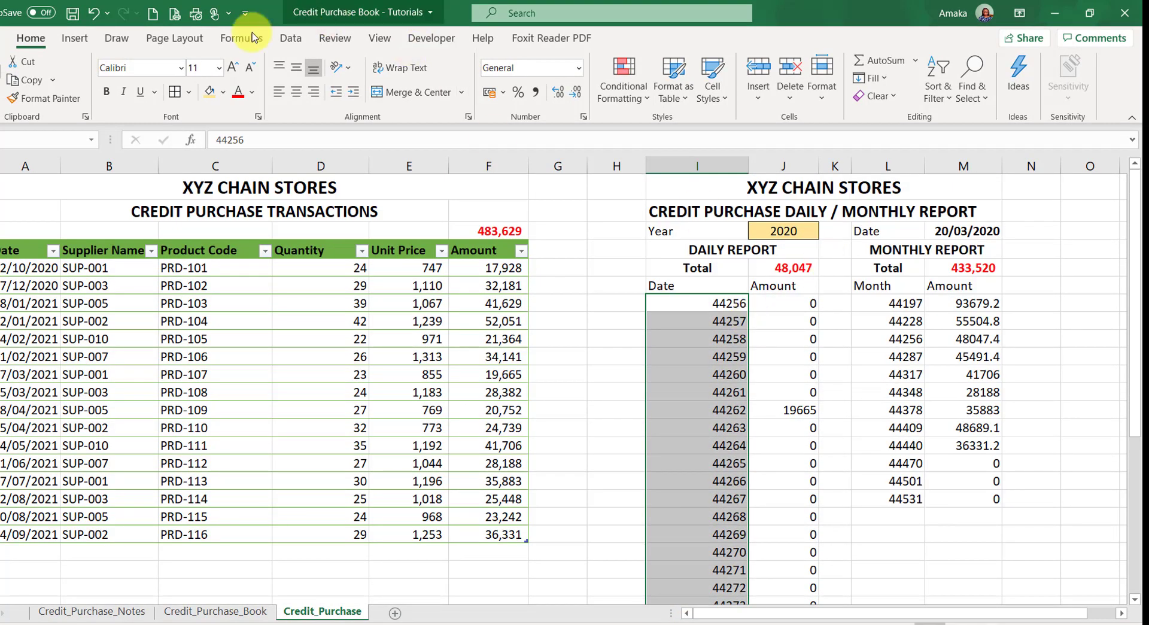
{"action": "left_click", "coordinate": [579, 69]}
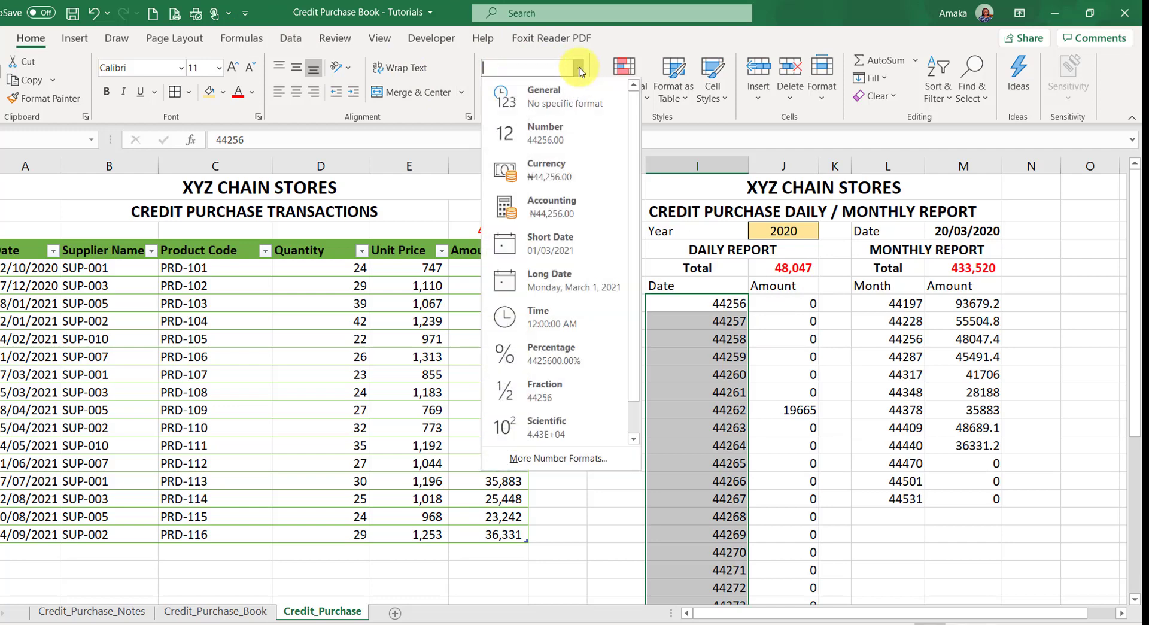
{"action": "left_click", "coordinate": [552, 248]}
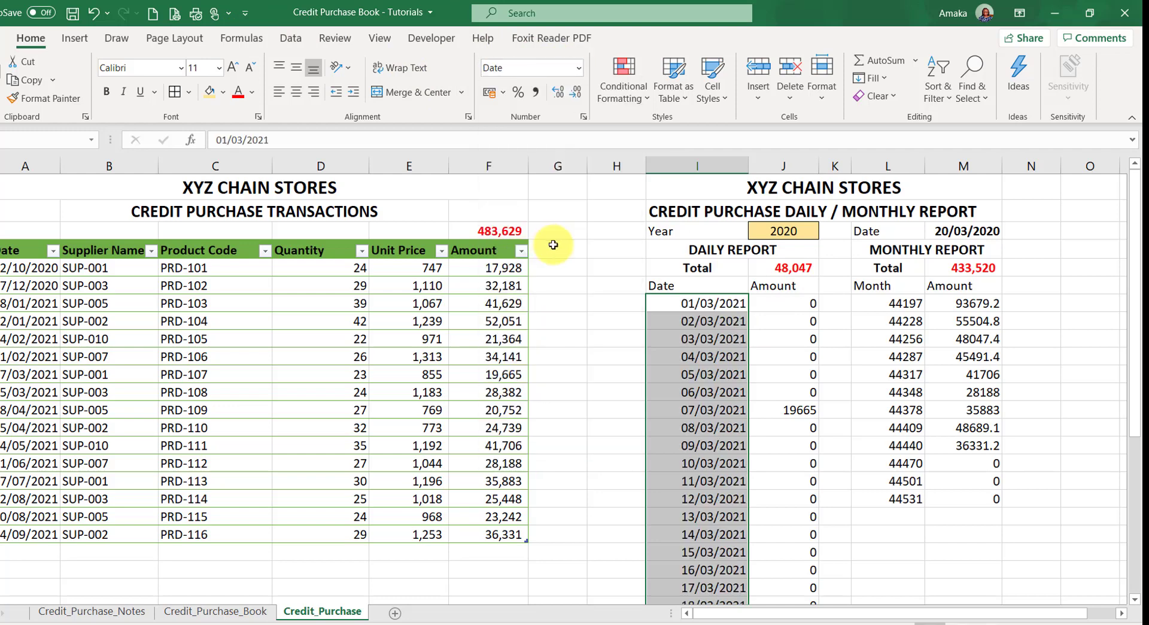
Format the monthly report's twelve month values in L7:L18 as Short Date
{"action": "left_click_drag", "start_coordinate": [897, 301], "coordinate": [854, 502]}
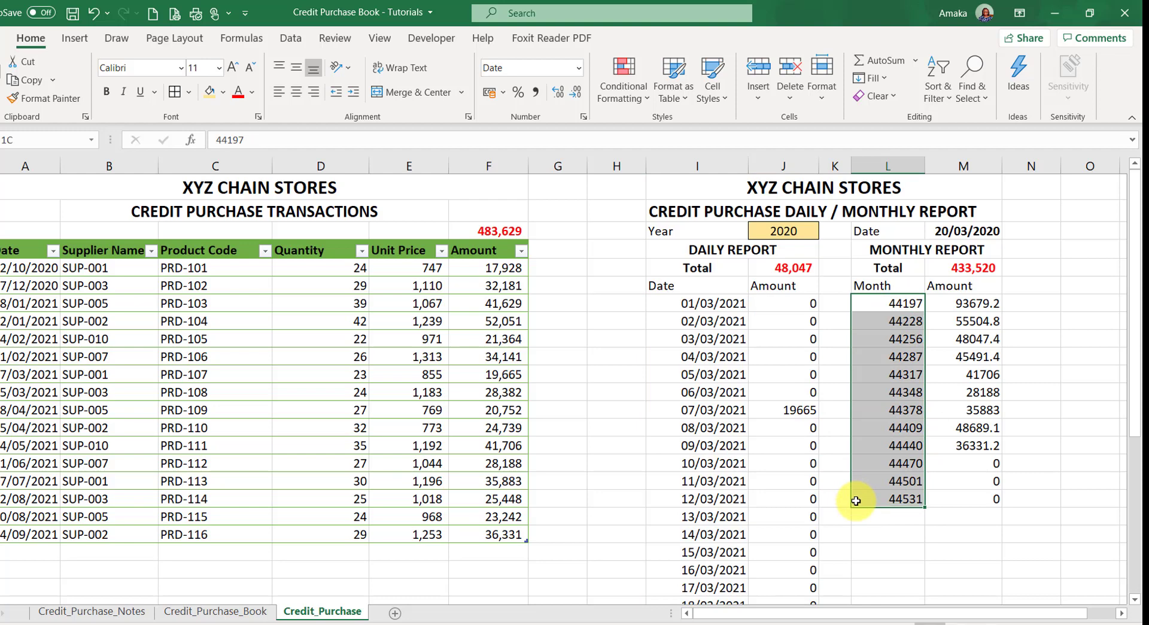
{"action": "left_click", "coordinate": [579, 71]}
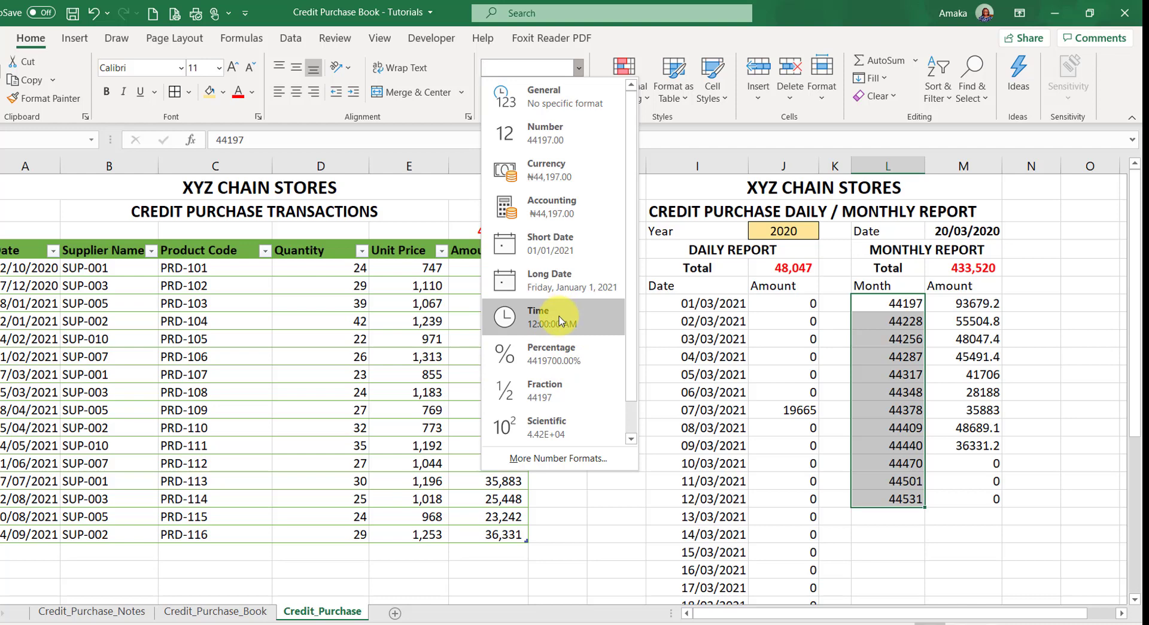
{"action": "left_click", "coordinate": [556, 242]}
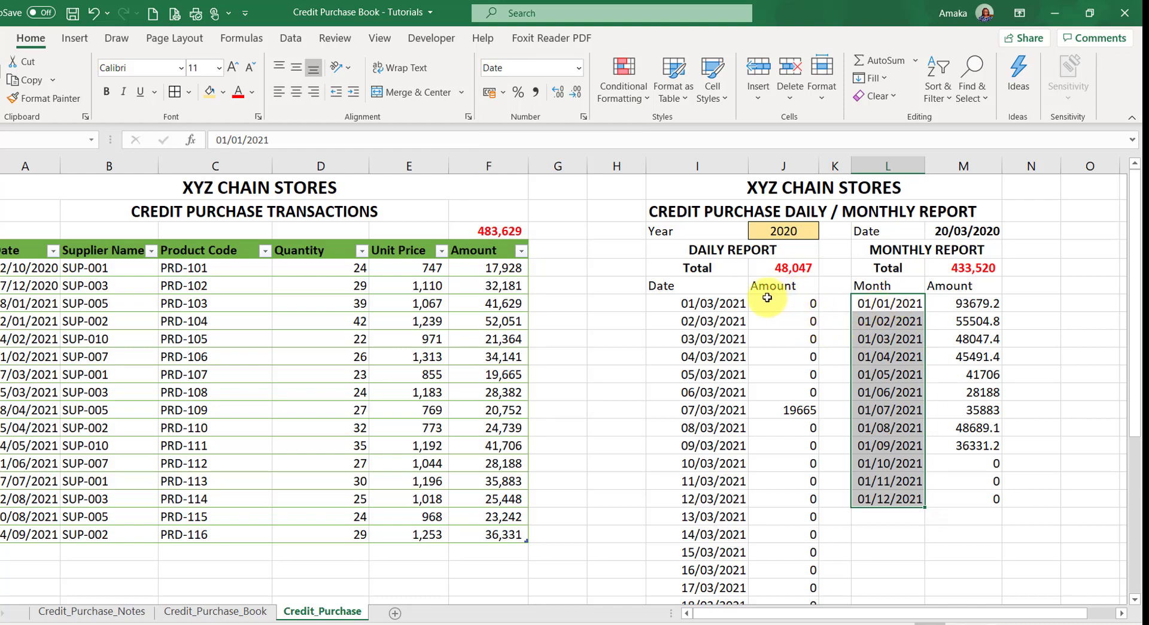
Bold the Date and Amount headers in I6:J6 and the Month and Amount headers in L6:M6
{"action": "left_click", "coordinate": [683, 286]}
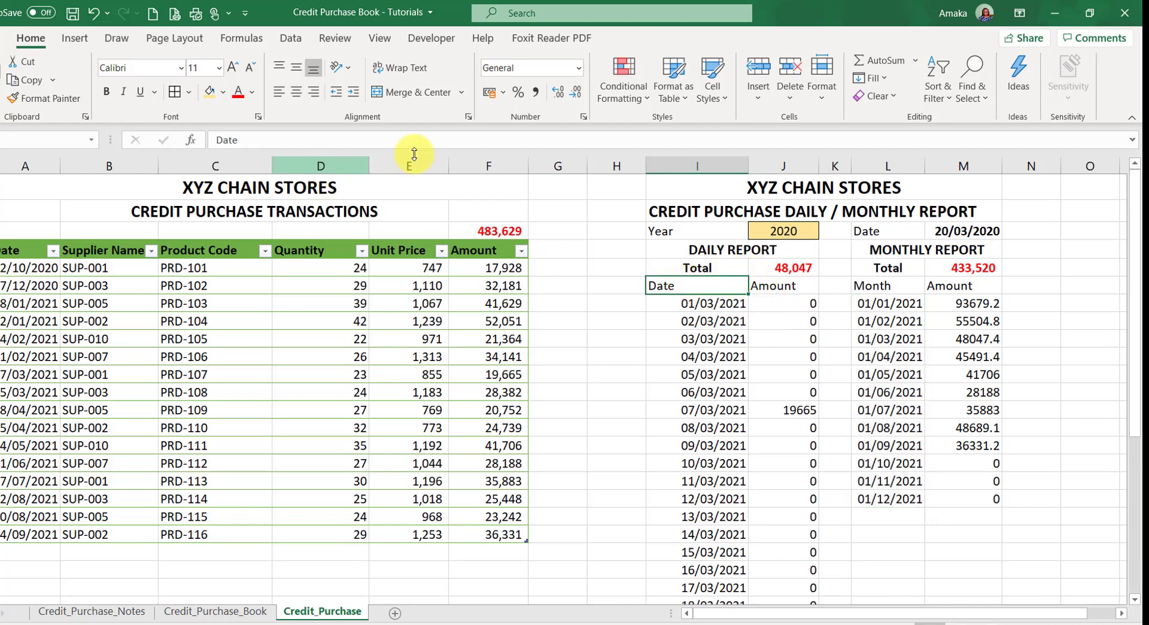
{"action": "left_click_drag", "start_coordinate": [705, 285], "coordinate": [772, 284]}
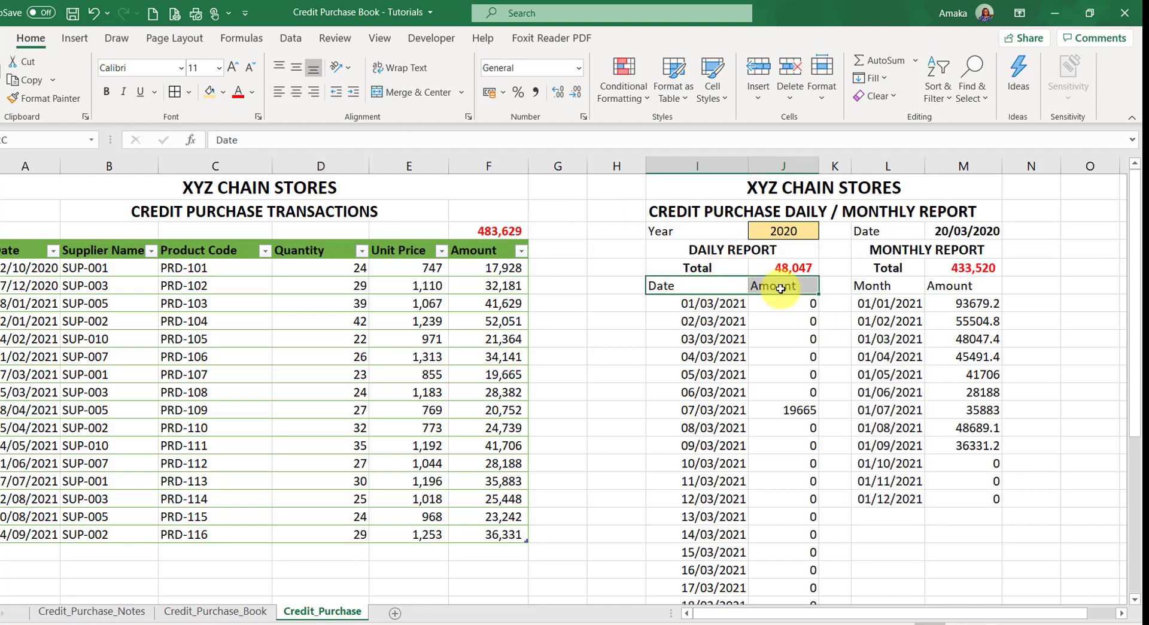
{"action": "left_click_drag", "start_coordinate": [872, 286], "coordinate": [950, 292]}
{"action": "left_click", "coordinate": [107, 93]}
{"action": "left_click", "coordinate": [661, 444]}
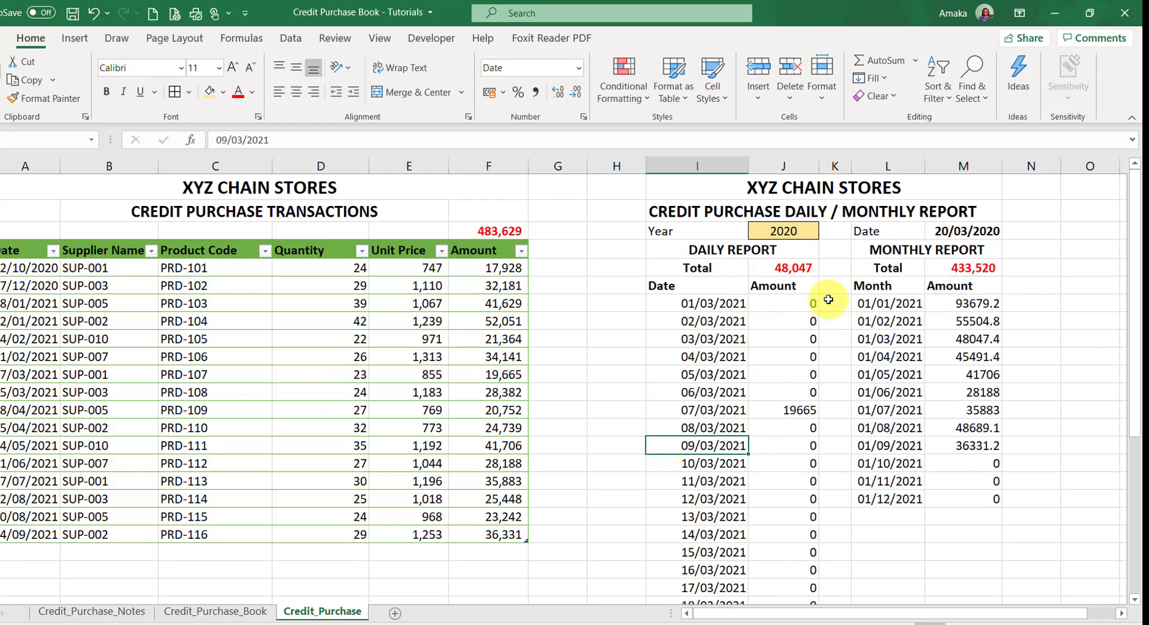
Replace the daily report total in J5 with a SUBTOTAL formula using function 9 over J7:J37
{"action": "left_click", "coordinate": [968, 233]}
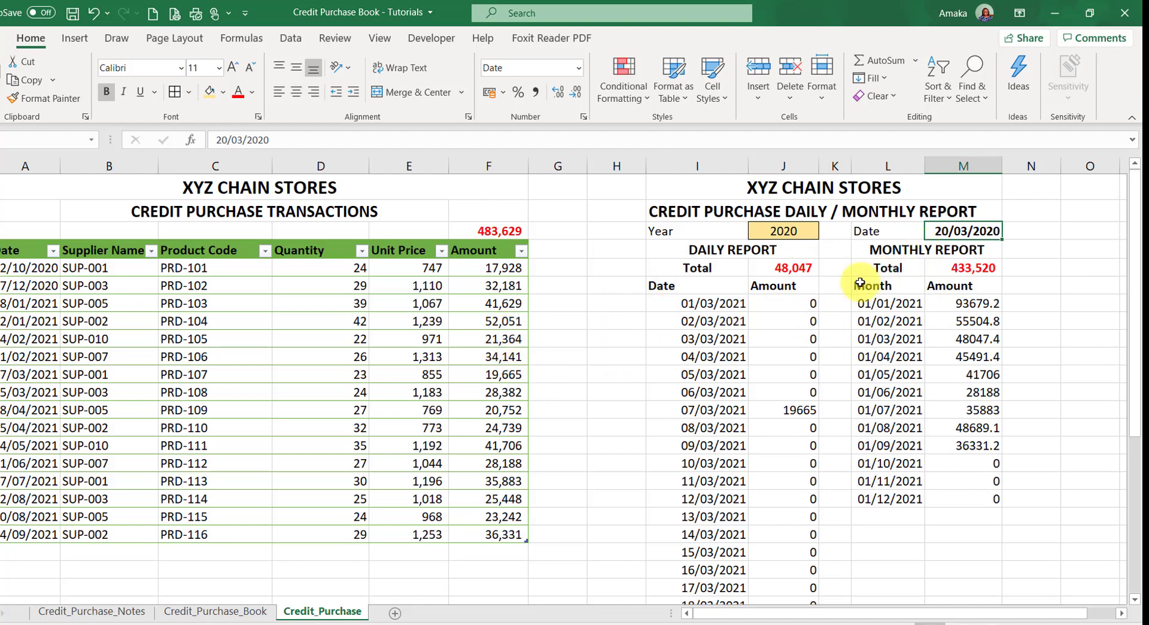
{"action": "left_click", "coordinate": [803, 267]}
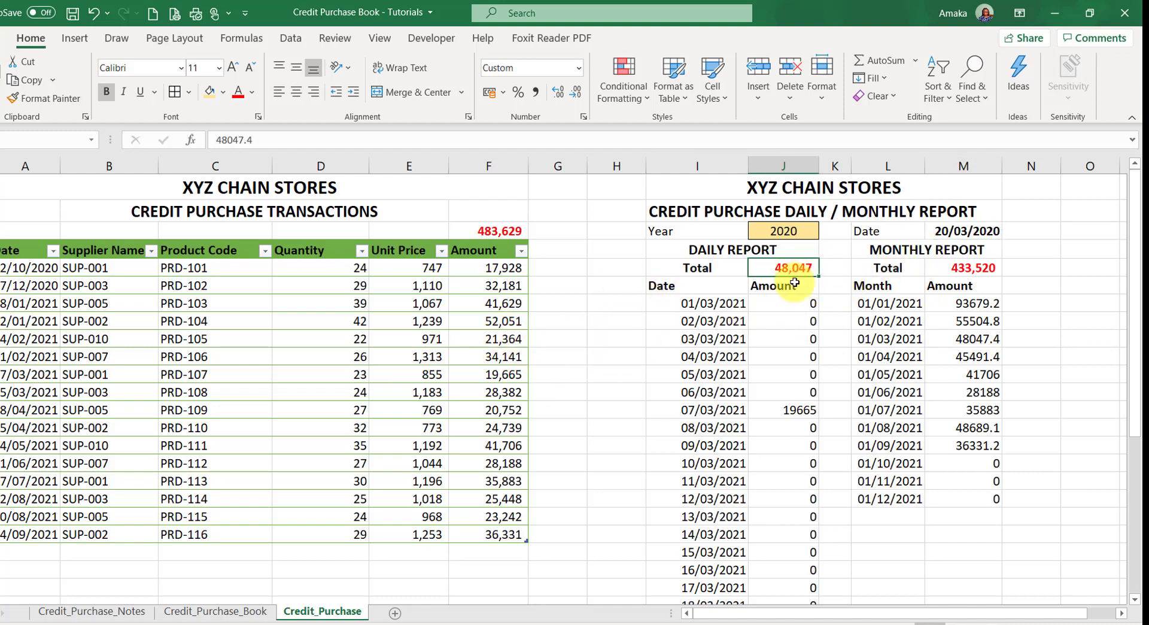
{"action": "type", "text": "="}
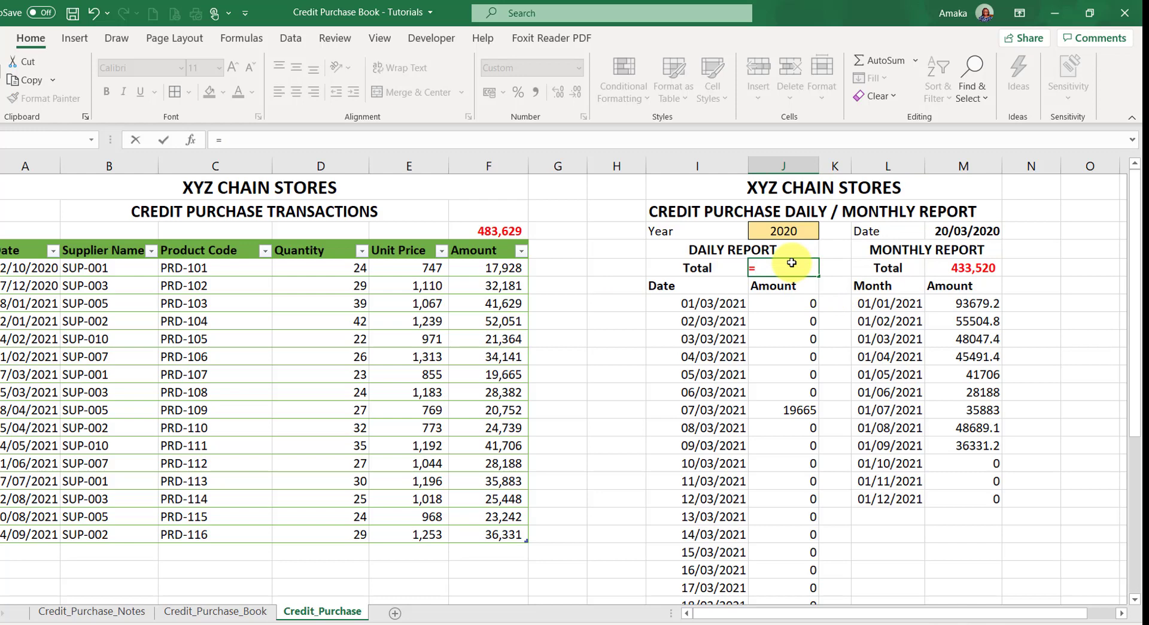
{"action": "type", "text": "sub"}
{"action": "key", "text": "Down"}
{"action": "key", "text": "Tab"}
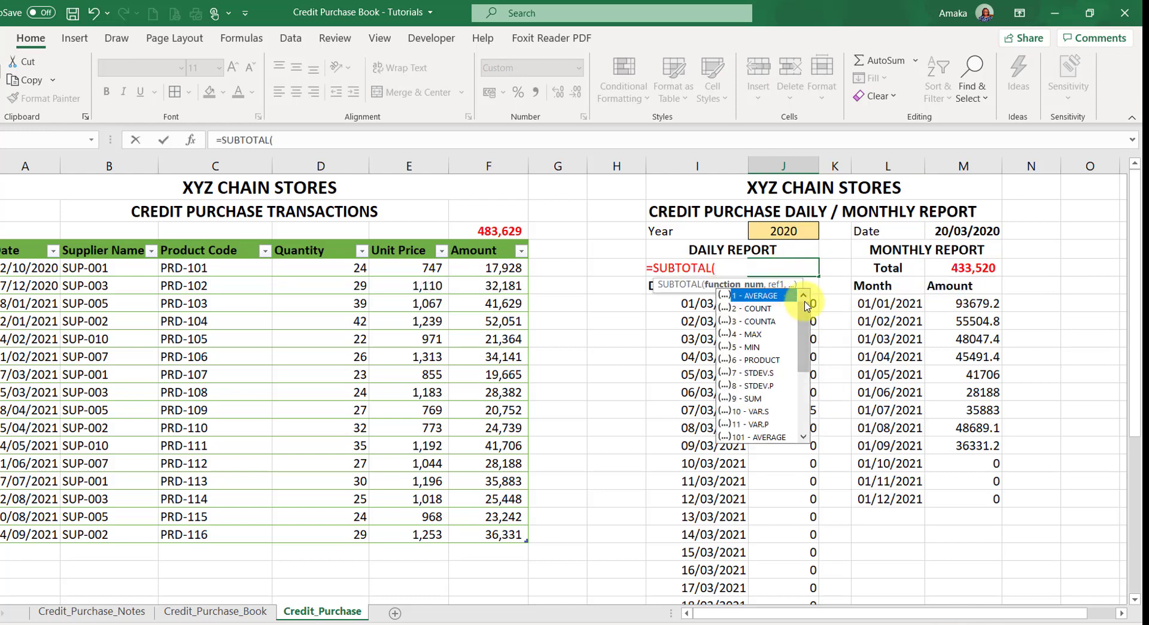
{"action": "type", "text": "9,"}
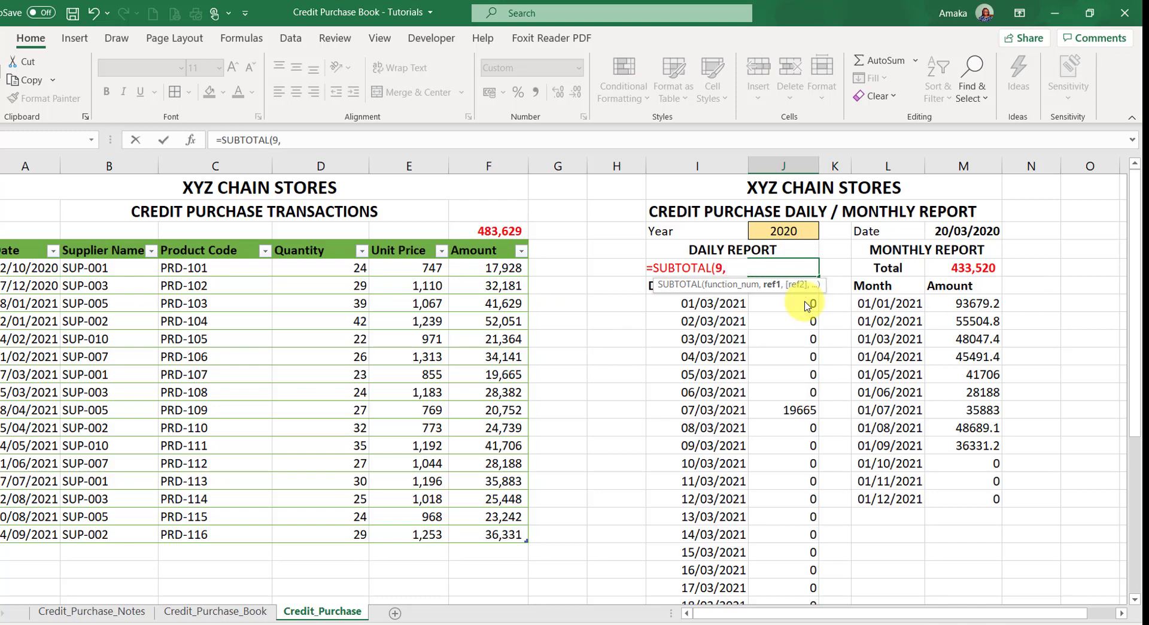
{"action": "left_click_drag", "start_coordinate": [789, 301], "coordinate": [799, 555]}
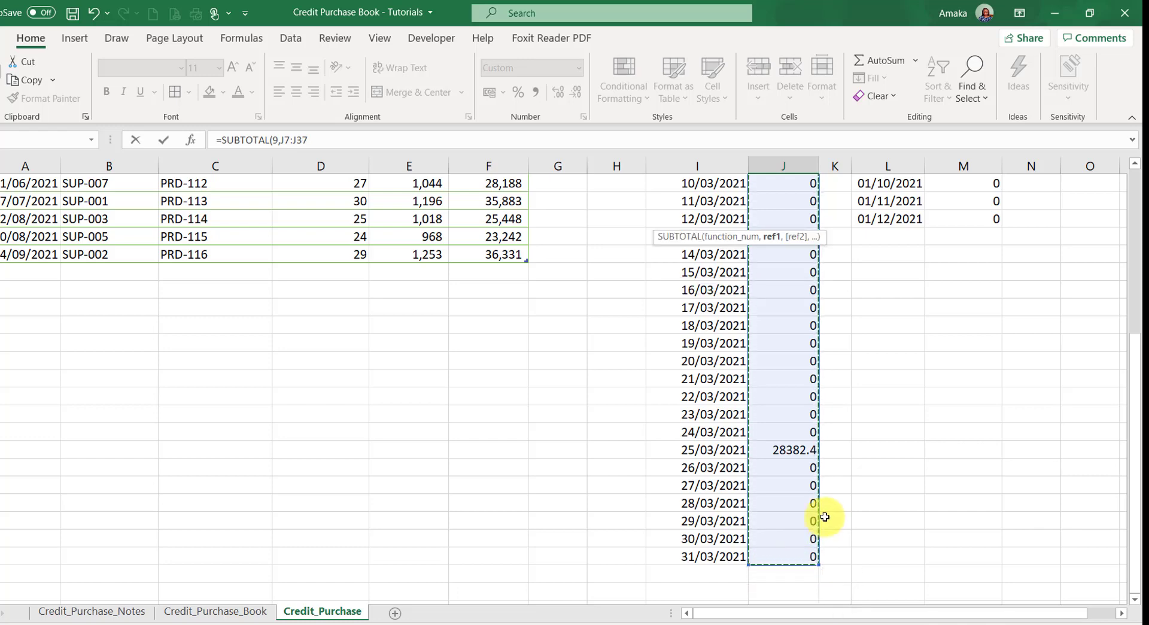
{"action": "key", "text": "Return"}
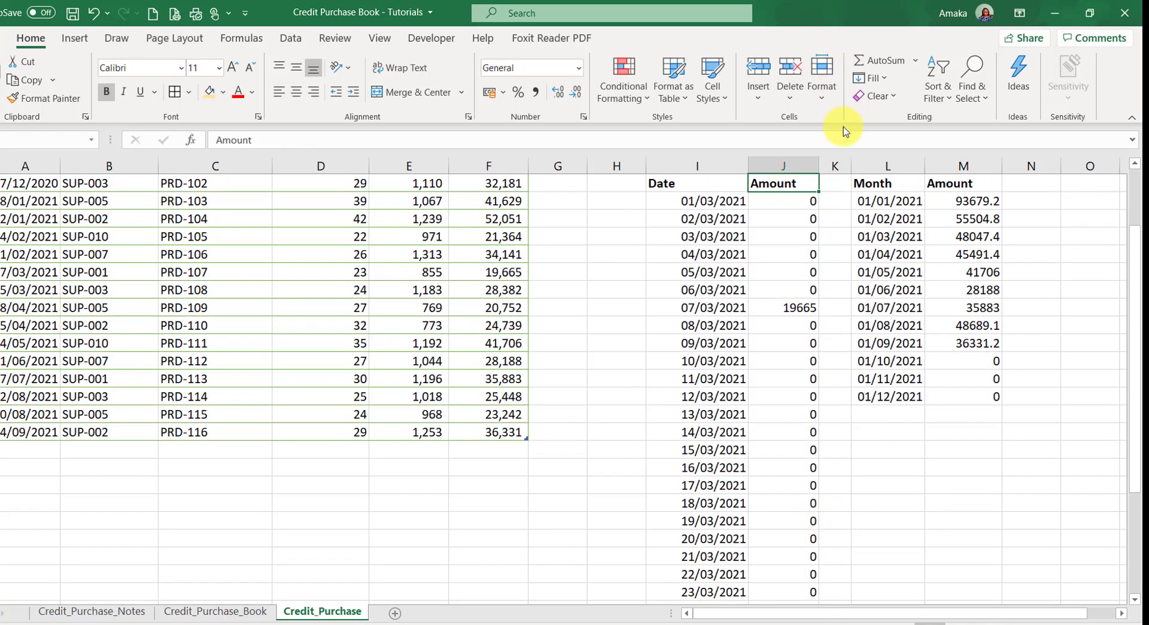
{"action": "scroll", "coordinate": [822, 203], "scroll_direction": "up", "scroll_amount": 2}
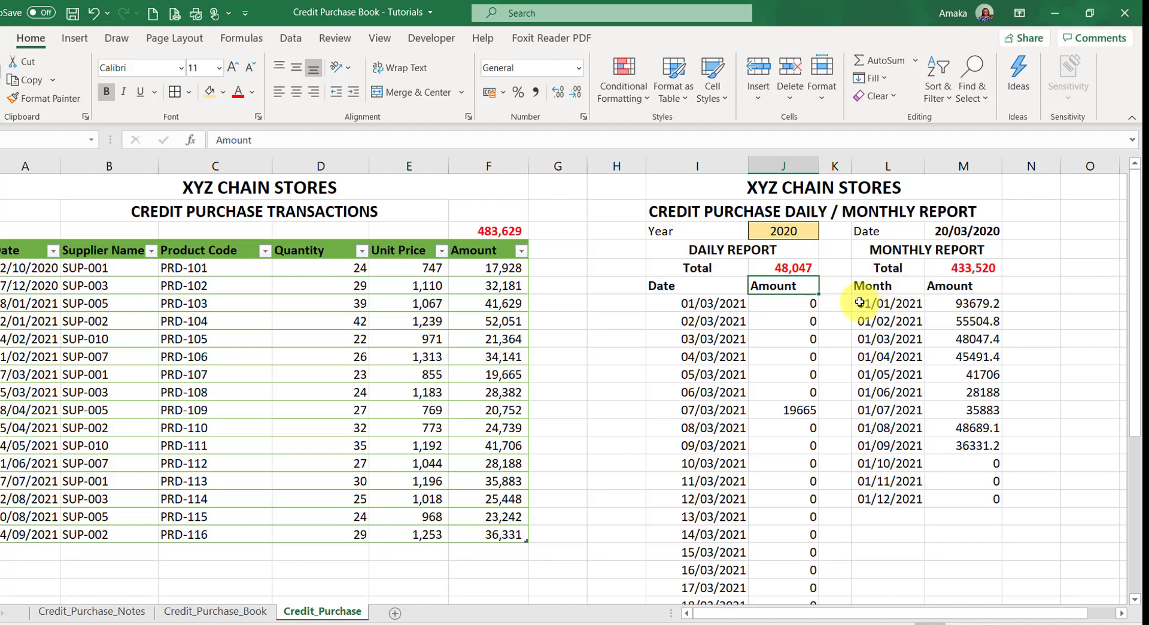
Replace the monthly report total in M5 with the formula =SUBTOTAL(9,M7:M18)
{"action": "left_click", "coordinate": [972, 272]}
{"action": "type", "text": "="}
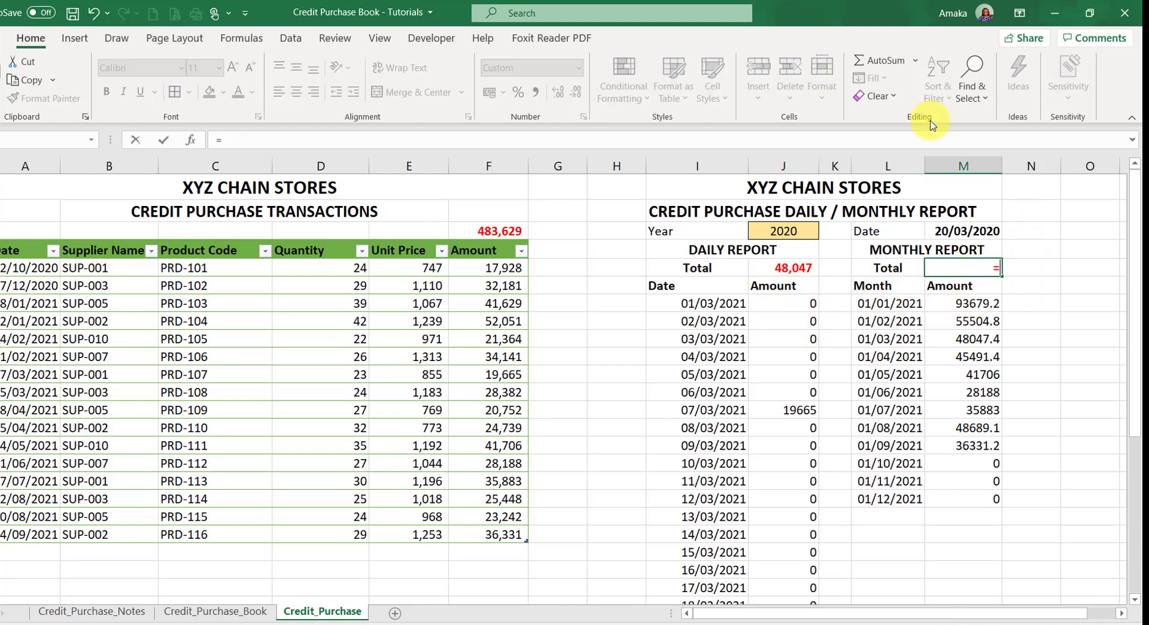
{"action": "type", "text": "sub"}
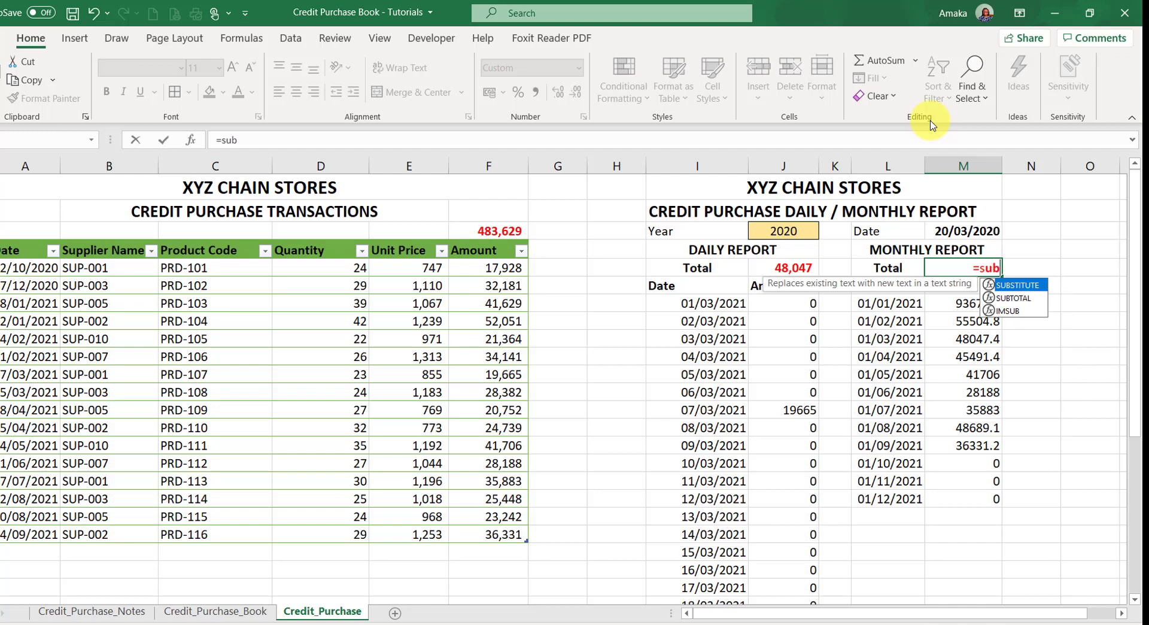
{"action": "key", "text": "Down"}
{"action": "key", "text": "Tab"}
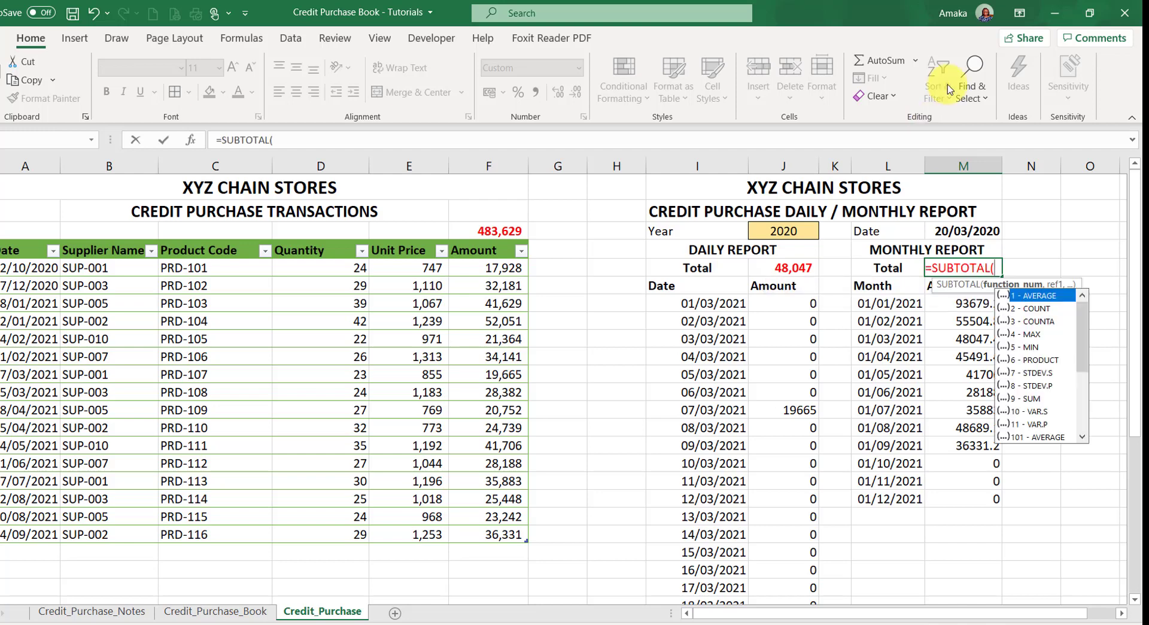
{"action": "type", "text": "9,"}
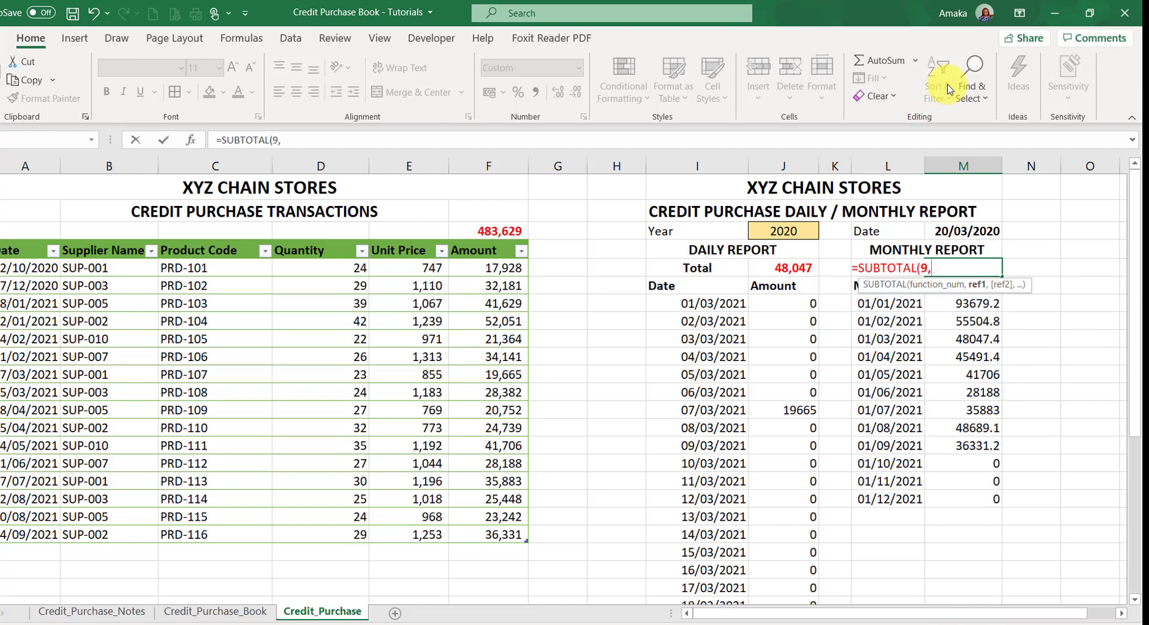
{"action": "left_click_drag", "start_coordinate": [953, 308], "coordinate": [941, 499]}
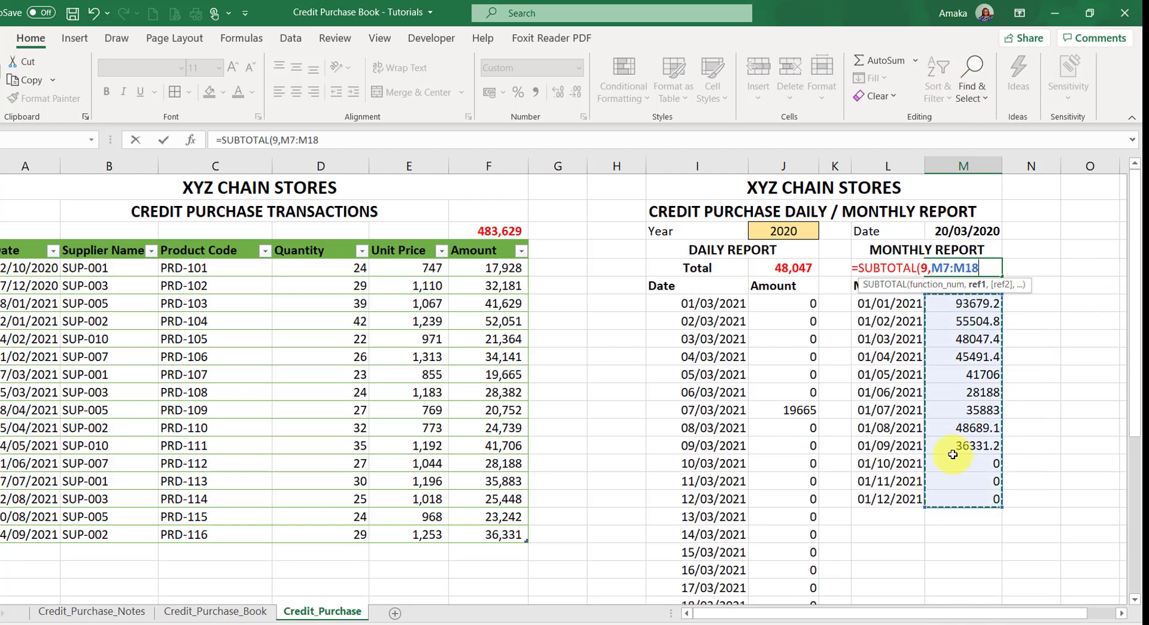
{"action": "type", "text": ")"}
{"action": "key", "text": "Return"}
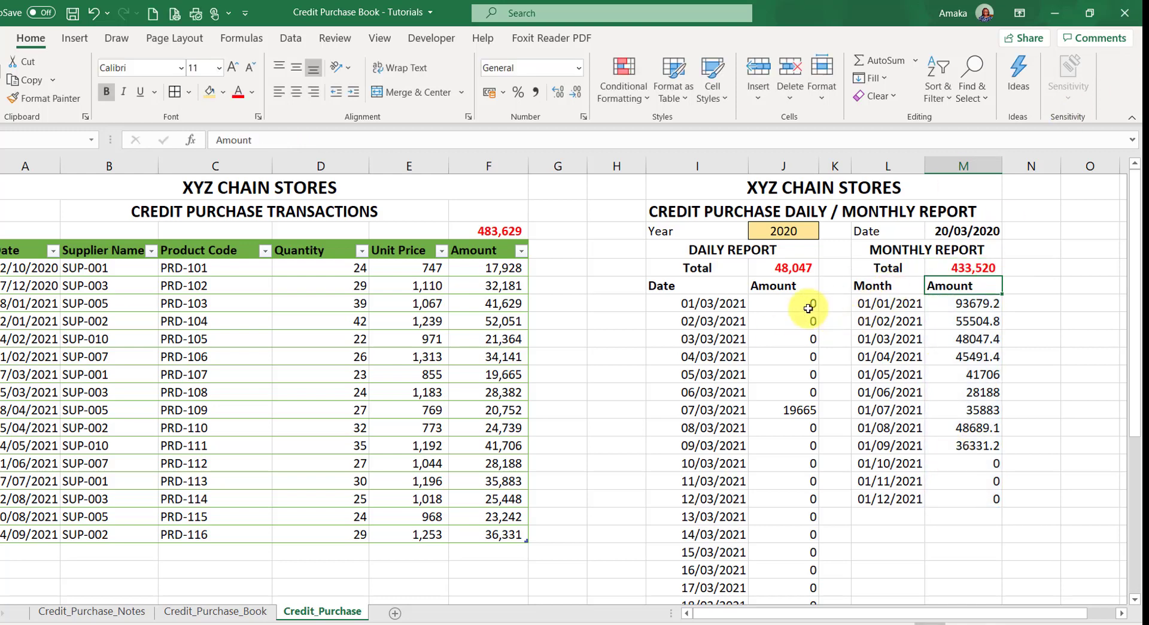
Format the daily amounts in J7:J37 and the monthly amounts in M7:M18 in comma style without decimals
{"action": "left_click_drag", "start_coordinate": [787, 303], "coordinate": [774, 548]}
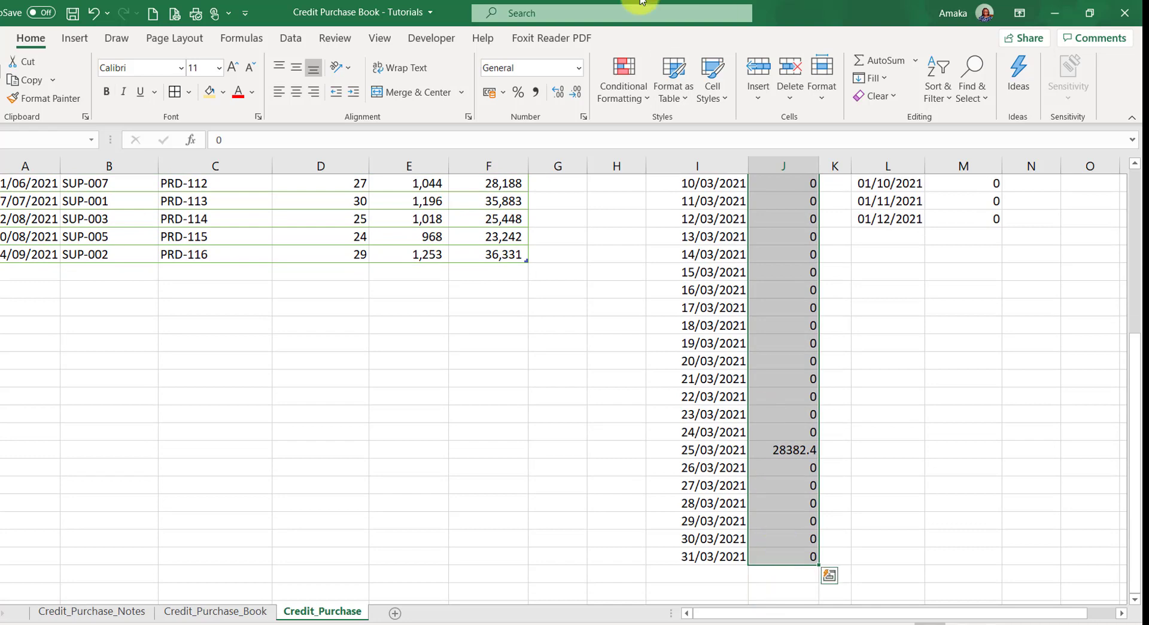
{"action": "left_click", "coordinate": [535, 93]}
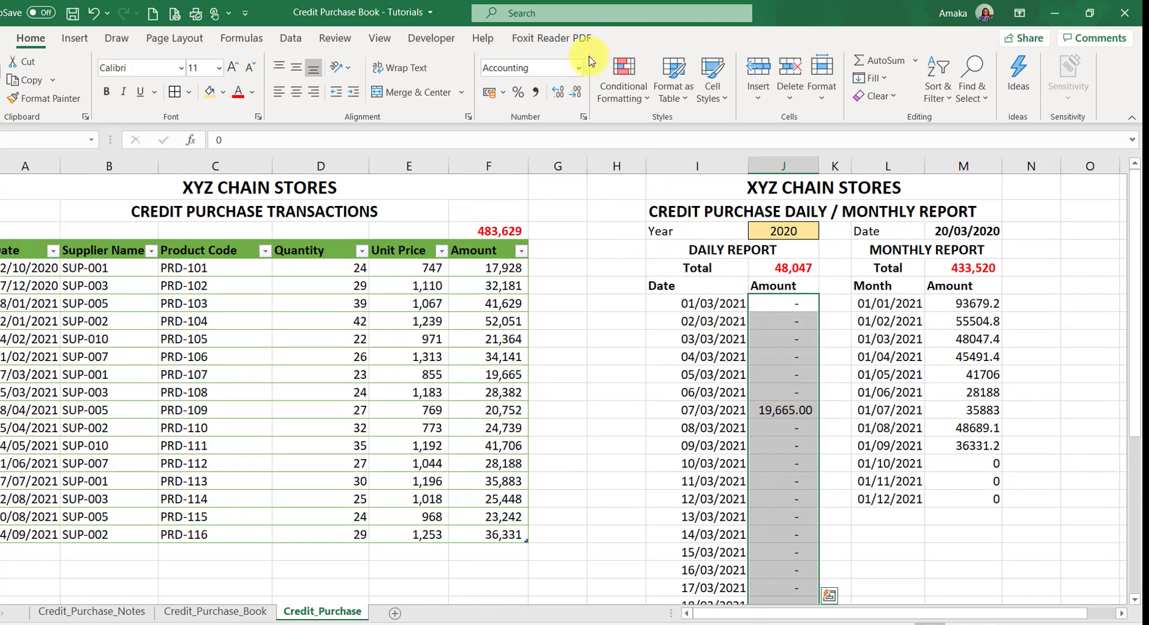
{"action": "left_click", "coordinate": [576, 95]}
{"action": "left_click_drag", "start_coordinate": [978, 303], "coordinate": [957, 504]}
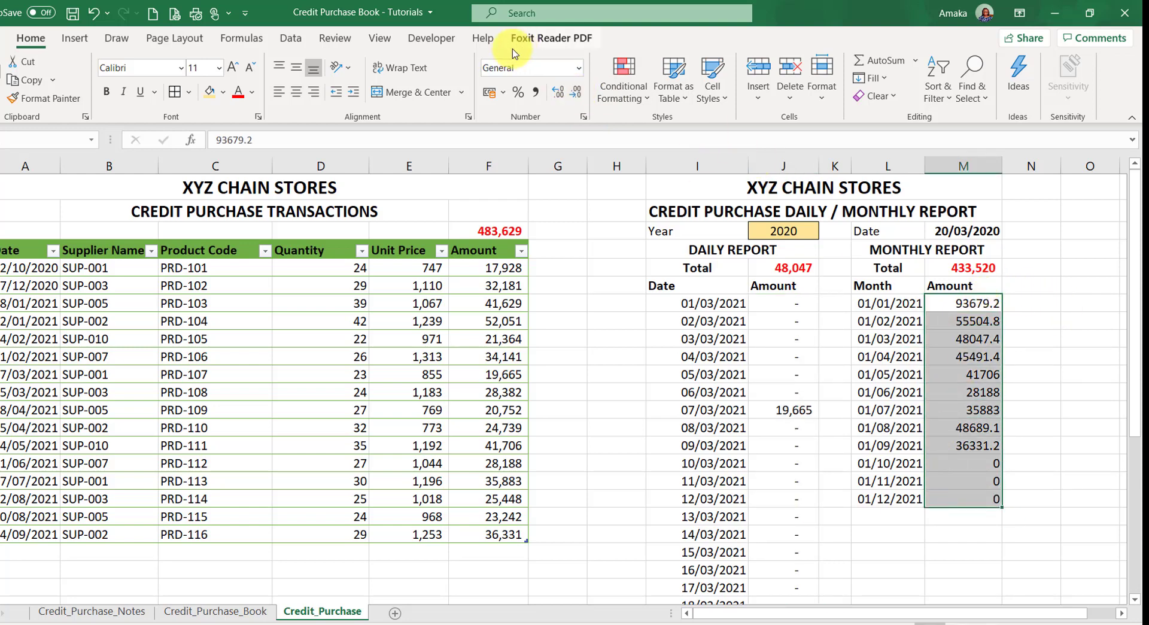
{"action": "left_click", "coordinate": [537, 94]}
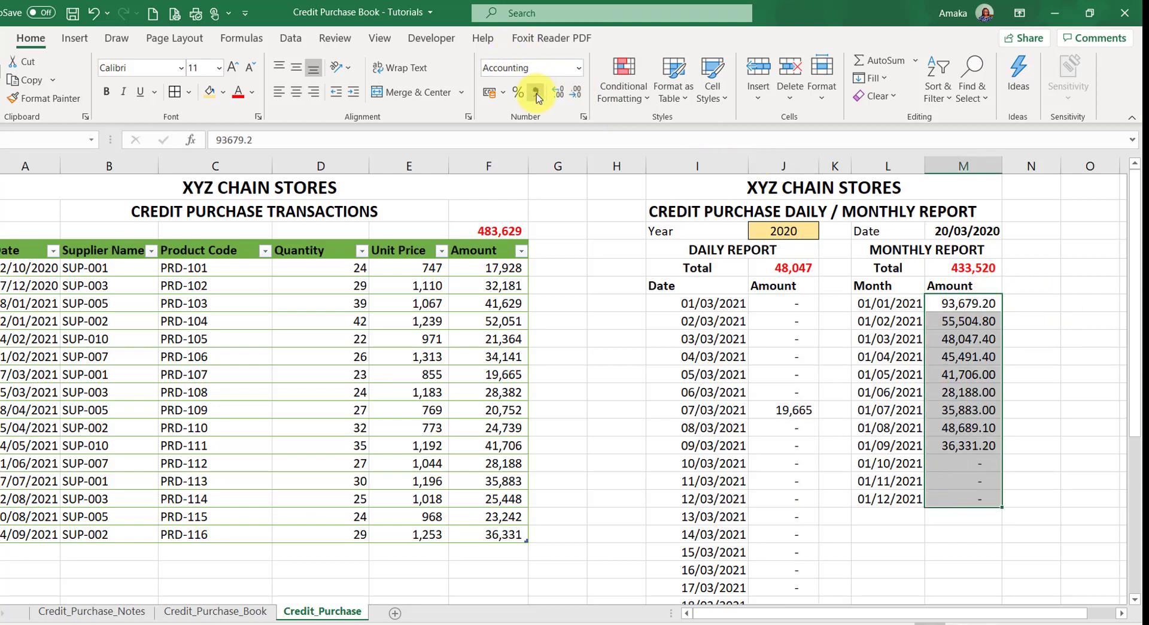
{"action": "left_click", "coordinate": [575, 94]}
{"action": "left_click", "coordinate": [576, 93]}
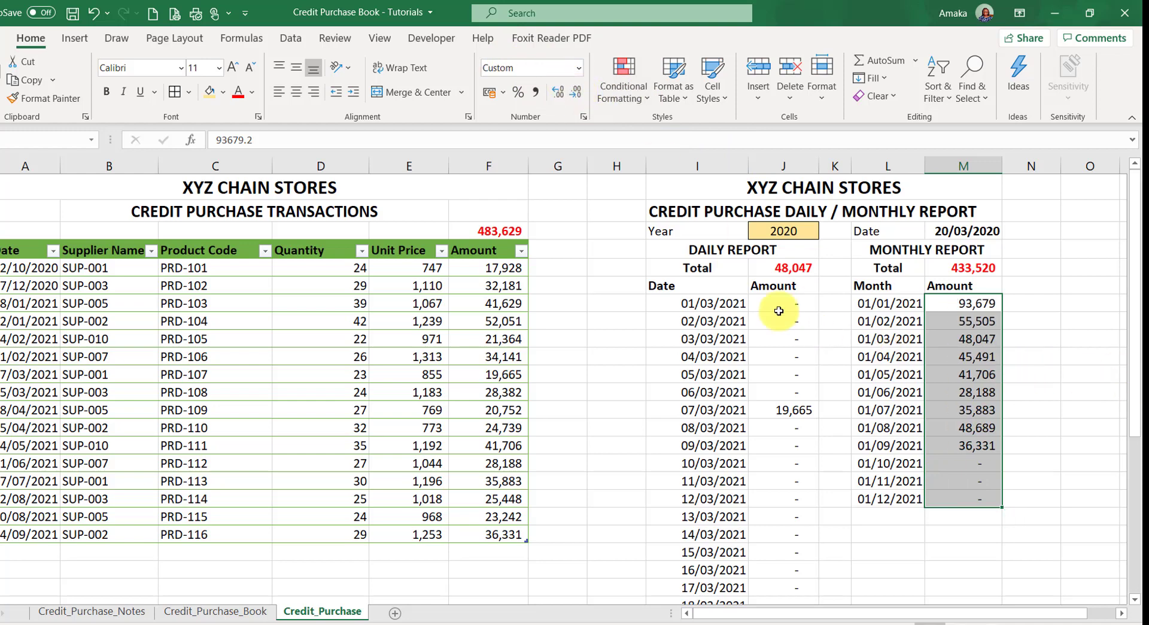
{"action": "left_click", "coordinate": [731, 300]}
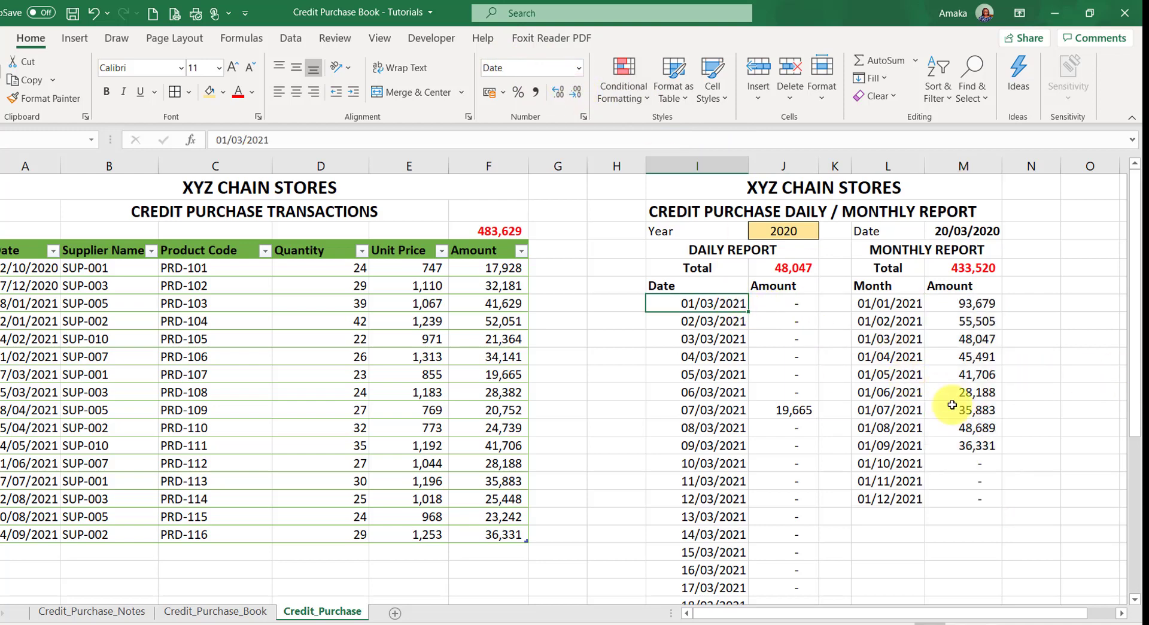
Fill the merged DAILY REPORT and MONTHLY REPORT headings with light green
{"action": "left_click", "coordinate": [673, 247]}
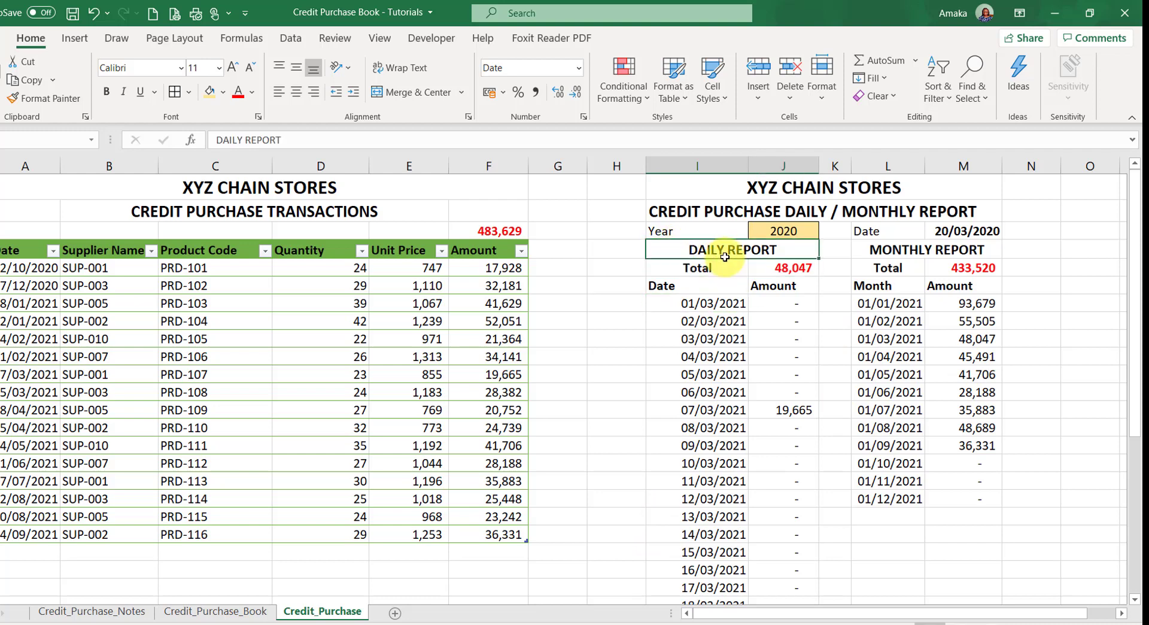
{"action": "left_click", "coordinate": [224, 93]}
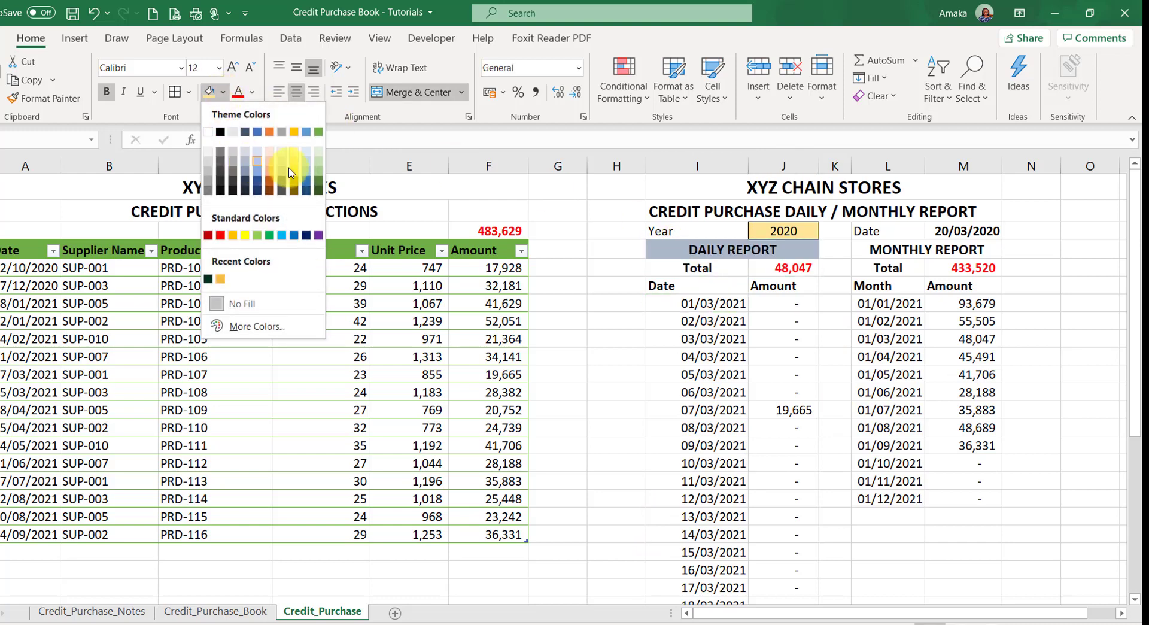
{"action": "left_click", "coordinate": [319, 164]}
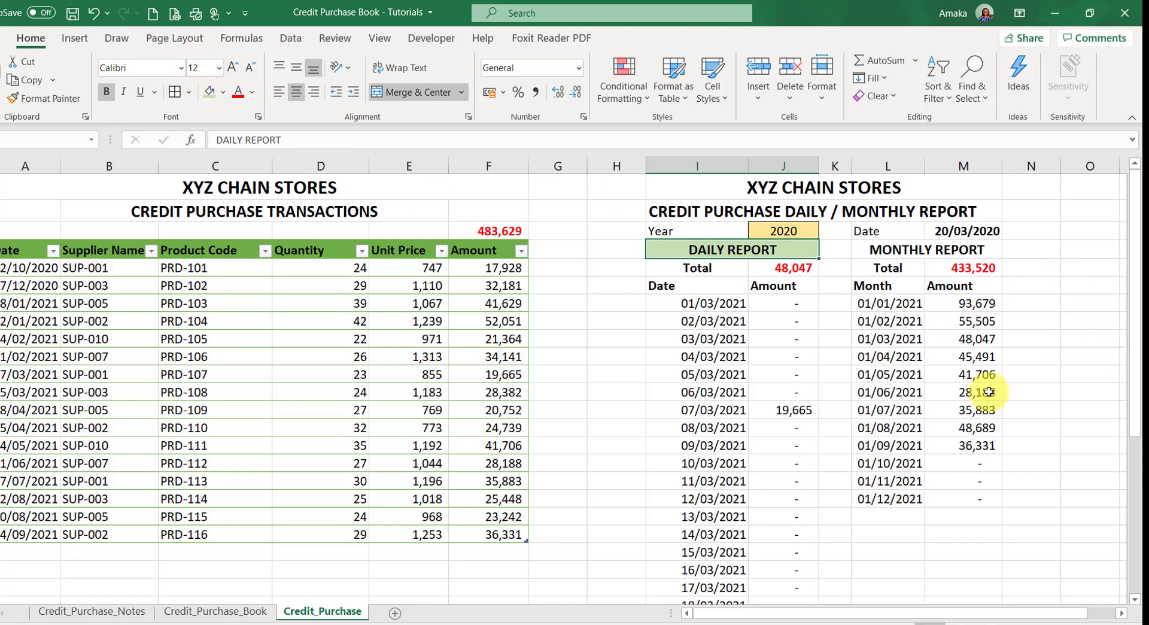
{"action": "left_click", "coordinate": [896, 247]}
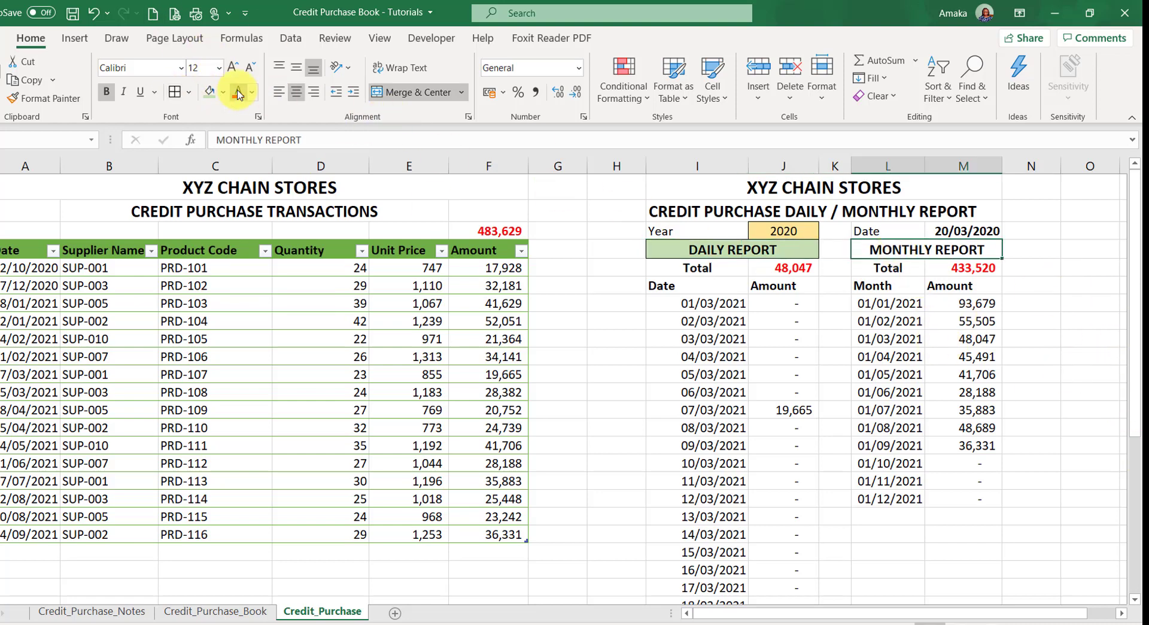
{"action": "left_click", "coordinate": [214, 96]}
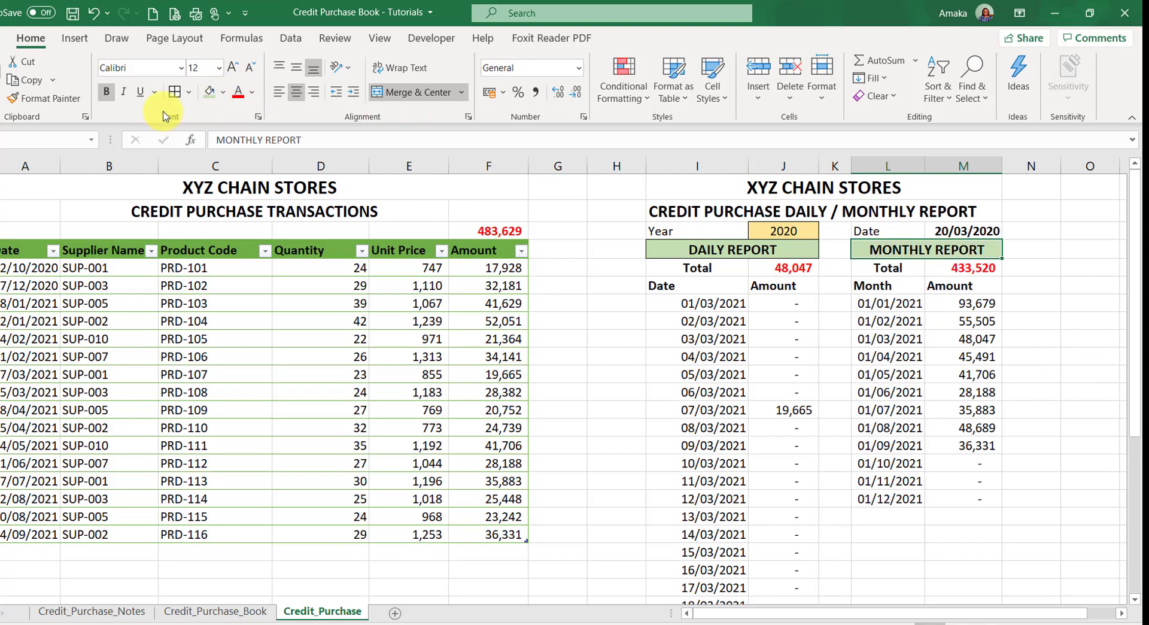
{"action": "left_click", "coordinate": [934, 463]}
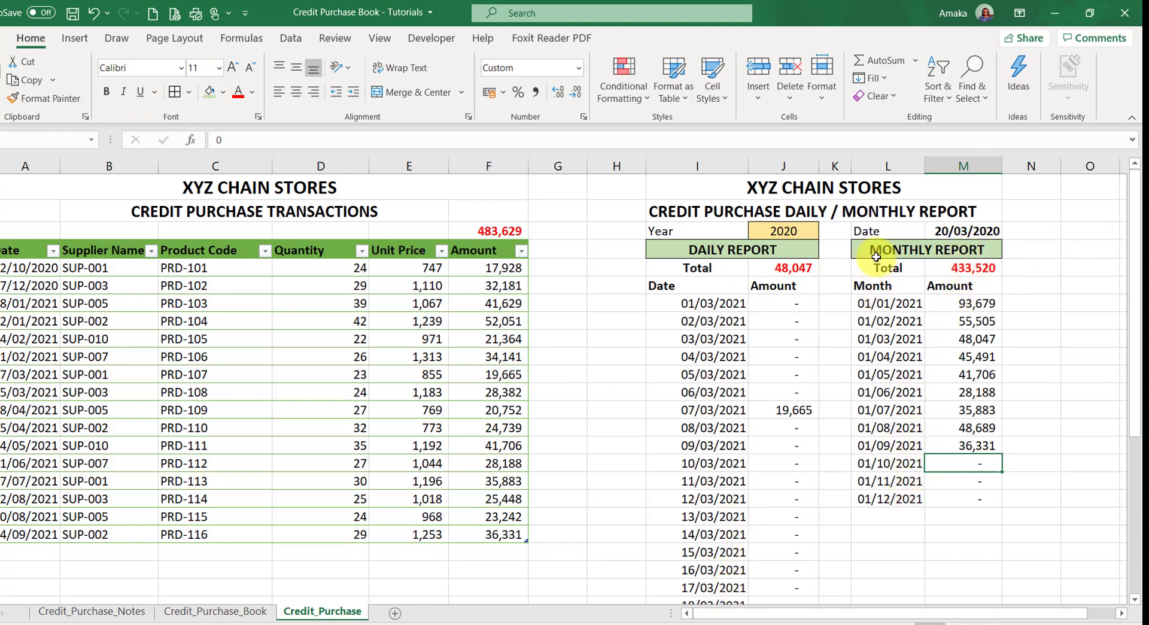
Compare the report date in M3 with the daily dates in I7:I37 and the first month in L7
{"action": "left_click", "coordinate": [692, 304]}
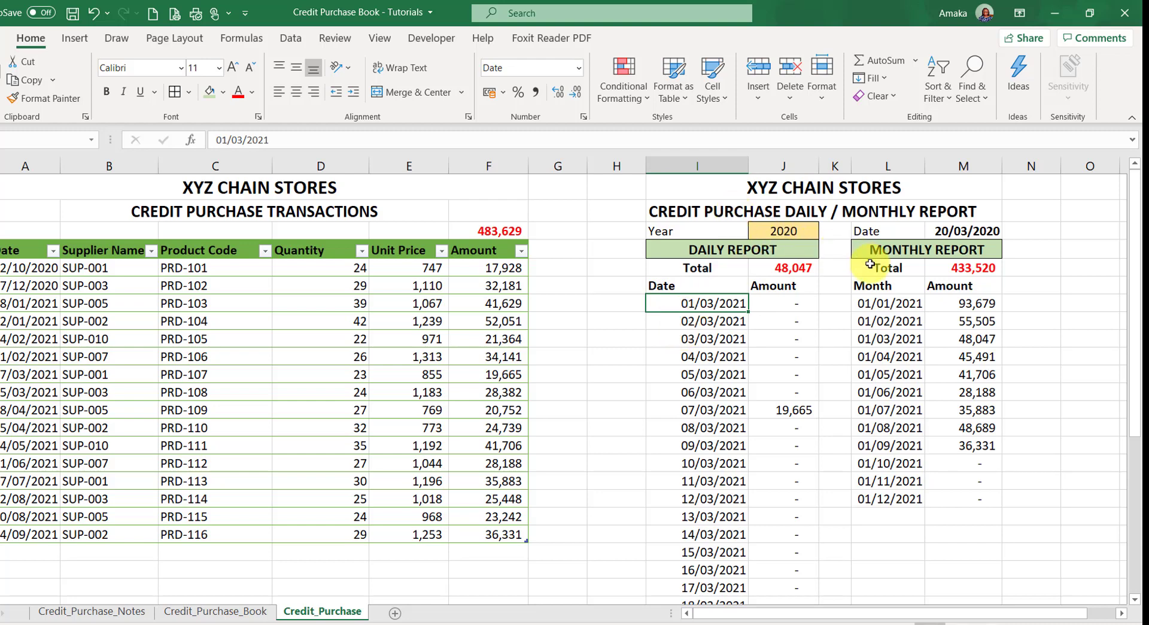
{"action": "left_click", "coordinate": [982, 230]}
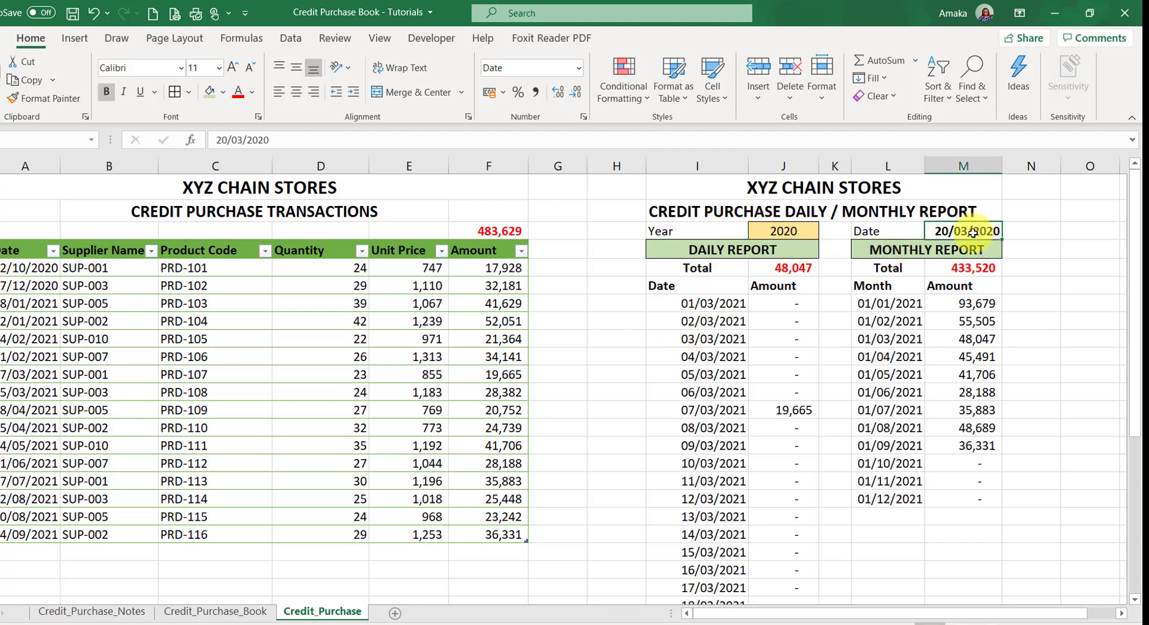
{"action": "left_click", "coordinate": [708, 305]}
{"action": "left_click_drag", "start_coordinate": [708, 304], "coordinate": [735, 573]}
{"action": "scroll", "coordinate": [1113, 245], "scroll_direction": "up", "scroll_amount": 5}
{"action": "left_click", "coordinate": [960, 229]}
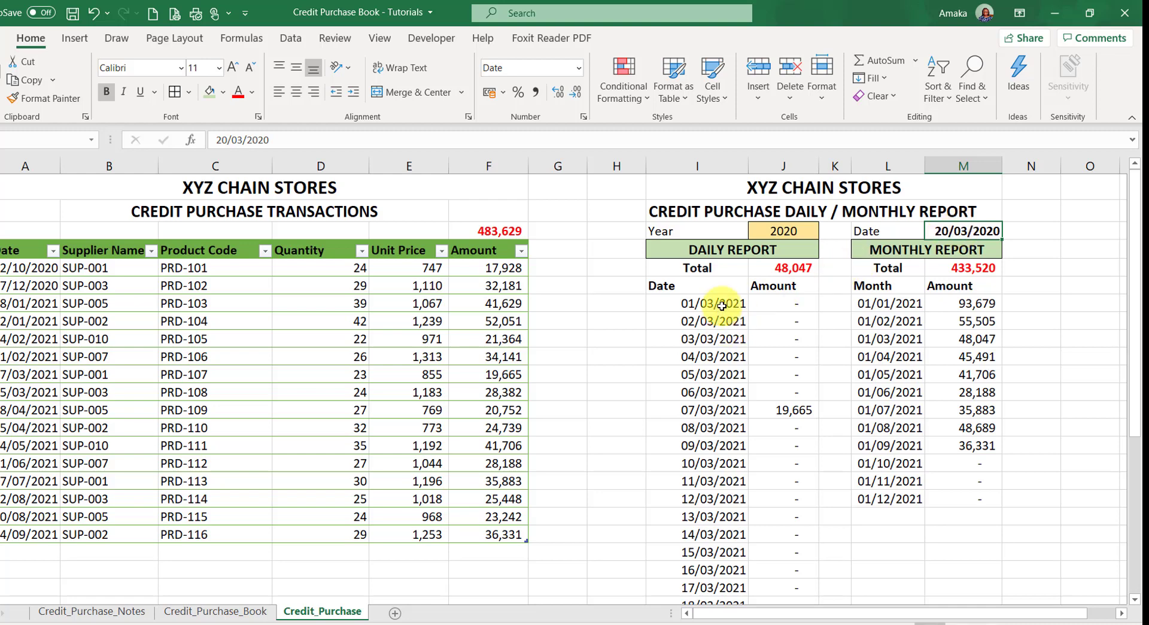
{"action": "left_click_drag", "start_coordinate": [722, 305], "coordinate": [726, 566]}
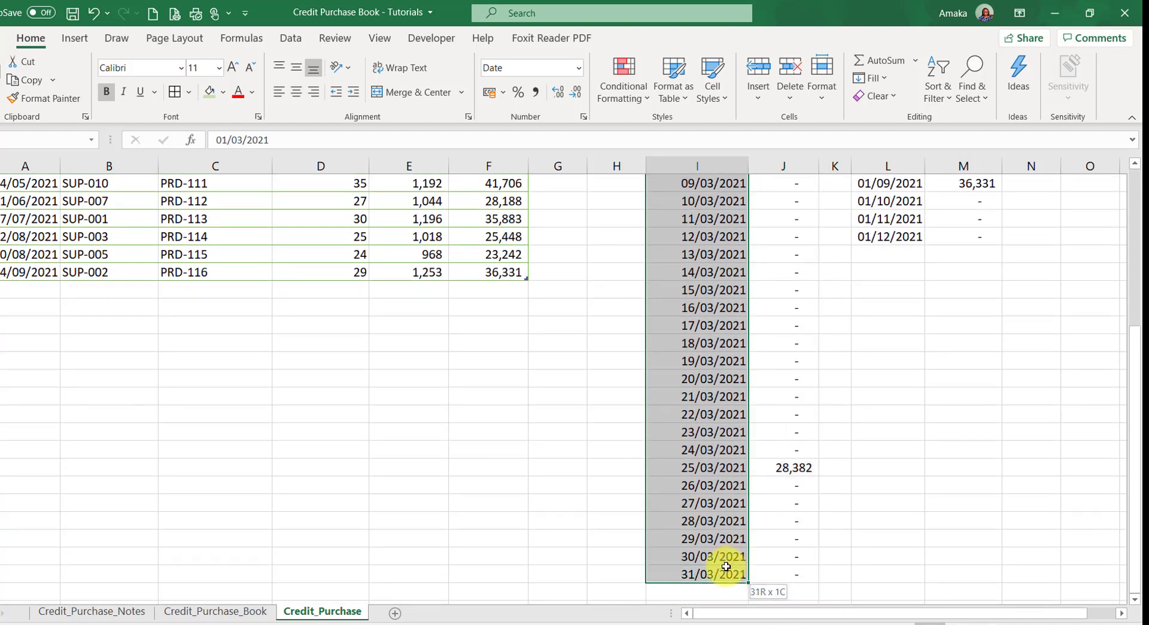
{"action": "scroll", "coordinate": [737, 435], "scroll_direction": "up", "scroll_amount": 5}
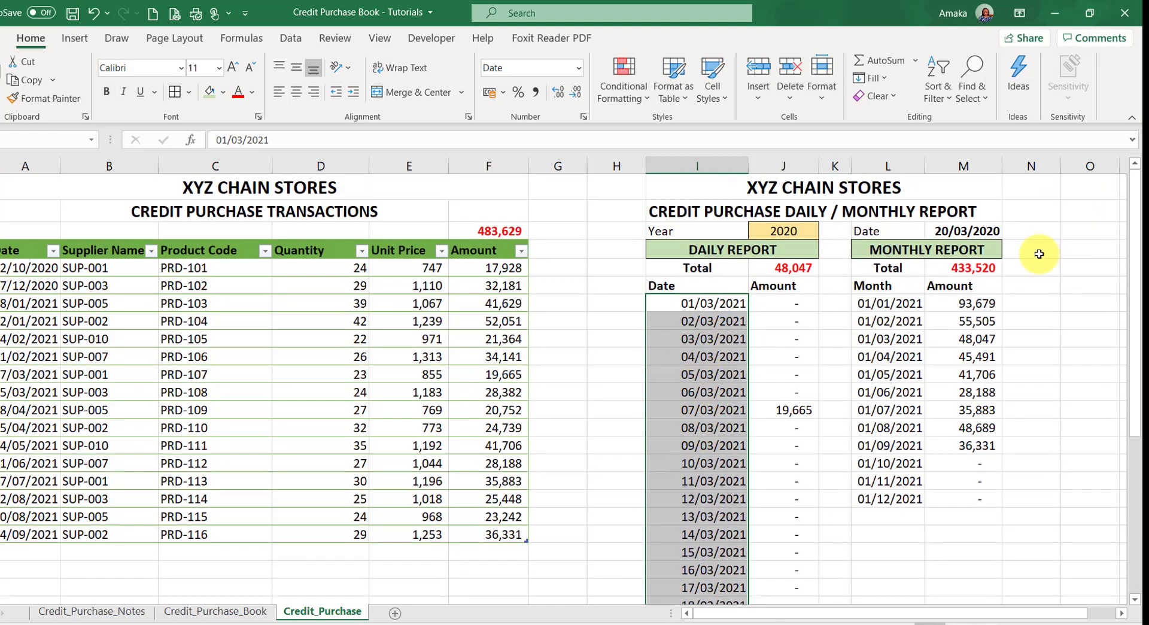
{"action": "left_click", "coordinate": [876, 303]}
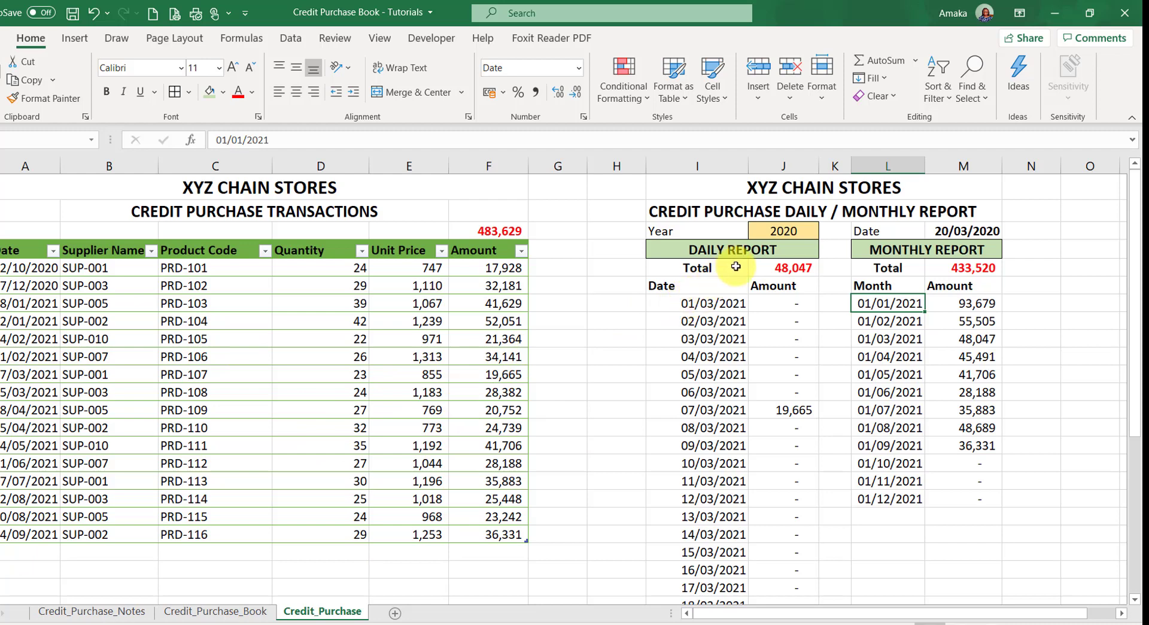
Begin replacing the first daily date in I7 with the formula =IF(ROW(1:1)>DAY($M$3),"", so days beyond the report date stay blank
{"action": "left_click", "coordinate": [706, 307]}
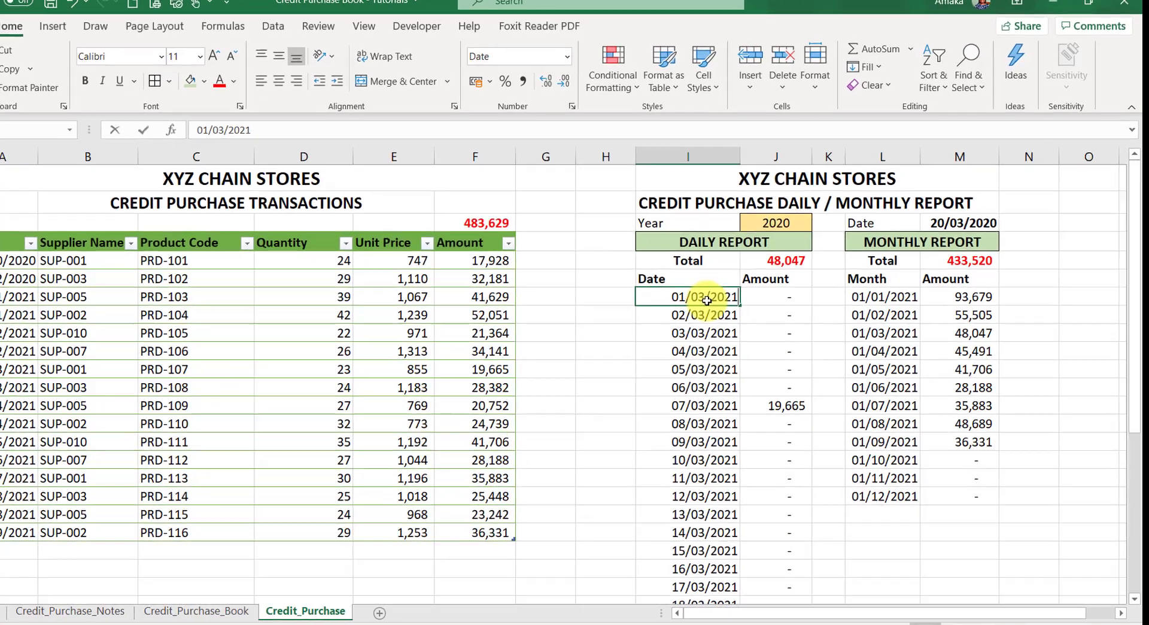
{"action": "type", "text": "="}
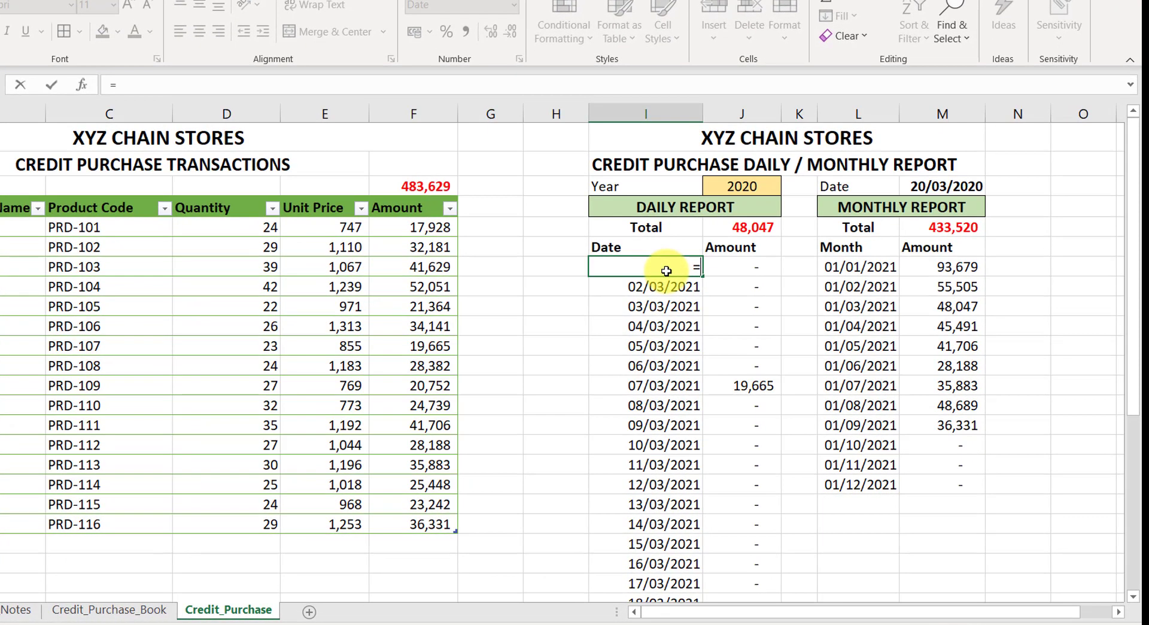
{"action": "type", "text": "if"}
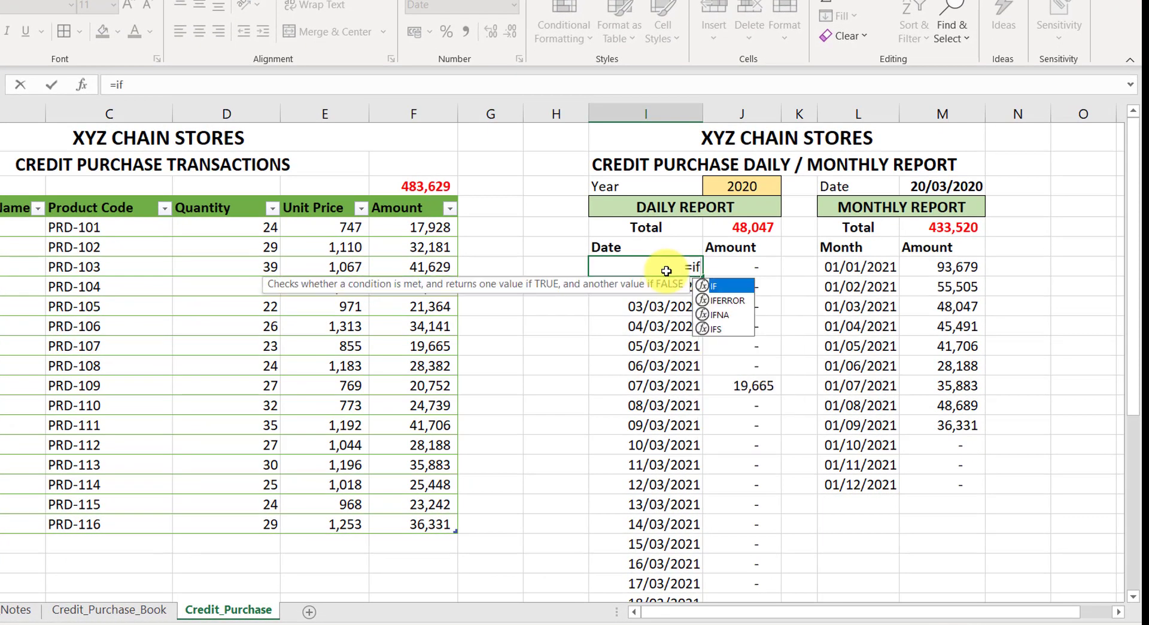
{"action": "key", "text": "Tab"}
{"action": "type", "text": "row"}
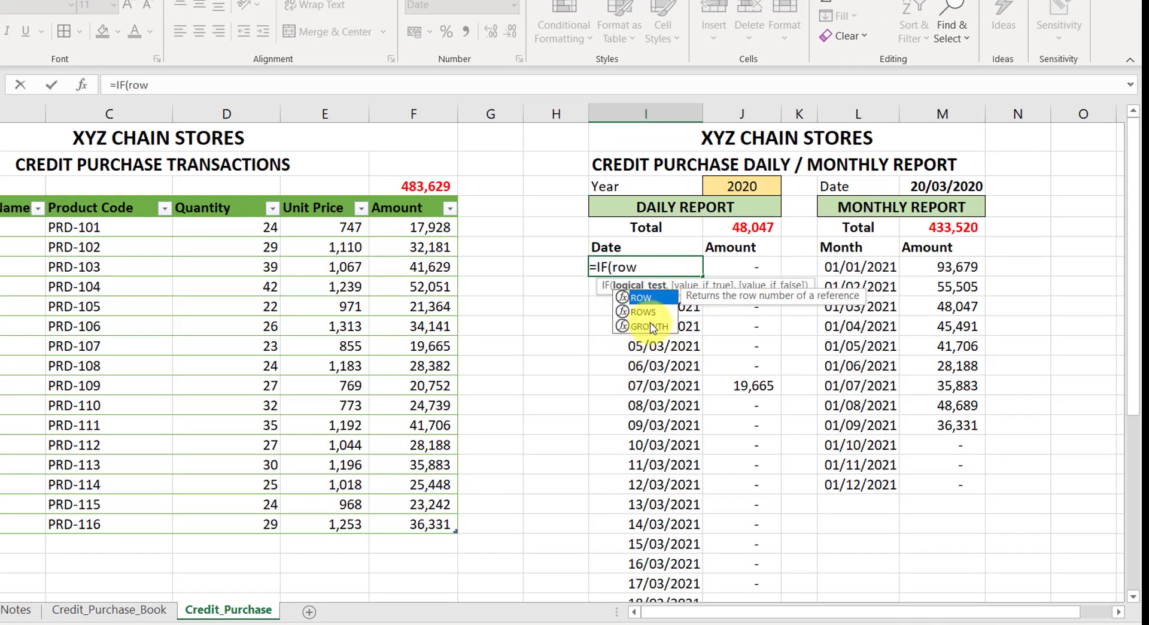
{"action": "key", "text": "Tab"}
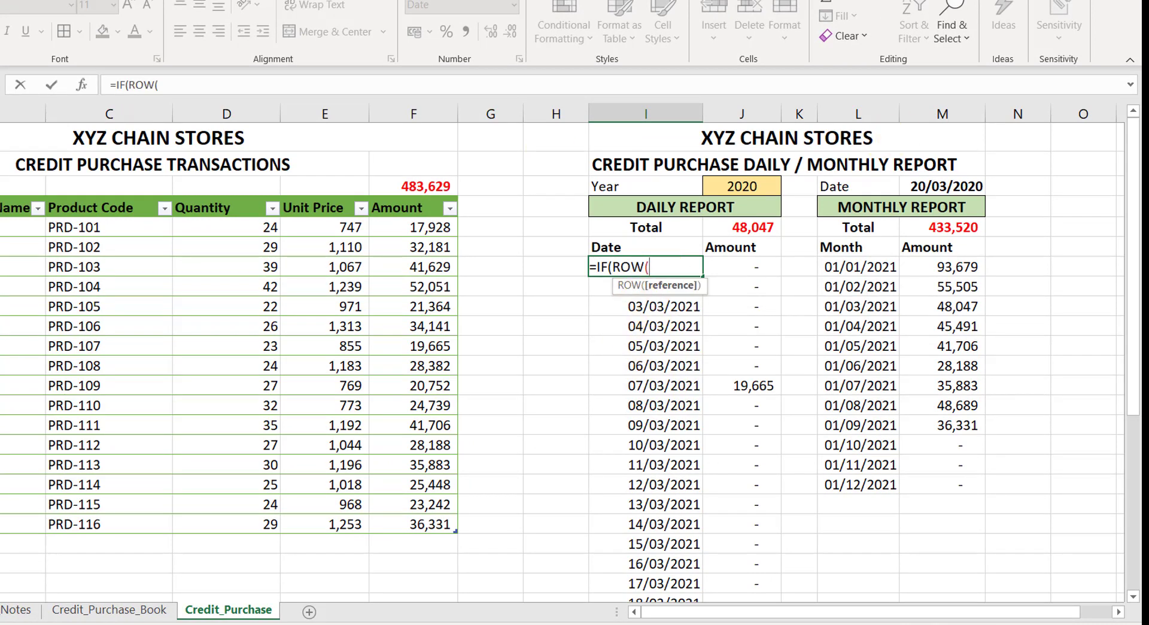
{"action": "left_click", "coordinate": [1, 138]}
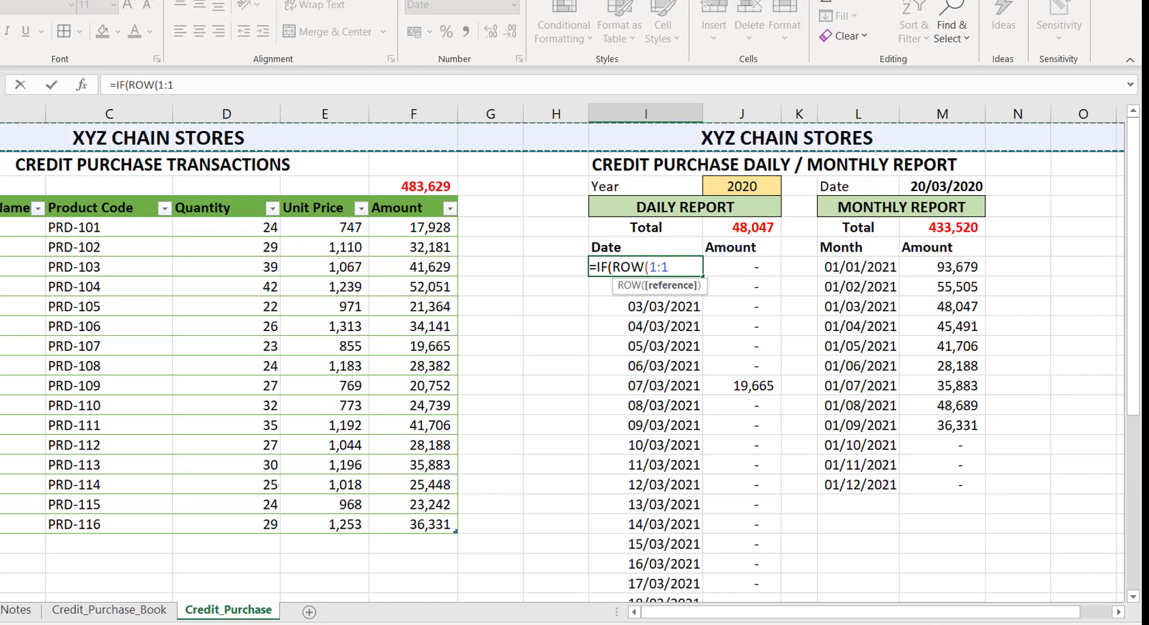
{"action": "type", "text": ")"}
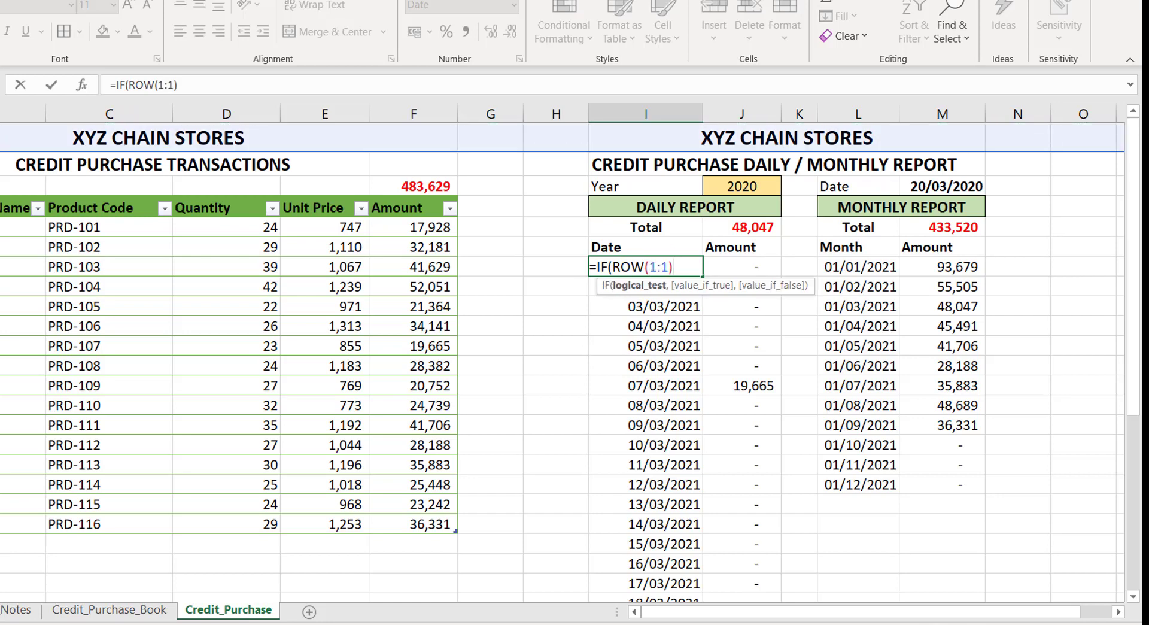
{"action": "type", "text": ">day"}
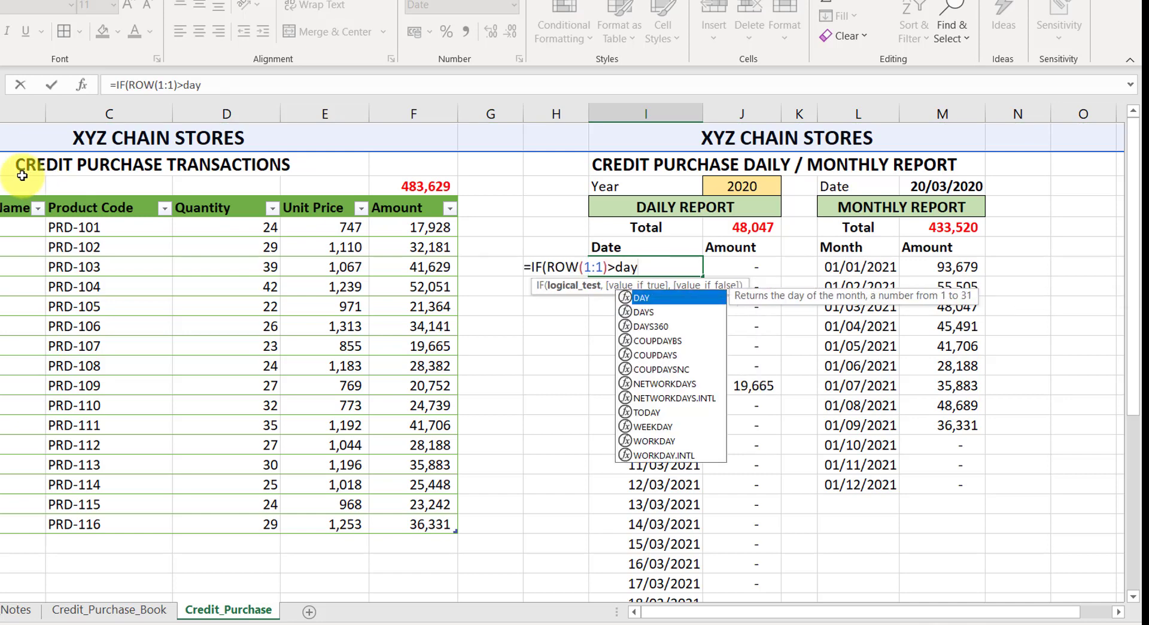
{"action": "key", "text": "Tab"}
{"action": "left_click", "coordinate": [948, 183]}
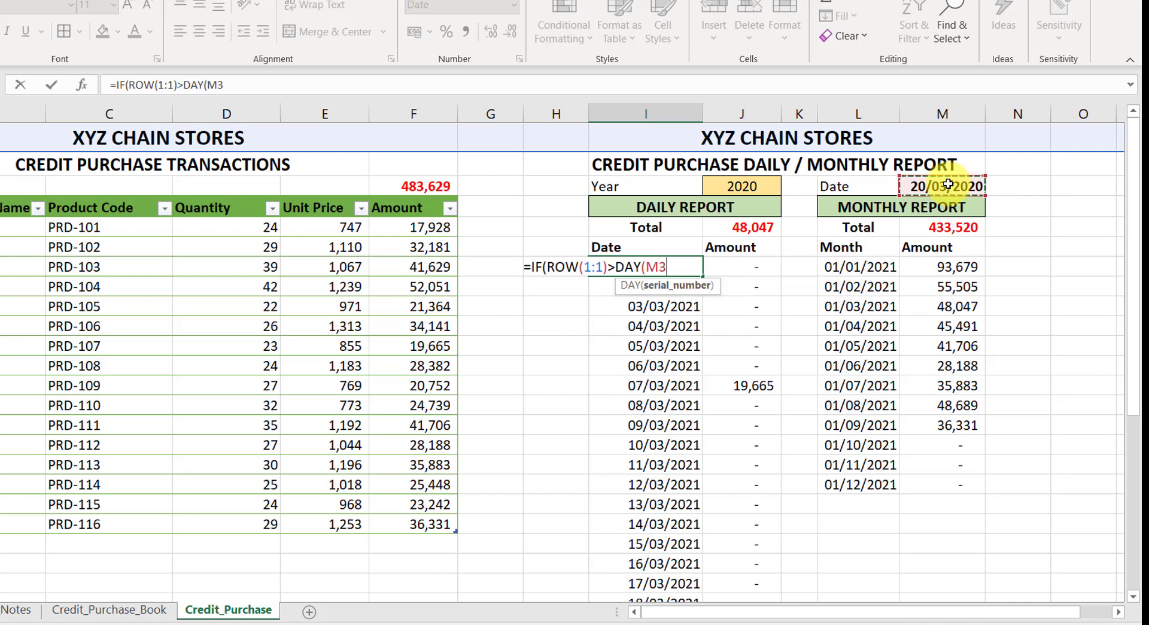
{"action": "key", "text": "F4"}
{"action": "type", "text": ")"}
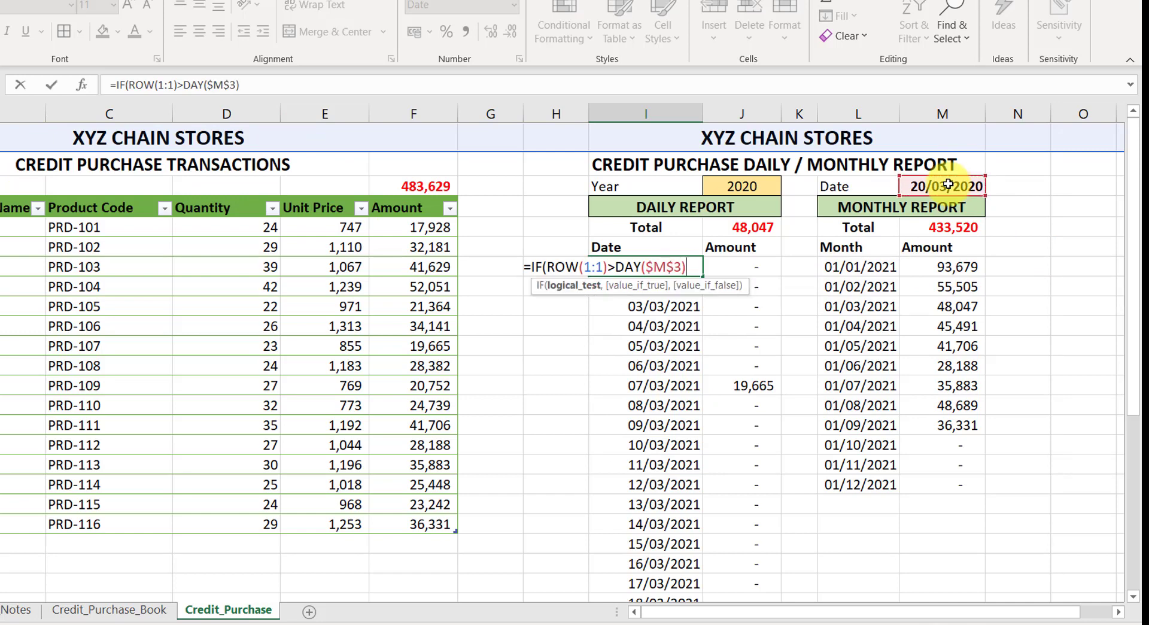
{"action": "type", "text": ","}
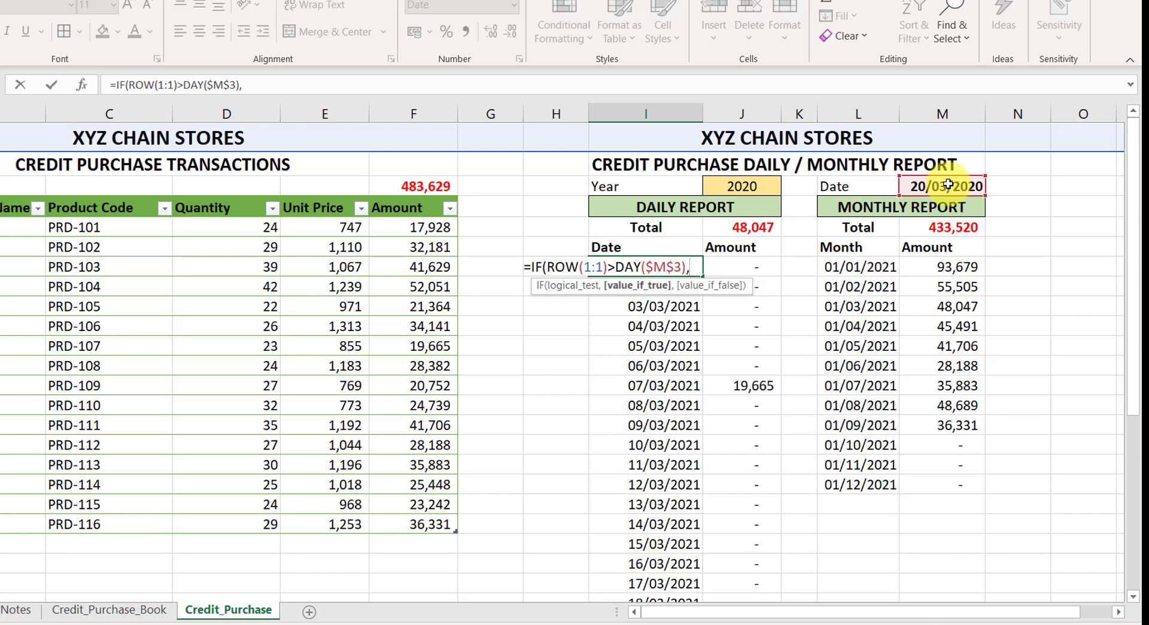
{"action": "type", "text": "\"\","}
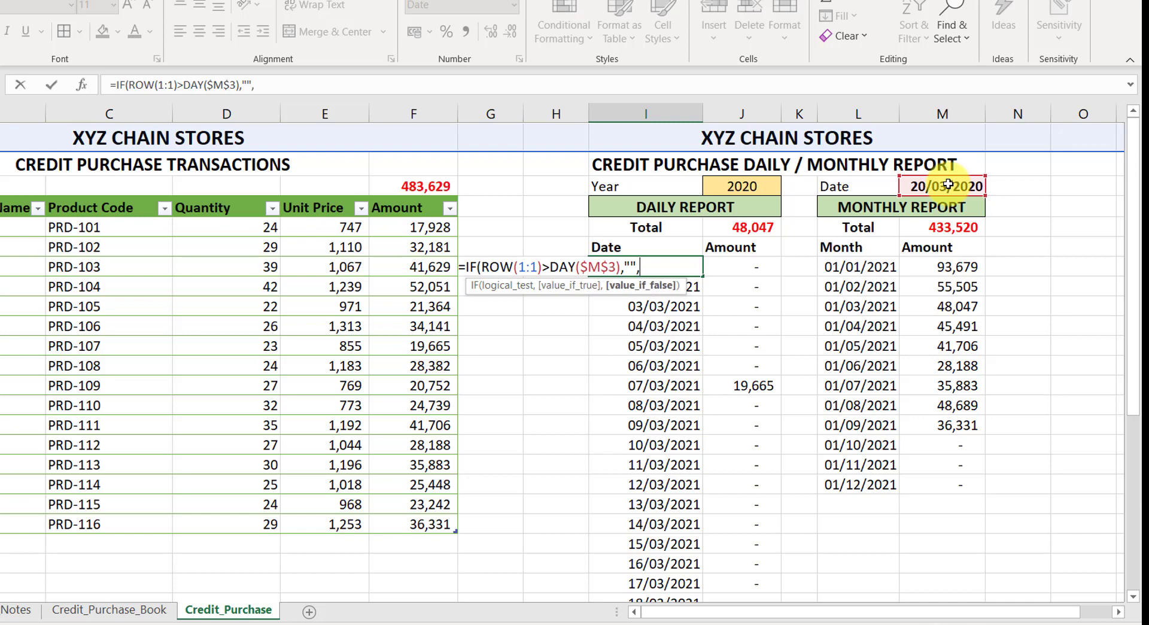
Complete the I7 formula with DATE(YEAR($M$3),MONTH($M$3),ROW(1:1))) as the value if false
{"action": "type", "text": "date"}
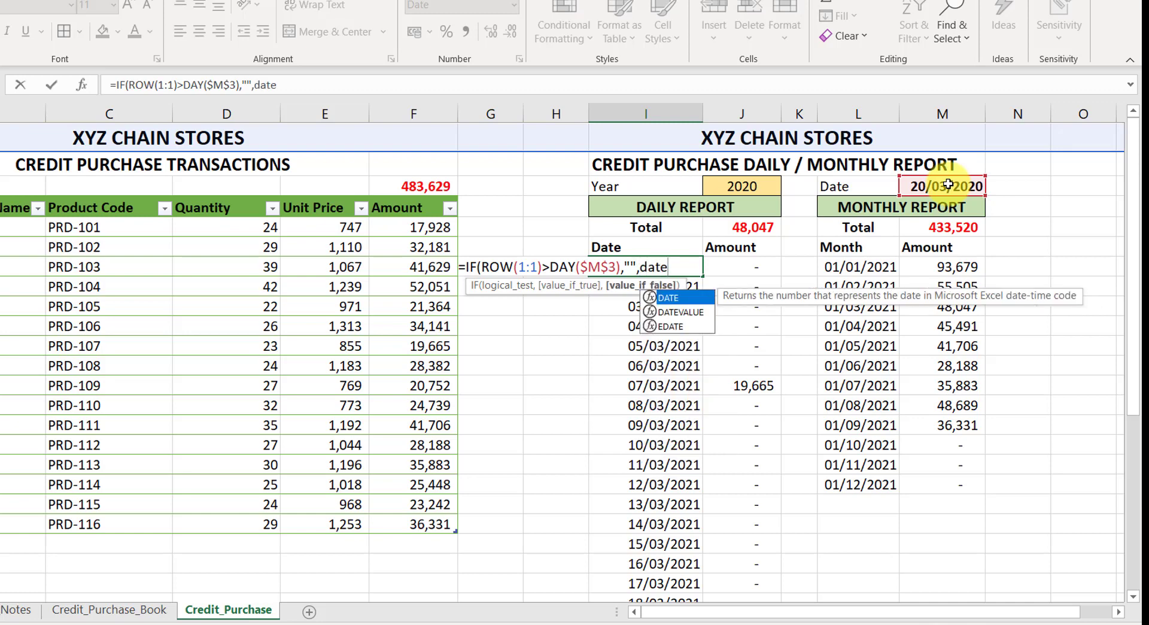
{"action": "key", "text": "Tab"}
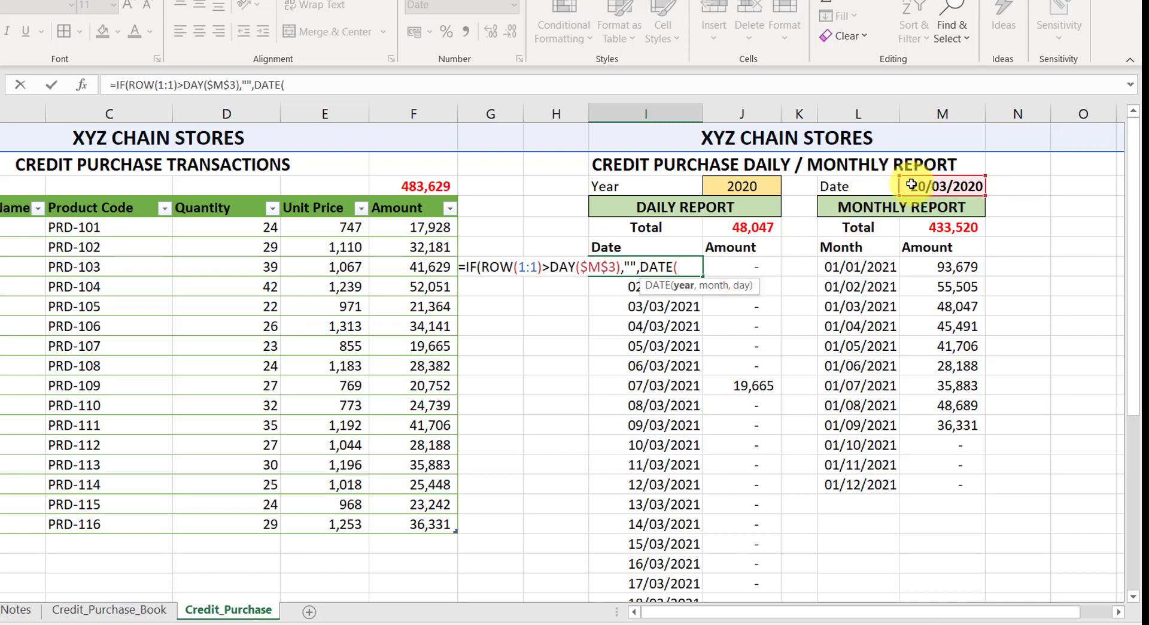
{"action": "type", "text": "year"}
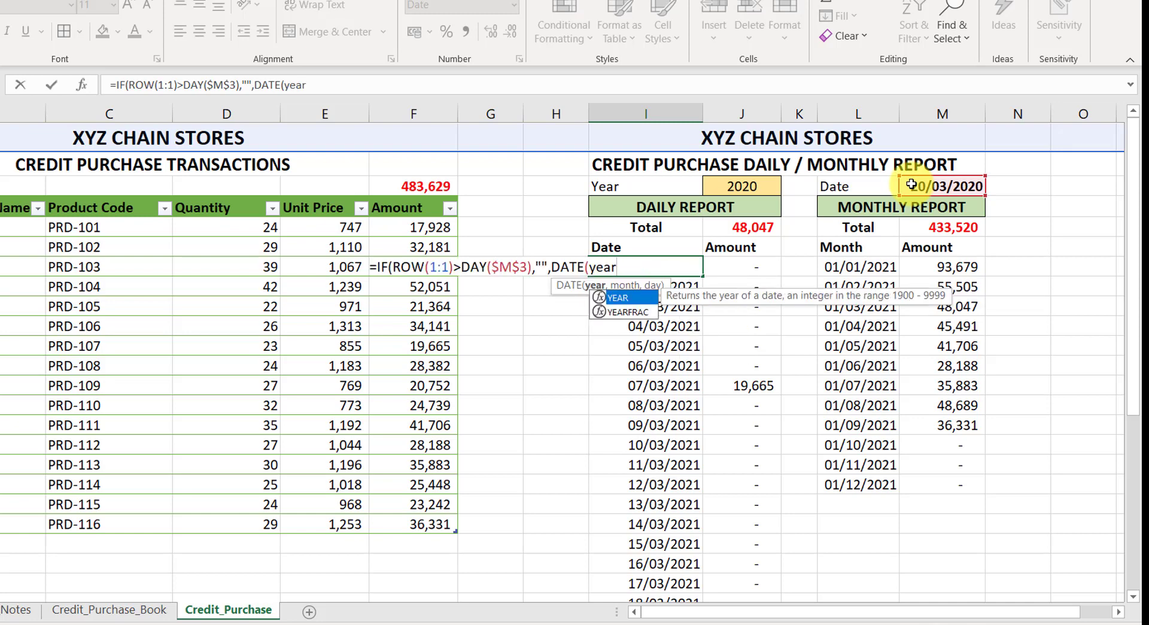
{"action": "key", "text": "Tab"}
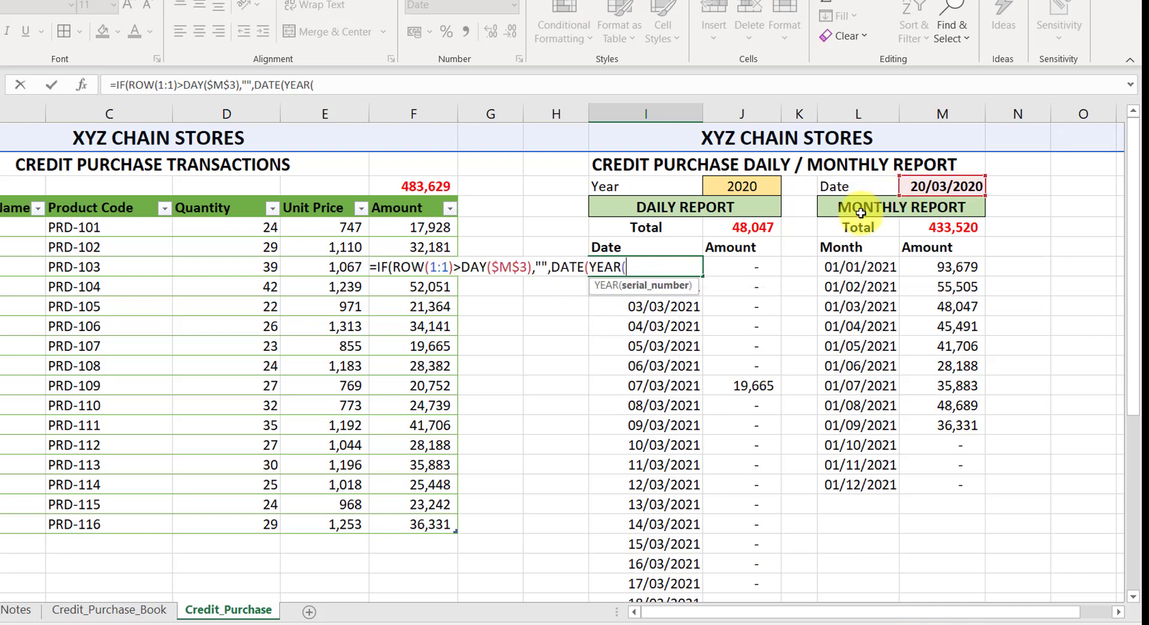
{"action": "left_click", "coordinate": [921, 182]}
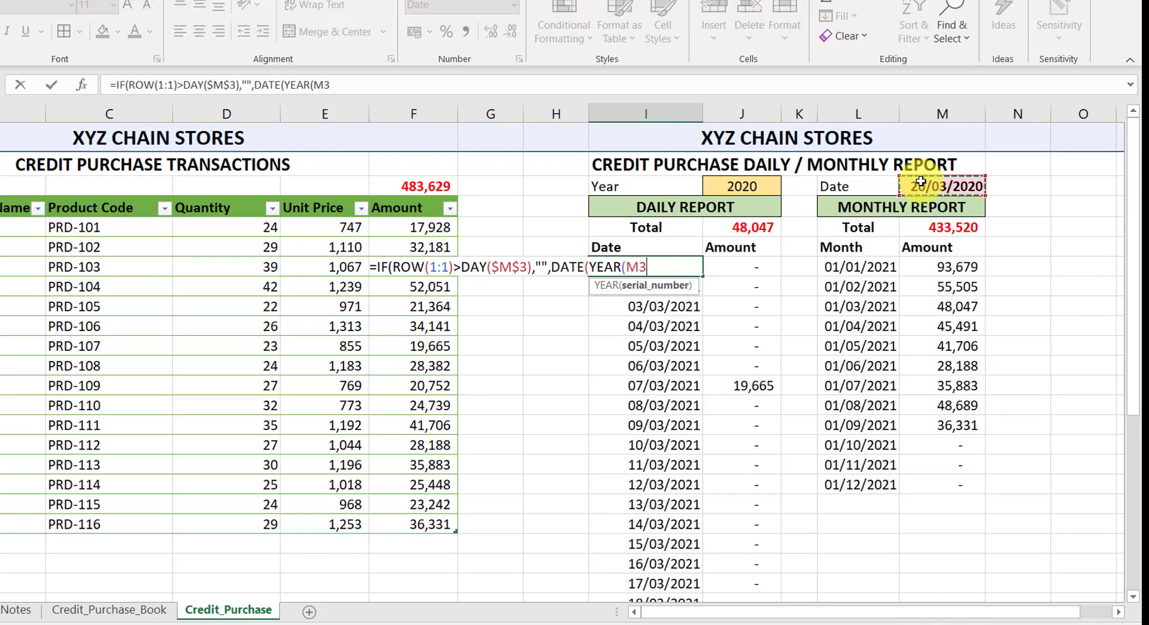
{"action": "key", "text": "F4"}
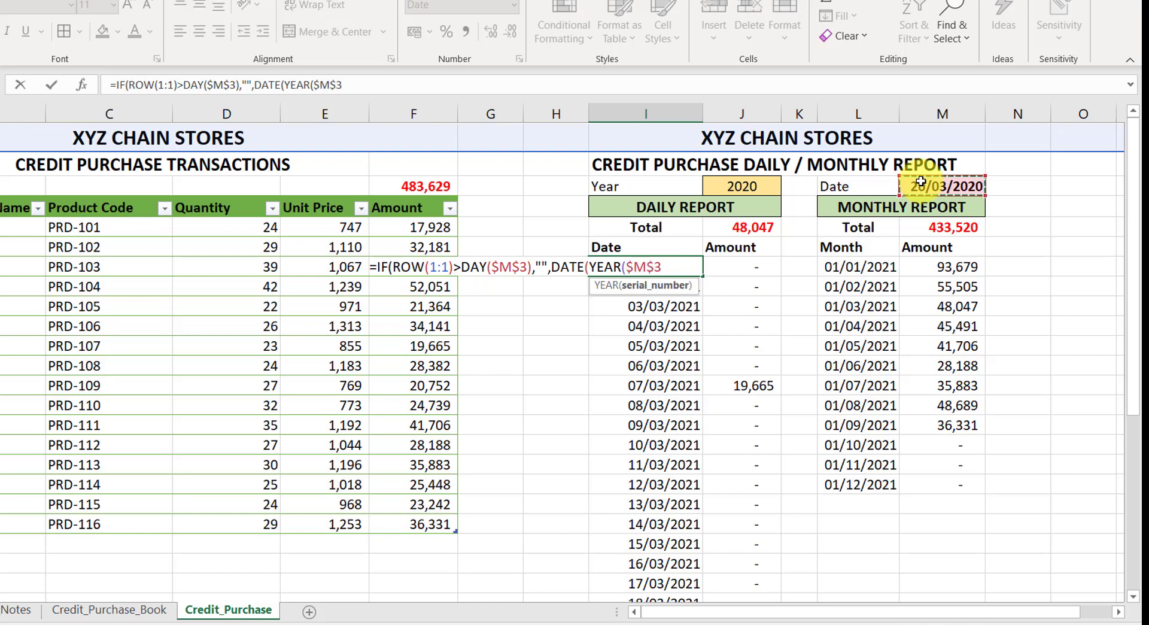
{"action": "type", "text": "),"}
{"action": "type", "text": "mon"}
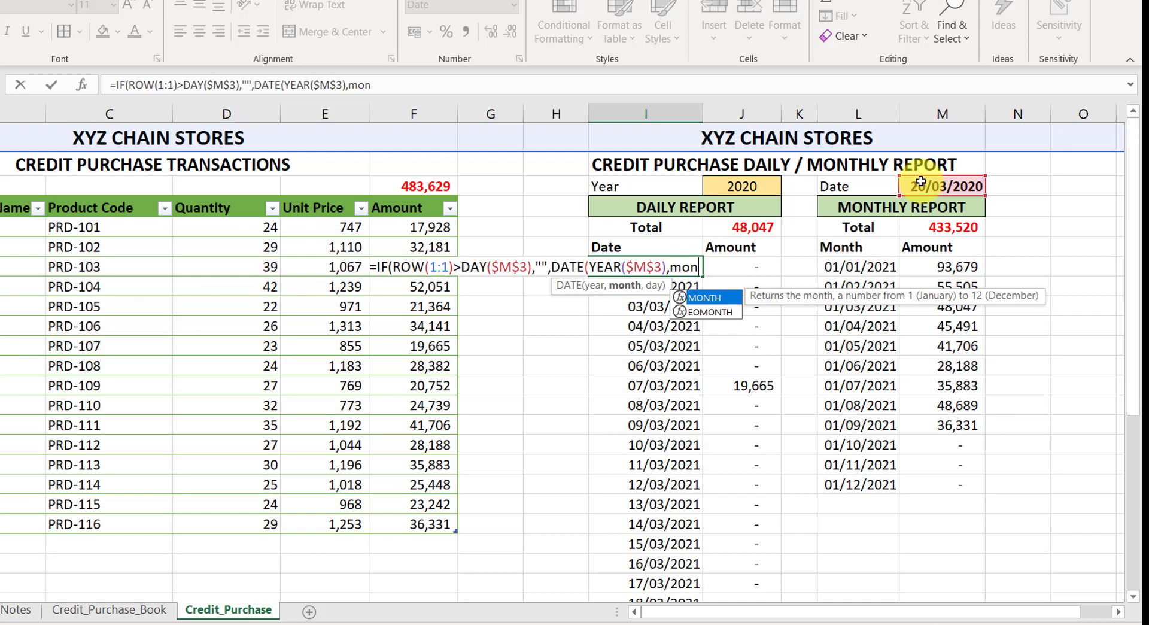
{"action": "key", "text": "Tab"}
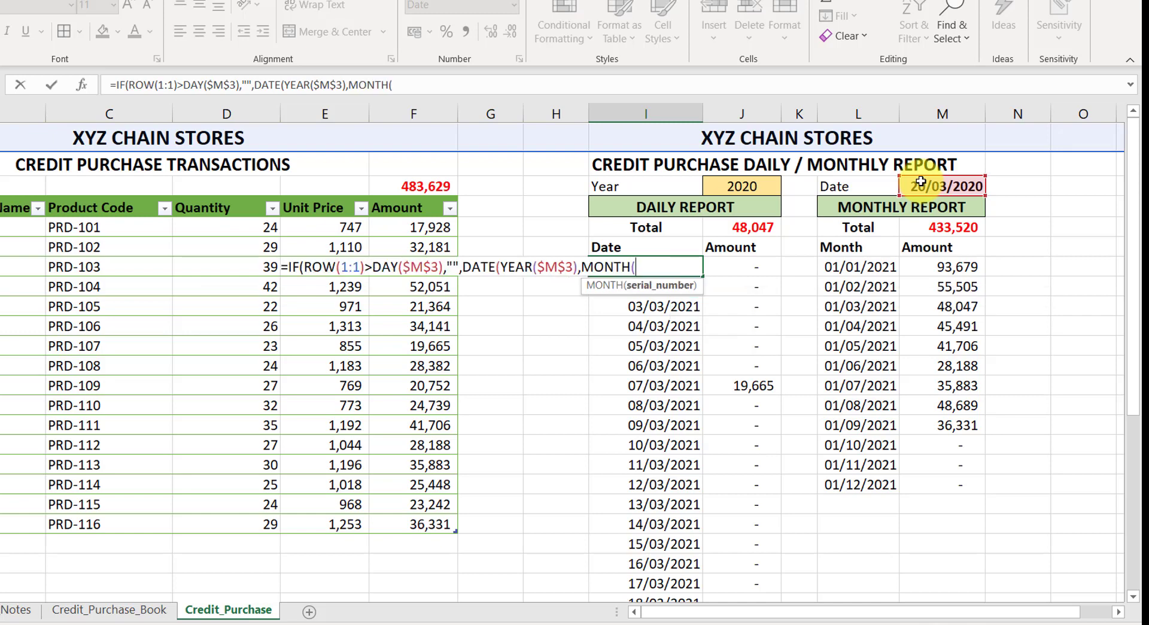
{"action": "left_click", "coordinate": [935, 188]}
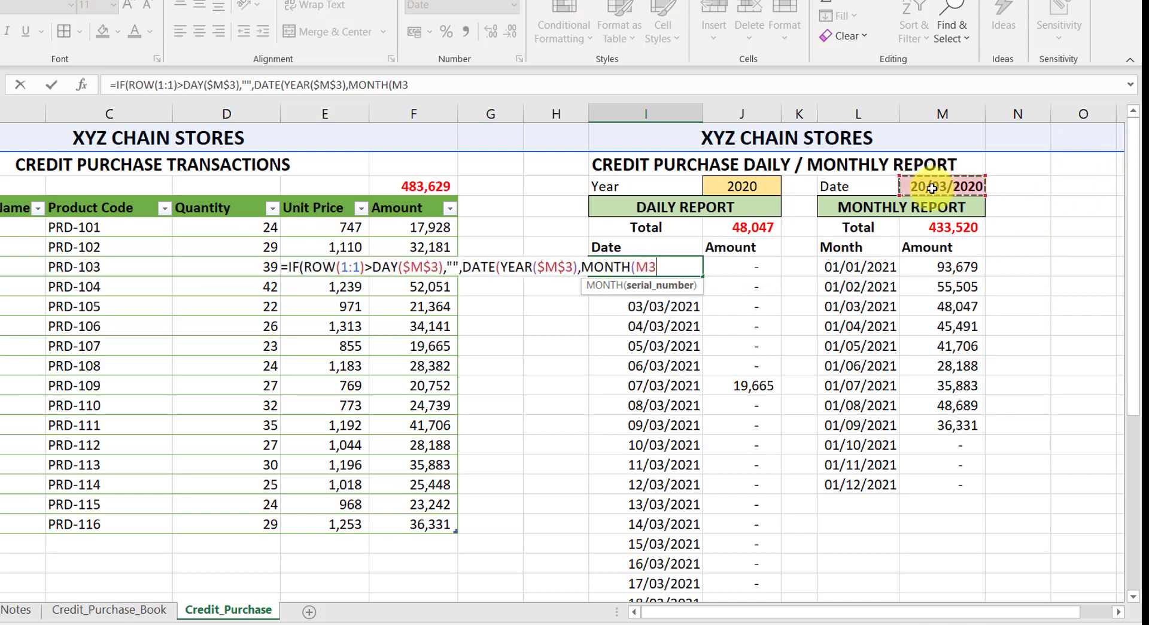
{"action": "key", "text": "F4"}
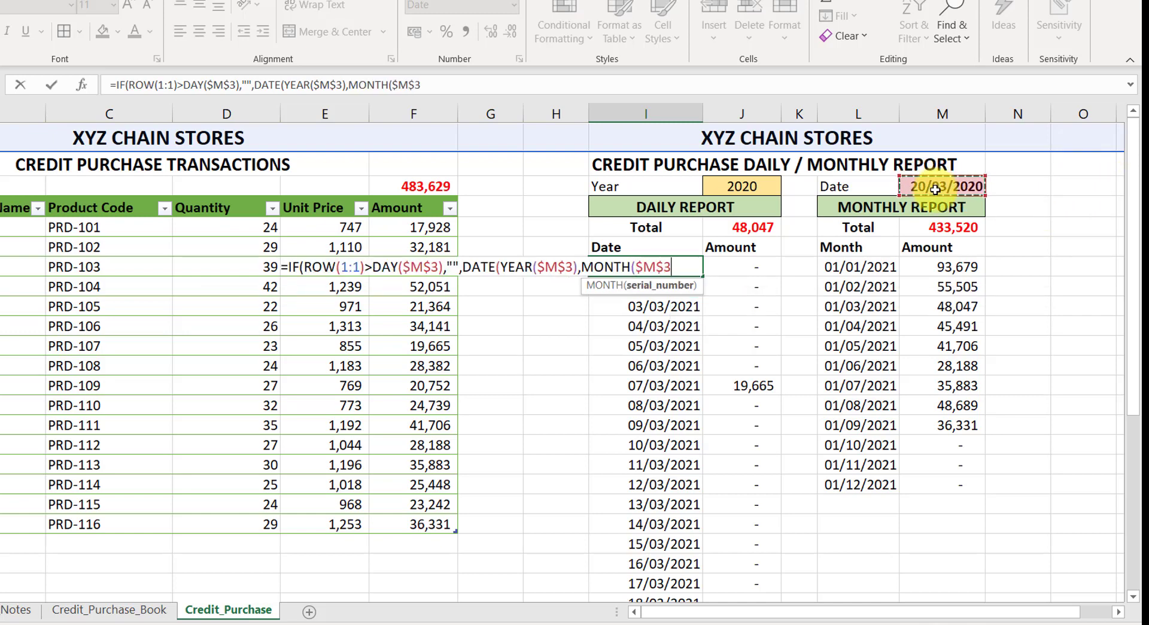
{"action": "type", "text": ")"}
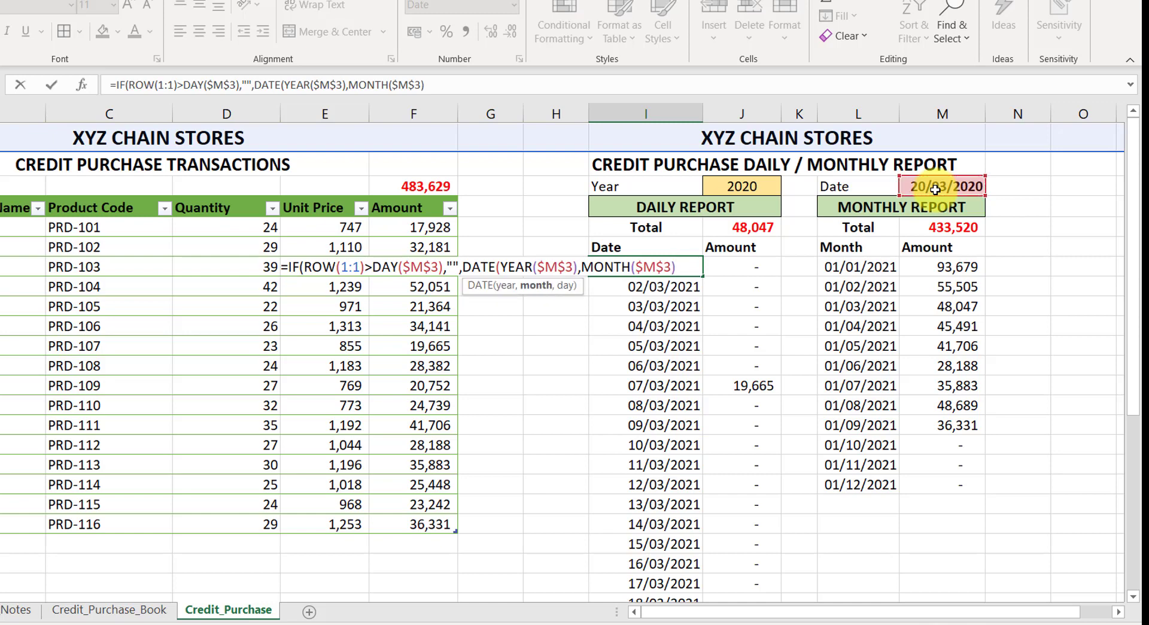
{"action": "type", "text": ","}
{"action": "type", "text": "row"}
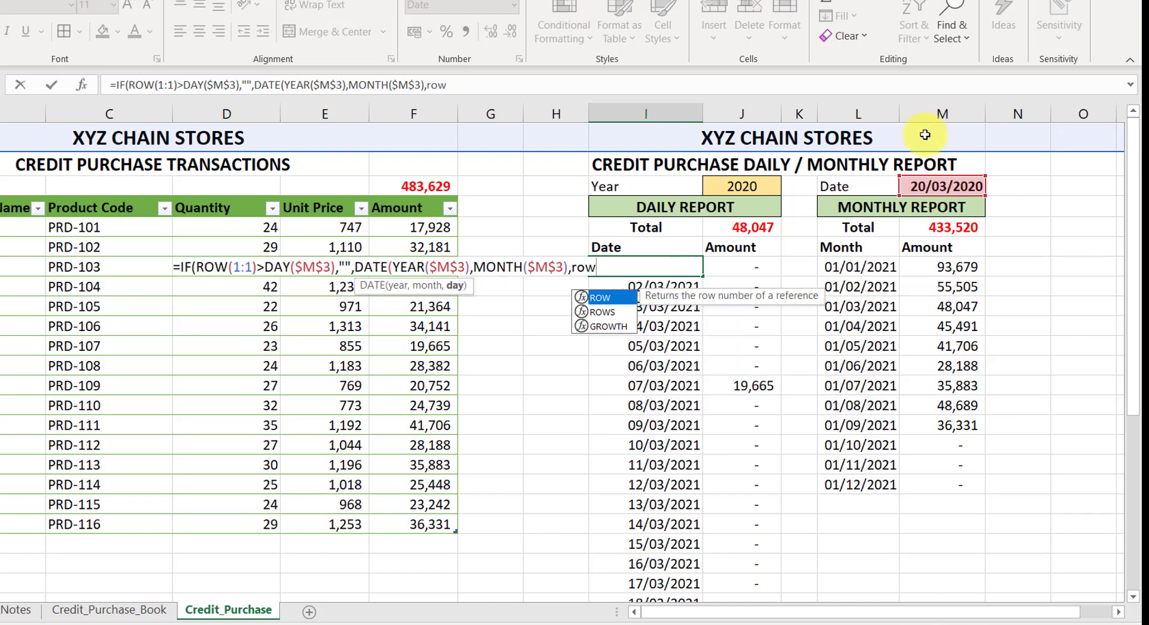
{"action": "key", "text": "Tab"}
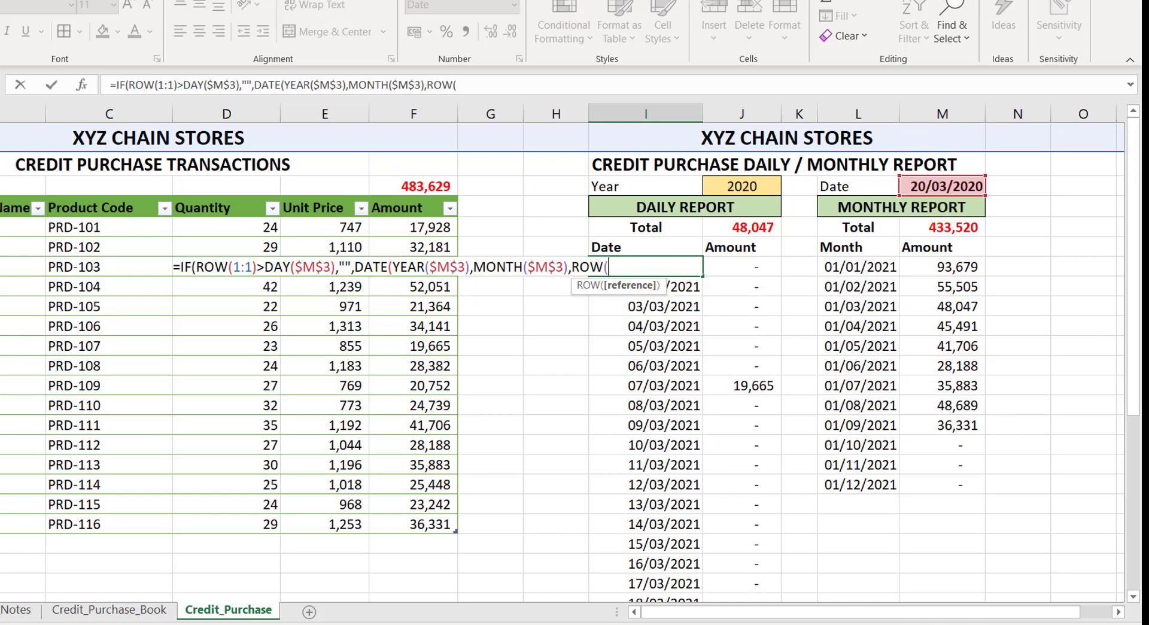
{"action": "left_click", "coordinate": [2, 137]}
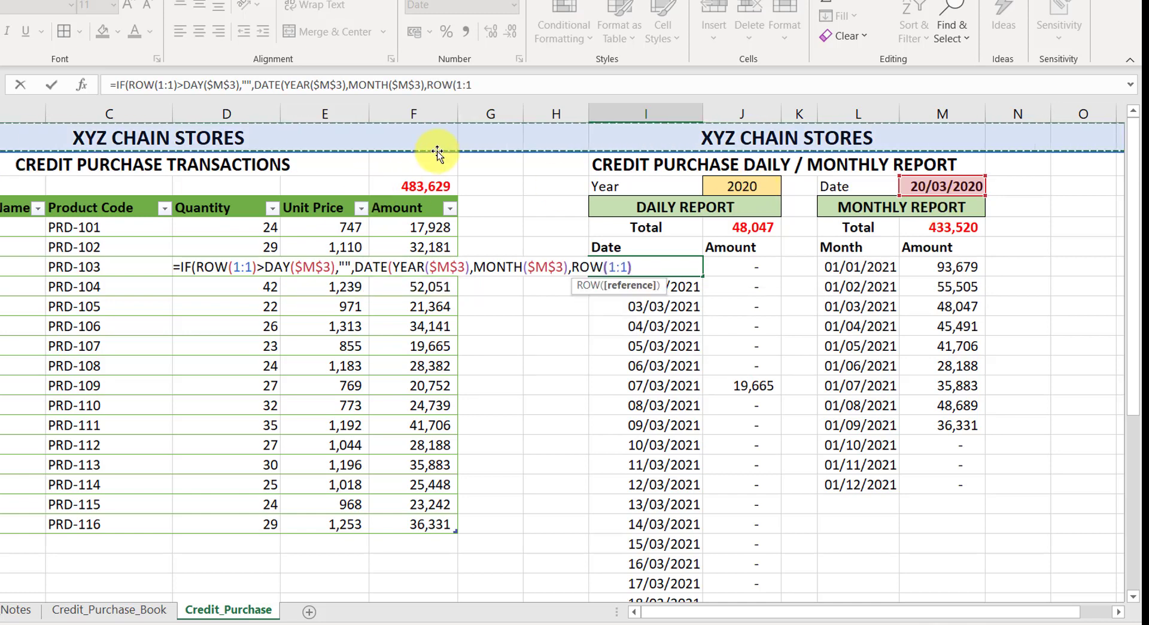
{"action": "type", "text": ")"}
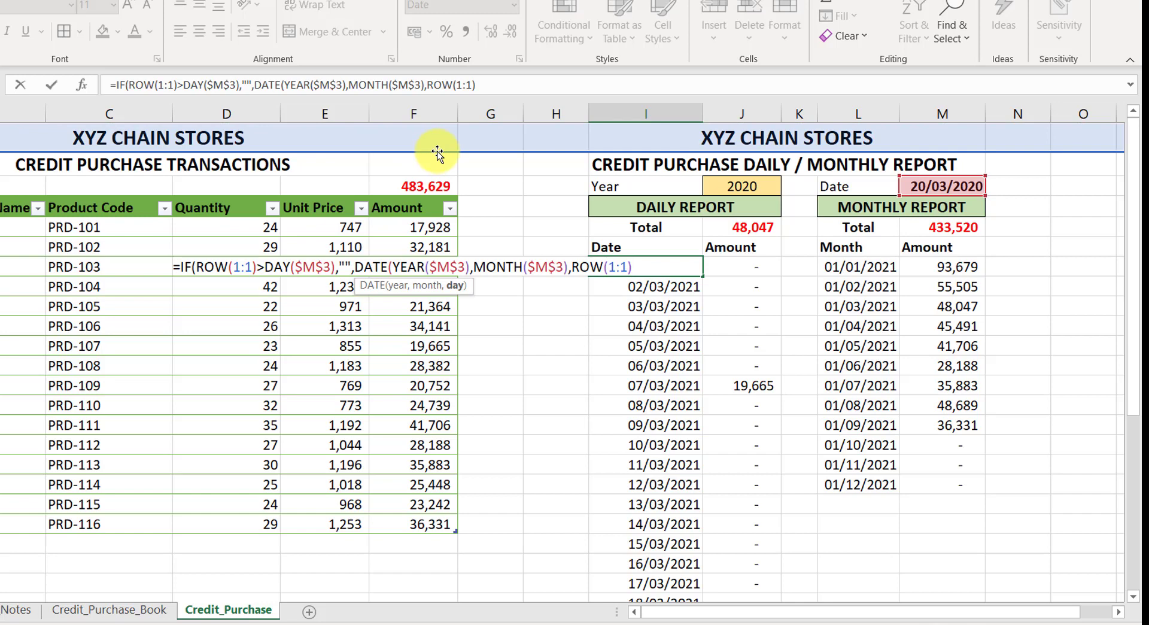
{"action": "type", "text": ")"}
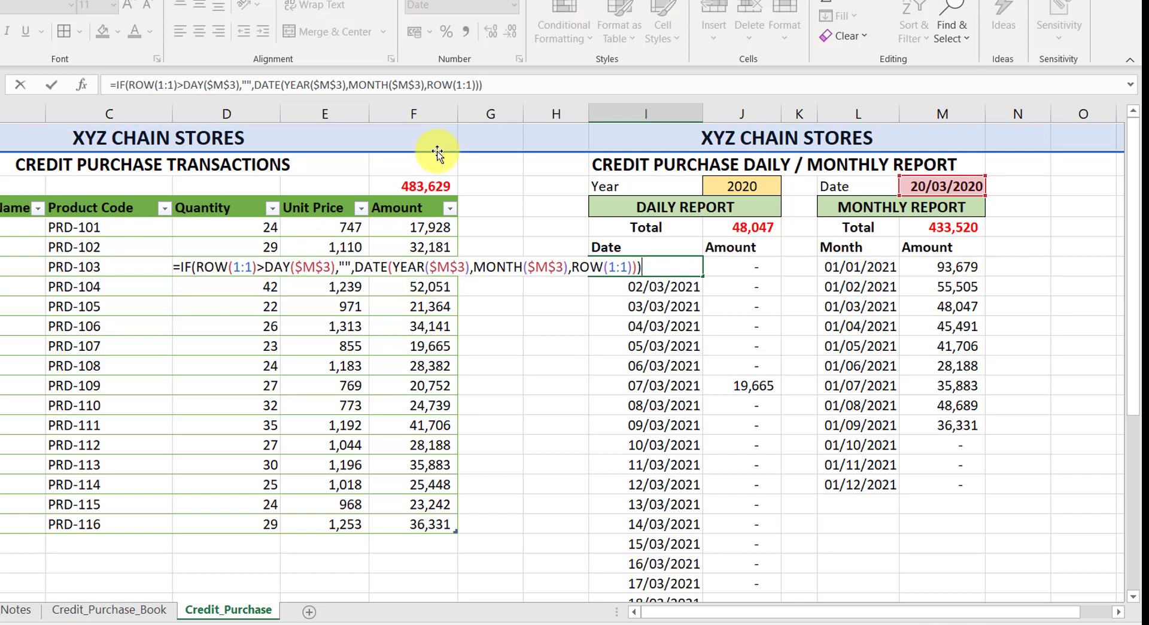
{"action": "key", "text": "Return"}
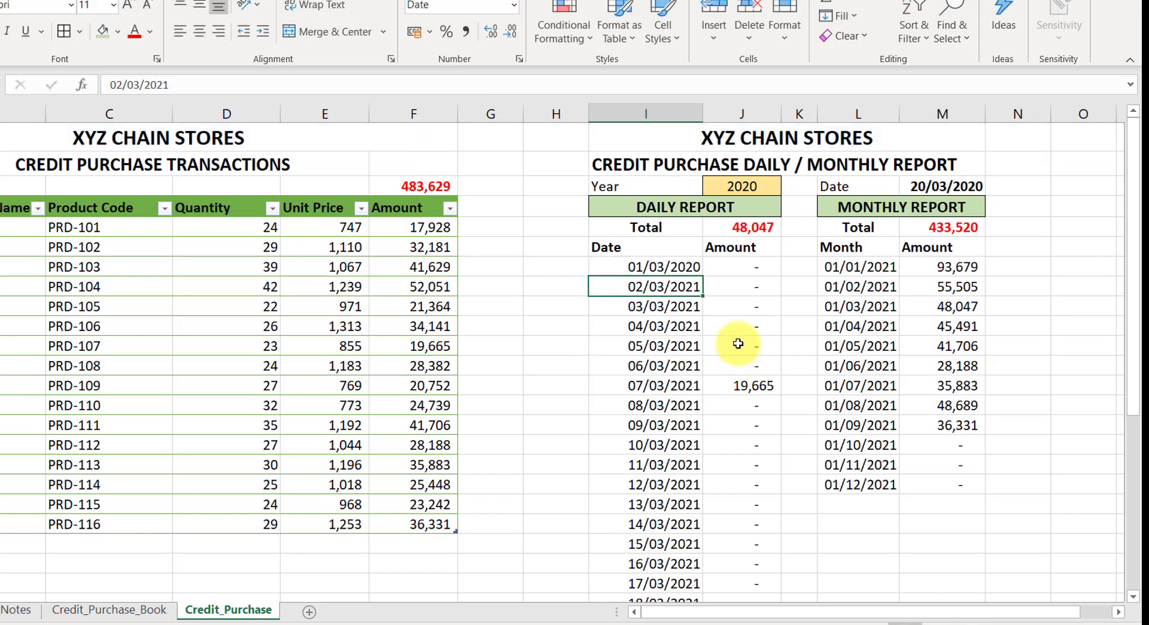
Fill the I7 date formula down through I37 and check the daily dates against the report date in M3
{"action": "left_click", "coordinate": [659, 266]}
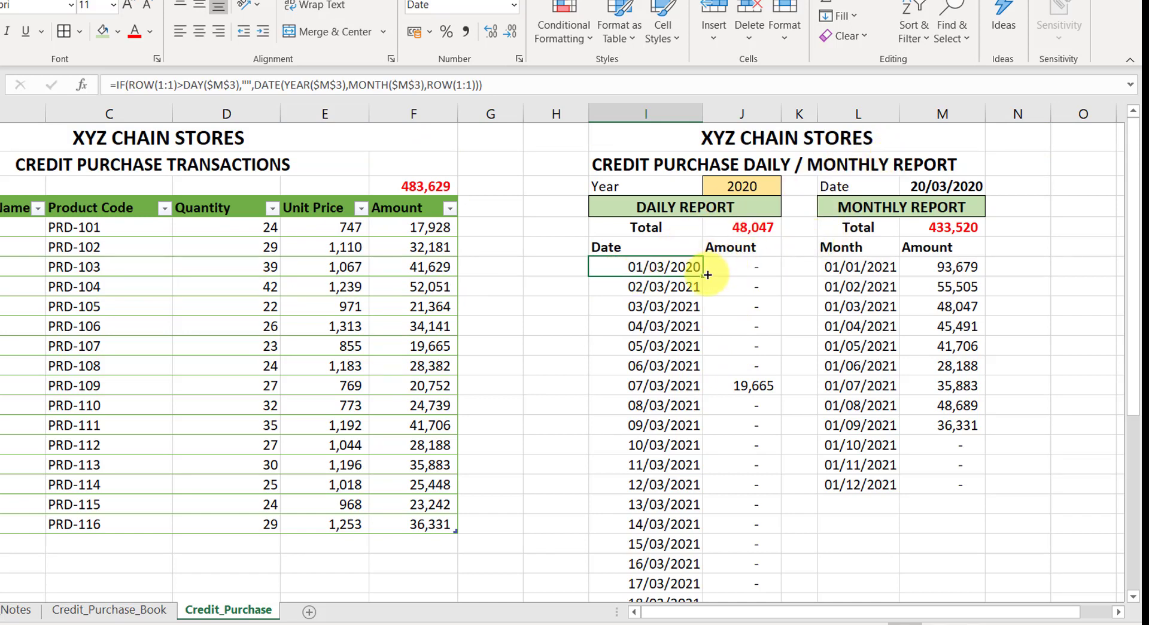
{"action": "mouse_move", "coordinate": [659, 266]}
{"action": "left_mouse_down"}
{"action": "mouse_move", "coordinate": [646, 598]}
{"action": "mouse_move", "coordinate": [655, 554]}
{"action": "left_mouse_up"}
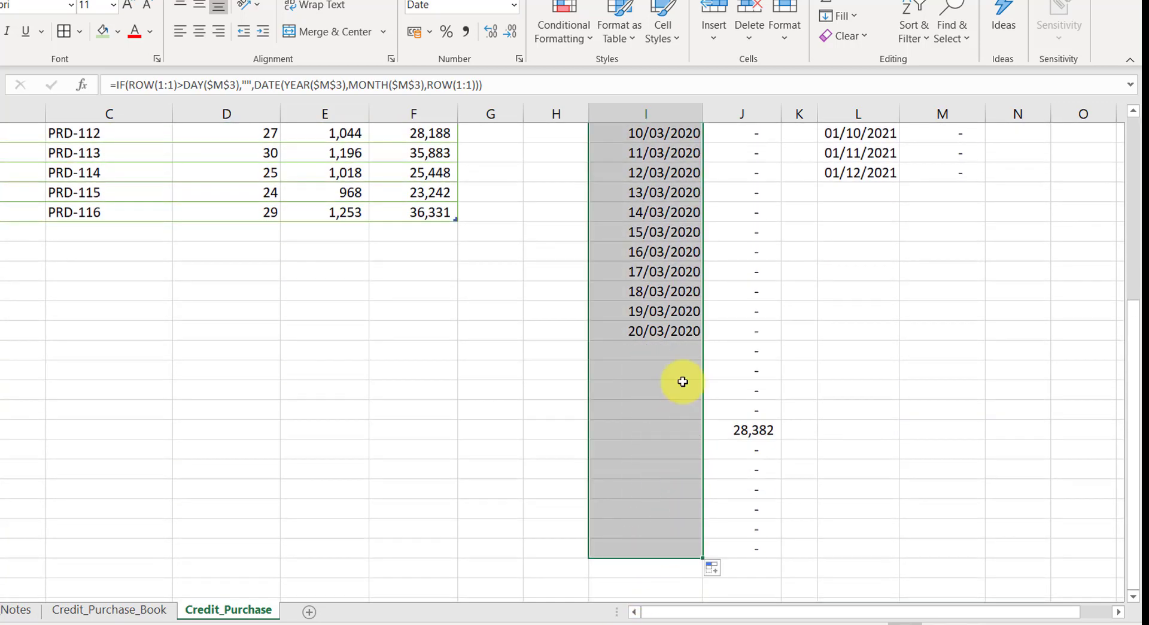
{"action": "scroll", "coordinate": [654, 389], "scroll_direction": "up", "scroll_amount": 5}
{"action": "left_click", "coordinate": [613, 406]}
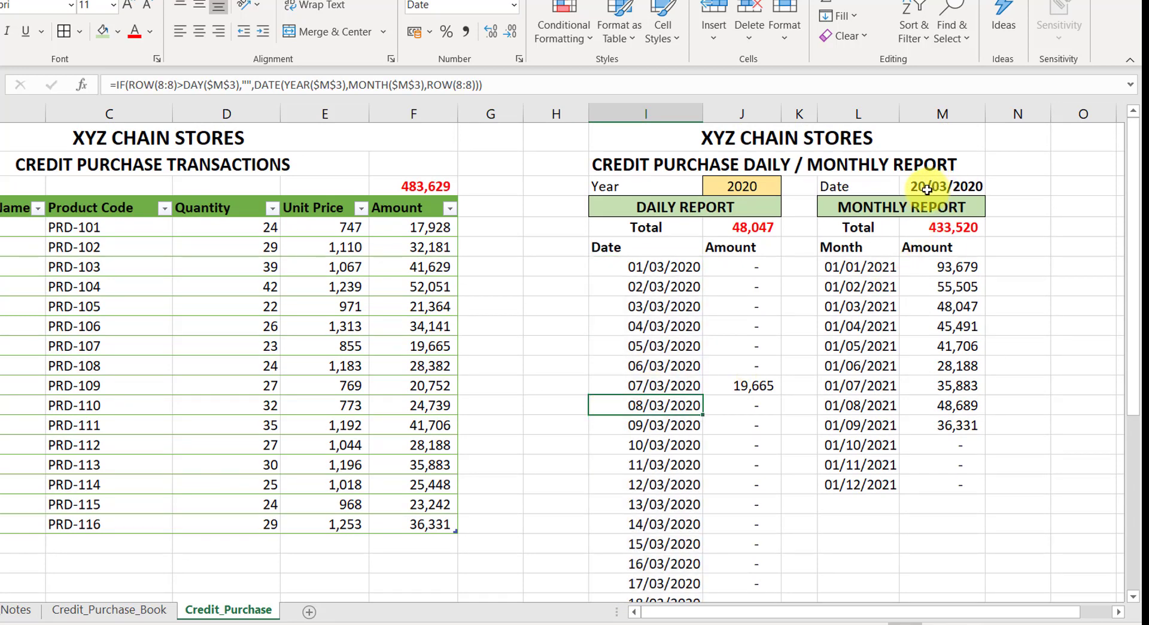
{"action": "scroll", "coordinate": [736, 544], "scroll_direction": "down", "scroll_amount": 4}
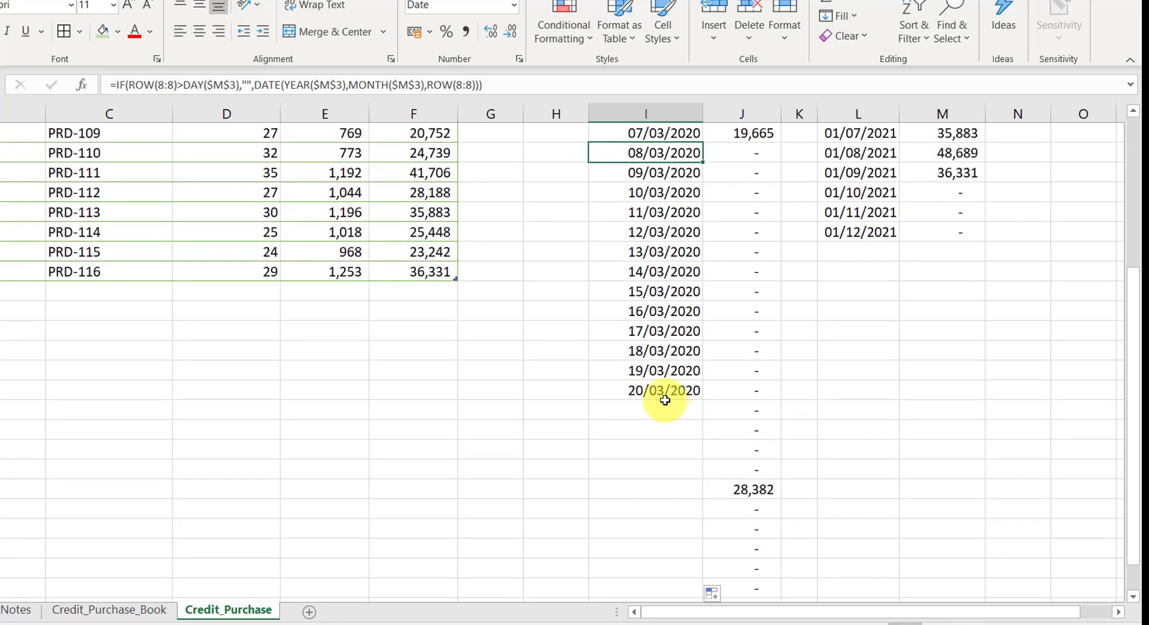
{"action": "scroll", "coordinate": [665, 400], "scroll_direction": "up", "scroll_amount": 3}
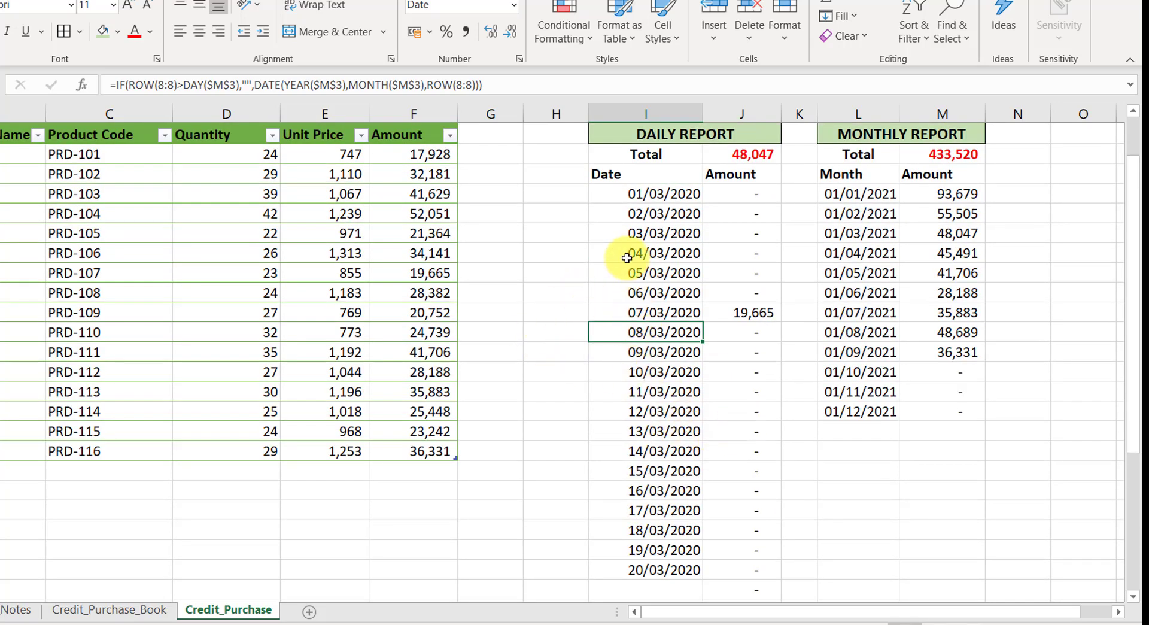
{"action": "scroll", "coordinate": [634, 287], "scroll_direction": "up", "scroll_amount": 1}
{"action": "left_click", "coordinate": [661, 266]}
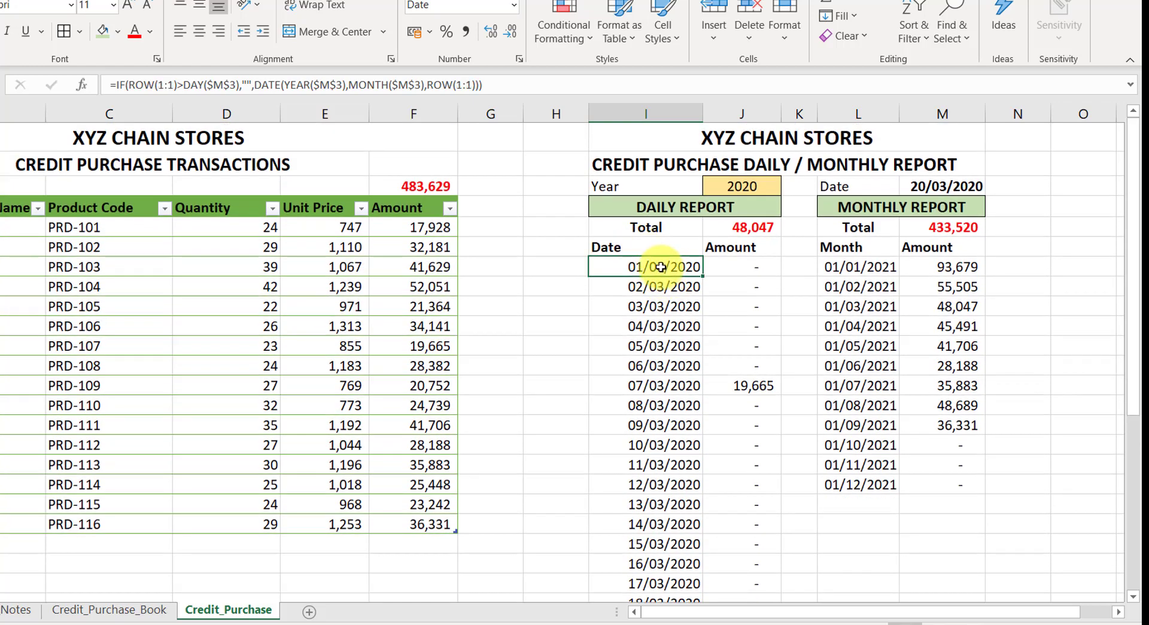
Replace the $M$3 argument of DAY in the I7 formula with the start of a nested date, DATE(YEAR($M$3)
{"action": "double_click", "coordinate": [661, 267]}
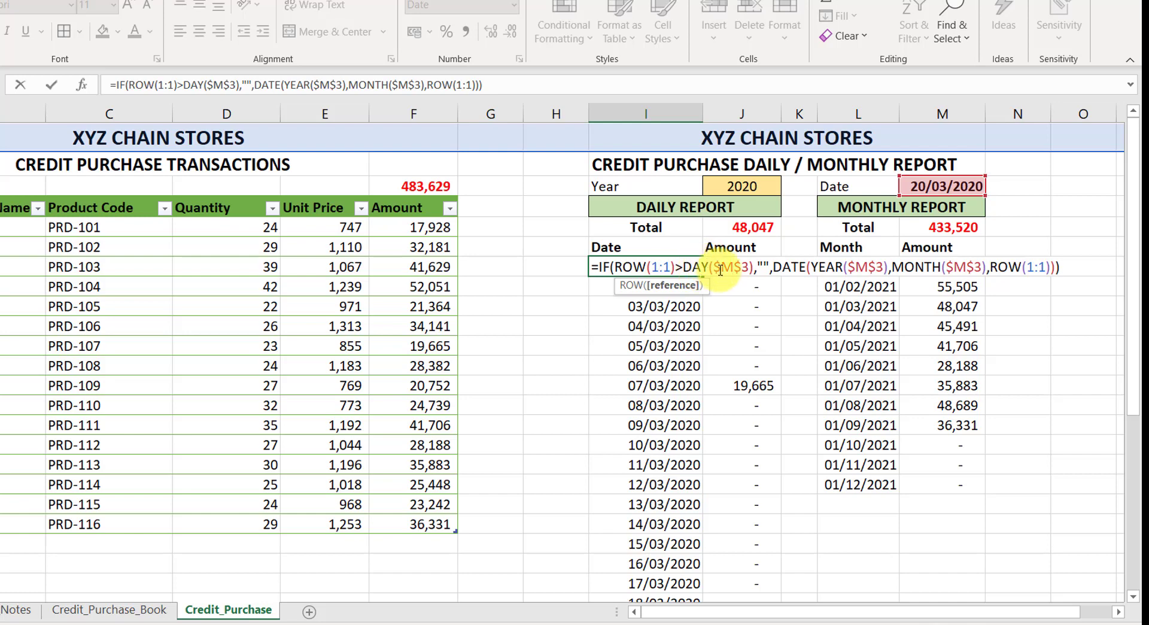
{"action": "left_click_drag", "start_coordinate": [713, 268], "coordinate": [748, 267]}
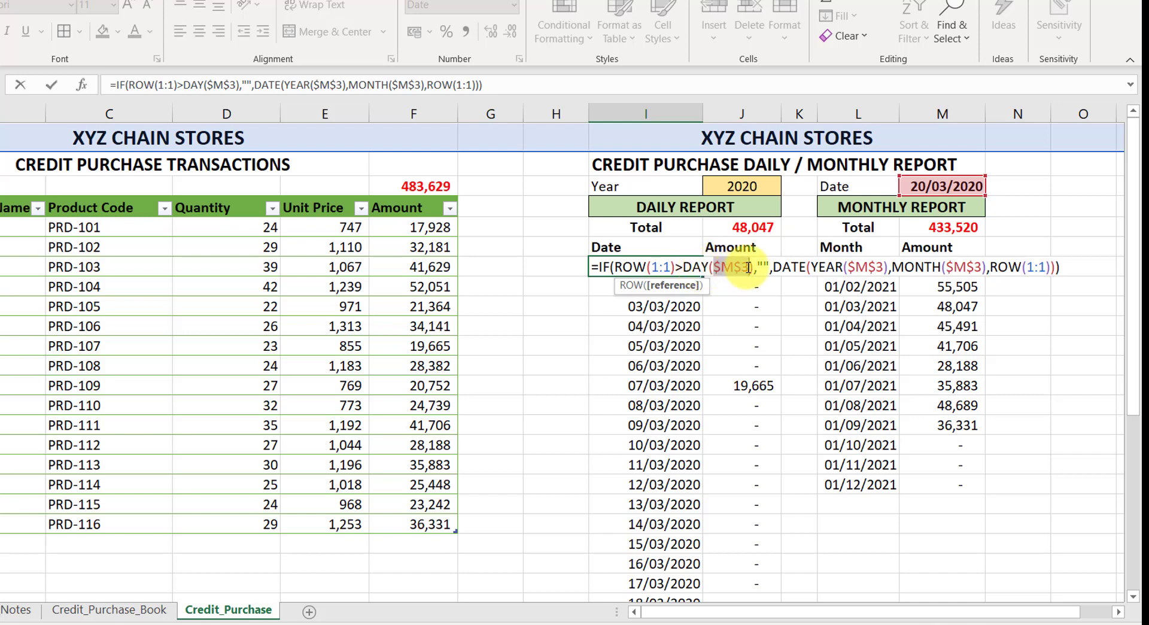
{"action": "key", "text": "Delete"}
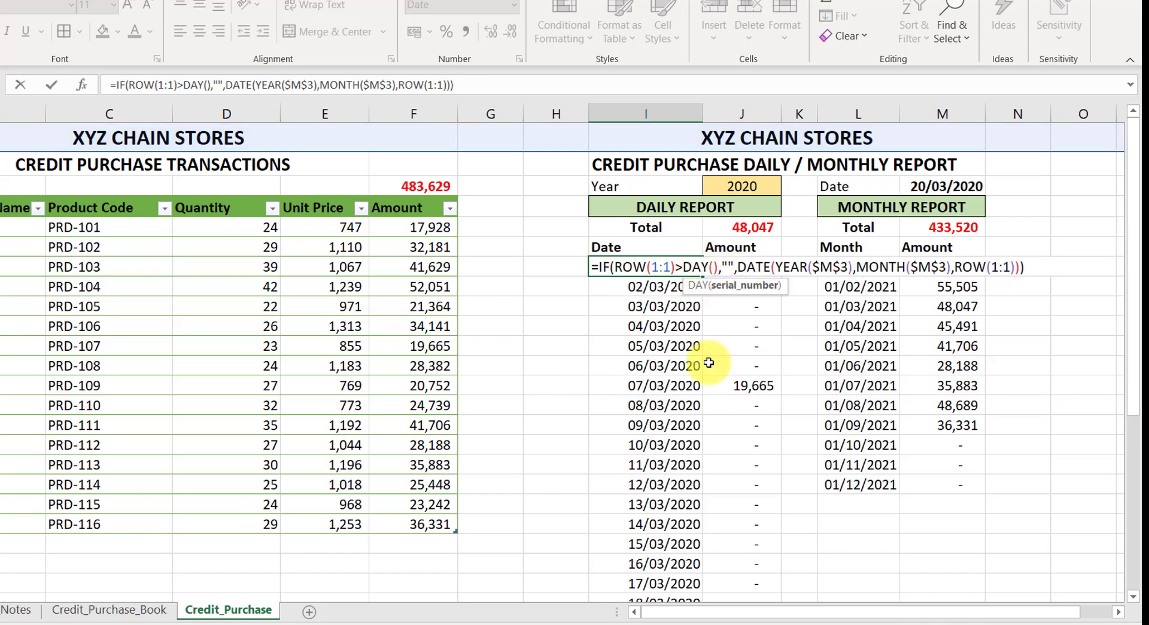
{"action": "type", "text": "date"}
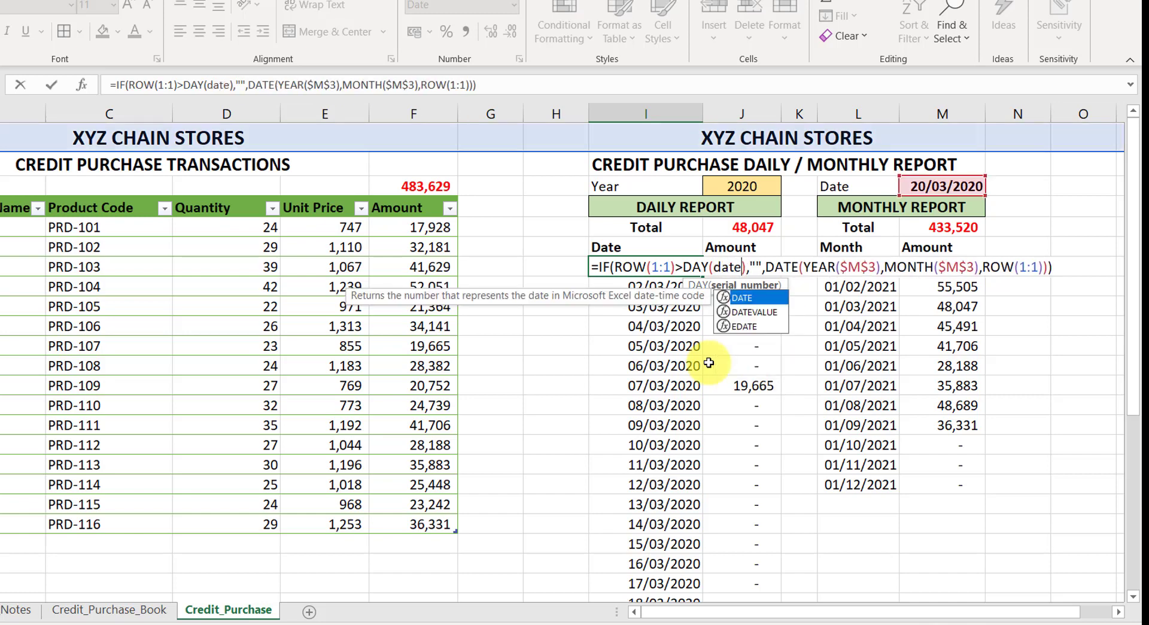
{"action": "key", "text": "Tab"}
{"action": "type", "text": "yea"}
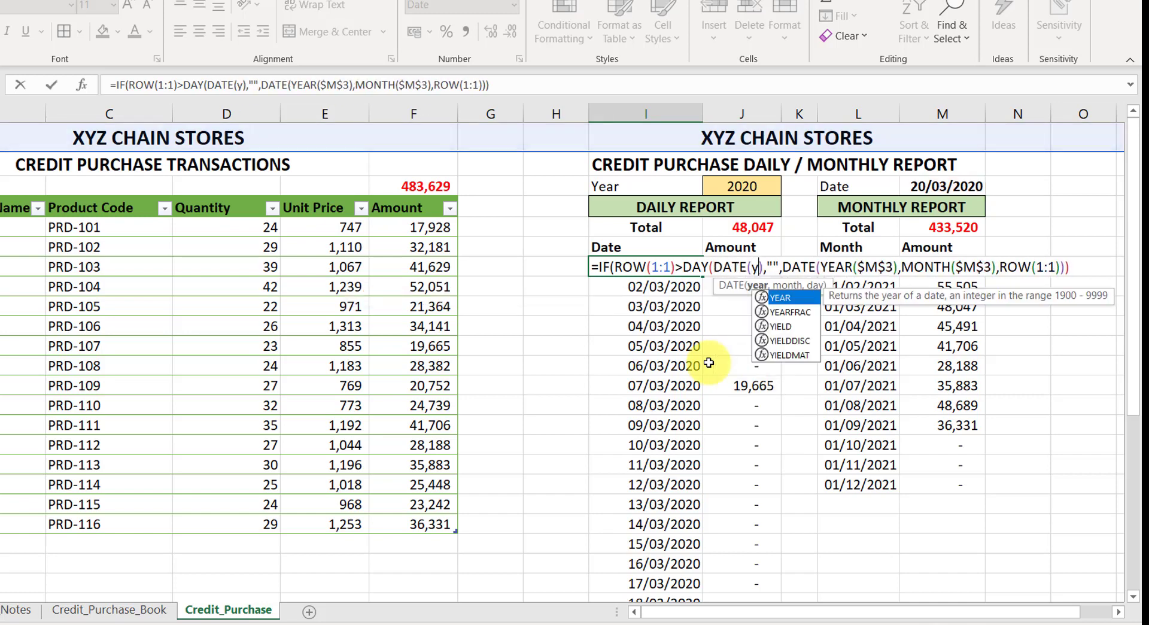
{"action": "key", "text": "Tab"}
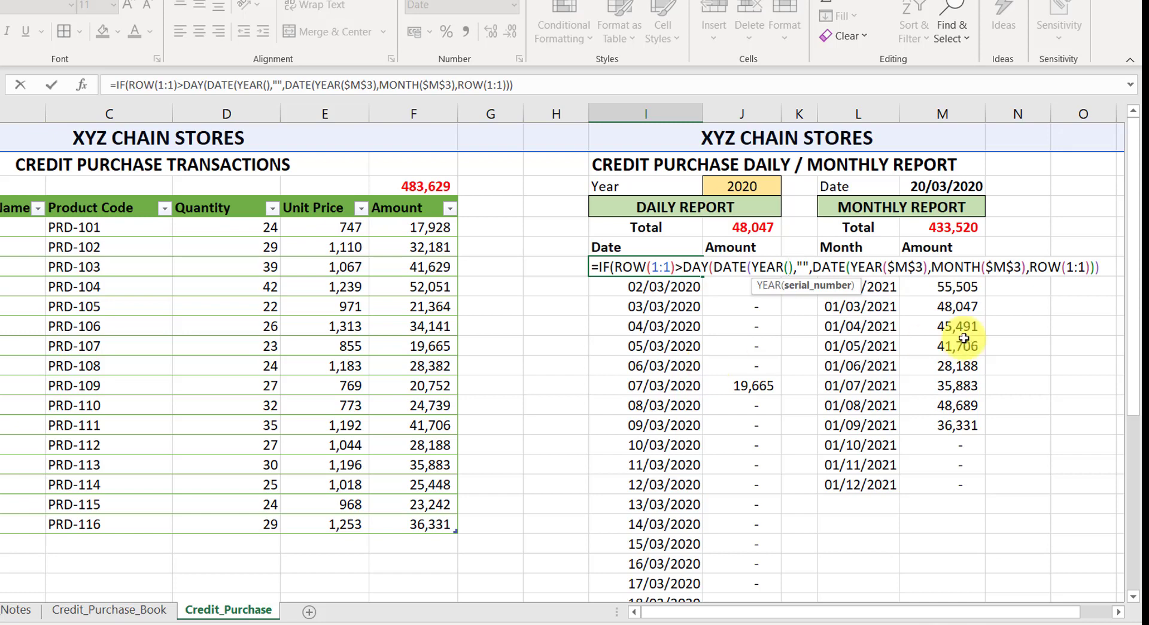
{"action": "left_click", "coordinate": [945, 185]}
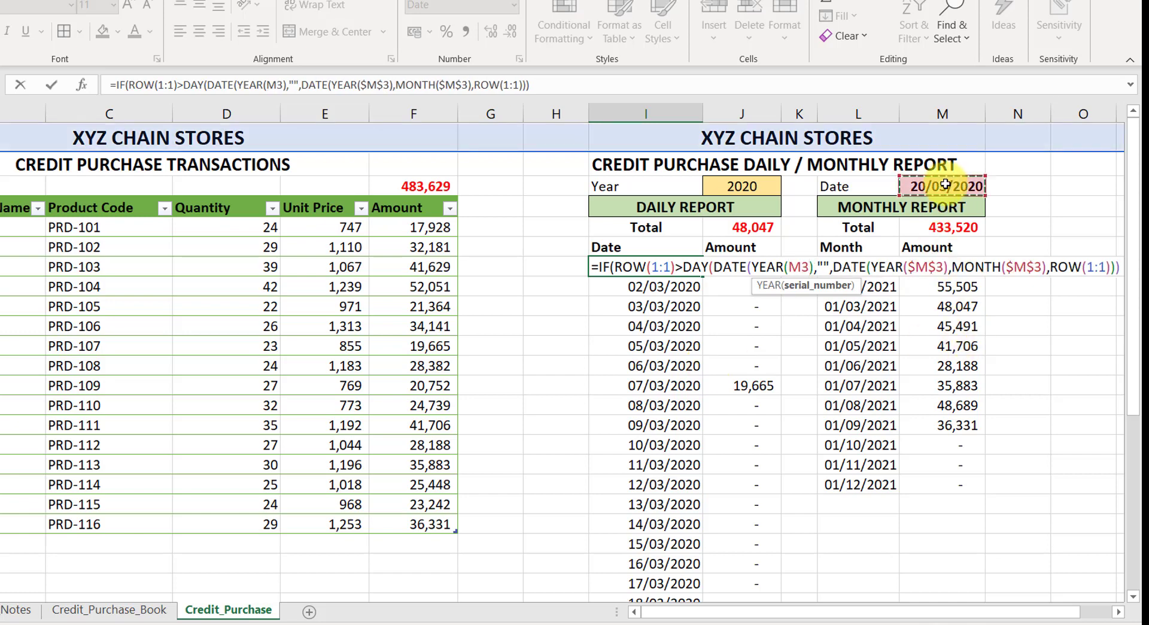
{"action": "key", "text": "F4"}
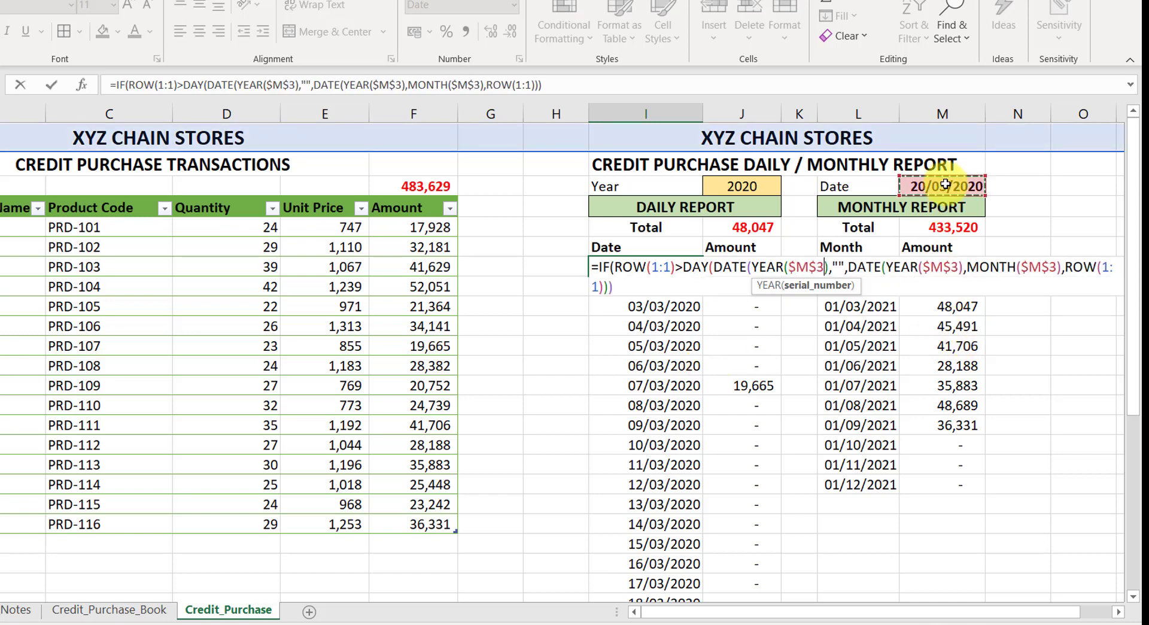
Add MONTH(M3)+1 as the month and 0 as the day of the nested DATE in I7, closing that function
{"action": "type", "text": ",mon"}
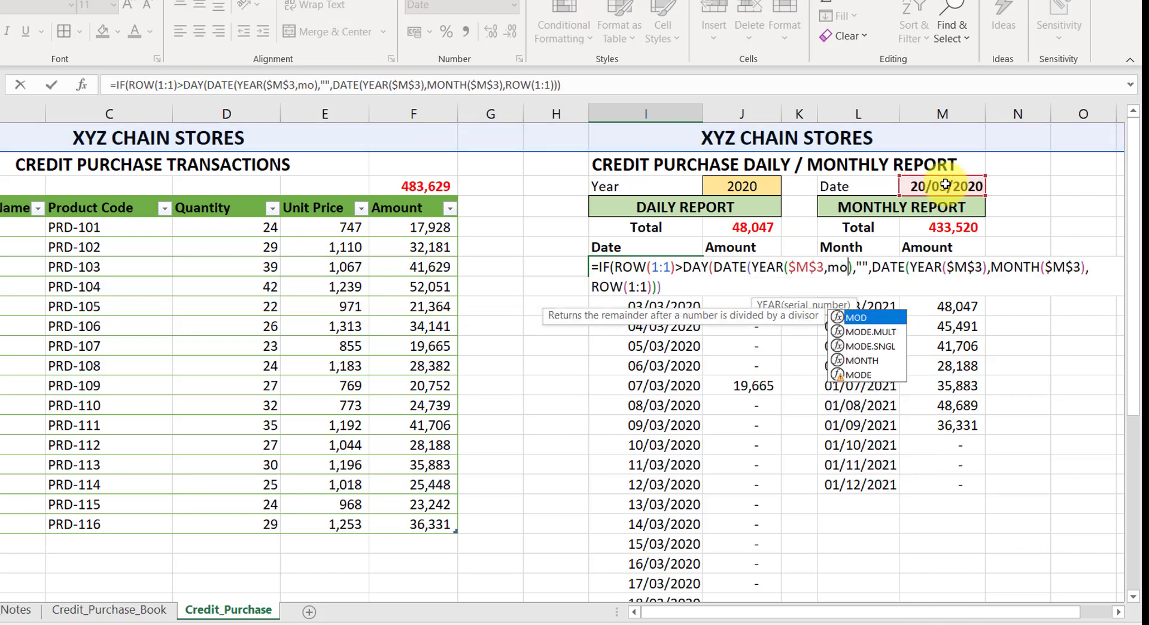
{"action": "key", "text": "Tab"}
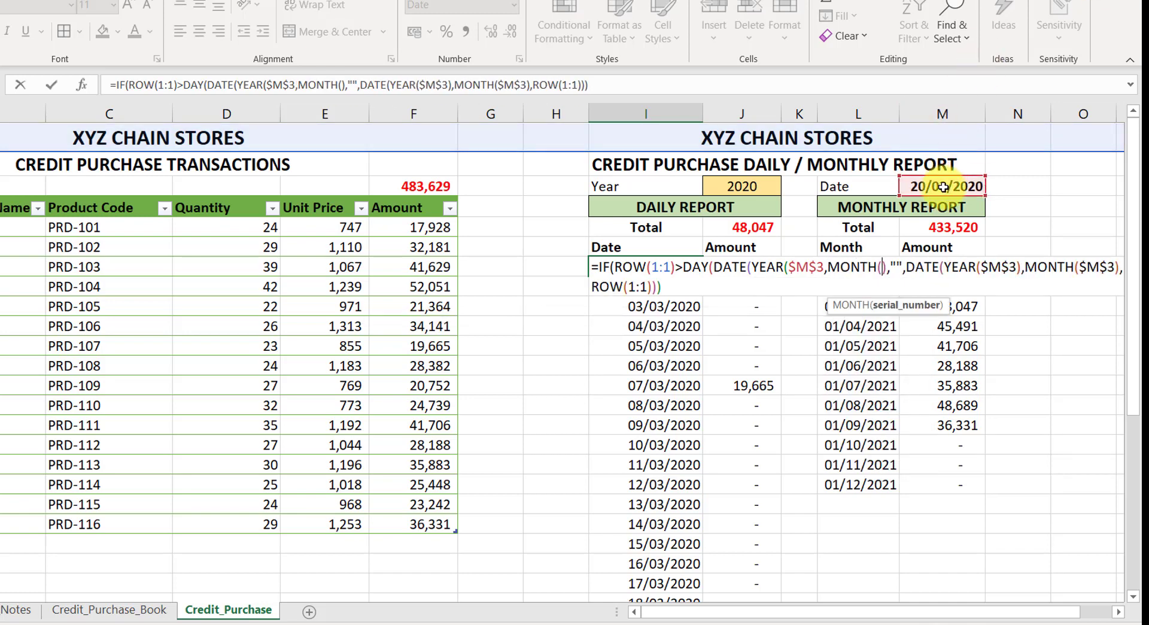
{"action": "left_click", "coordinate": [952, 189]}
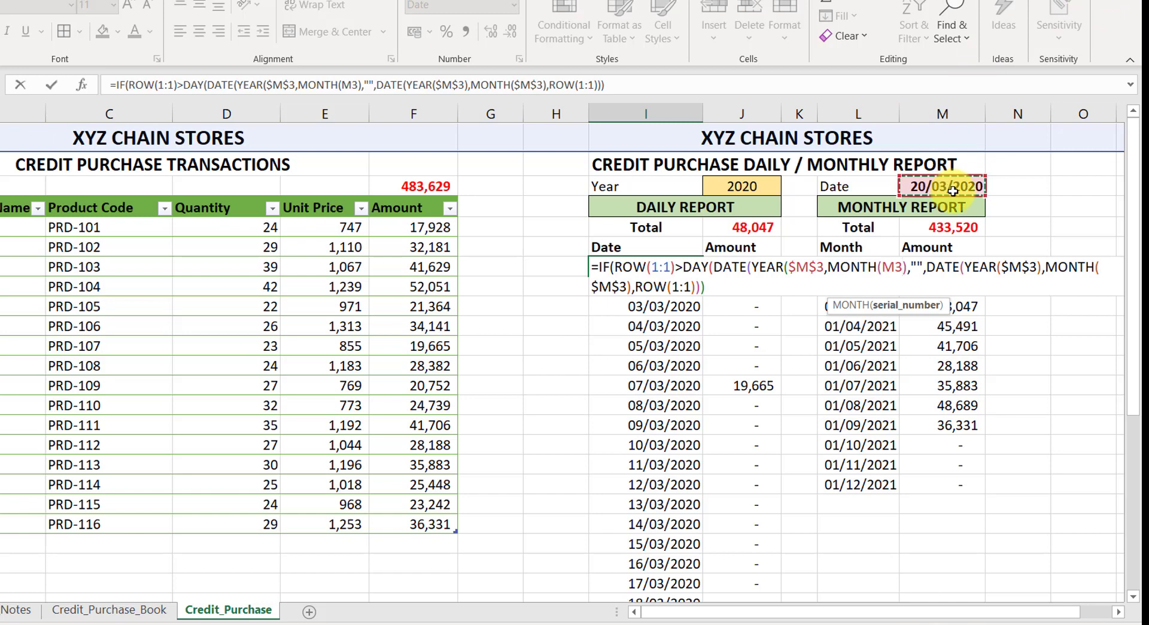
{"action": "left_click", "coordinate": [905, 268]}
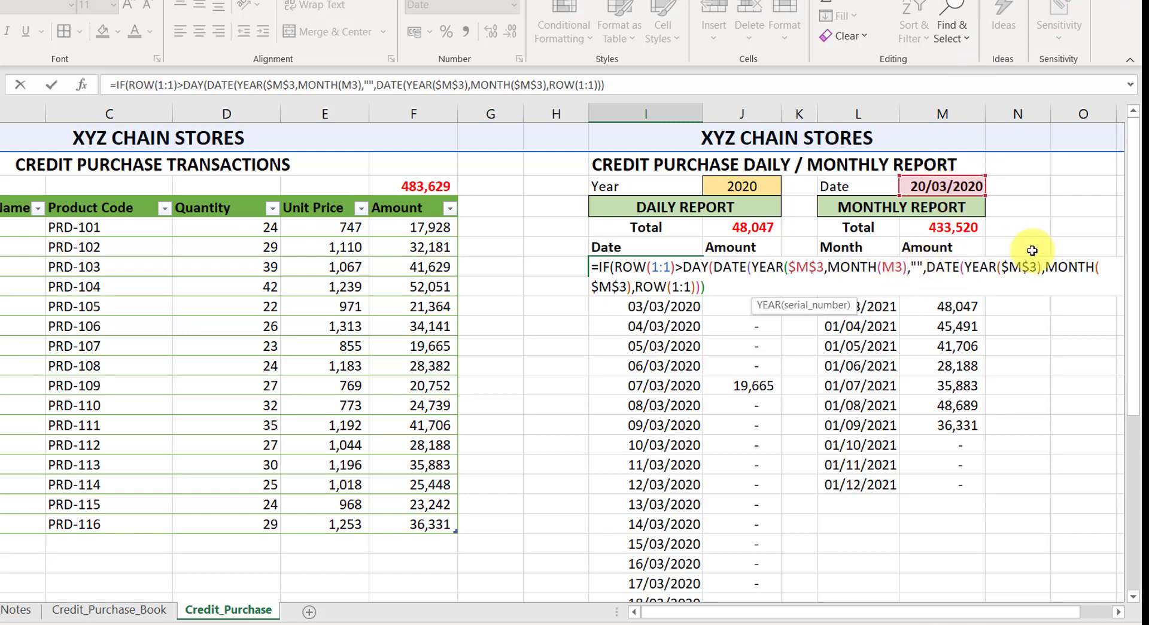
{"action": "type", "text": "+"}
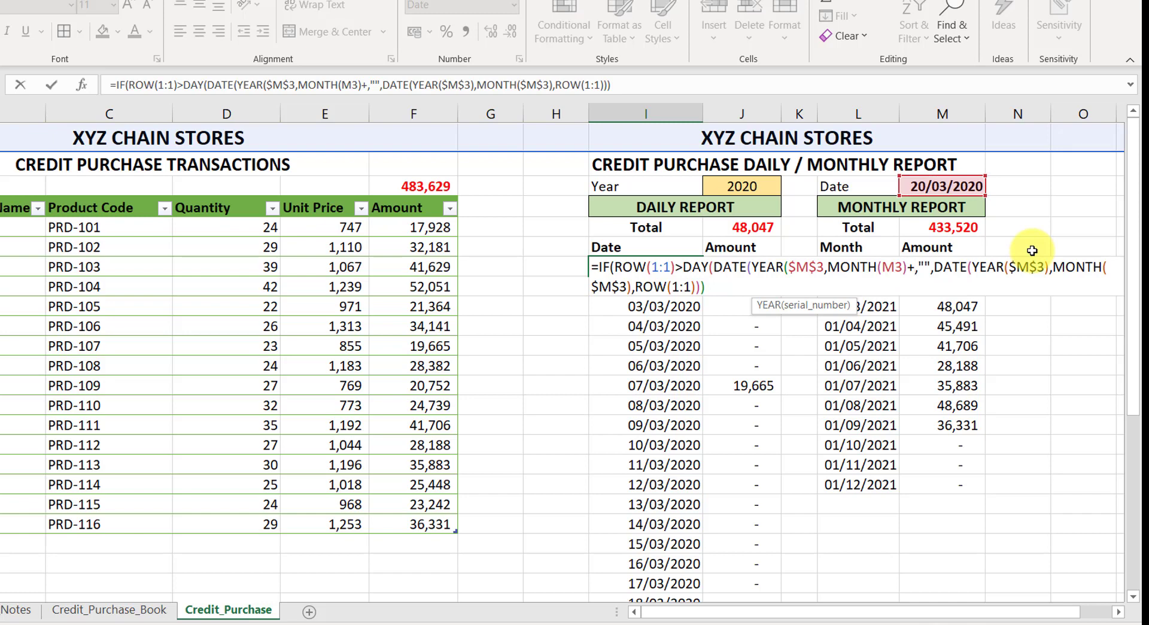
{"action": "type", "text": "1"}
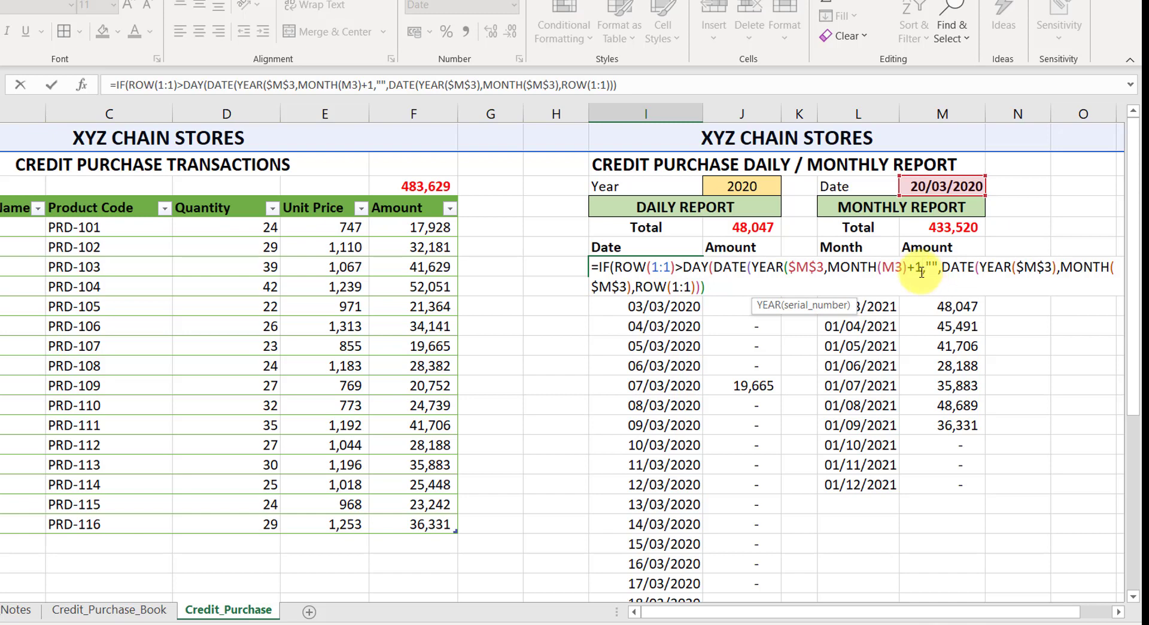
{"action": "type", "text": ",0"}
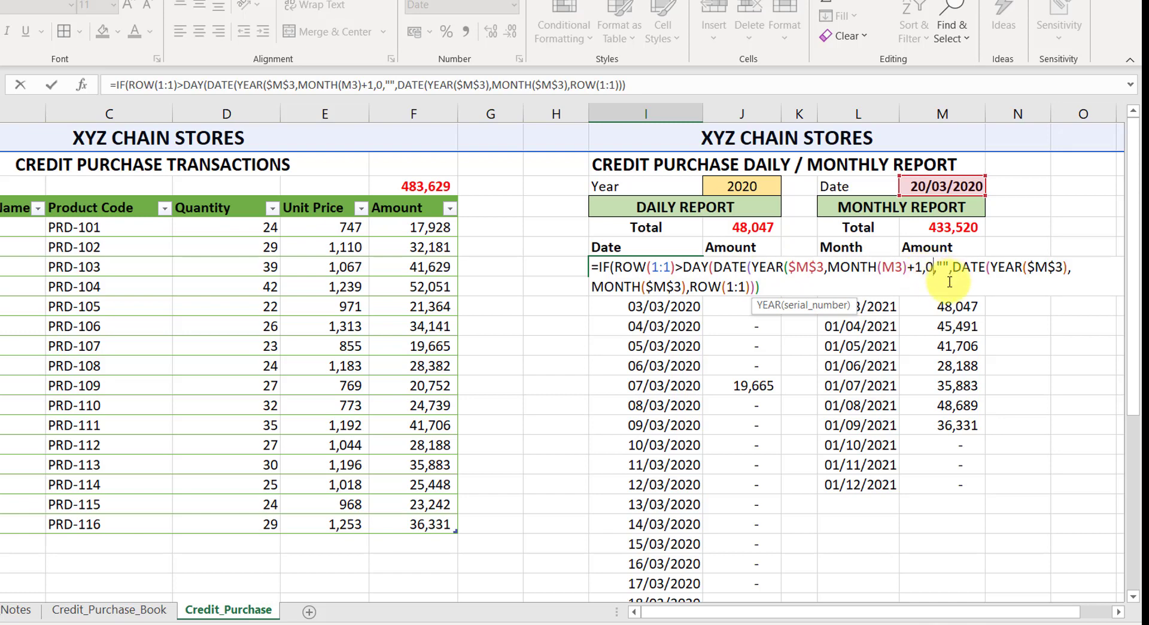
{"action": "type", "text": ")"}
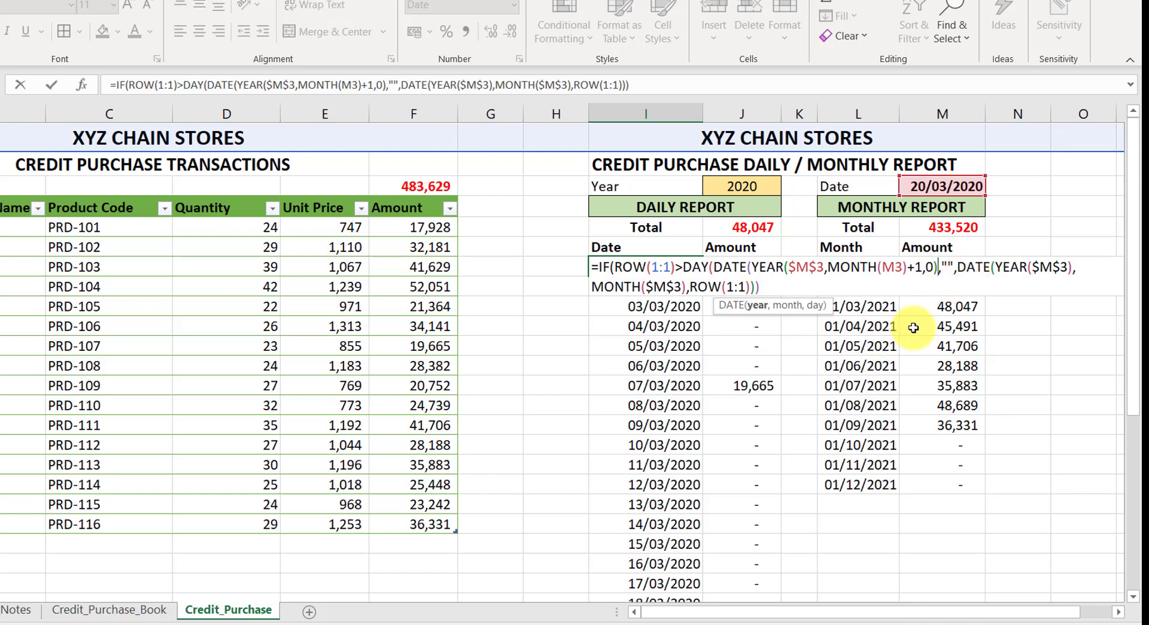
Add the missing closing parentheses after YEAR($M$3 and after the nested DATE inside DAY, and enter the I7 formula
{"action": "left_click", "coordinate": [826, 270]}
{"action": "type", "text": ")"}
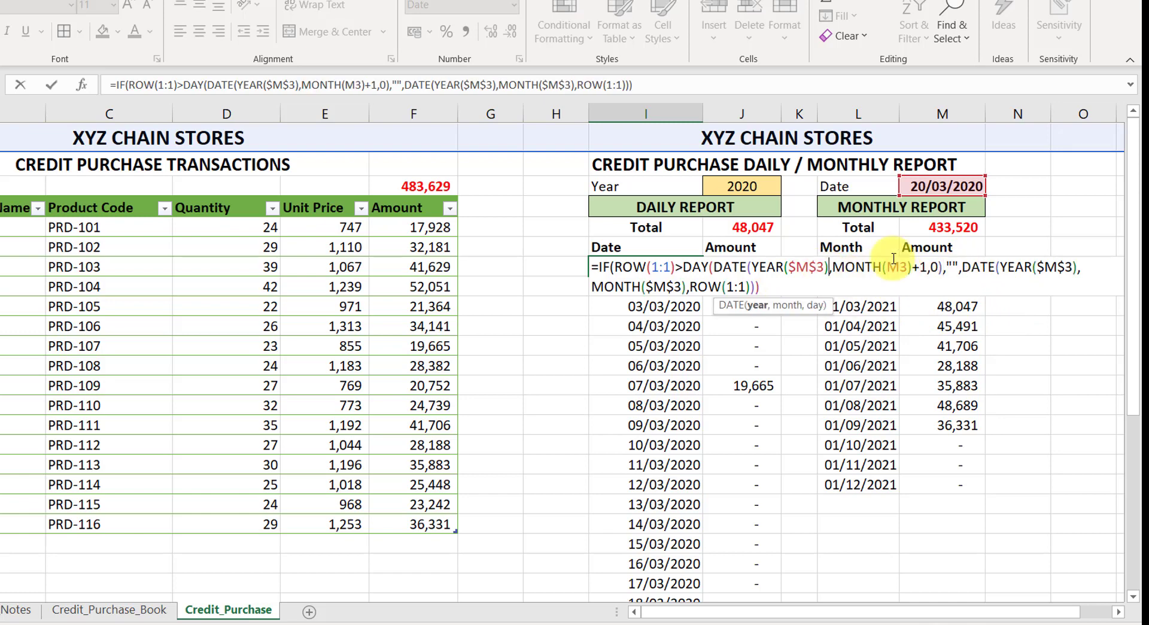
{"action": "left_click", "coordinate": [942, 268]}
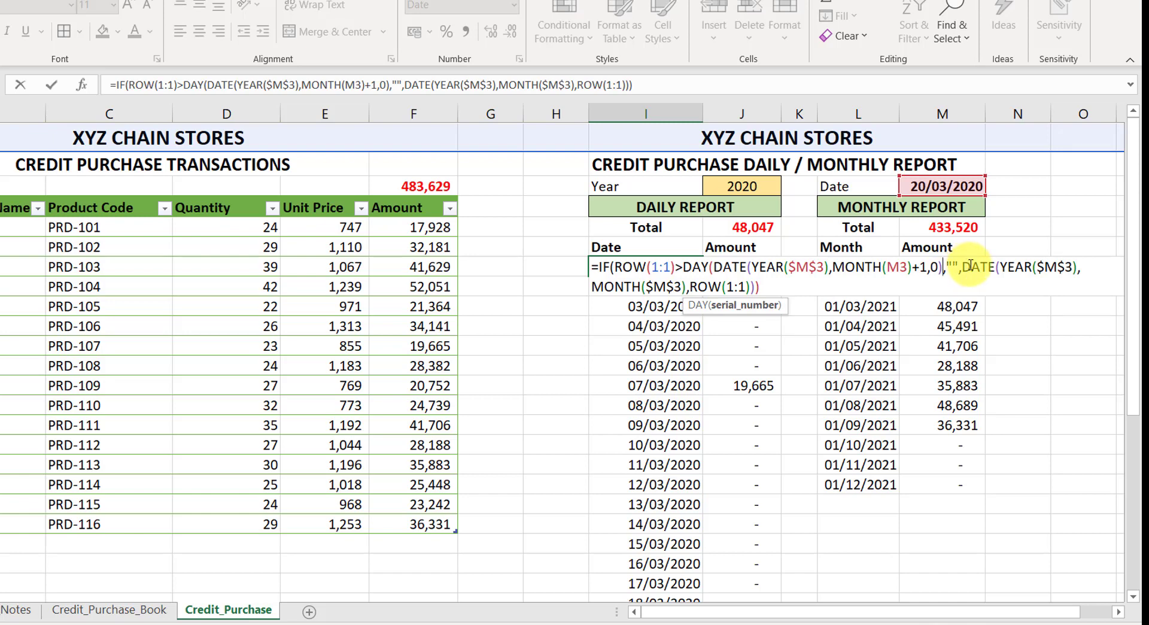
{"action": "type", "text": ")"}
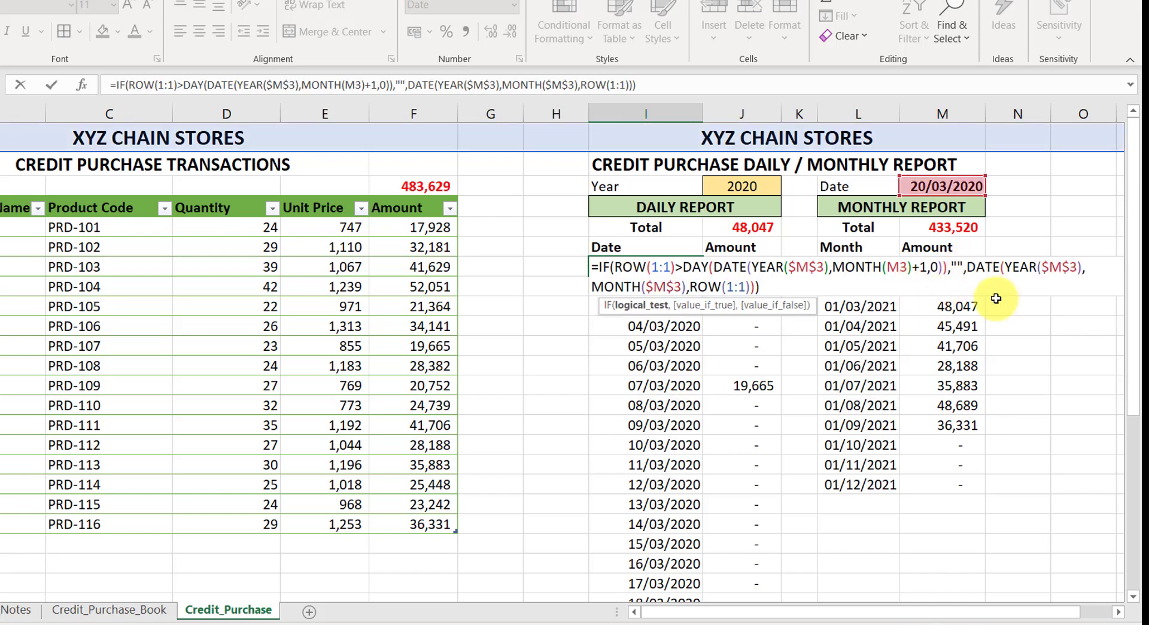
{"action": "left_click", "coordinate": [772, 286]}
{"action": "key", "text": "Return"}
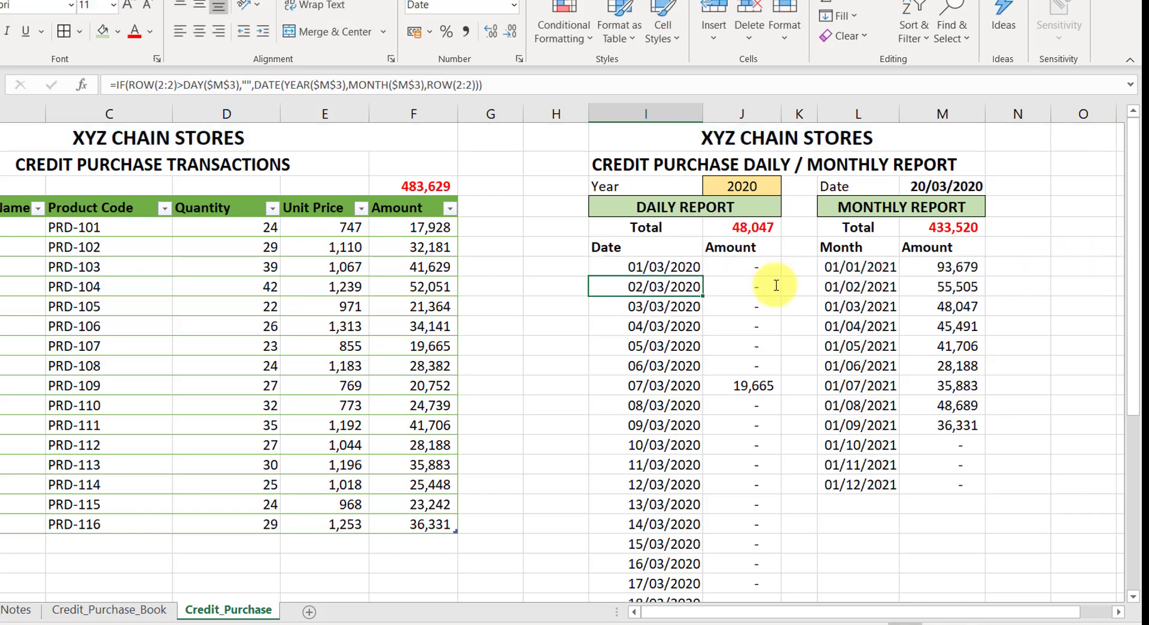
Fill the revised I7 formula down through I37 and inspect the formulas in I7 and I10
{"action": "left_click", "coordinate": [693, 268]}
{"action": "left_click_drag", "start_coordinate": [692, 268], "coordinate": [694, 523]}
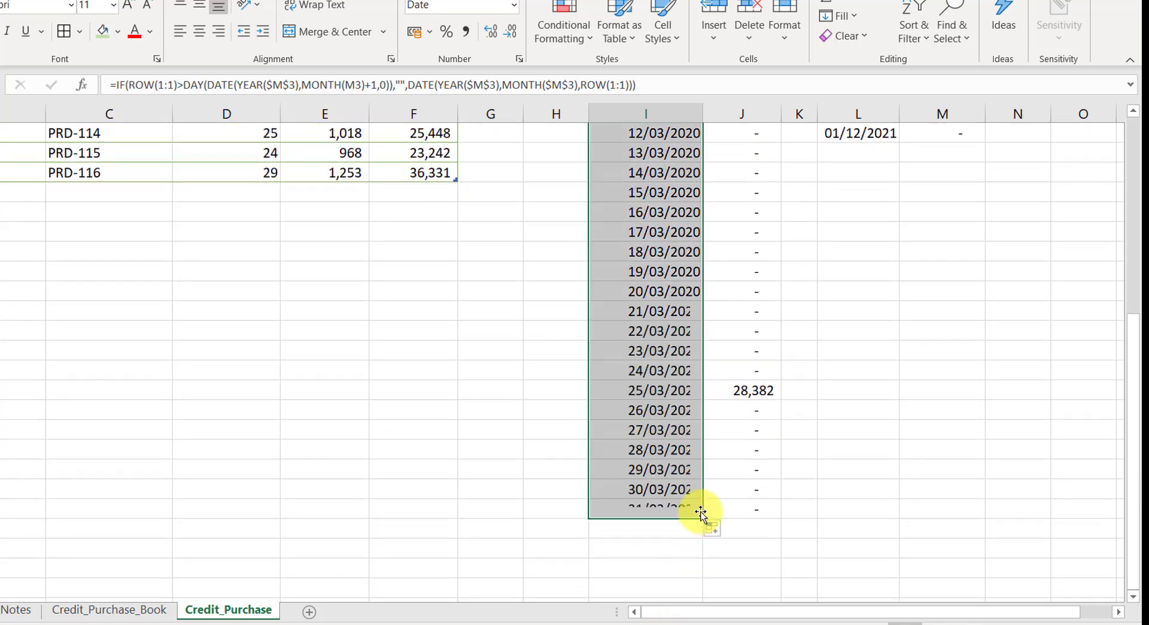
{"action": "scroll", "coordinate": [553, 437], "scroll_direction": "up", "scroll_amount": 6}
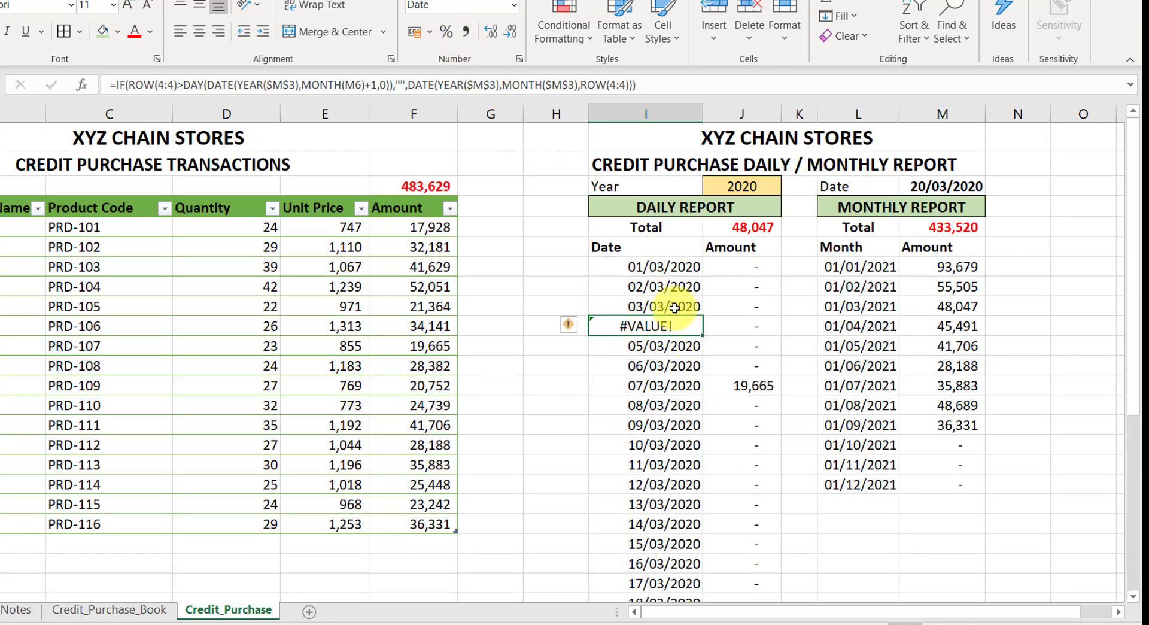
{"action": "left_click", "coordinate": [644, 267]}
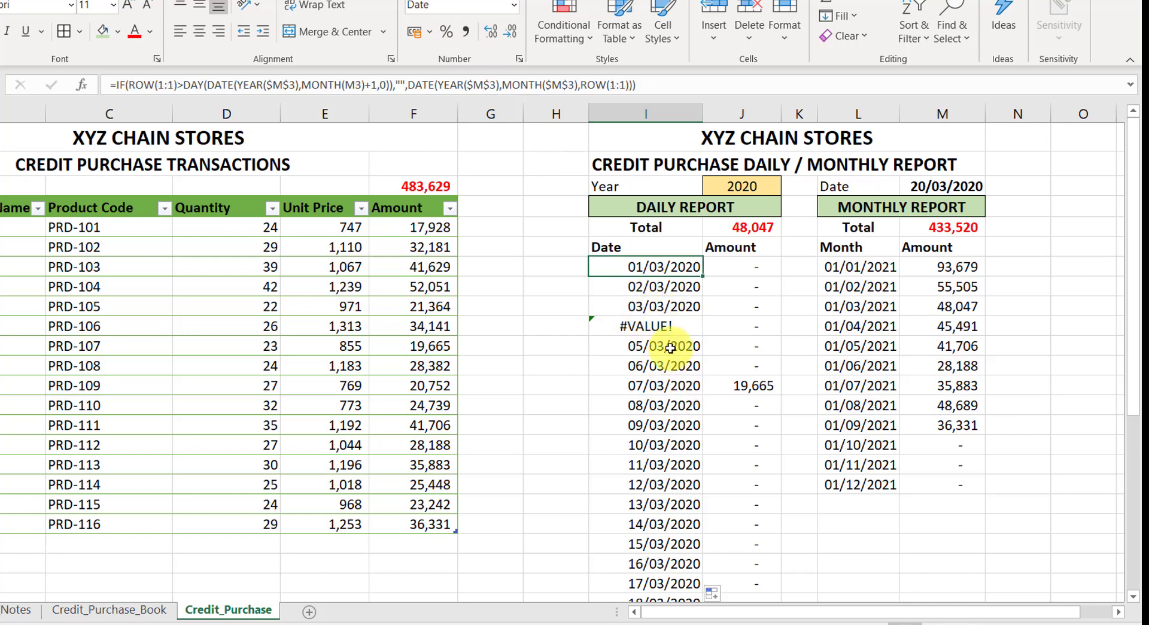
{"action": "left_click", "coordinate": [676, 329]}
Make the M3 reference inside MONTH absolute as $M$3 in the month-end test of the I7 formula
{"action": "left_click", "coordinate": [650, 266]}
{"action": "double_click", "coordinate": [650, 267]}
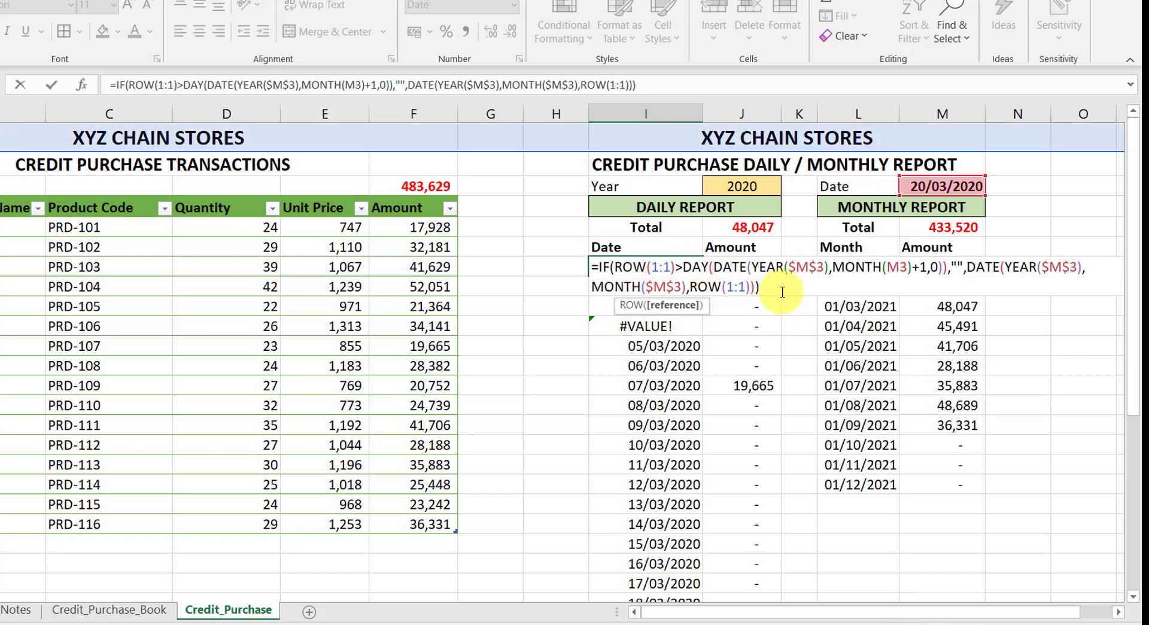
{"action": "left_click", "coordinate": [884, 266]}
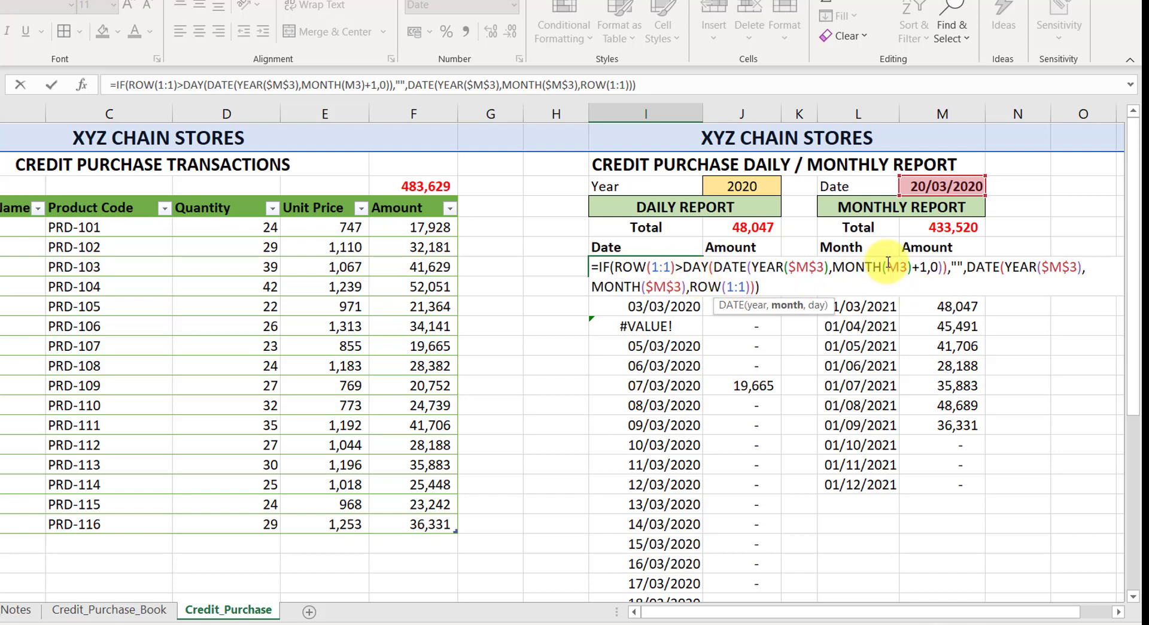
{"action": "left_click_drag", "start_coordinate": [888, 266], "coordinate": [912, 263]}
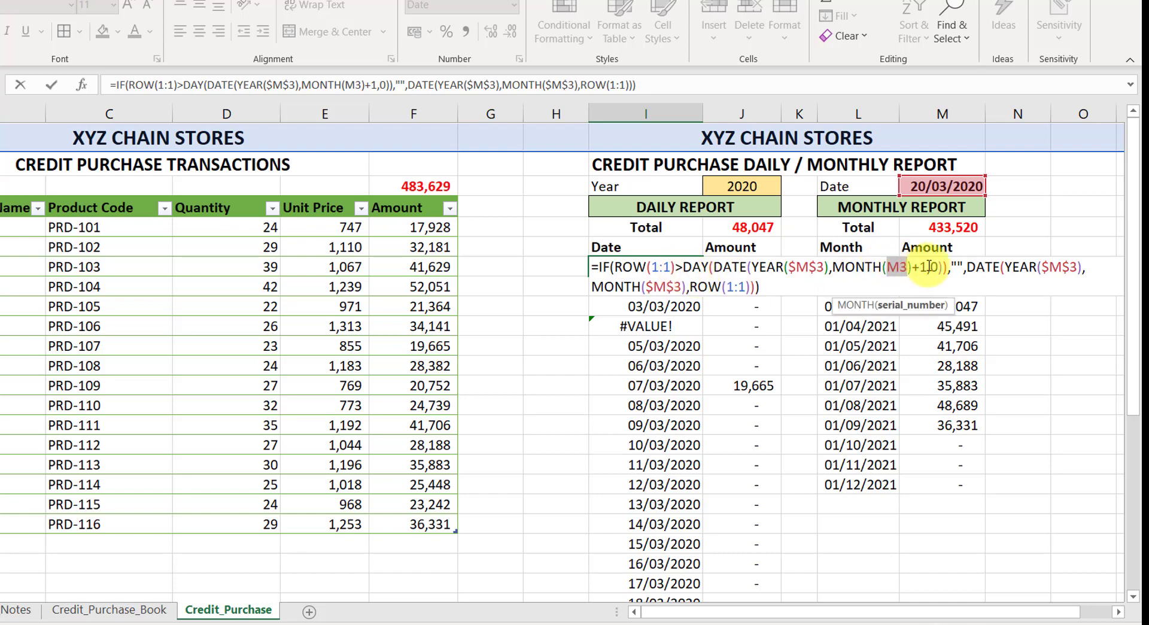
{"action": "key", "text": "F4"}
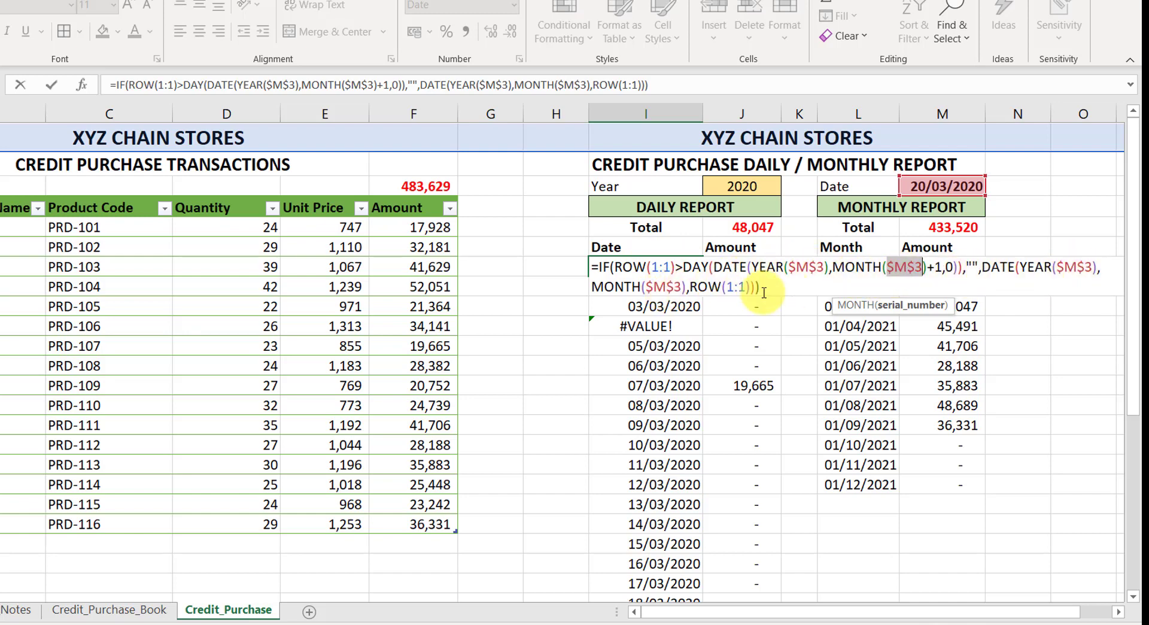
{"action": "key", "text": "Return"}
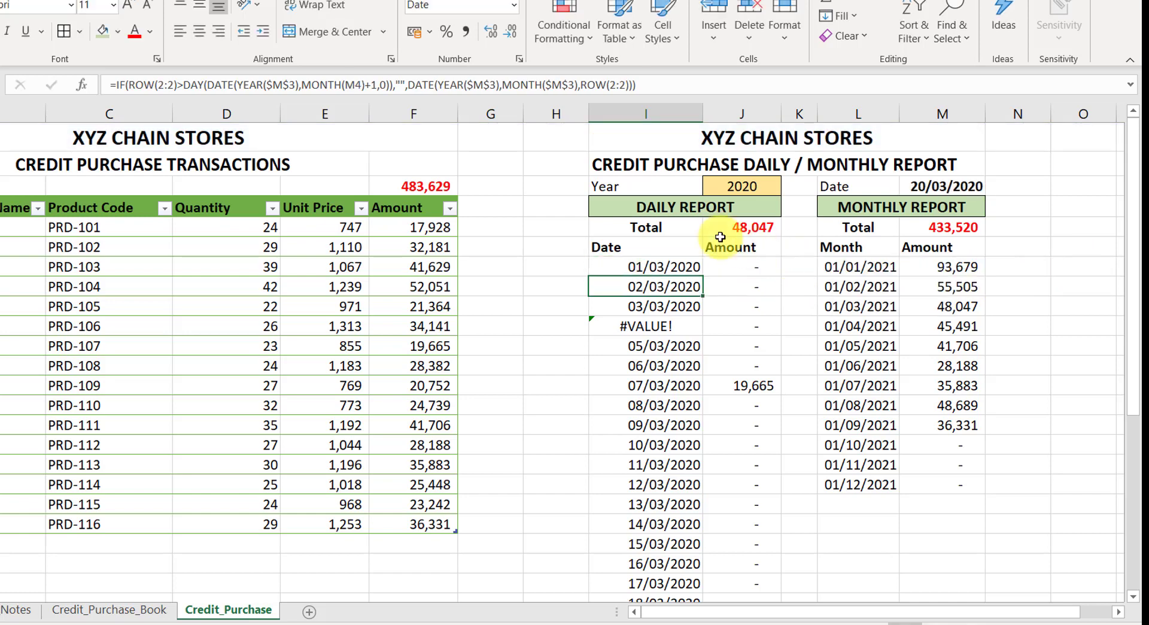
Refill the daily dates below I7 with the corrected formula and check them down to the end of the month
{"action": "left_click", "coordinate": [688, 263]}
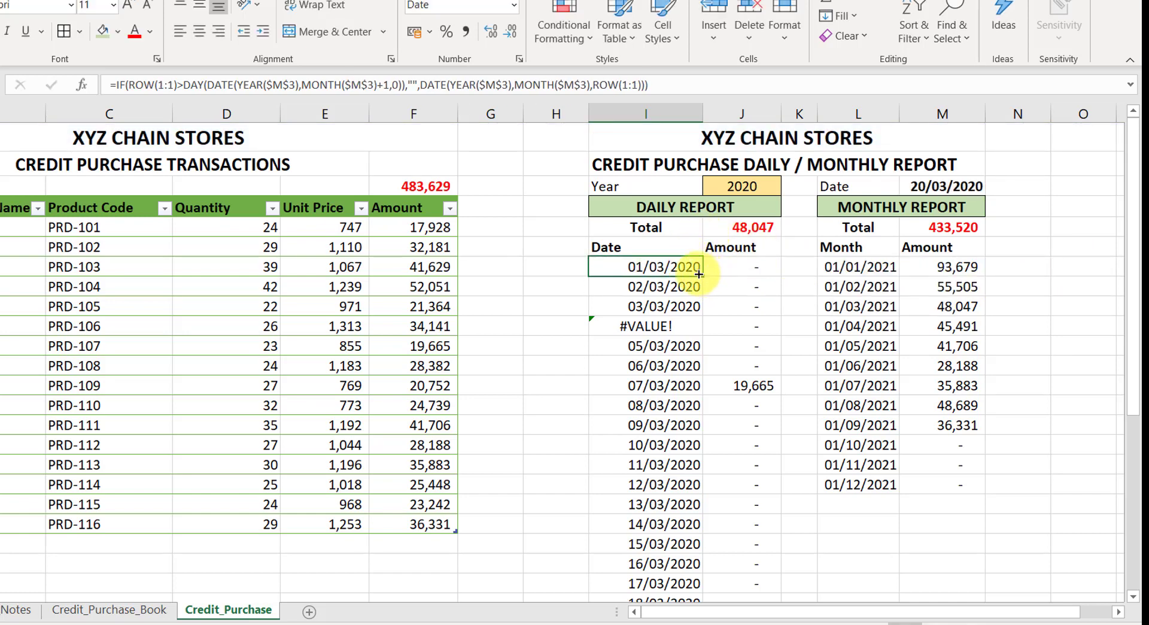
{"action": "double_click", "coordinate": [702, 275]}
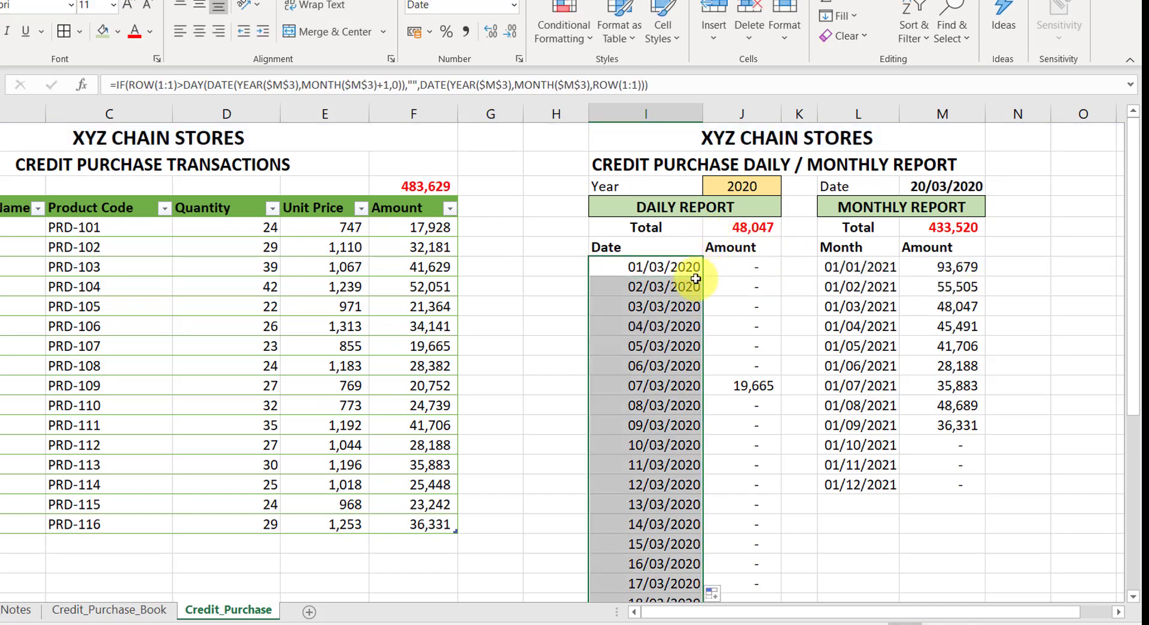
{"action": "left_click", "coordinate": [651, 290]}
{"action": "scroll", "coordinate": [657, 419], "scroll_direction": "down", "scroll_amount": 1}
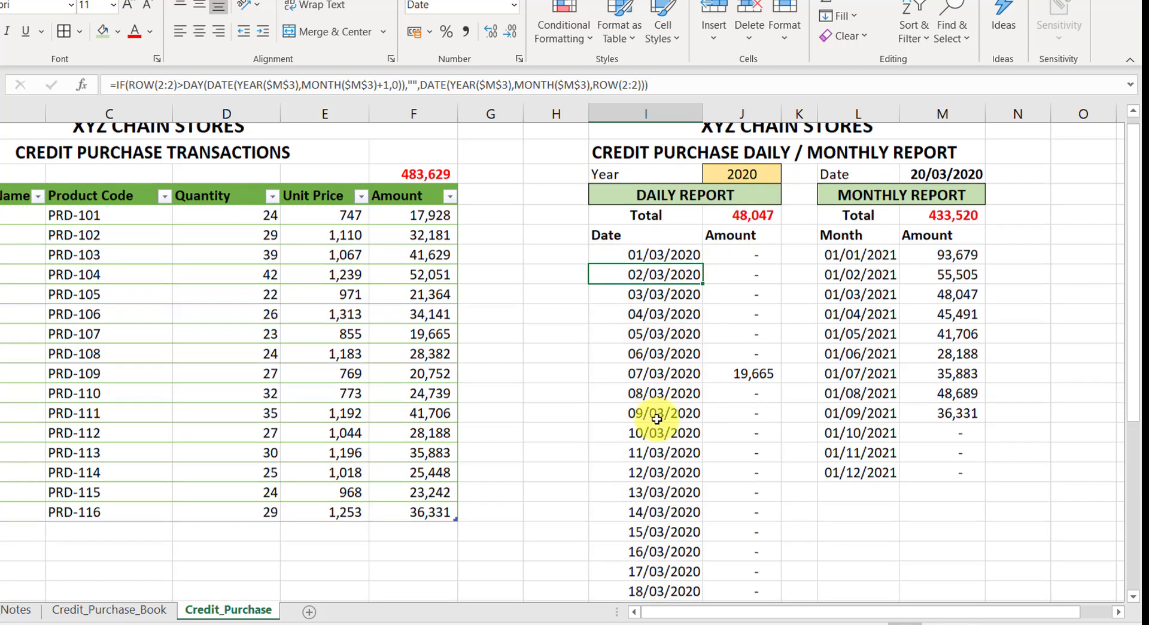
{"action": "scroll", "coordinate": [656, 418], "scroll_direction": "down", "scroll_amount": 6}
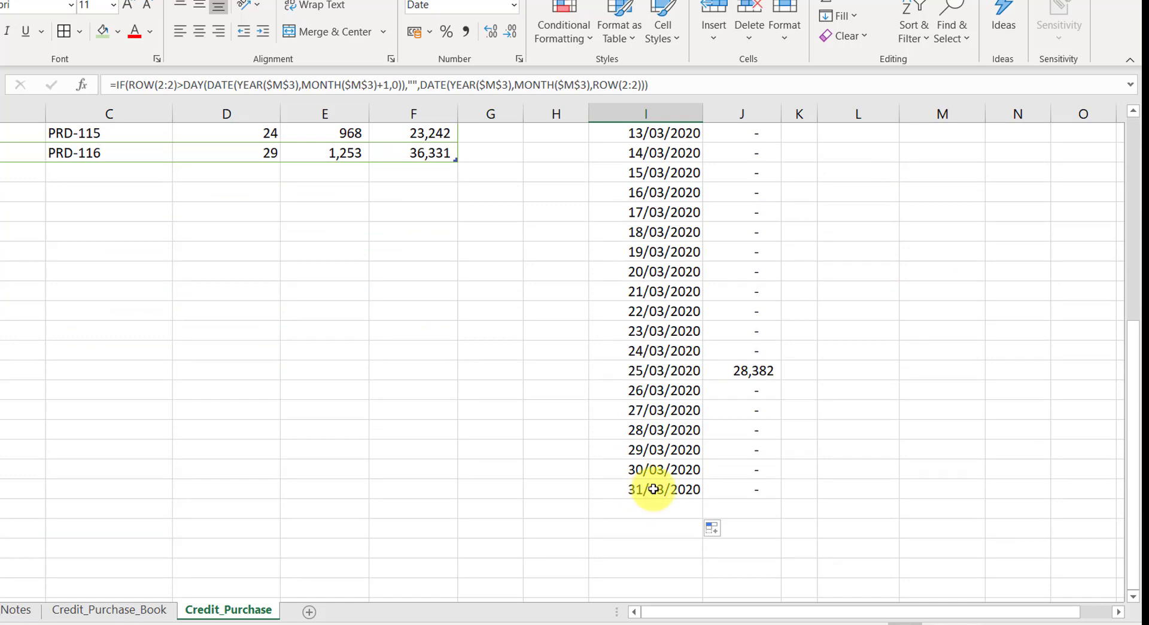
{"action": "scroll", "coordinate": [653, 489], "scroll_direction": "up", "scroll_amount": 7}
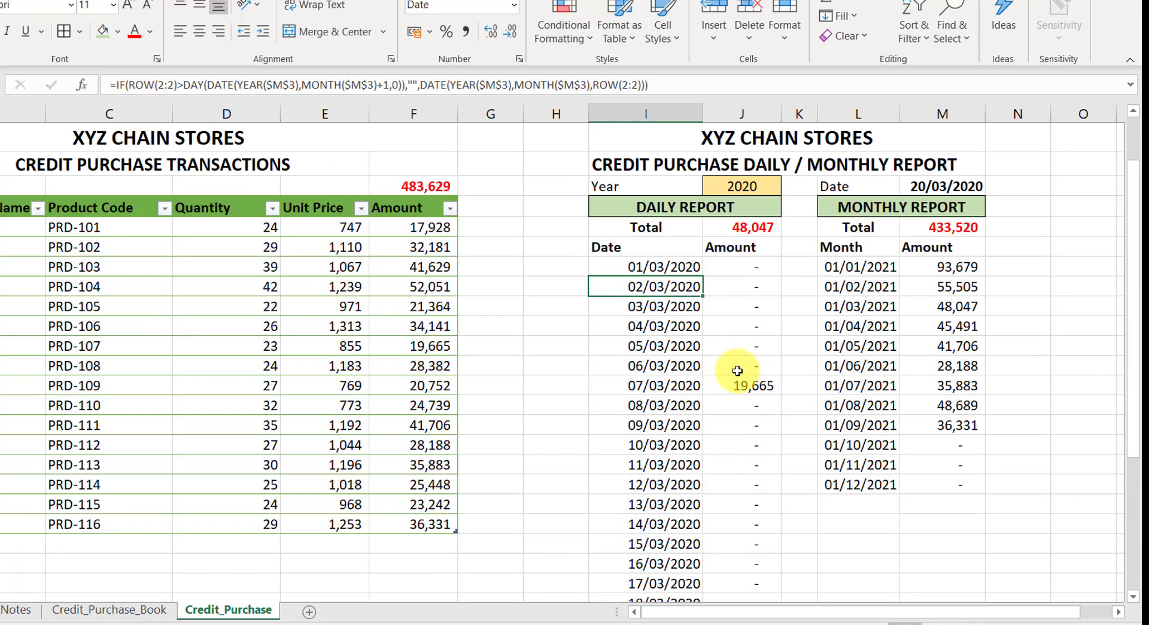
Set the report date in M3 to 05/02/2021 and check the daily report dates down to the end of the month
{"action": "left_click", "coordinate": [946, 185]}
{"action": "type", "text": "05/0"}
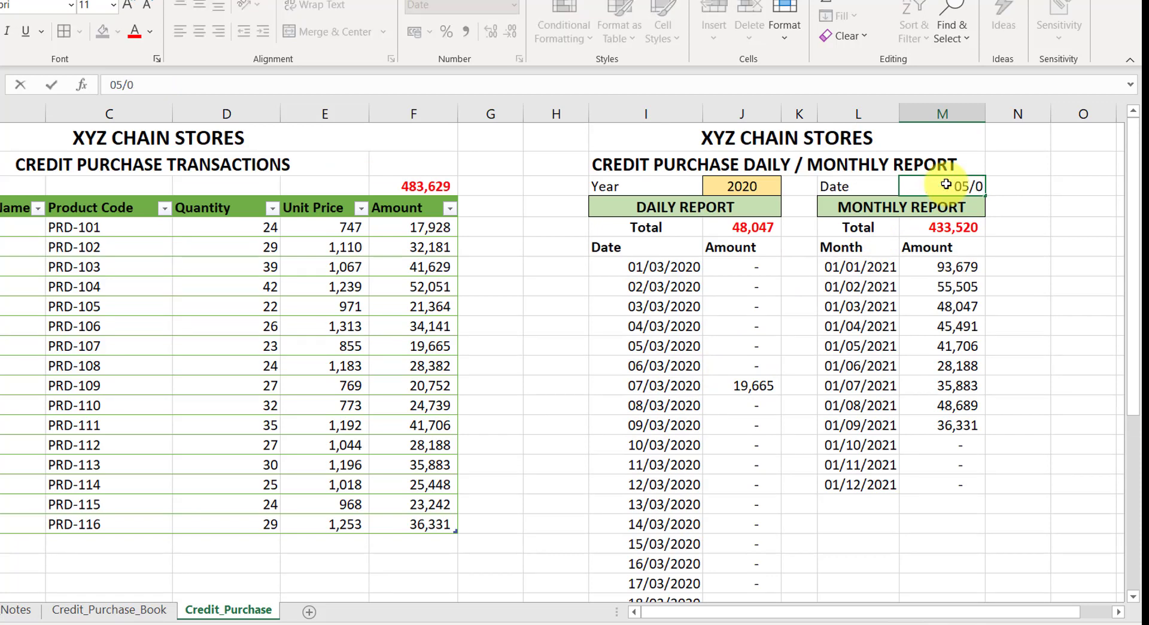
{"action": "type", "text": "2/2021"}
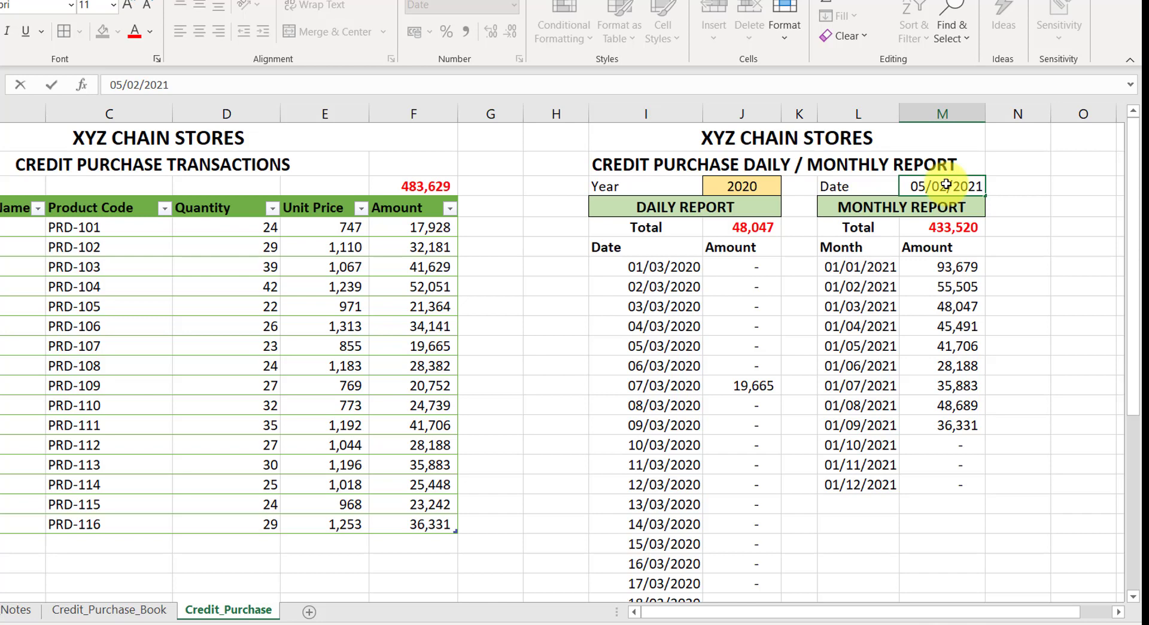
{"action": "key", "text": "Return"}
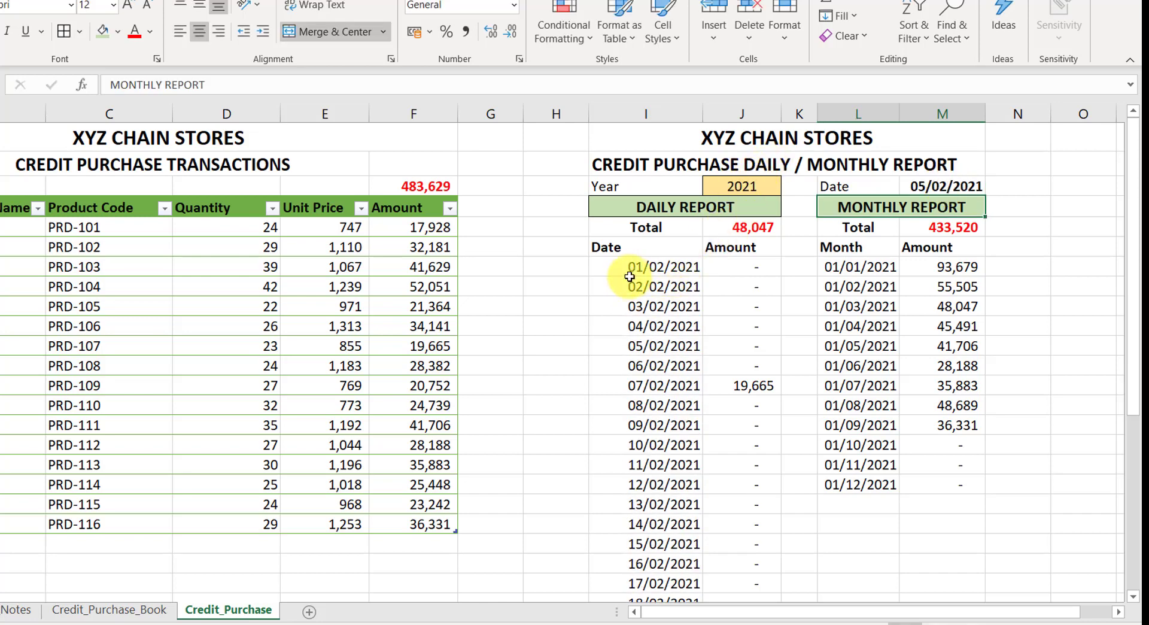
{"action": "scroll", "coordinate": [636, 380], "scroll_direction": "down", "scroll_amount": 4}
{"action": "scroll", "coordinate": [637, 380], "scroll_direction": "down", "scroll_amount": 2}
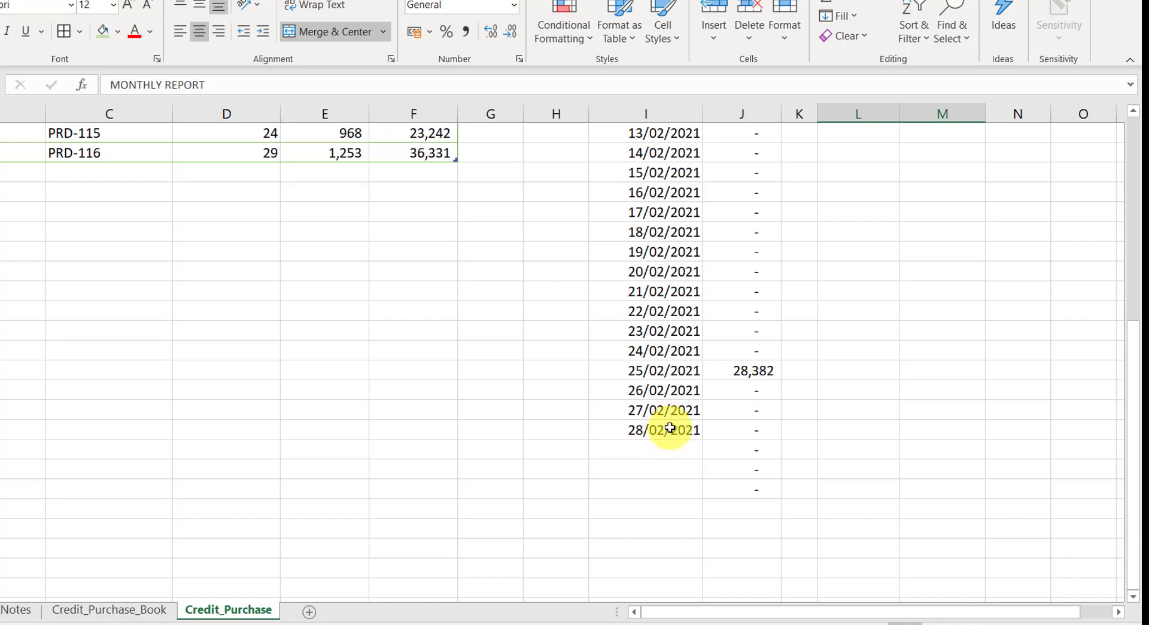
{"action": "scroll", "coordinate": [664, 430], "scroll_direction": "up", "scroll_amount": 6}
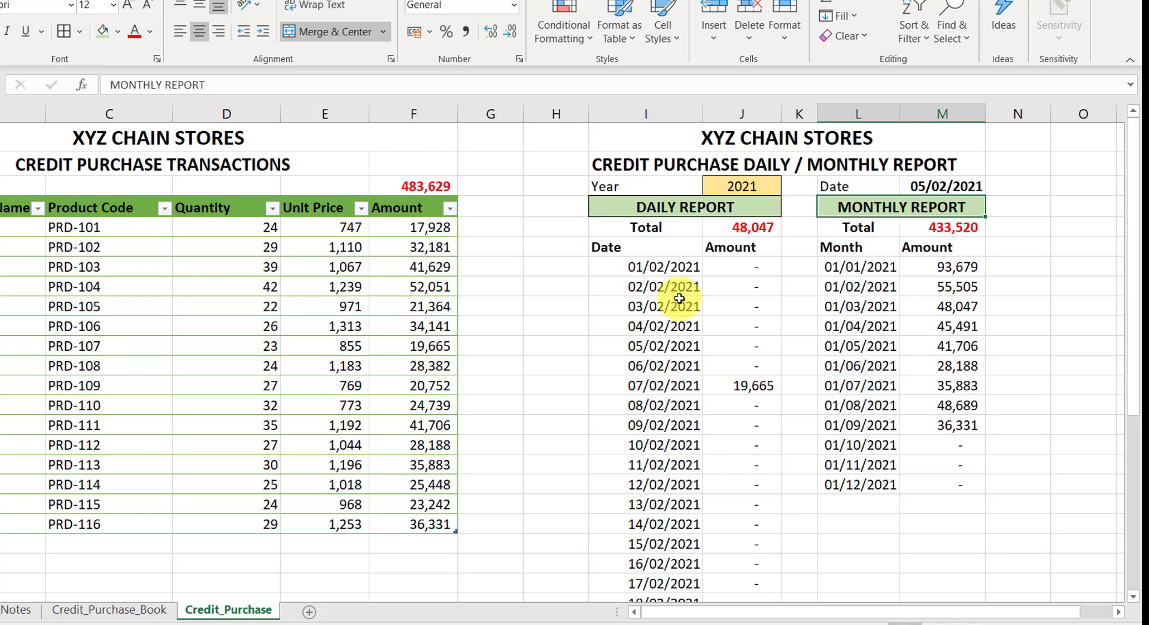
Begin a DATE formula in L7 of the monthly report with YEAR($M$3) as its year argument
{"action": "left_click", "coordinate": [849, 268]}
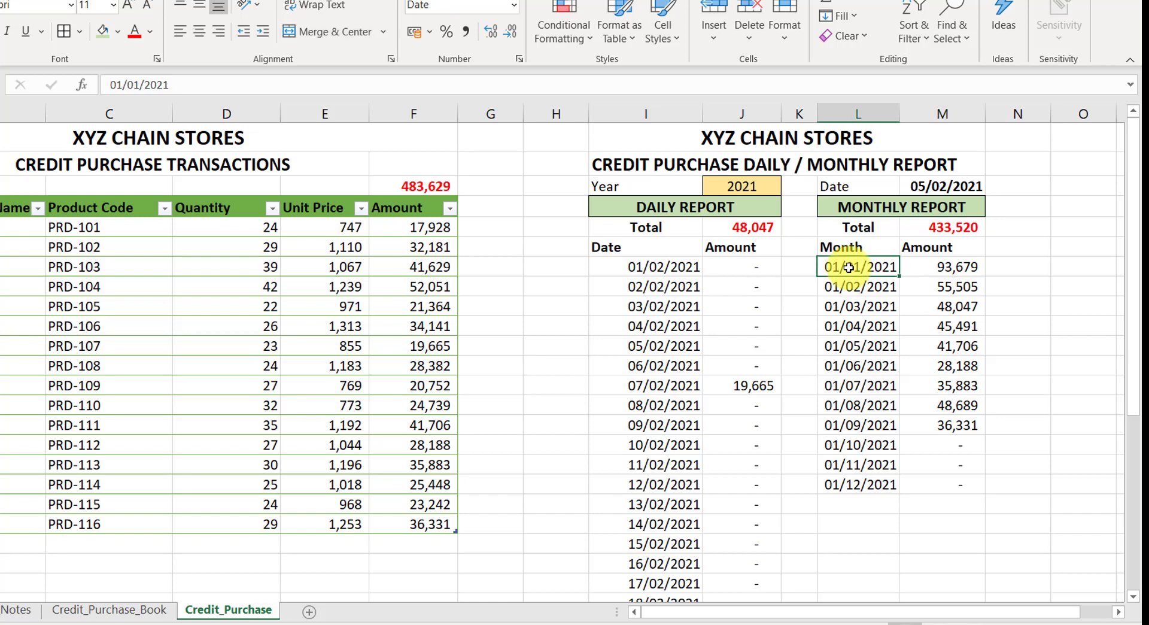
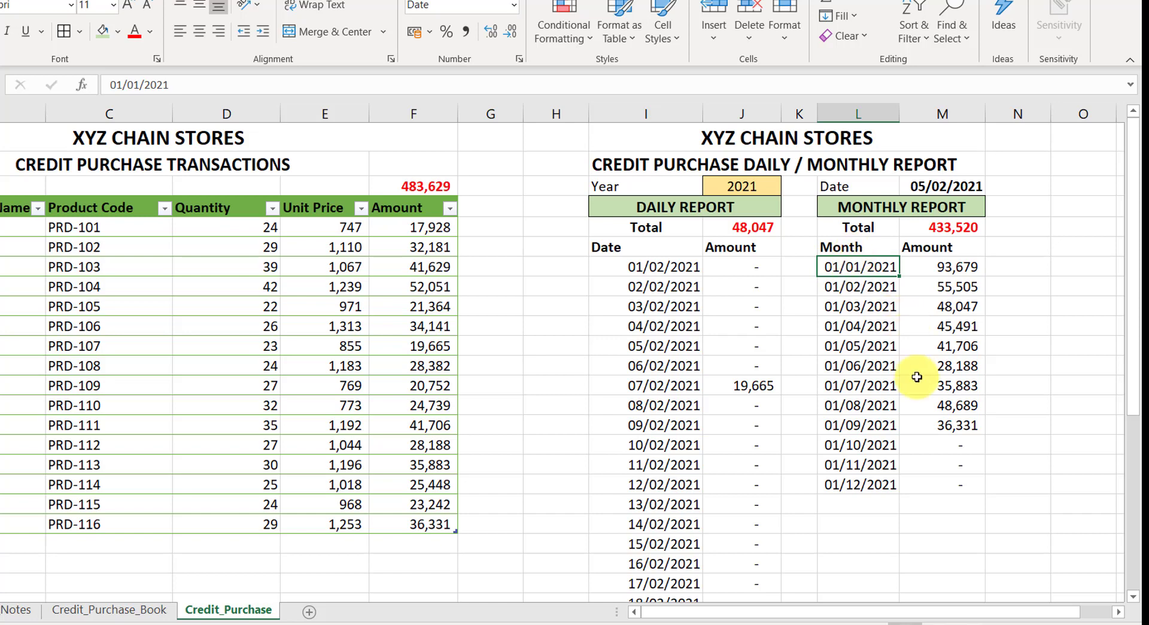
{"action": "type", "text": "=date"}
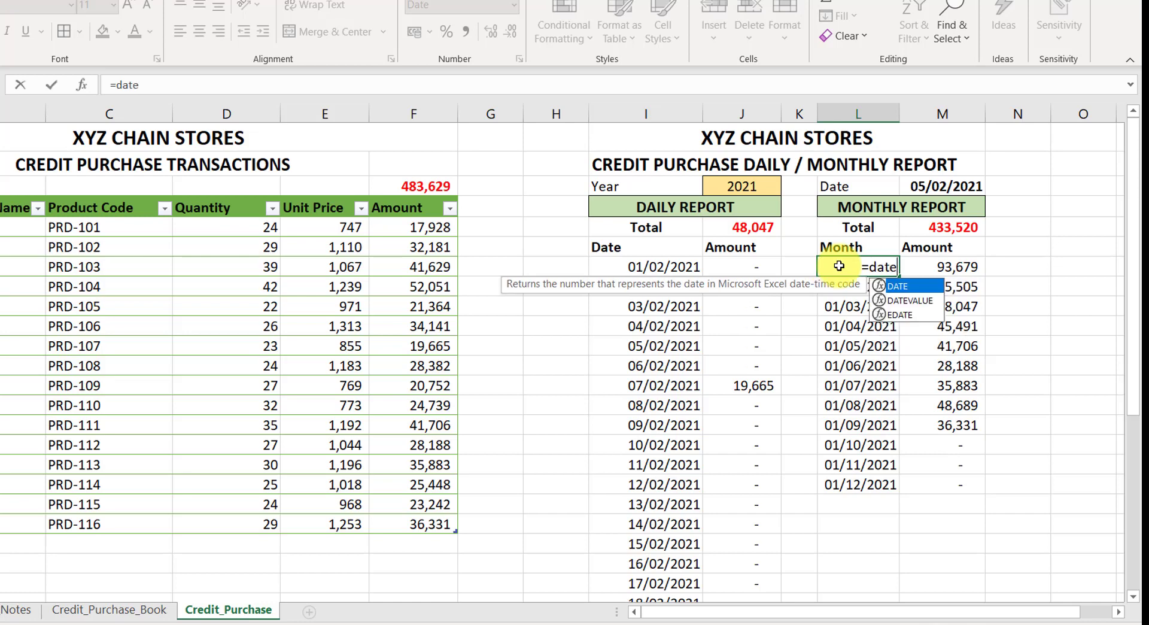
{"action": "key", "text": "Tab"}
{"action": "type", "text": "yea"}
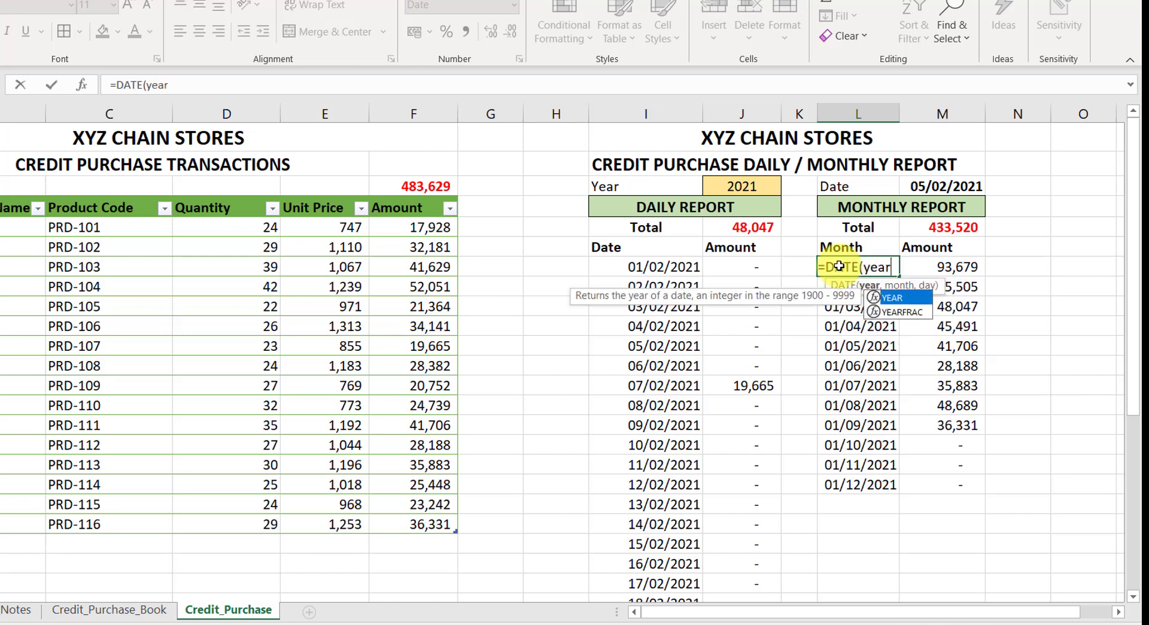
{"action": "type", "text": "r"}
{"action": "key", "text": "Tab"}
{"action": "left_click", "coordinate": [950, 182]}
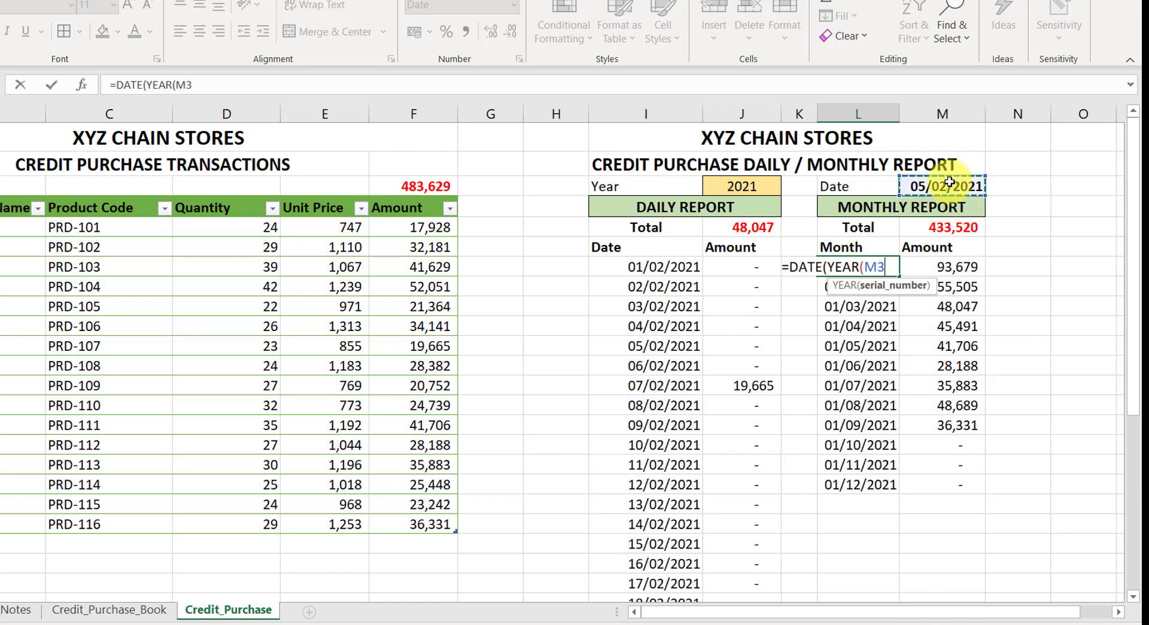
{"action": "key", "text": "F4"}
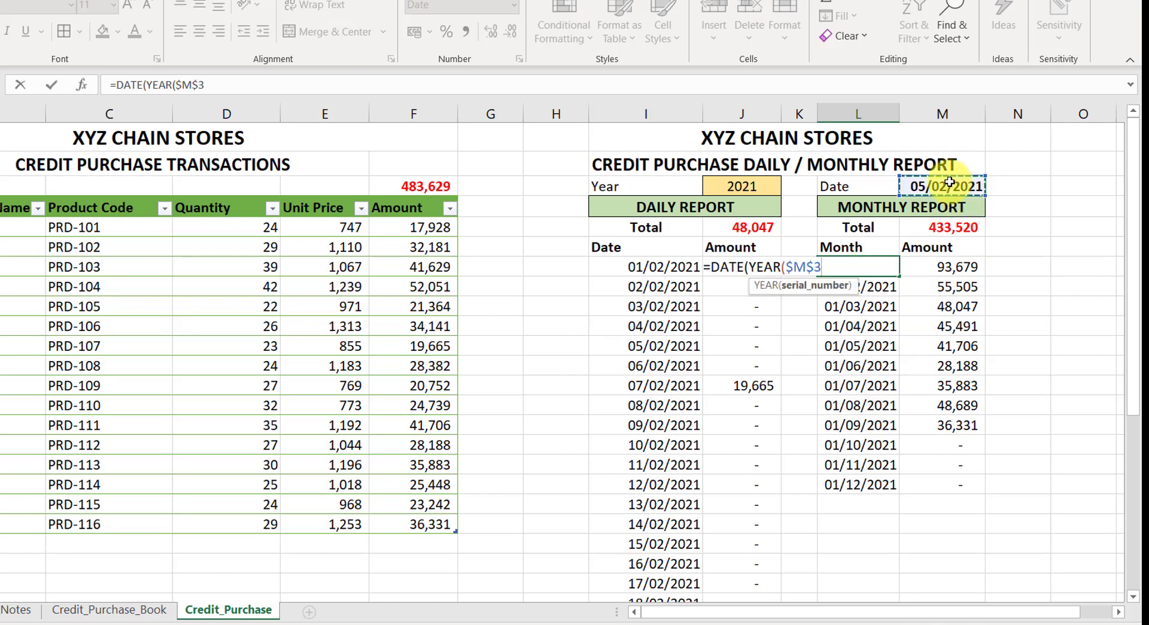
{"action": "type", "text": ")"}
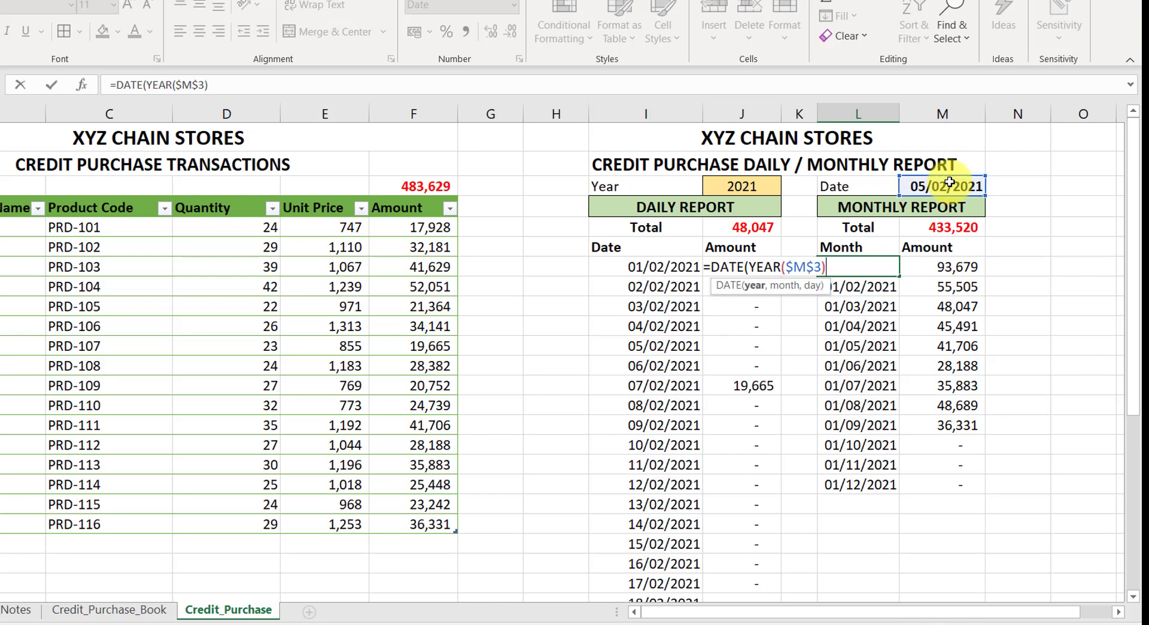
{"action": "type", "text": ","}
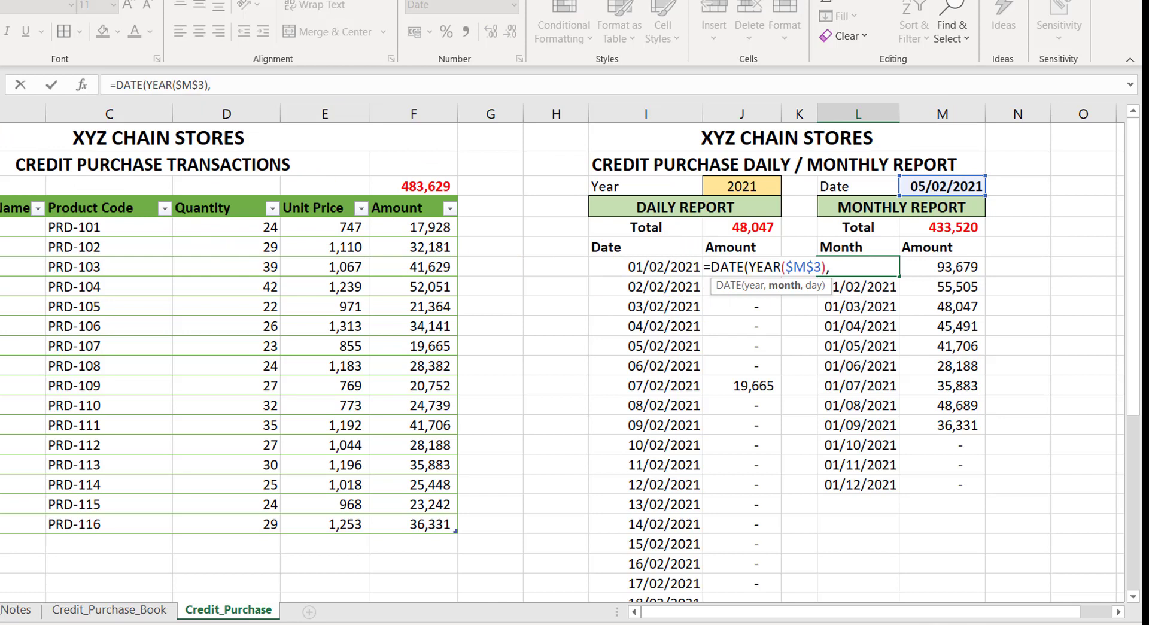
Complete the L7 formula with ROW(1:1) as the month and 1 as the day, and enter it
{"action": "left_click", "coordinate": [2, 138]}
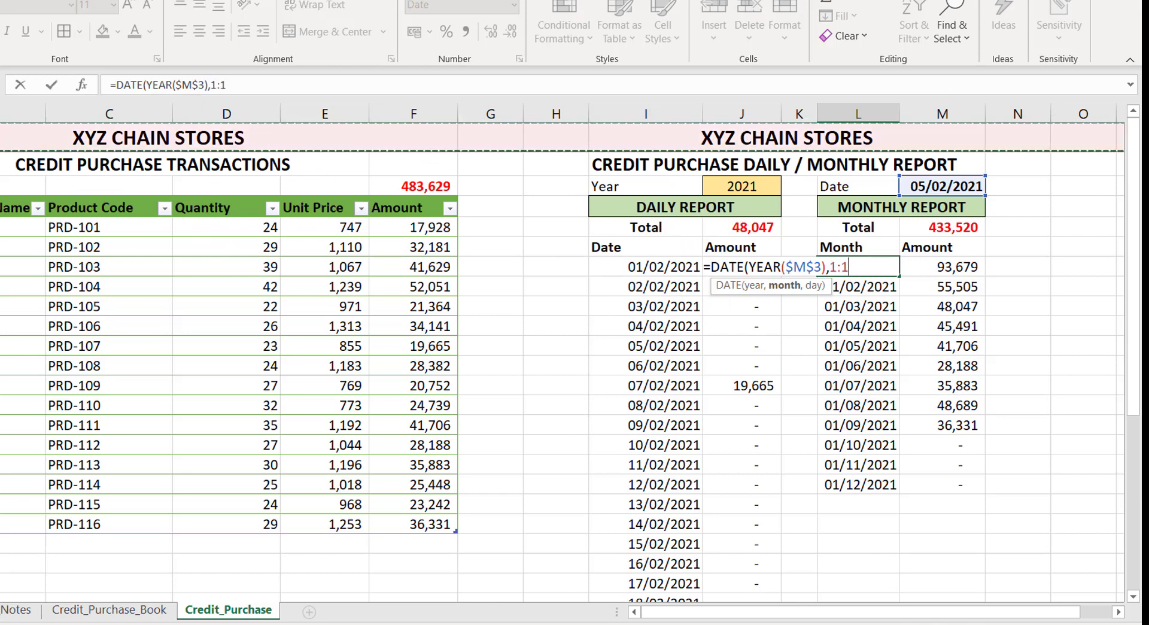
{"action": "key", "text": "BackSpace"}
{"action": "key", "text": "BackSpace"}
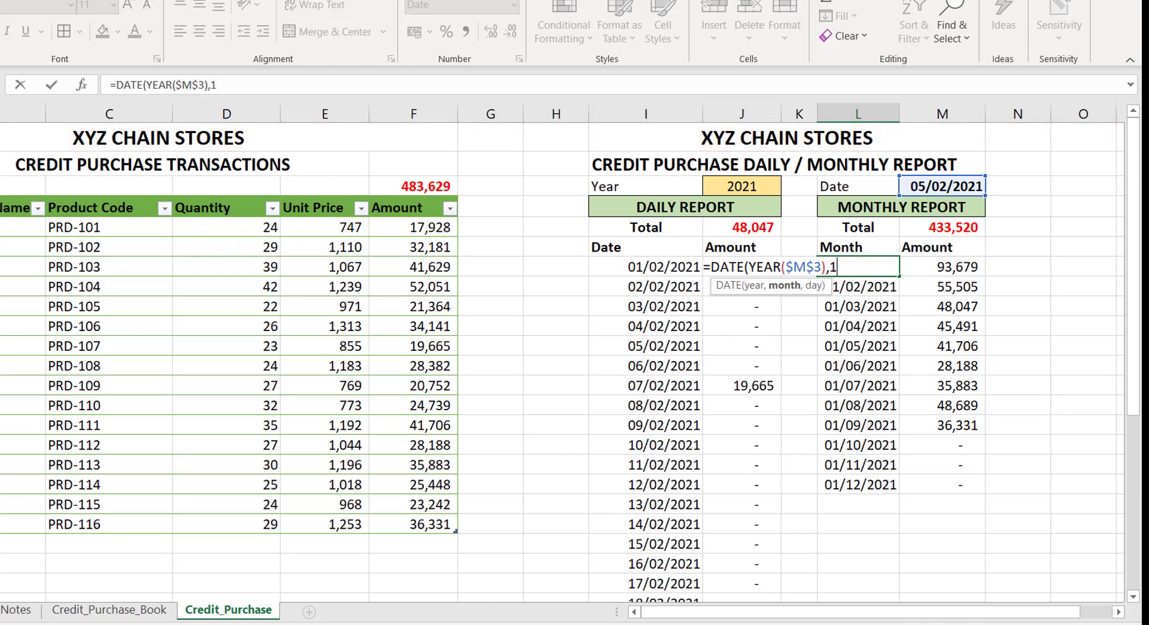
{"action": "type", "text": "row"}
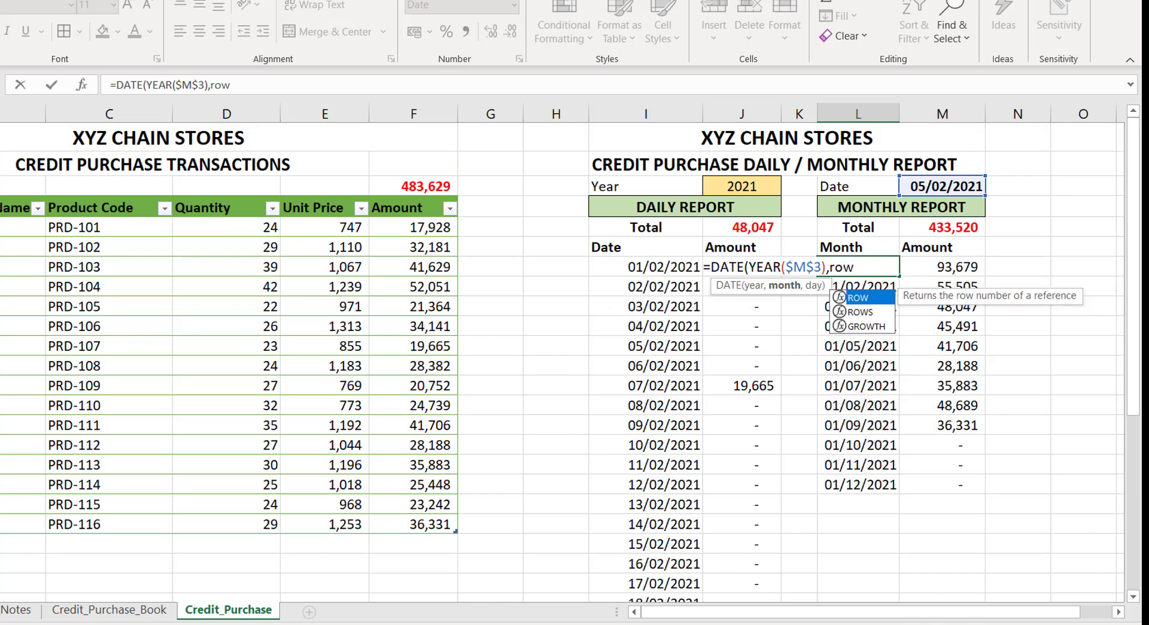
{"action": "key", "text": "Tab"}
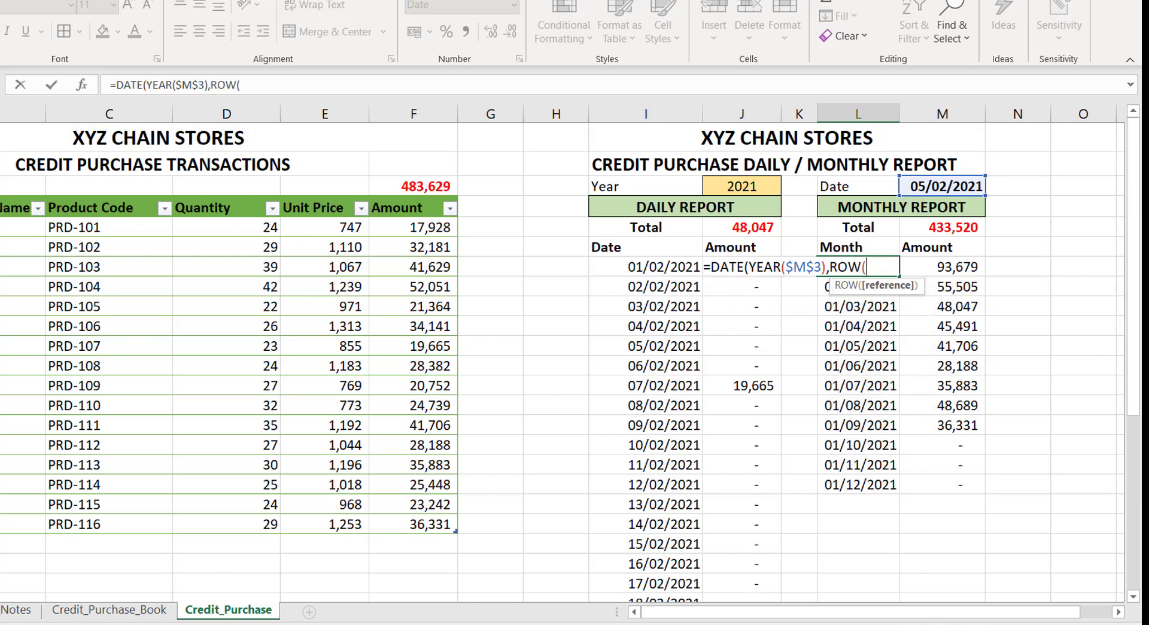
{"action": "type", "text": "1:1"}
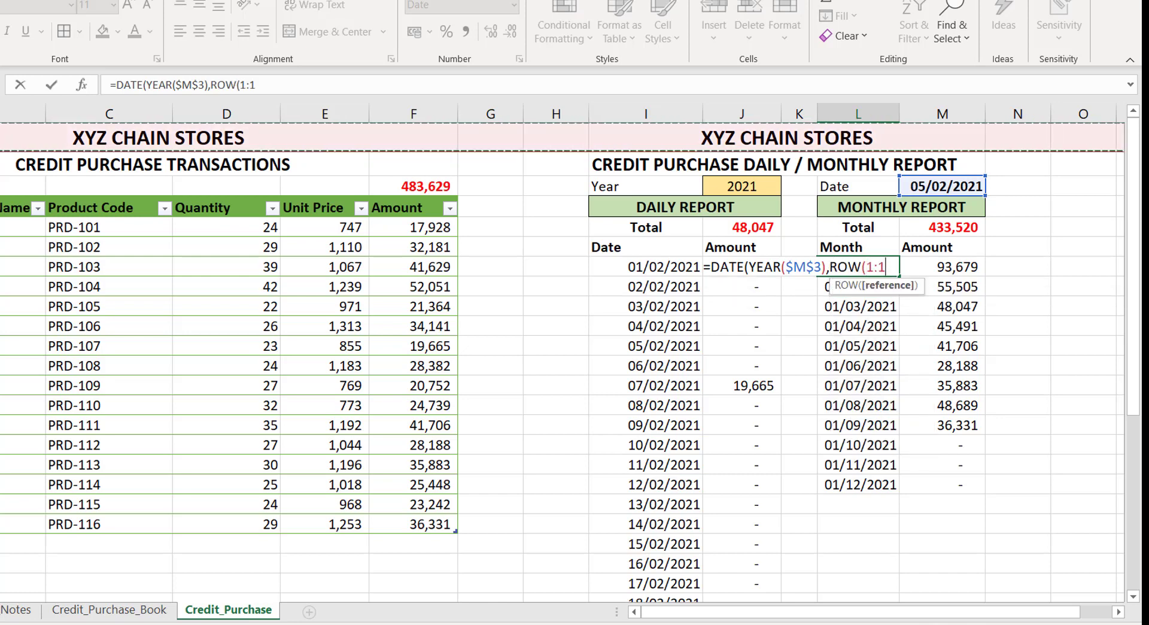
{"action": "type", "text": ")"}
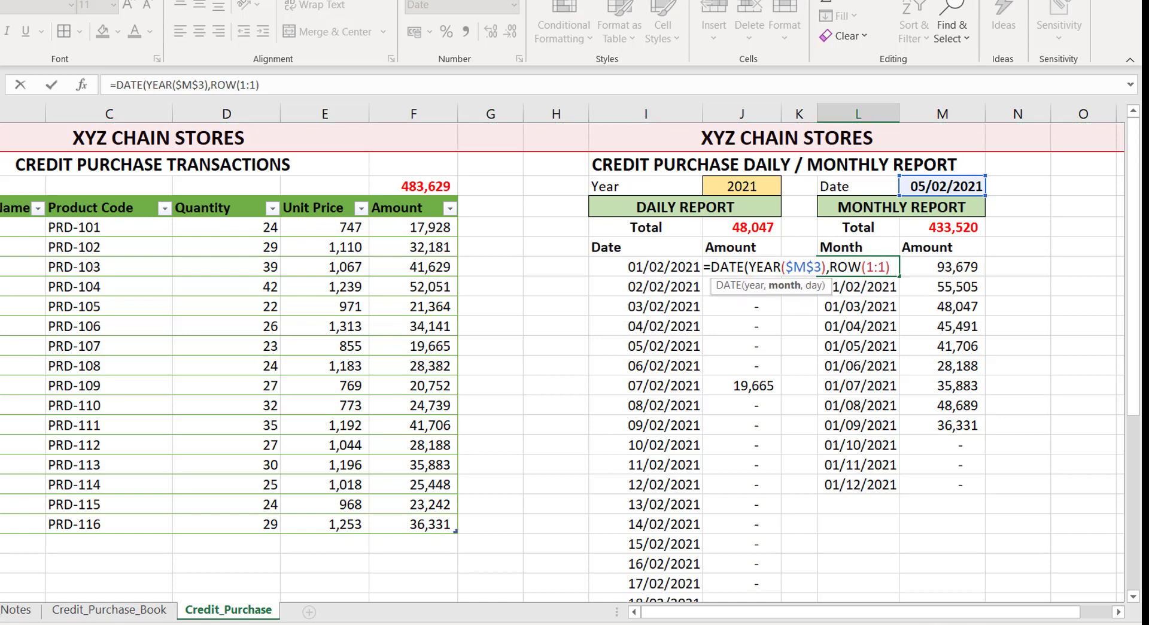
{"action": "type", "text": ",i"}
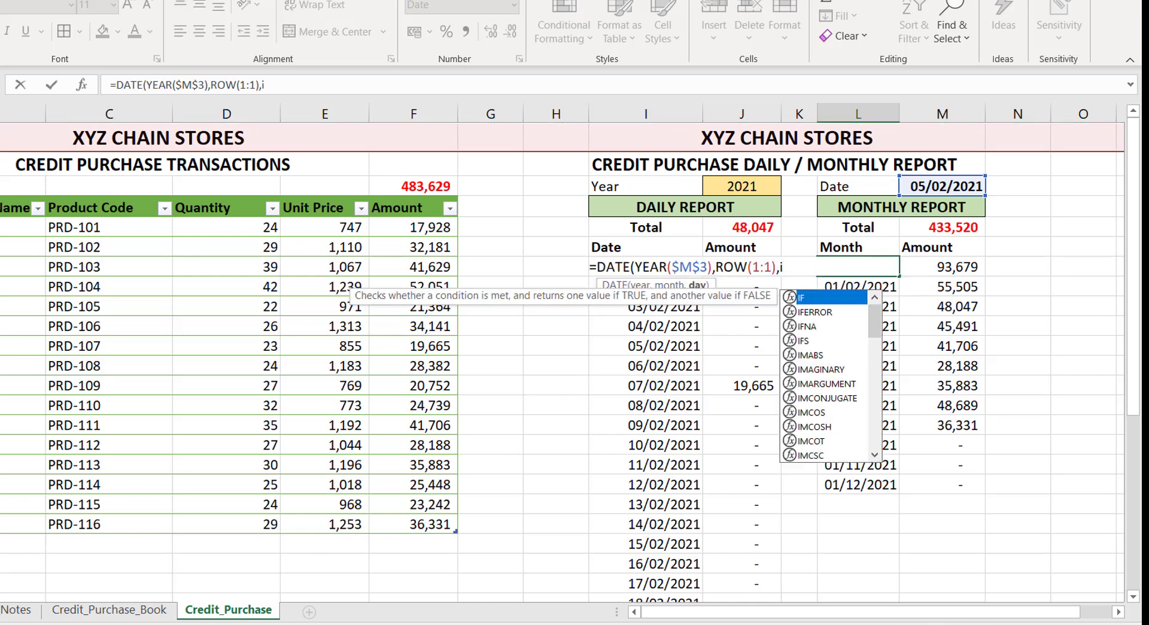
{"action": "key", "text": "BackSpace"}
{"action": "type", "text": "1)"}
{"action": "key", "text": "Return"}
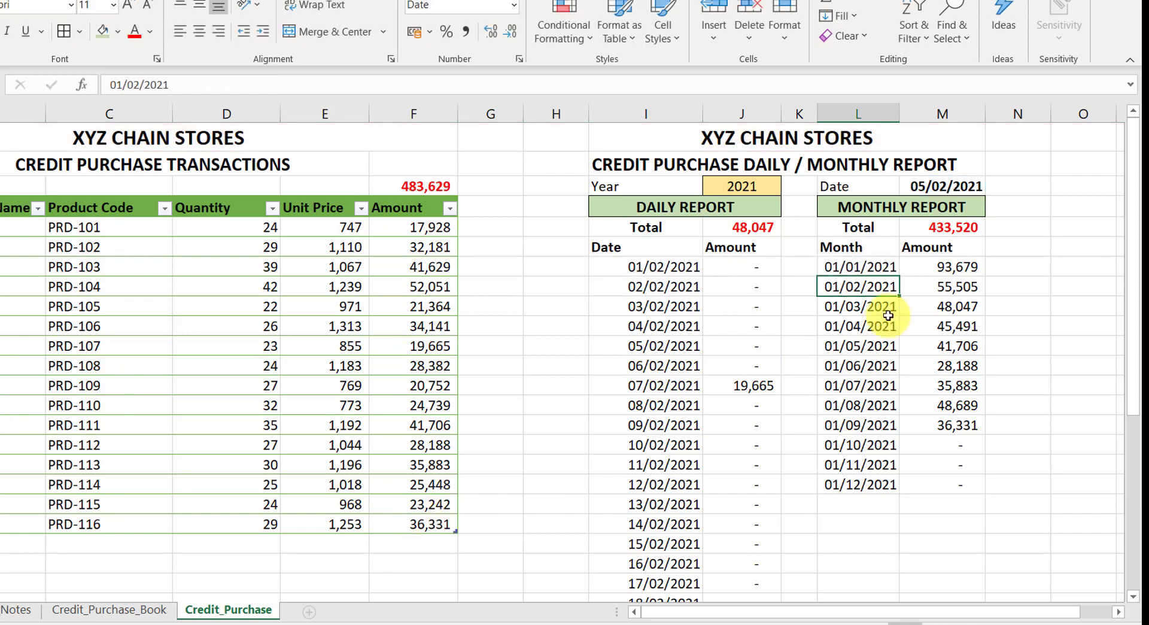
Fill the L7 month formula down through L18 of the monthly report
{"action": "left_click", "coordinate": [867, 260]}
{"action": "left_click_drag", "start_coordinate": [897, 277], "coordinate": [895, 486]}
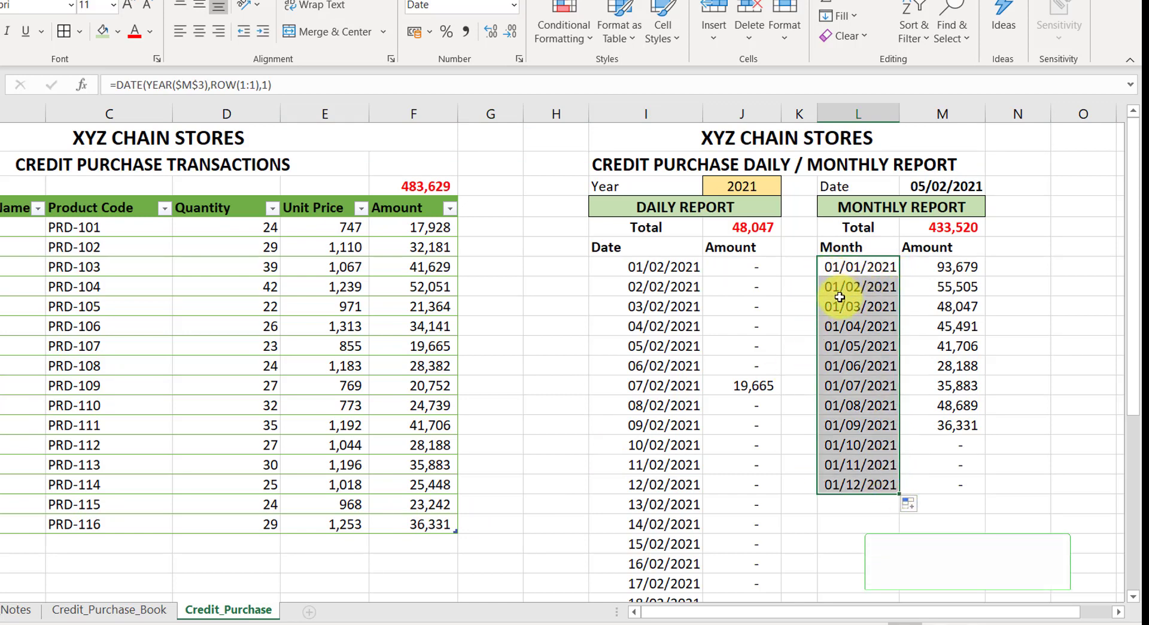
{"action": "left_click", "coordinate": [861, 306]}
{"action": "left_click", "coordinate": [860, 320]}
Open the custom number format settings for the month dates in L7:L18
{"action": "left_click_drag", "start_coordinate": [846, 265], "coordinate": [883, 491]}
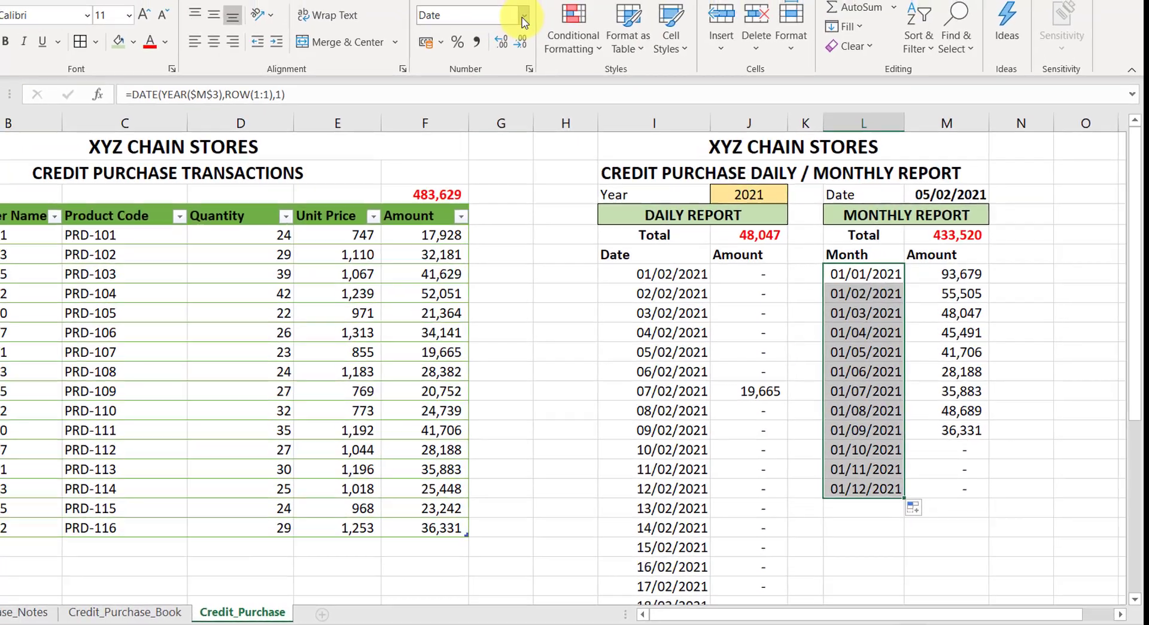
{"action": "left_click", "coordinate": [514, 5]}
{"action": "left_click", "coordinate": [556, 52]}
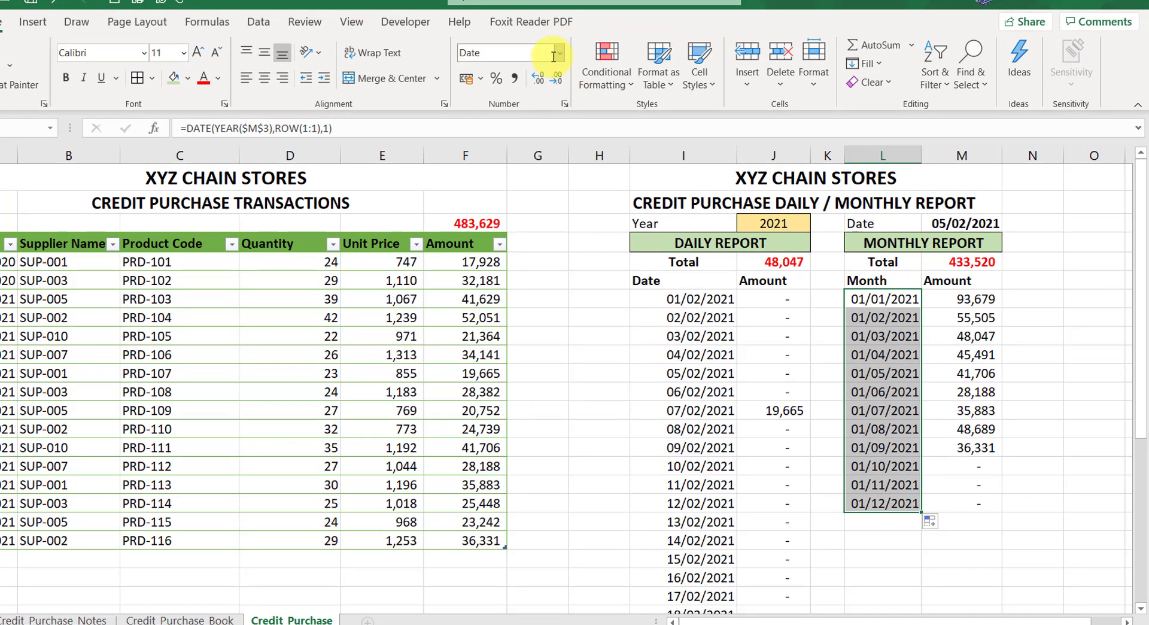
{"action": "left_click", "coordinate": [558, 53]}
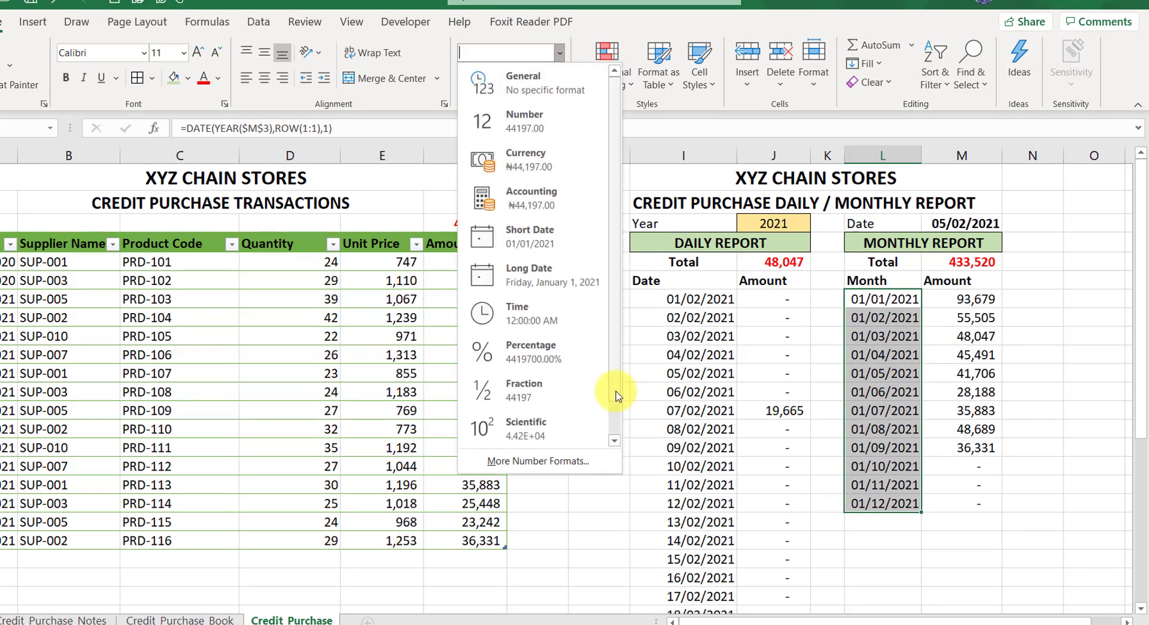
{"action": "scroll", "coordinate": [616, 395], "scroll_direction": "down", "scroll_amount": 1}
{"action": "left_click", "coordinate": [571, 461]}
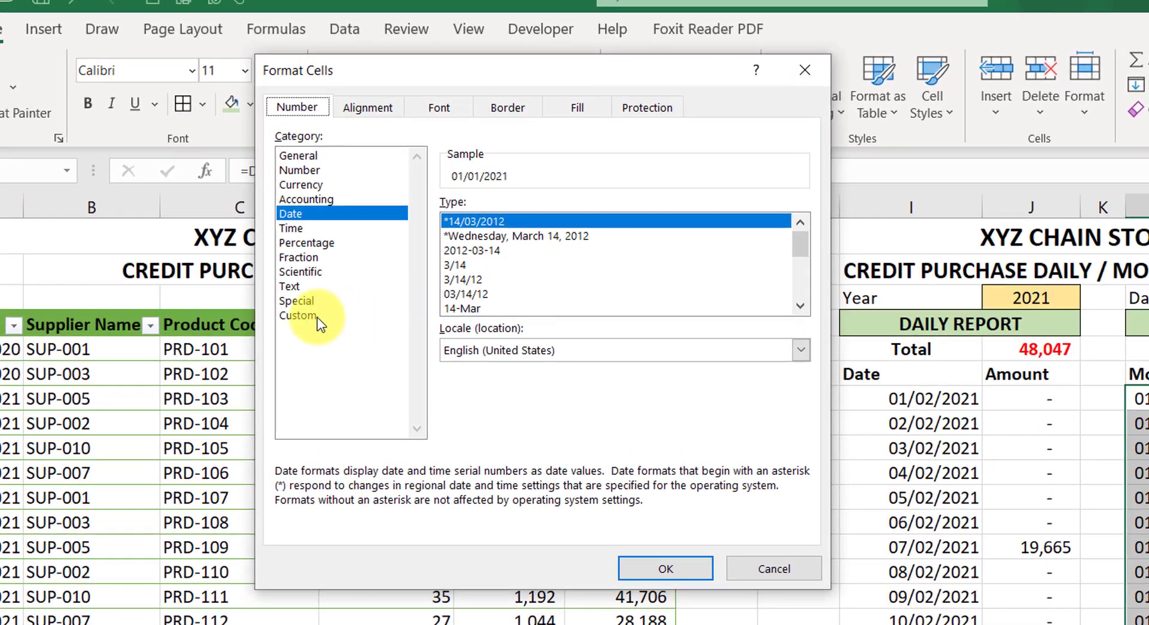
{"action": "left_click", "coordinate": [223, 236]}
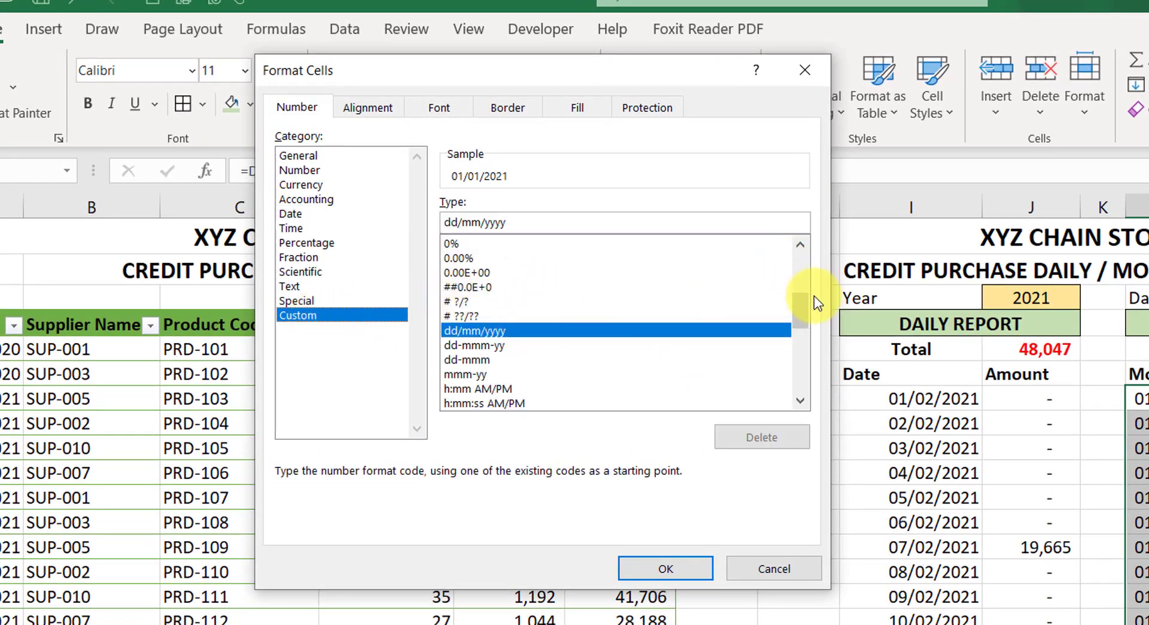
Apply the custom format code mmmm to L7:L18, trying the shorter mmm code before confirming
{"action": "left_click_drag", "start_coordinate": [802, 304], "coordinate": [787, 383]}
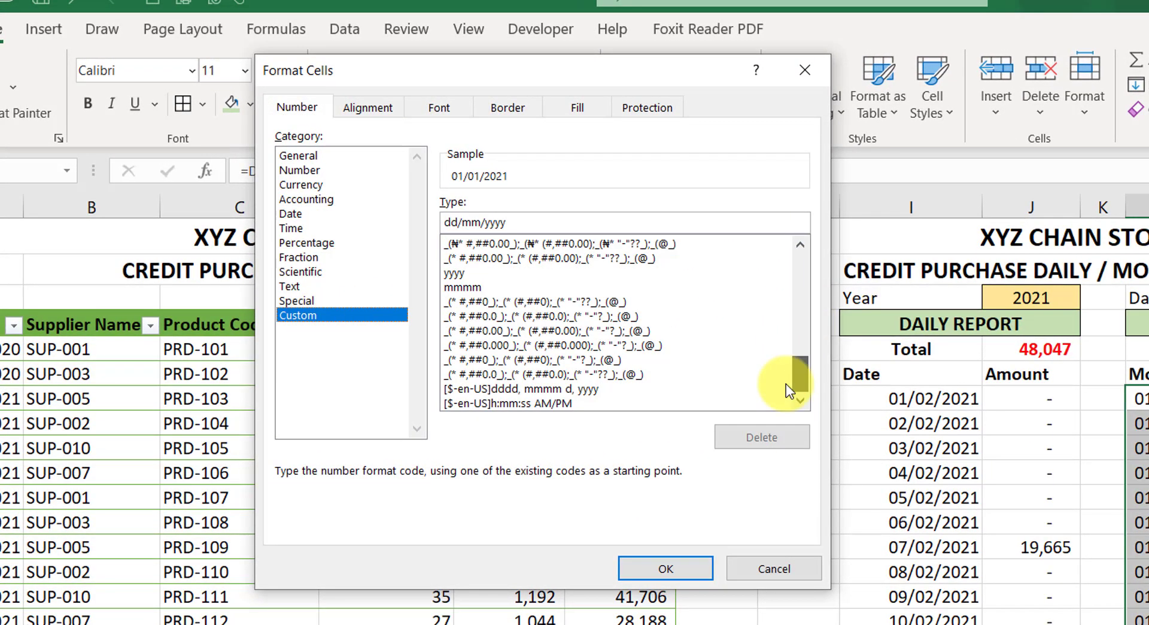
{"action": "left_click", "coordinate": [477, 286]}
{"action": "left_click_drag", "start_coordinate": [488, 219], "coordinate": [418, 212]}
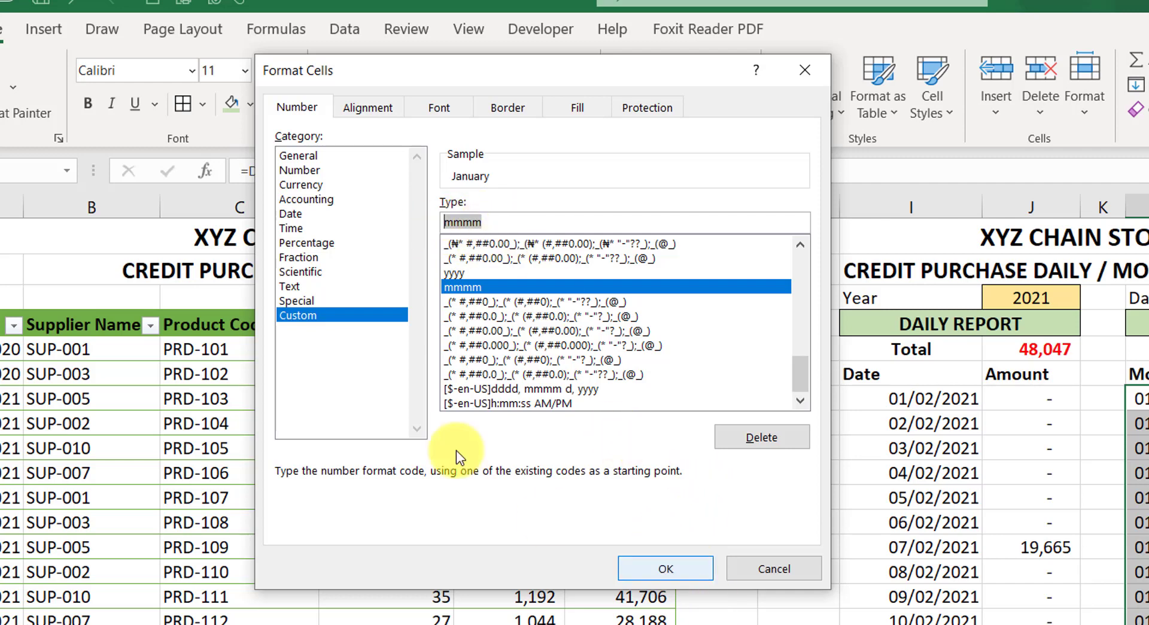
{"action": "left_click", "coordinate": [469, 283]}
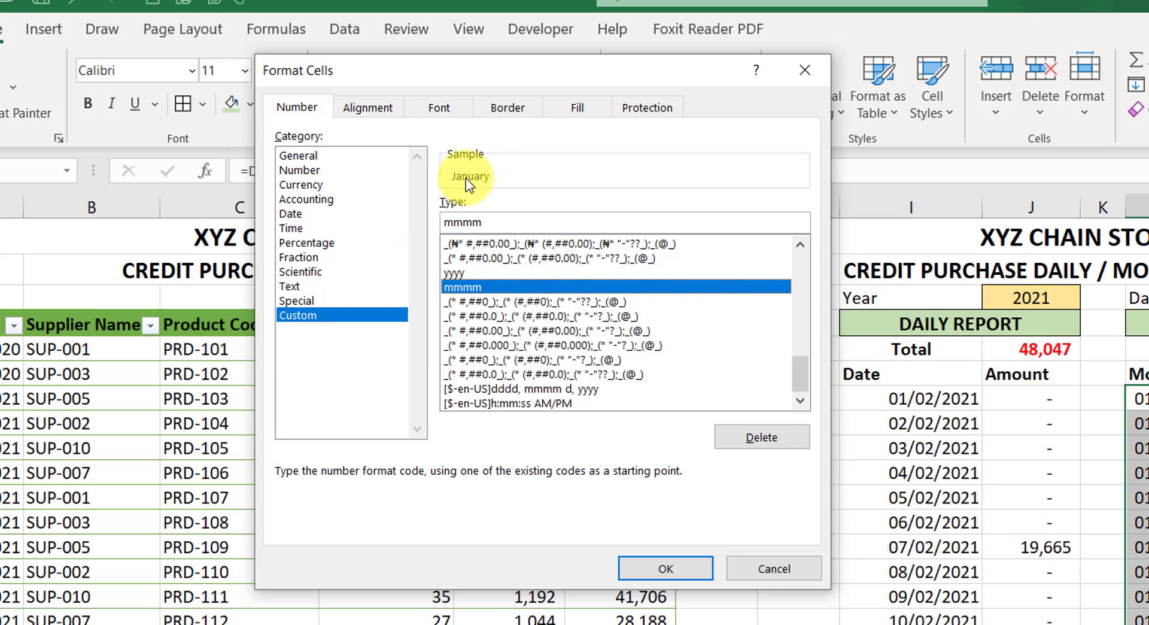
{"action": "left_click", "coordinate": [478, 222]}
{"action": "key", "text": "BackSpace"}
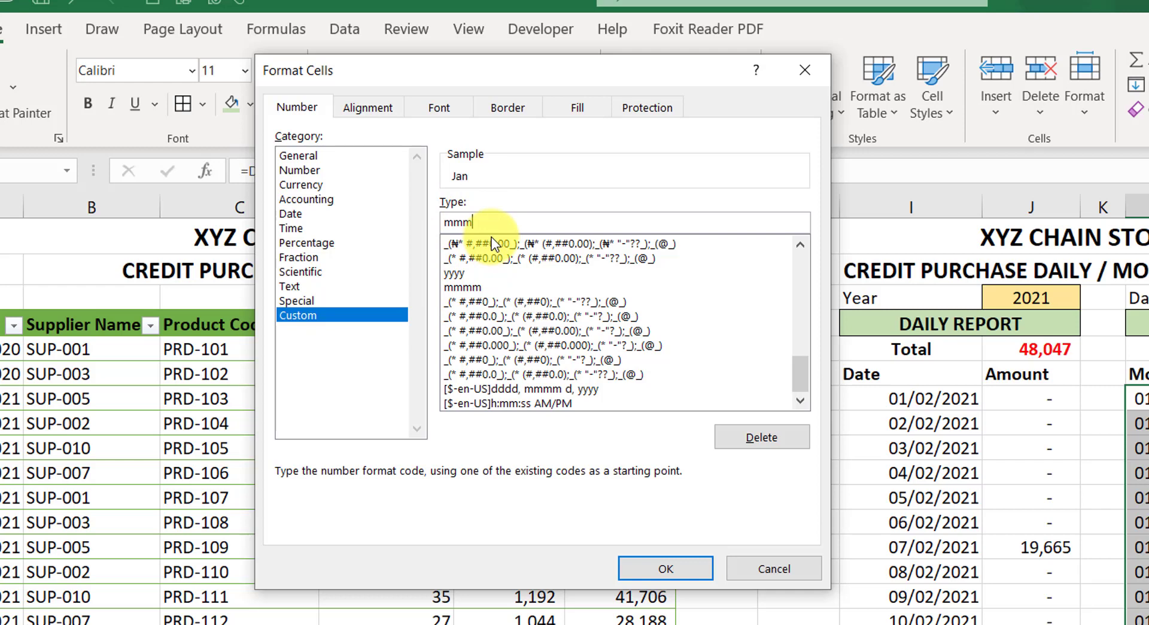
{"action": "left_click", "coordinate": [462, 286]}
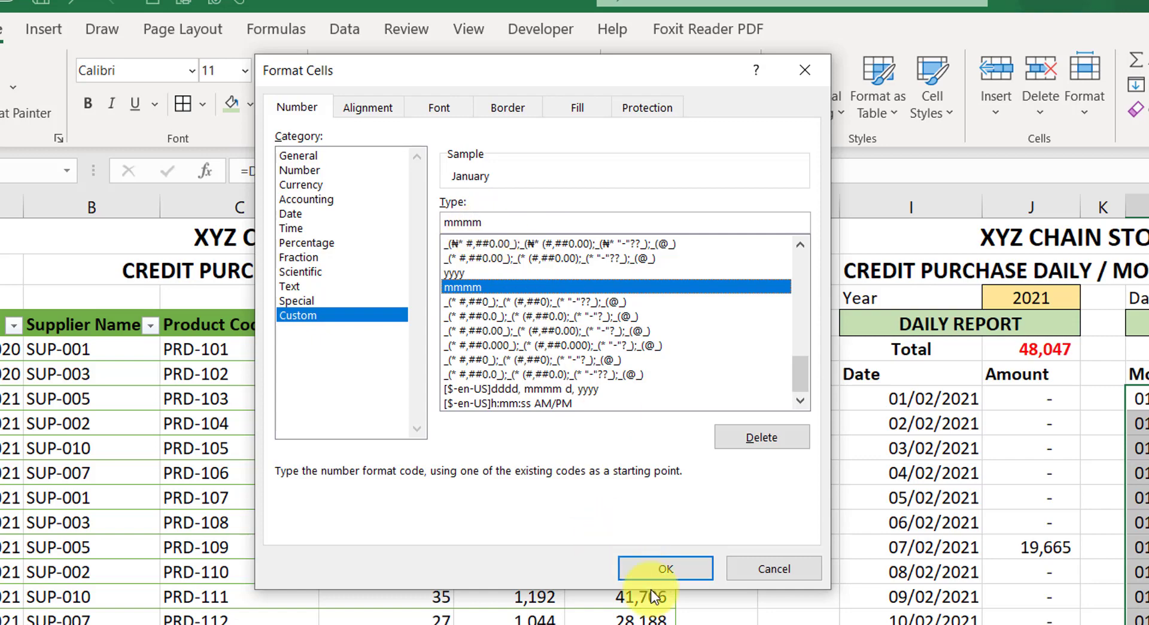
{"action": "left_click", "coordinate": [664, 567]}
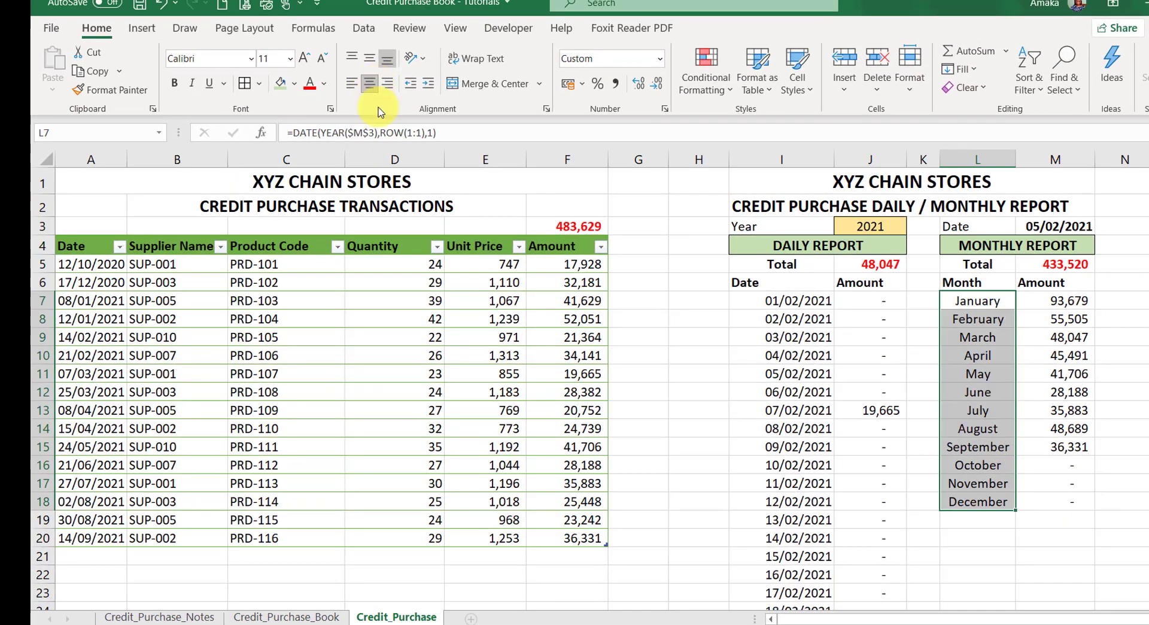
Start a SUMIFS formula in J7 of the daily report with Table2[Amount] as the sum range
{"action": "left_click", "coordinate": [866, 299]}
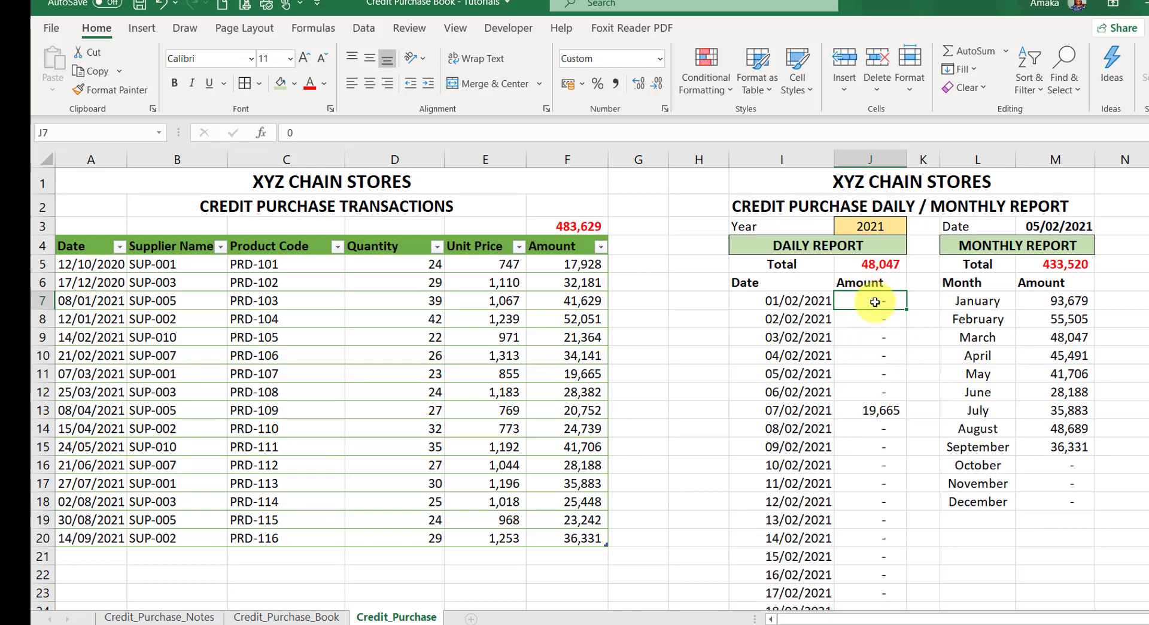
{"action": "type", "text": "=sumif"}
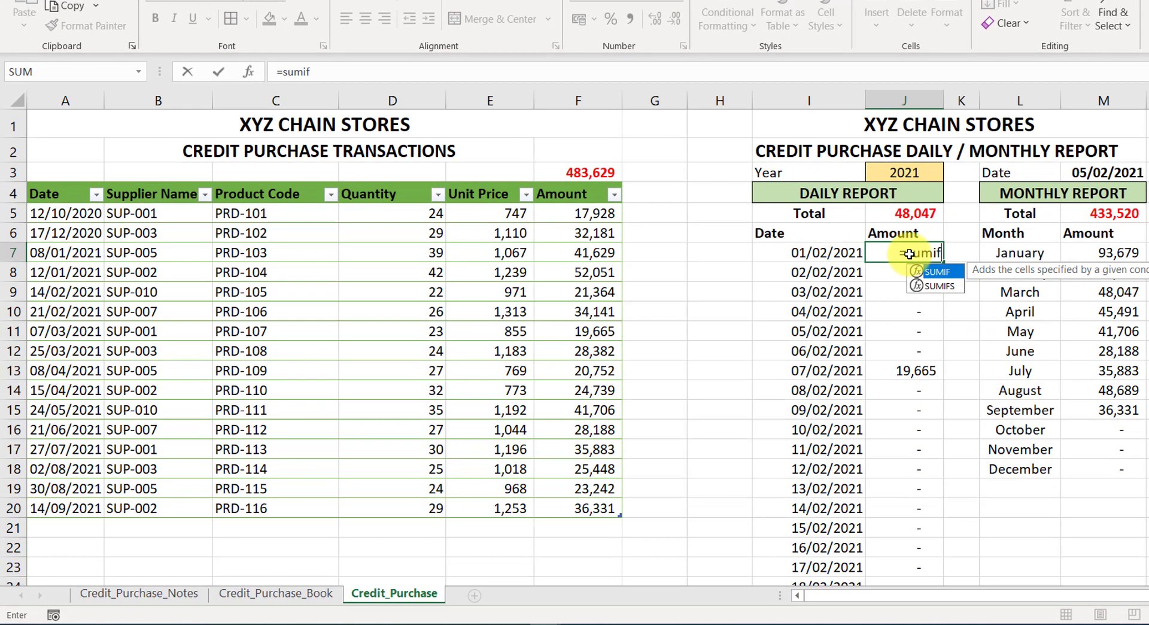
{"action": "key", "text": "Down"}
{"action": "key", "text": "Tab"}
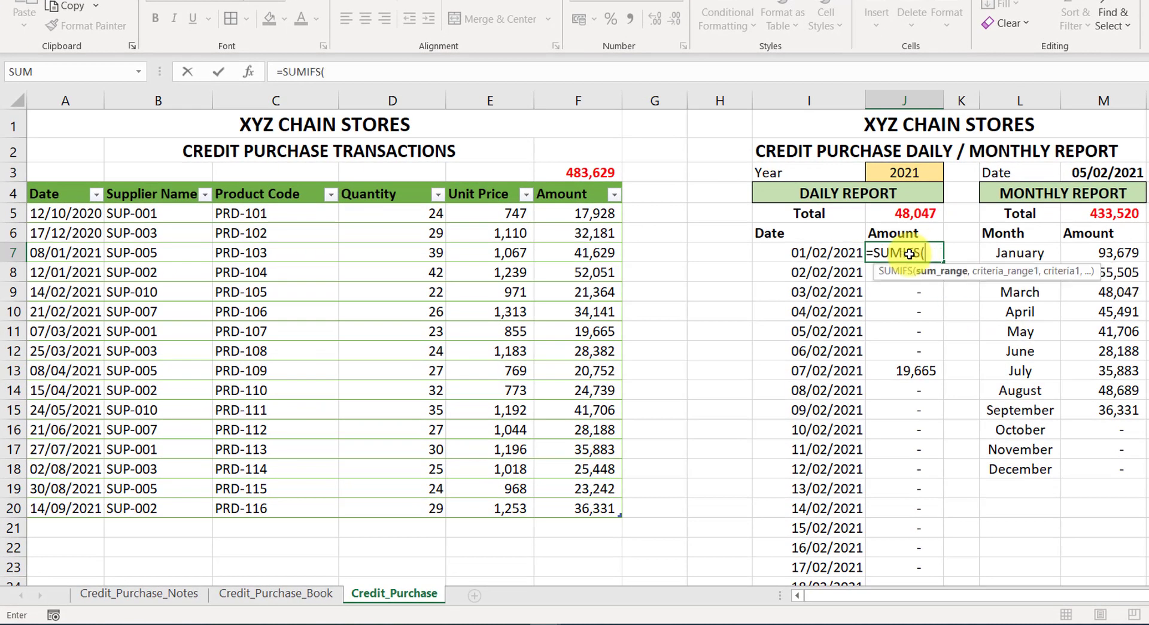
{"action": "left_click", "coordinate": [569, 183]}
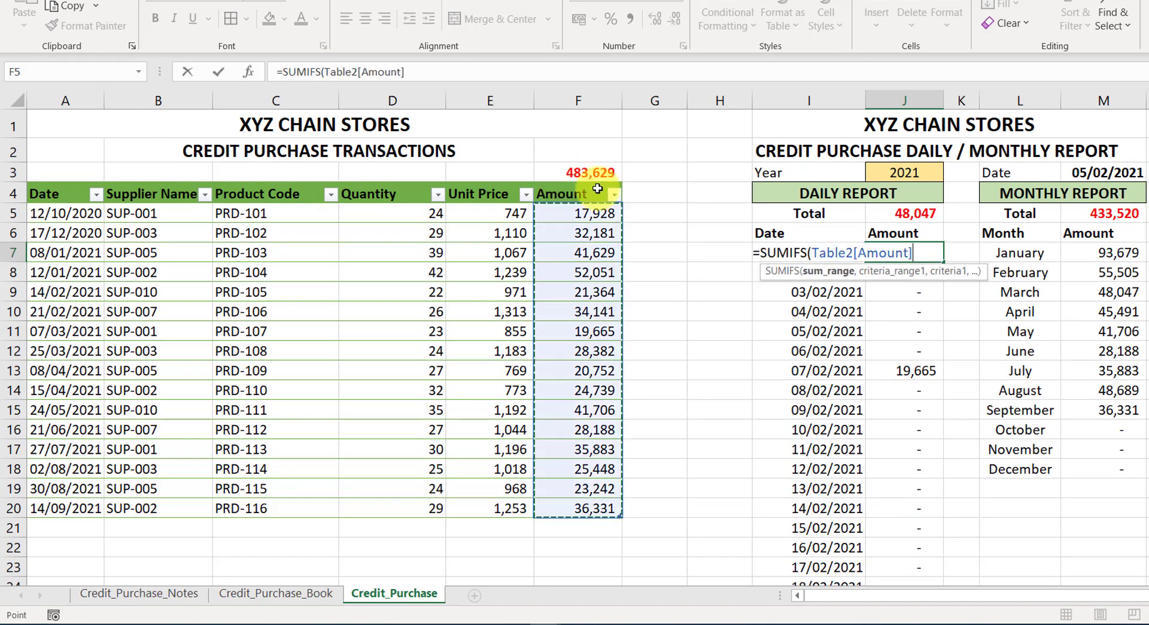
{"action": "type", "text": ","}
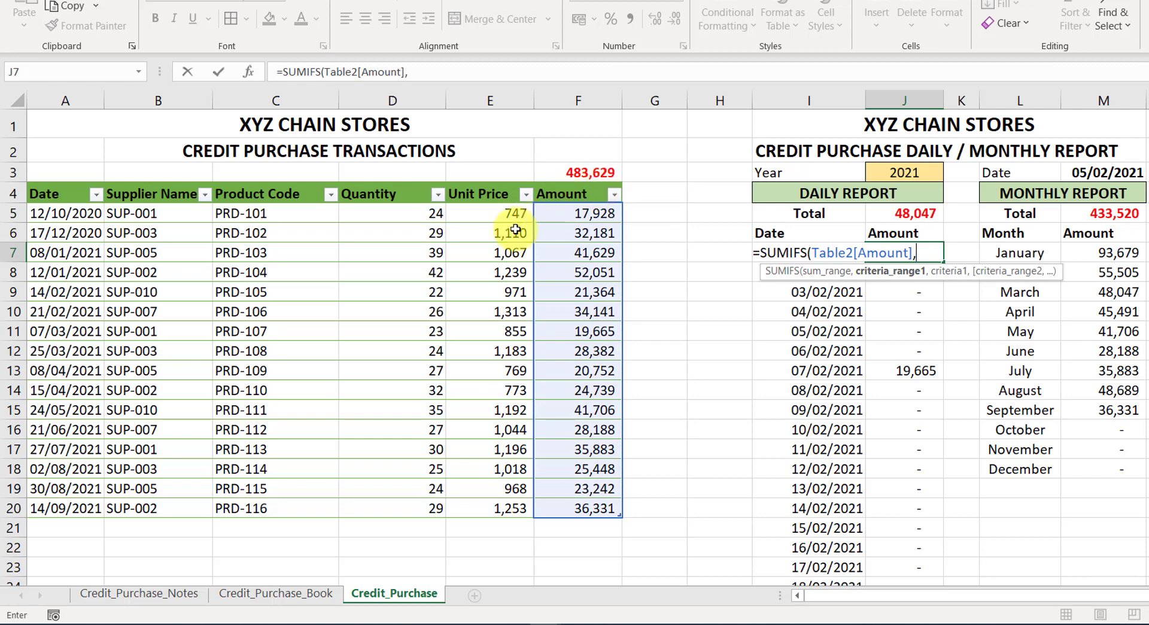
Complete the J7 formula with Table2[Date] as the criteria range and I7 as the criterion, and enter it
{"action": "left_click", "coordinate": [67, 185]}
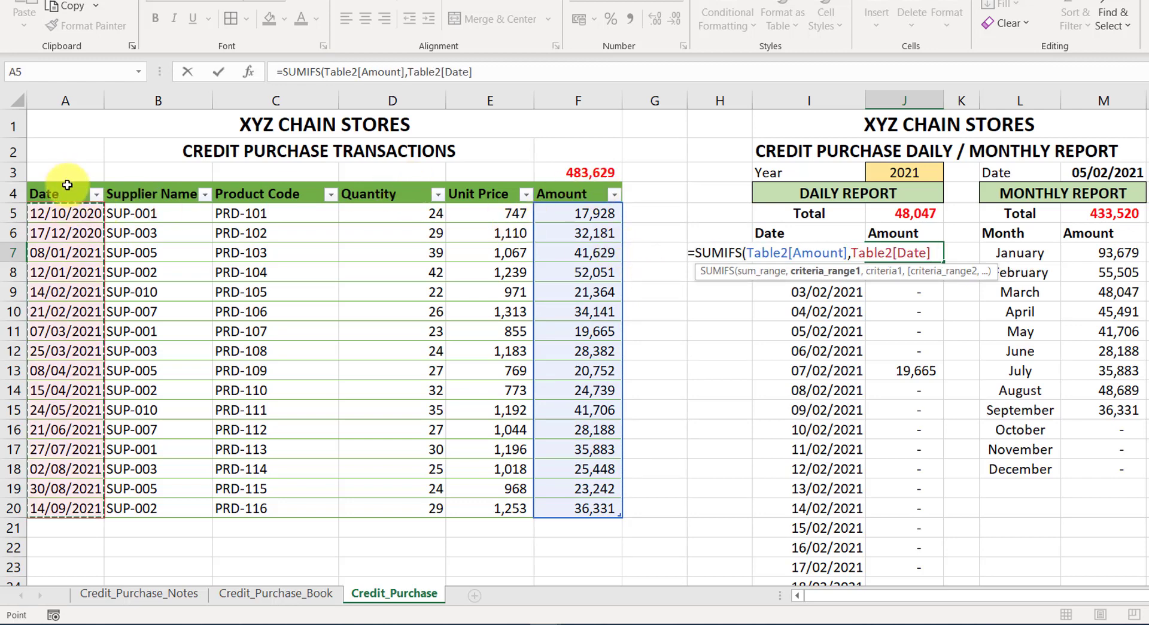
{"action": "type", "text": ","}
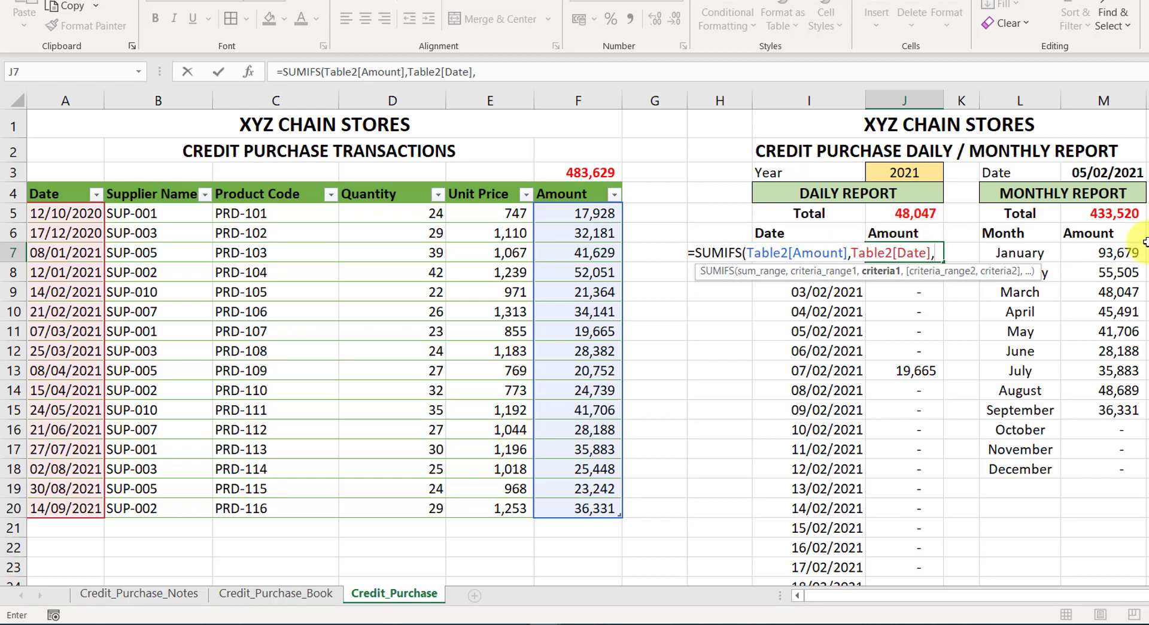
{"action": "type", "text": "I"}
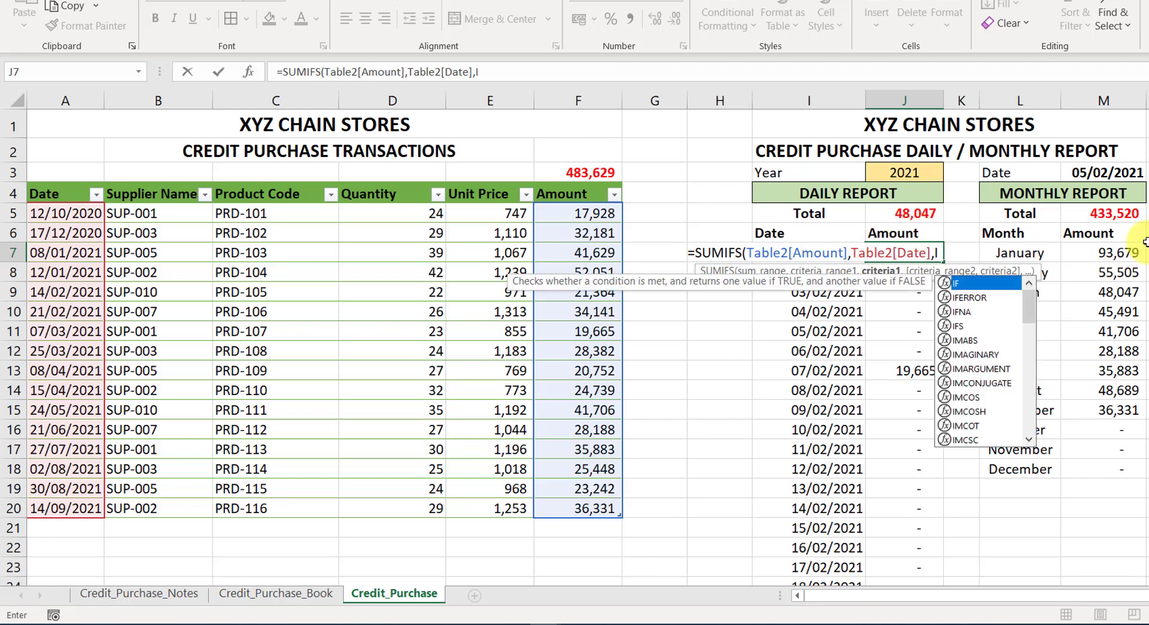
{"action": "type", "text": "7"}
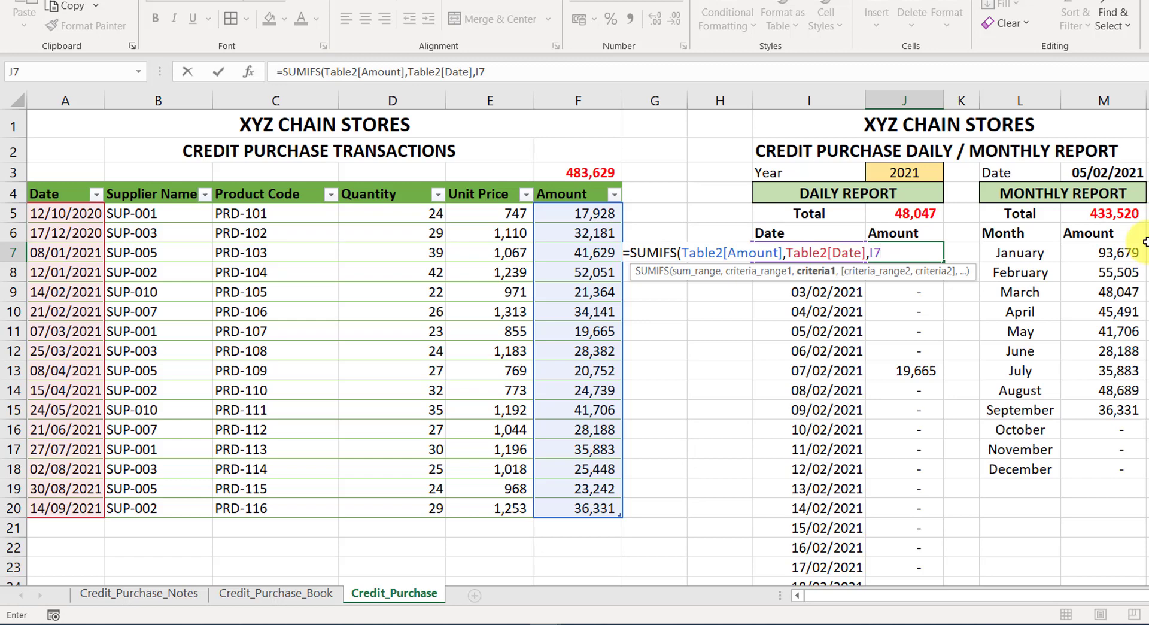
{"action": "type", "text": ")"}
{"action": "key", "text": "Return"}
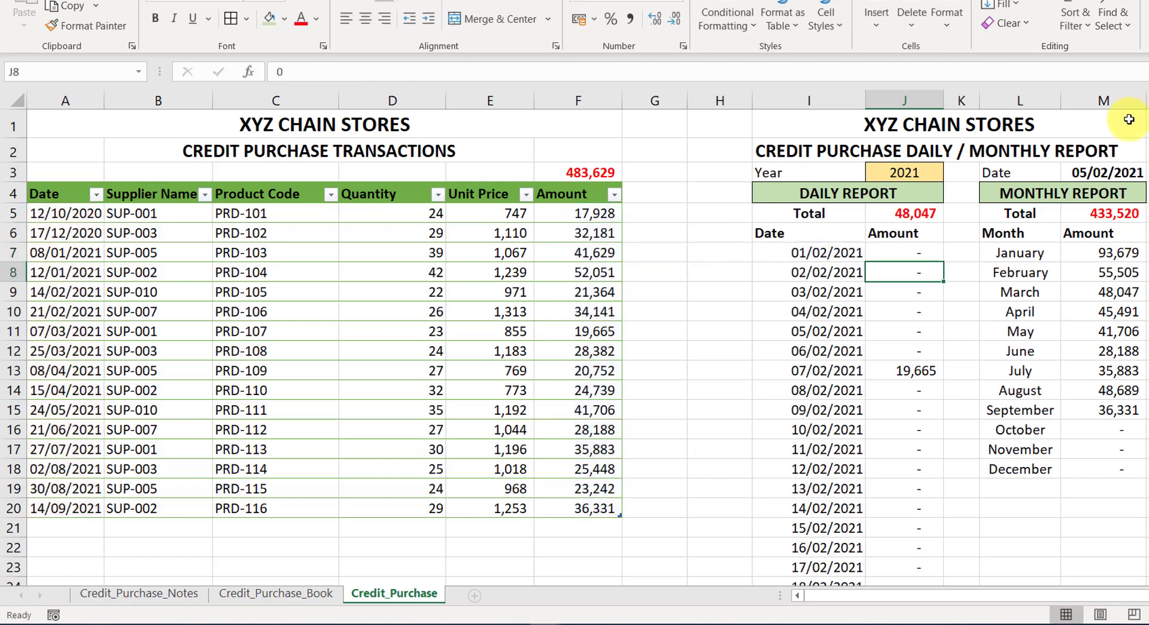
Review the J7 formula and fill it down through J37 of the daily report
{"action": "double_click", "coordinate": [909, 253]}
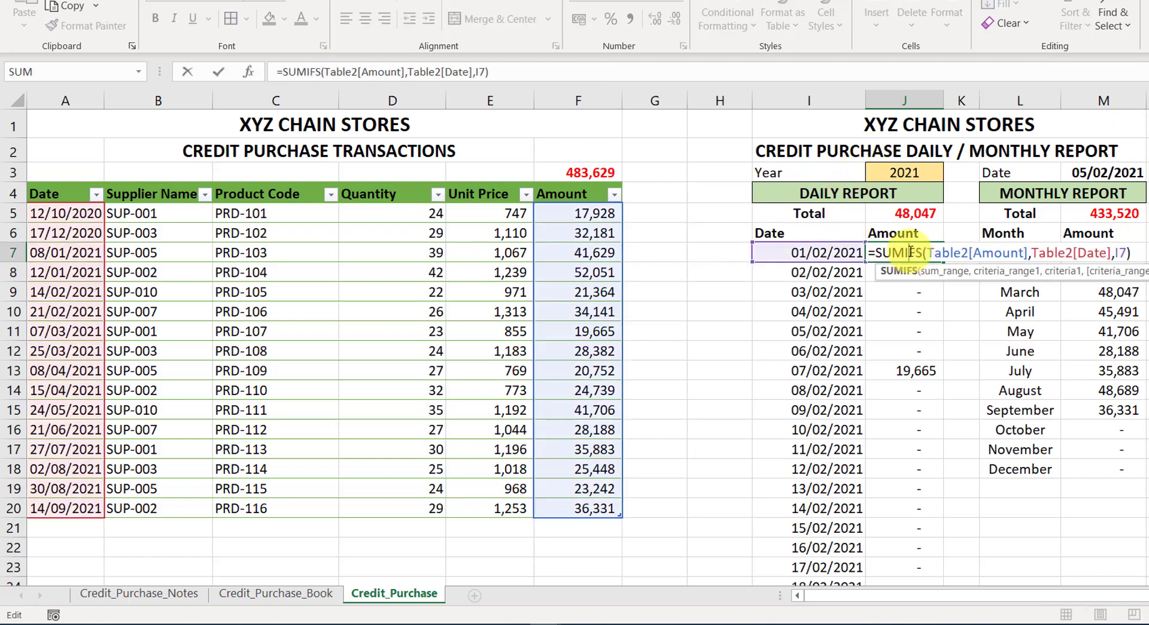
{"action": "key", "text": "Escape"}
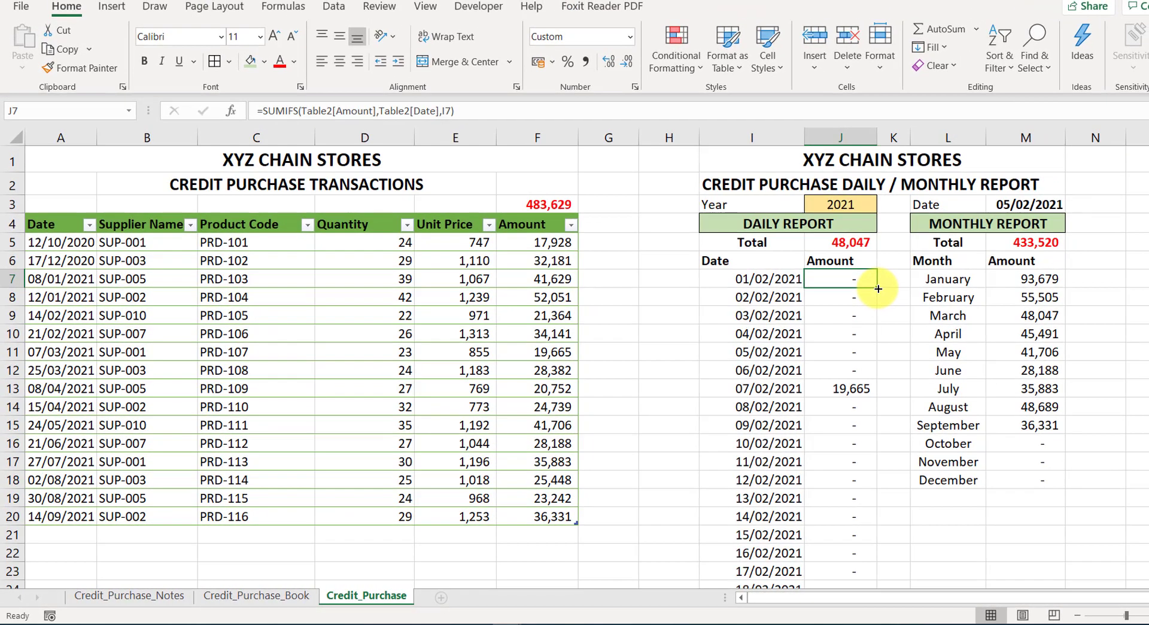
{"action": "double_click", "coordinate": [877, 288]}
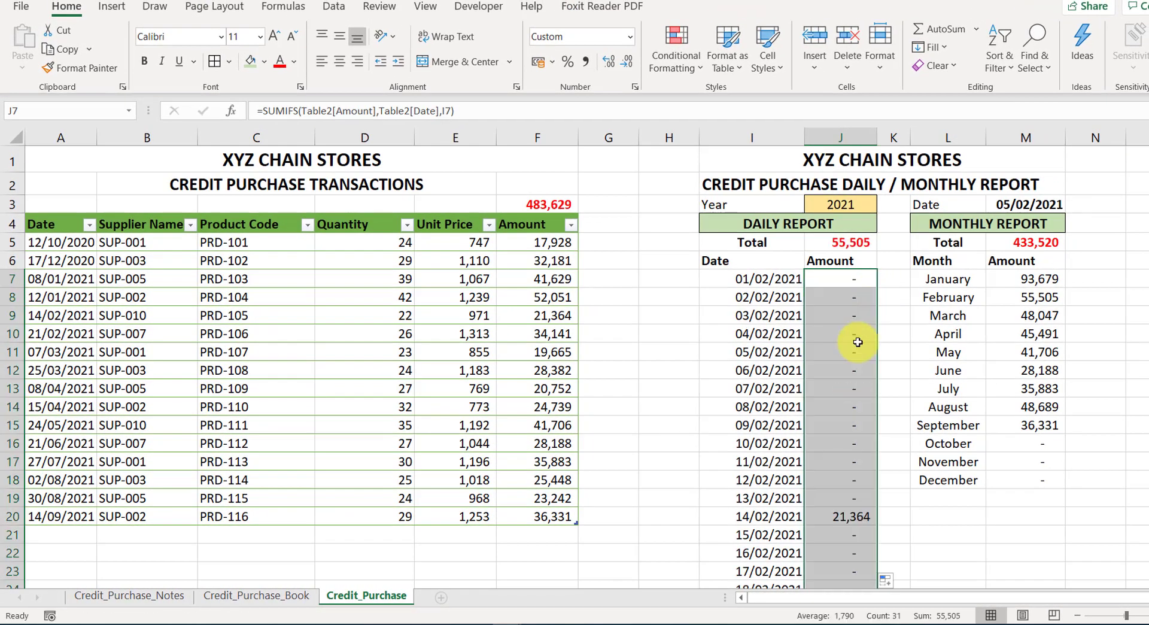
Check the daily report amounts in J7:J37 against the transactions table, comparing the 14/02/2021 entry in J20 with F9
{"action": "scroll", "coordinate": [864, 412], "scroll_direction": "down", "scroll_amount": 6}
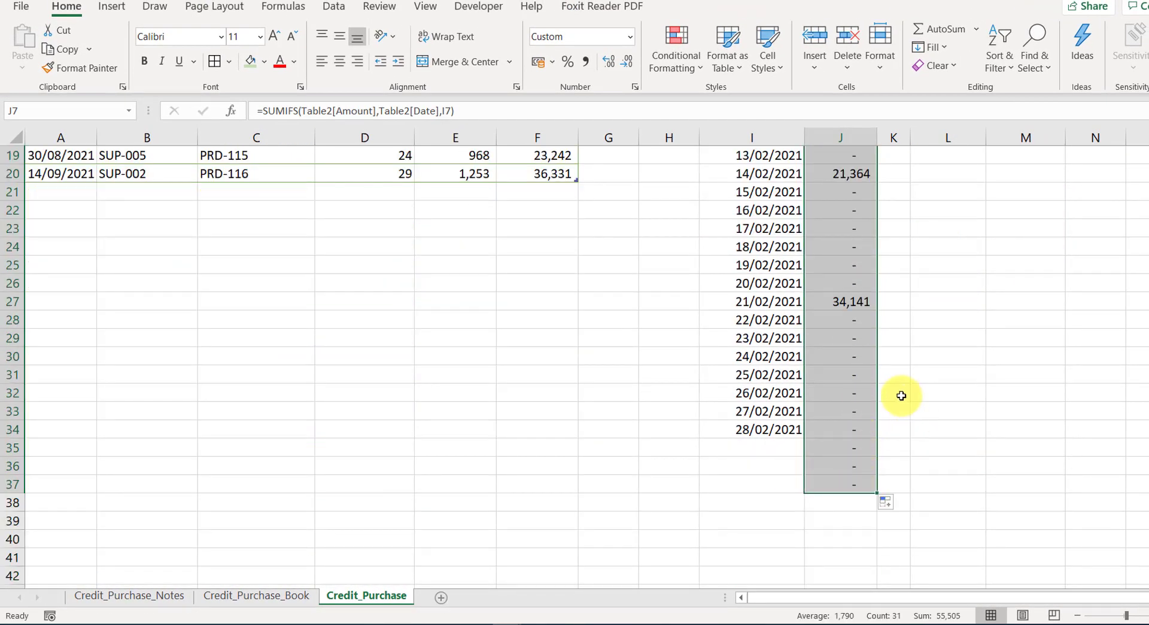
{"action": "scroll", "coordinate": [844, 308], "scroll_direction": "up", "scroll_amount": 3}
{"action": "scroll", "coordinate": [862, 331], "scroll_direction": "up", "scroll_amount": 3}
{"action": "scroll", "coordinate": [872, 401], "scroll_direction": "down", "scroll_amount": 3}
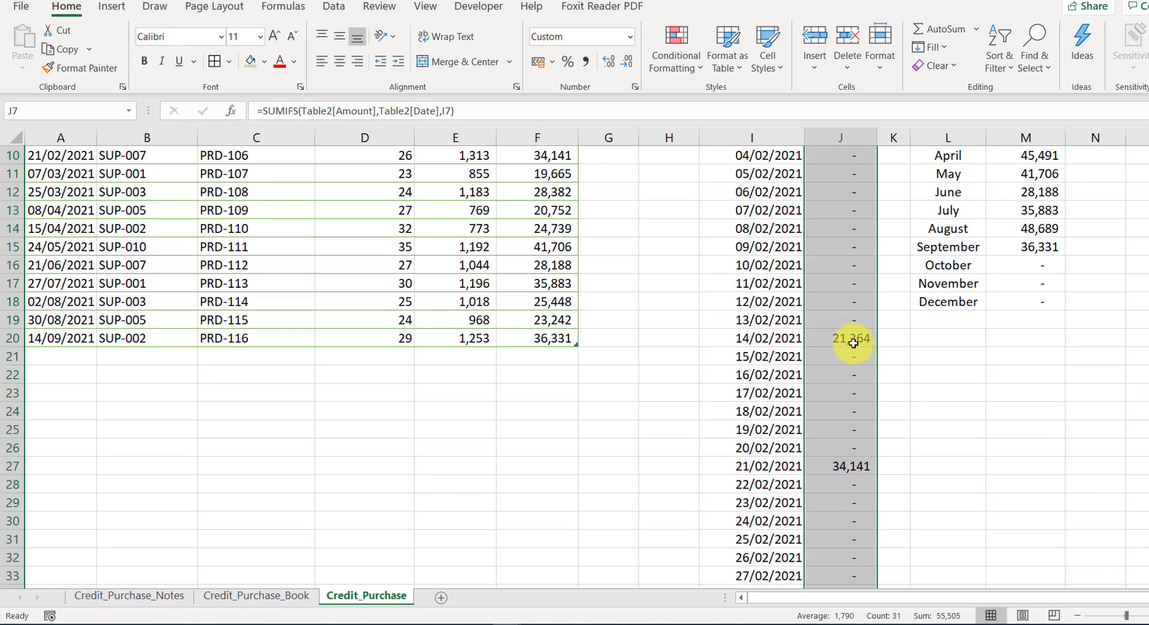
{"action": "scroll", "coordinate": [405, 371], "scroll_direction": "up", "scroll_amount": 3}
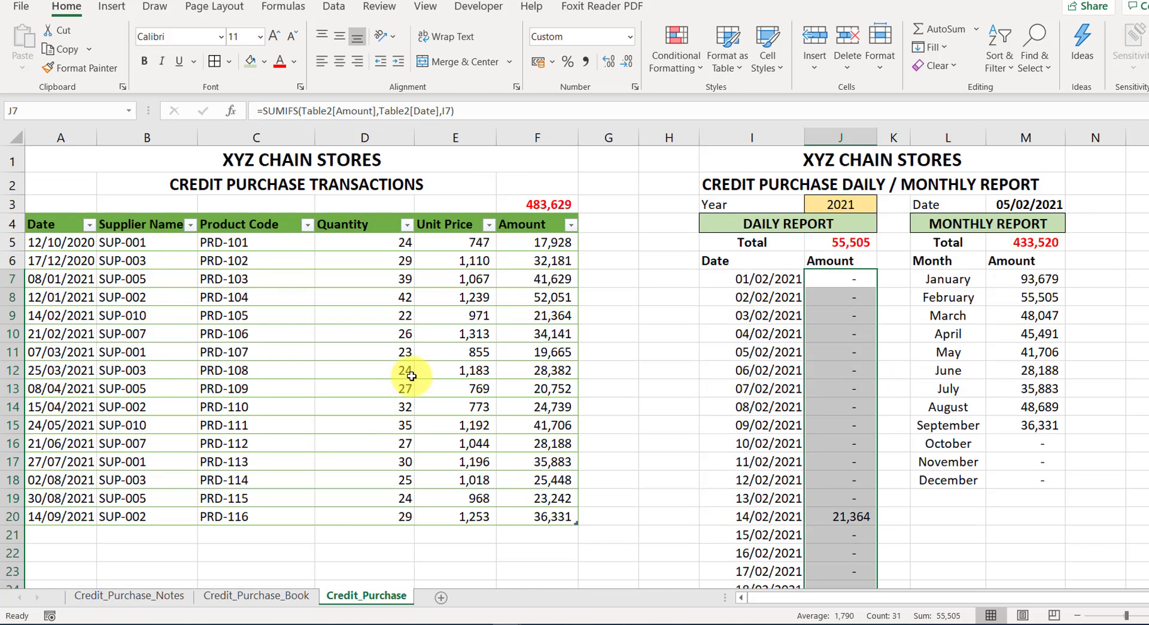
{"action": "left_click", "coordinate": [547, 316]}
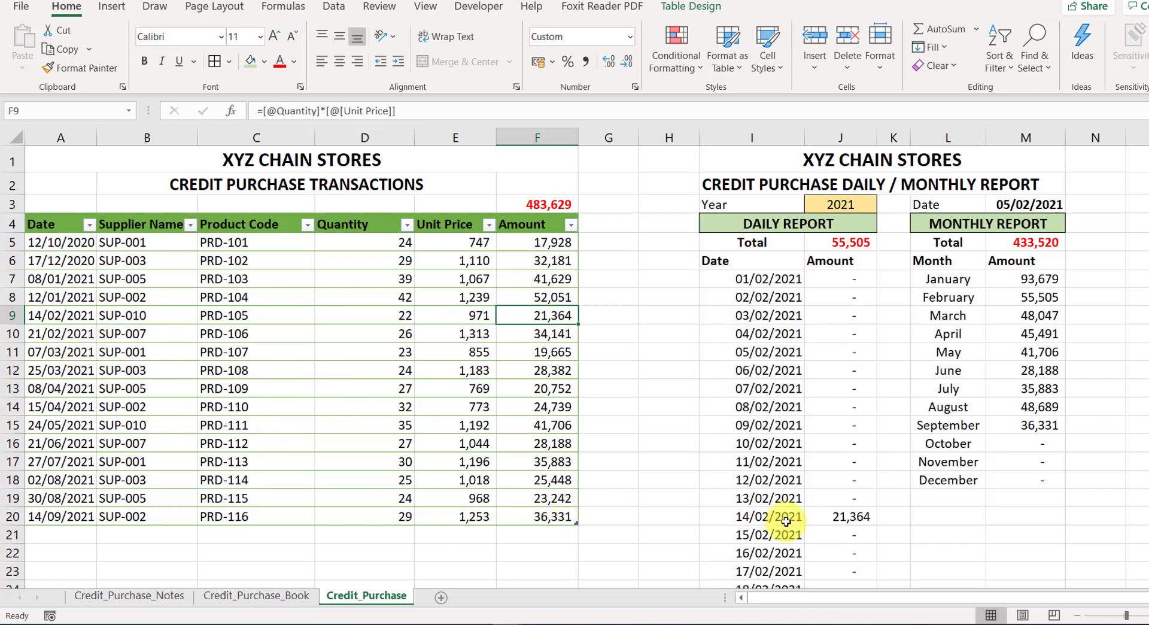
{"action": "left_click", "coordinate": [849, 518]}
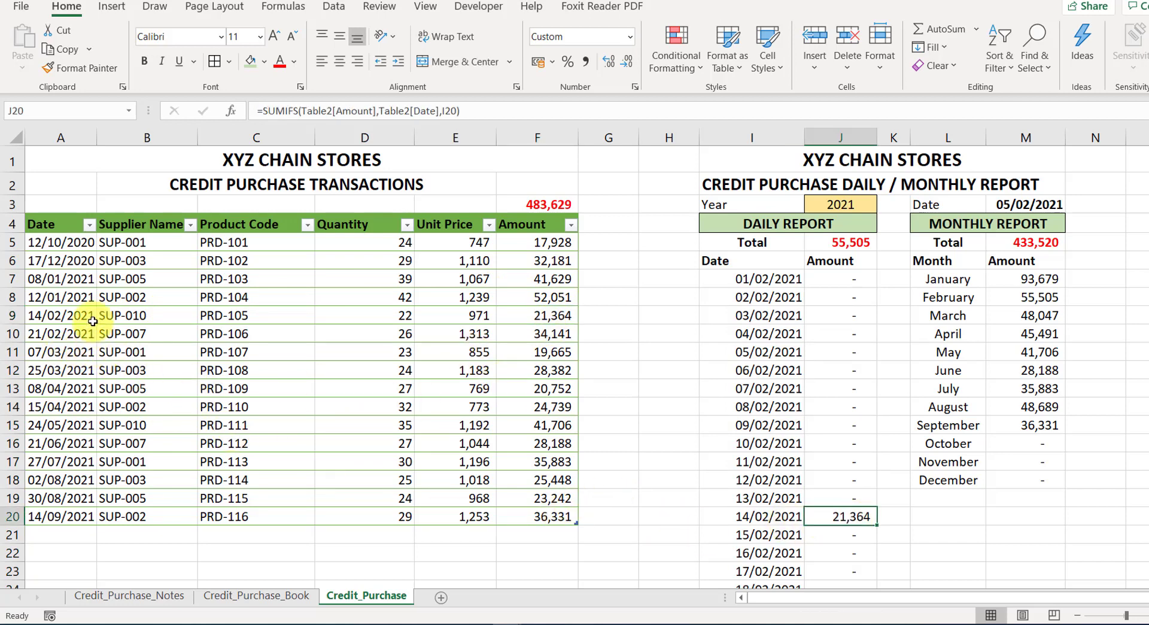
{"action": "scroll", "coordinate": [152, 461], "scroll_direction": "down", "scroll_amount": 4}
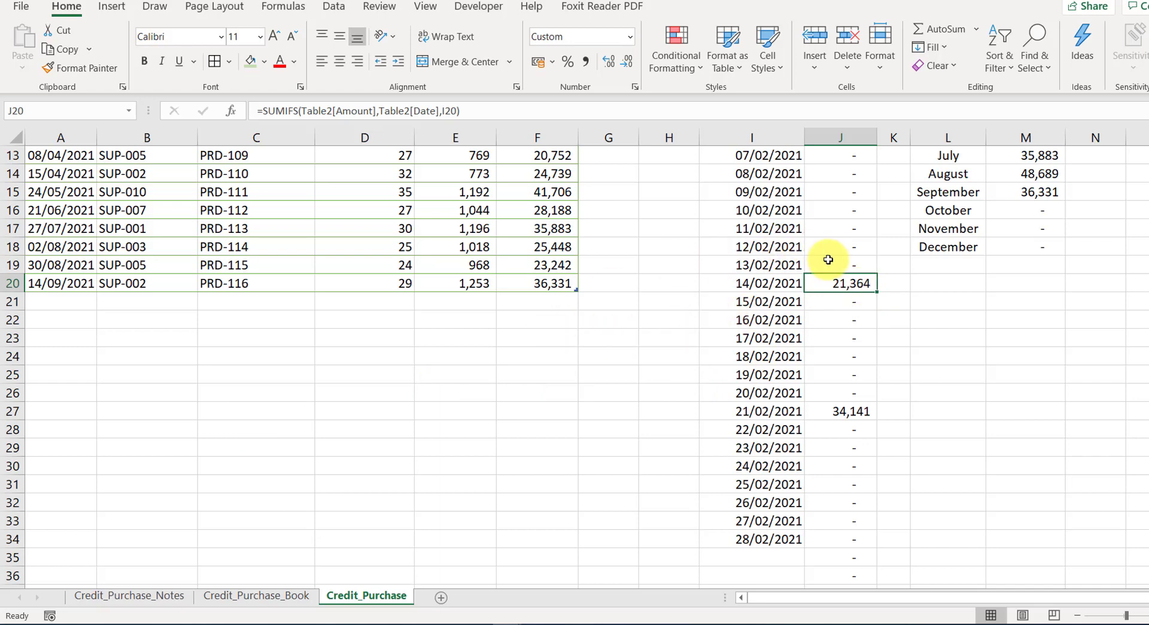
{"action": "scroll", "coordinate": [826, 257], "scroll_direction": "up", "scroll_amount": 4}
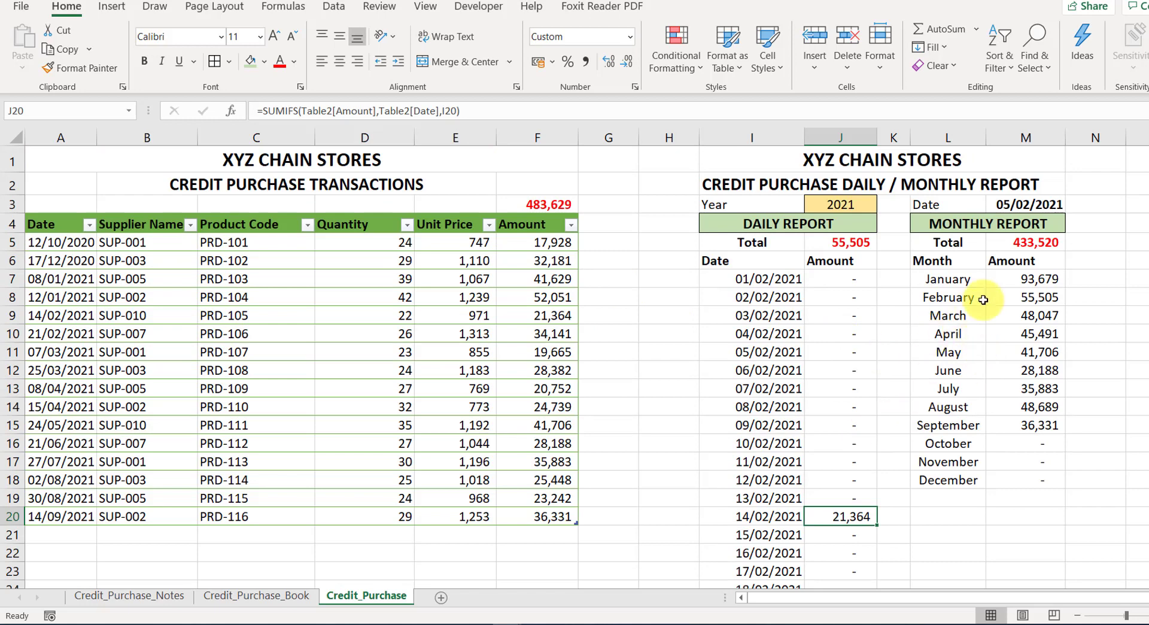
{"action": "left_click", "coordinate": [1036, 279]}
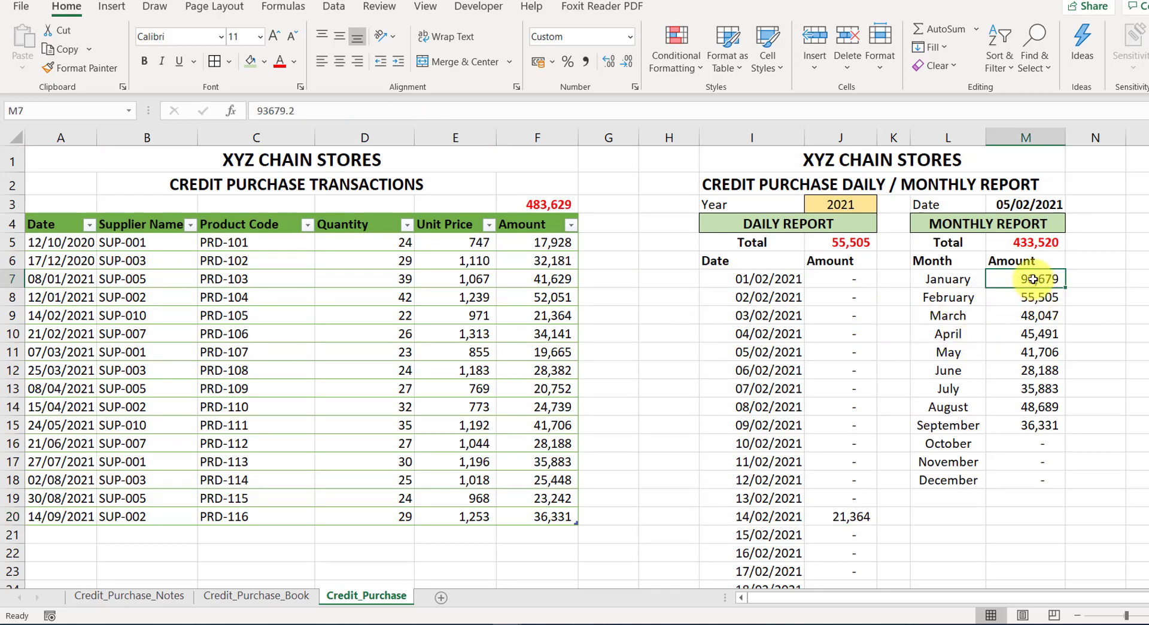
{"action": "type", "text": "=su"}
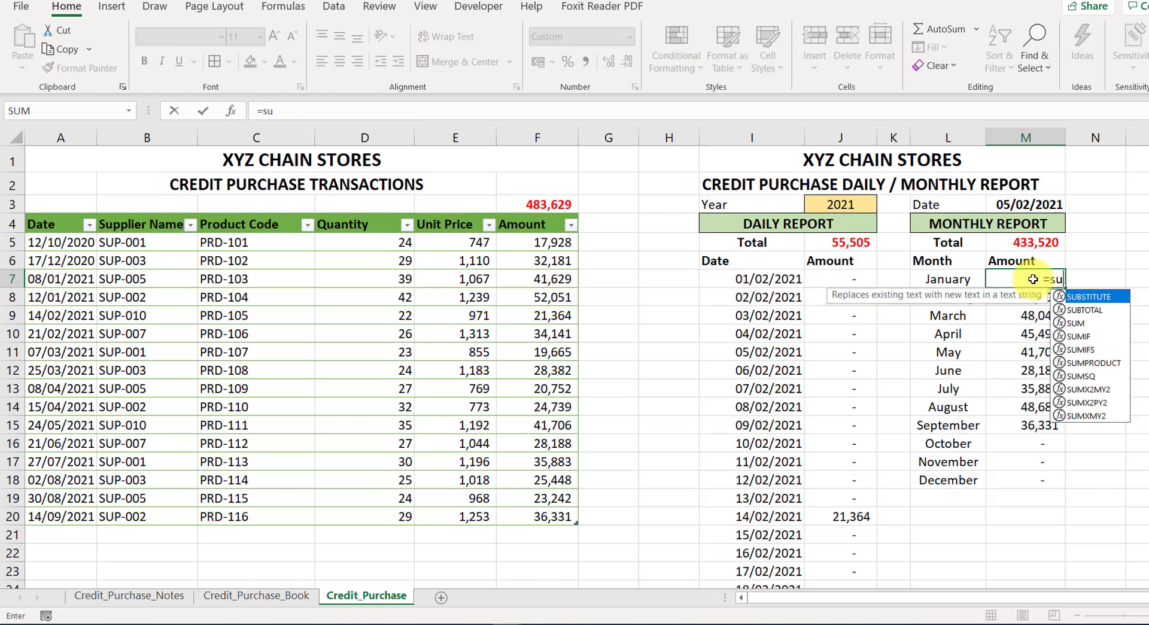
{"action": "type", "text": "mif"}
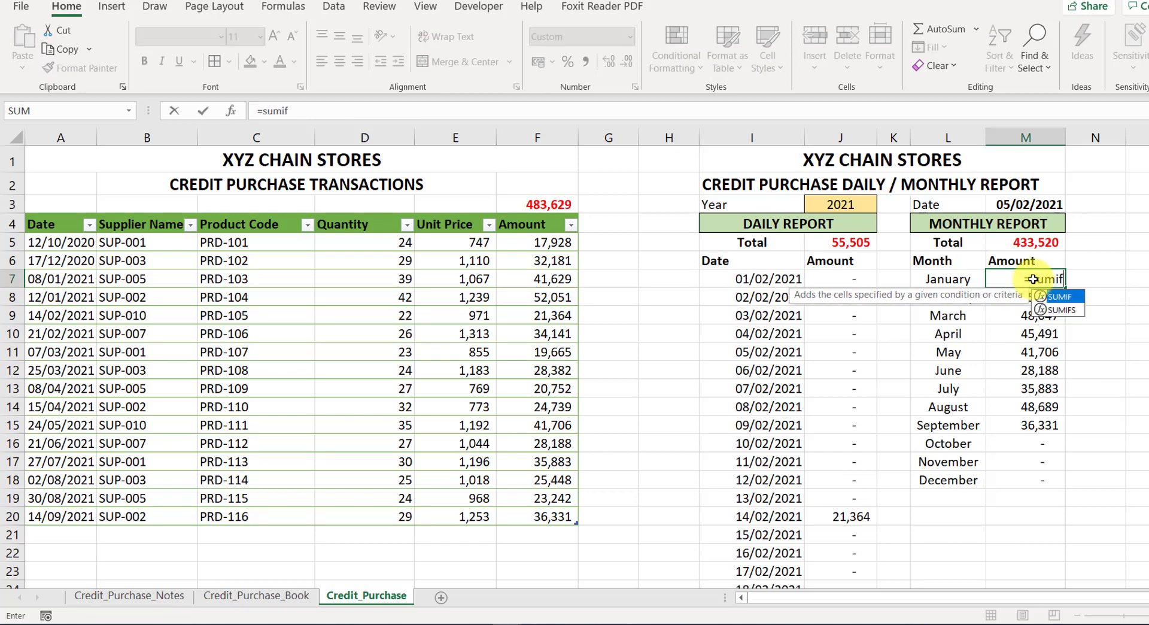
{"action": "key", "text": "Down"}
{"action": "key", "text": "Tab"}
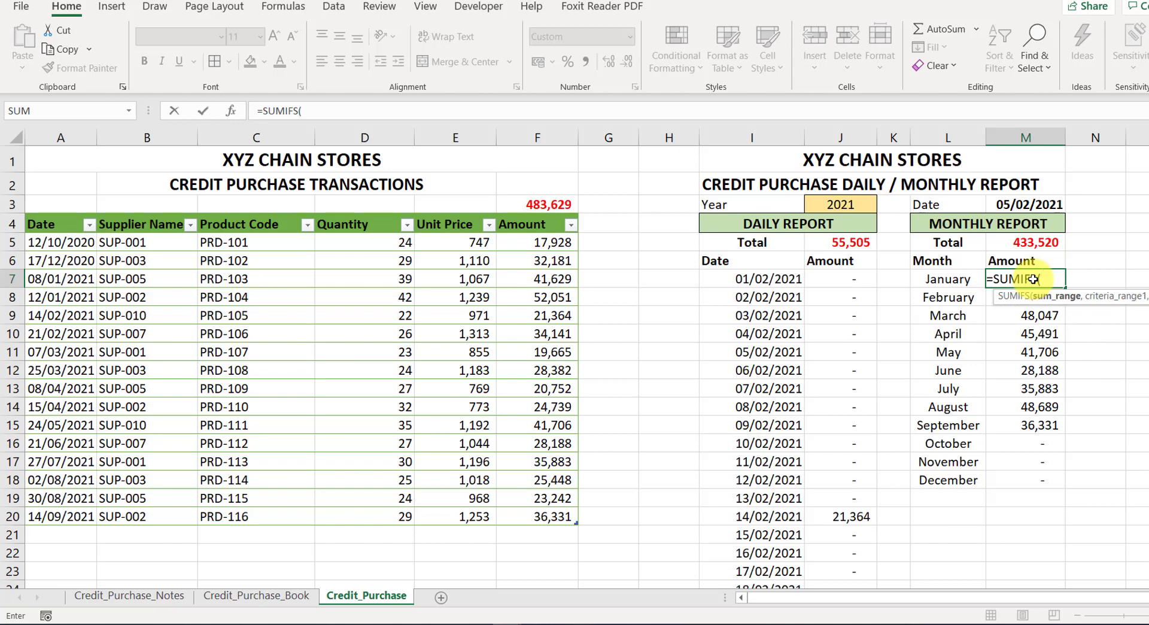
{"action": "left_click", "coordinate": [539, 210]}
{"action": "type", "text": ","}
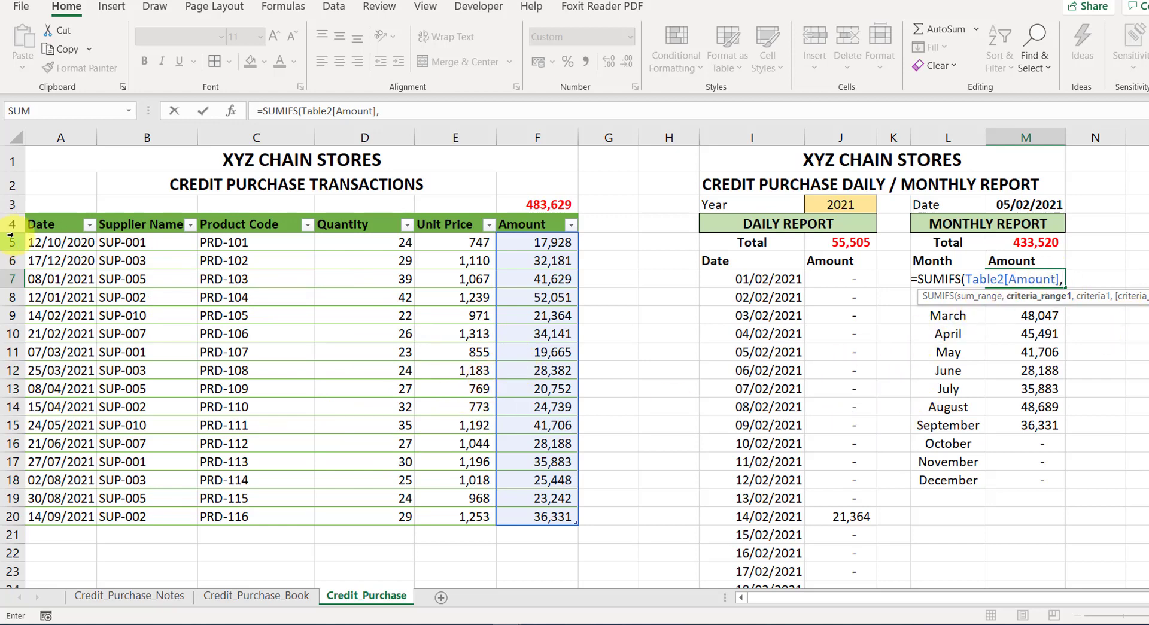
{"action": "left_click", "coordinate": [57, 220]}
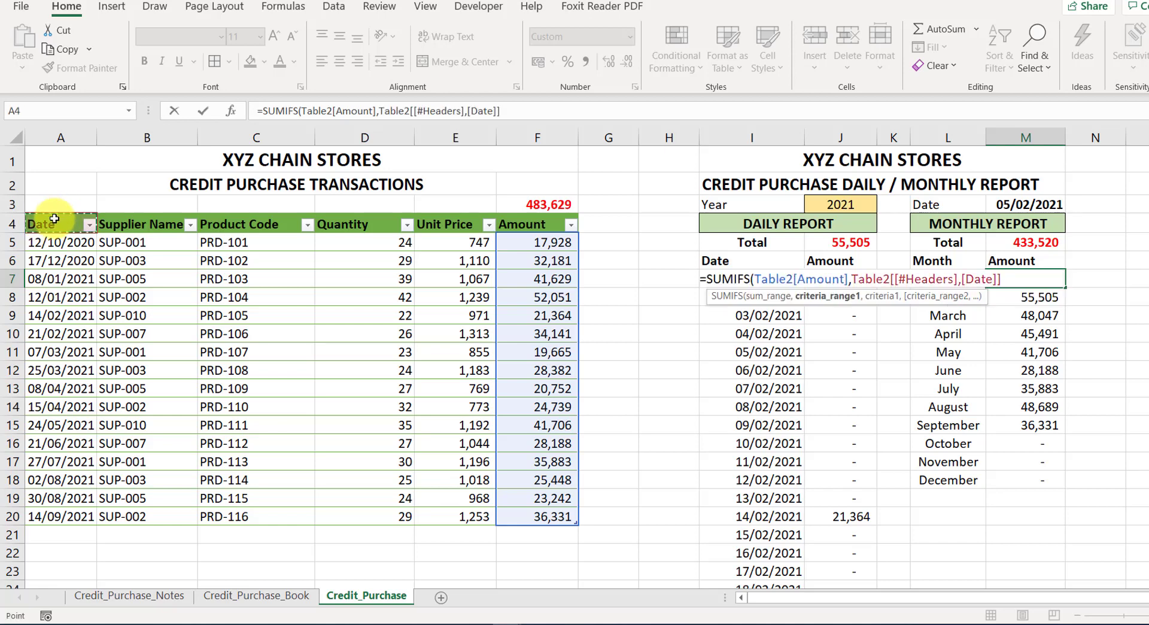
{"action": "key", "text": "ctrl+Return"}
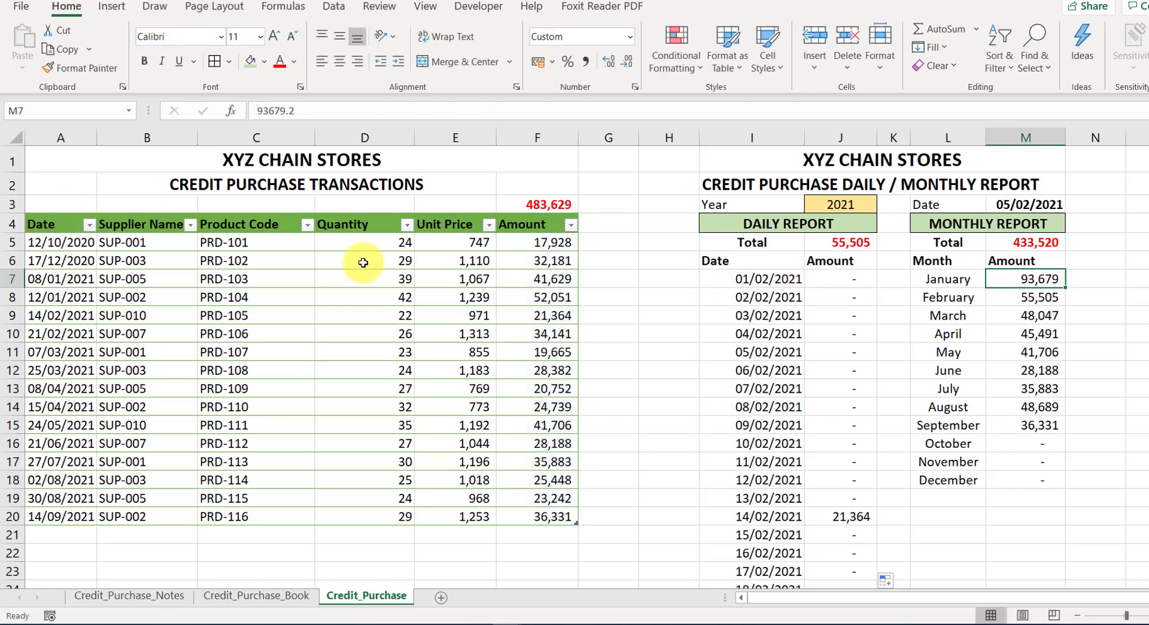
Start a SUMIFS formula in M7 of the monthly report with Table2[Amount] as the sum range
{"action": "type", "text": "="}
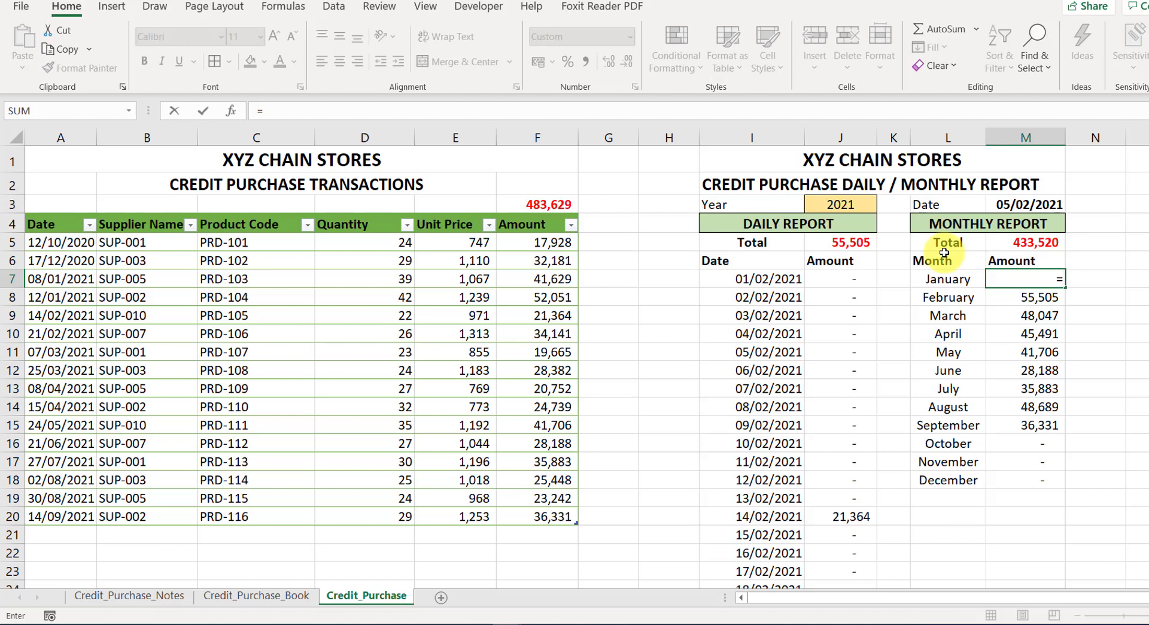
{"action": "type", "text": "s"}
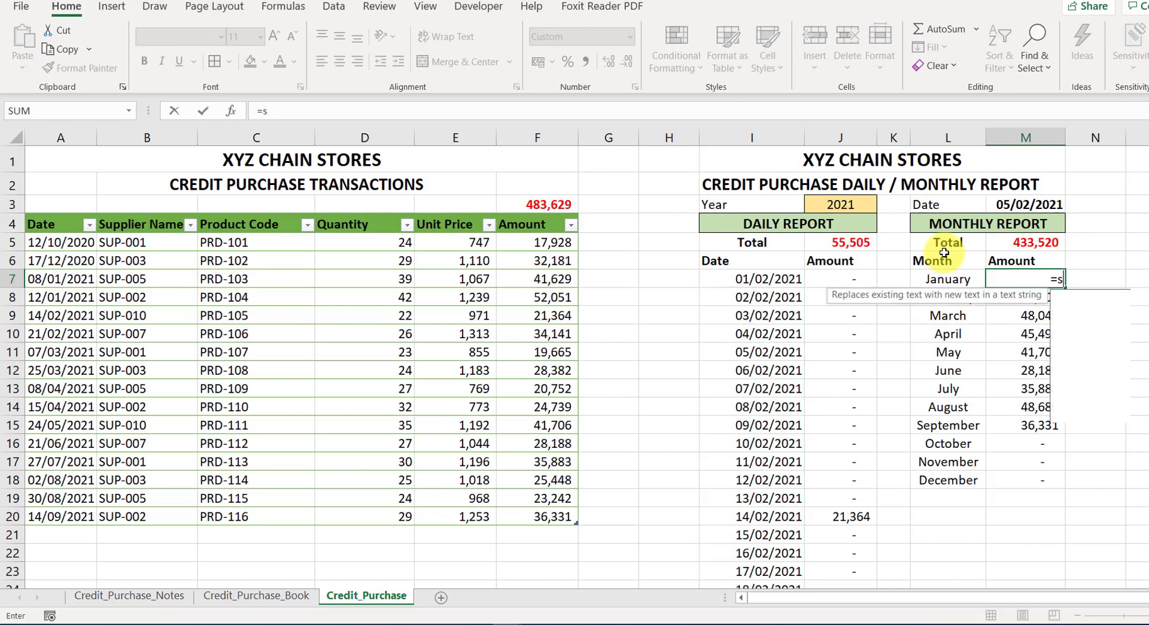
{"action": "type", "text": "umif"}
{"action": "type", "text": "s"}
{"action": "key", "text": "Tab"}
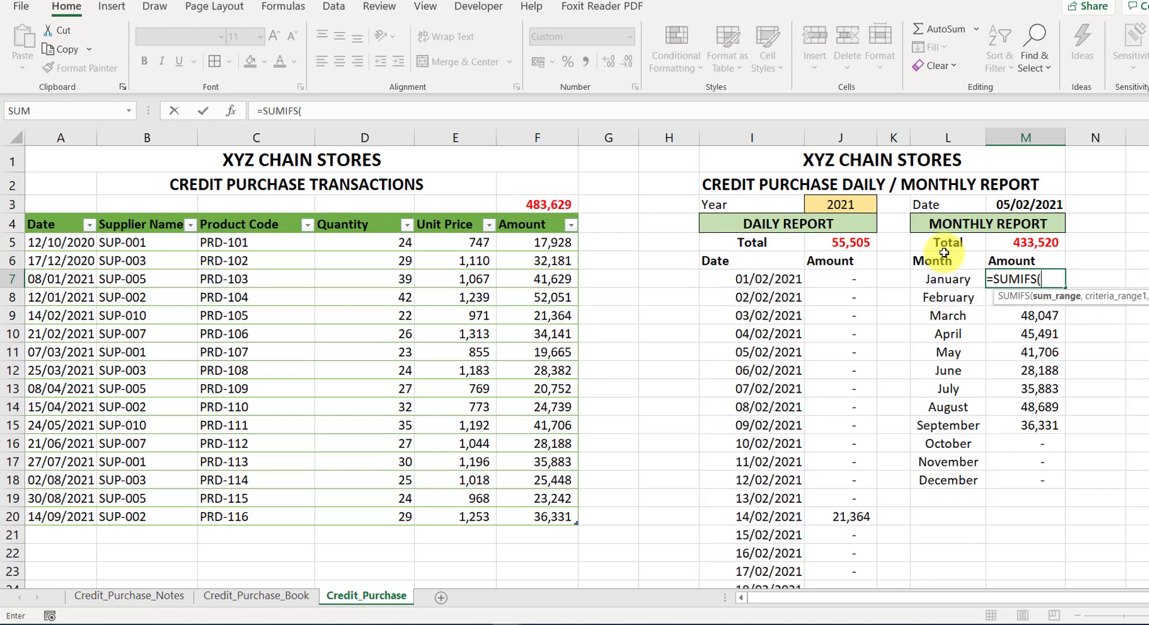
{"action": "left_click", "coordinate": [524, 213]}
{"action": "type", "text": ","}
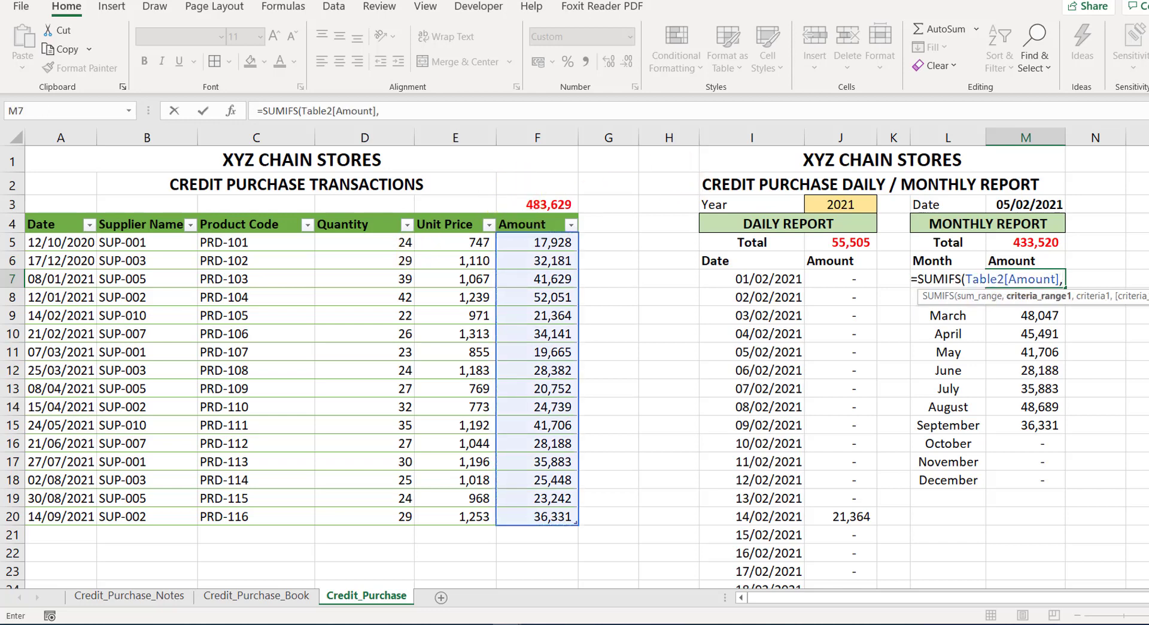
Add Table2[Date] as the first criteria range of the M7 formula, with ">="&L7 as its criterion
{"action": "left_click", "coordinate": [52, 213]}
{"action": "type", "text": ",\">="}
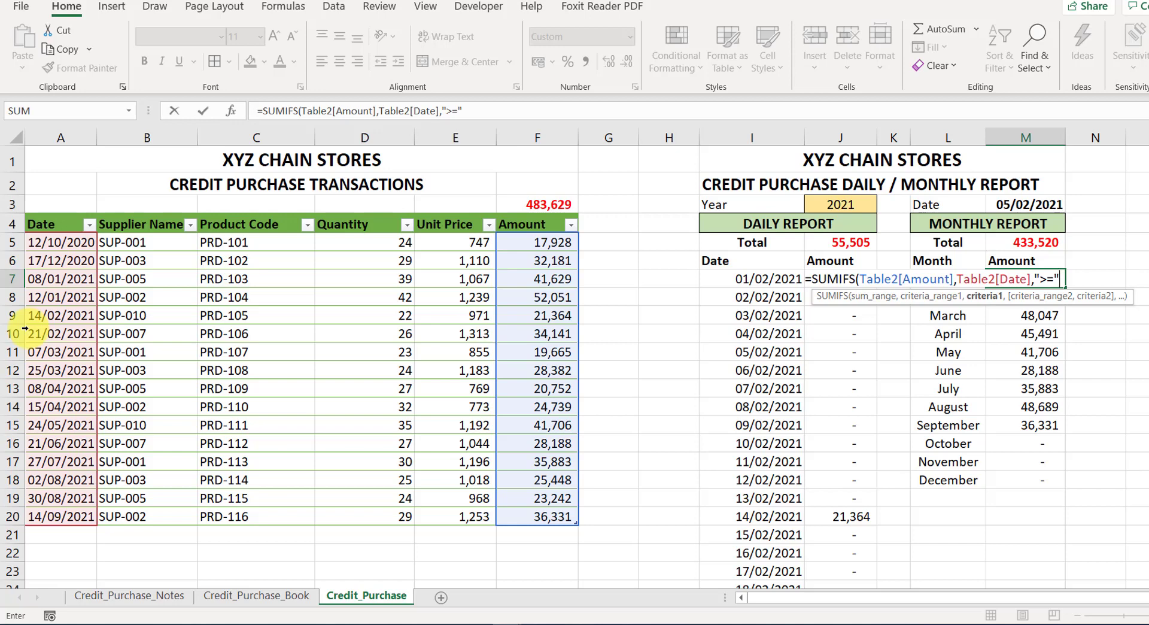
{"action": "type", "text": "&"}
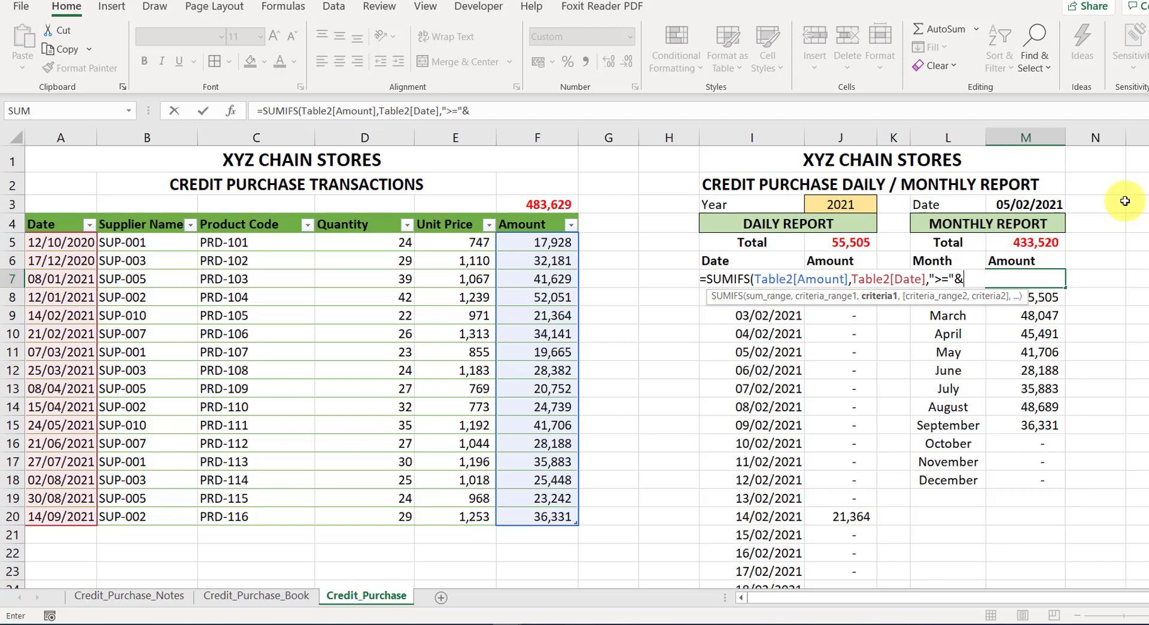
{"action": "type", "text": "L"}
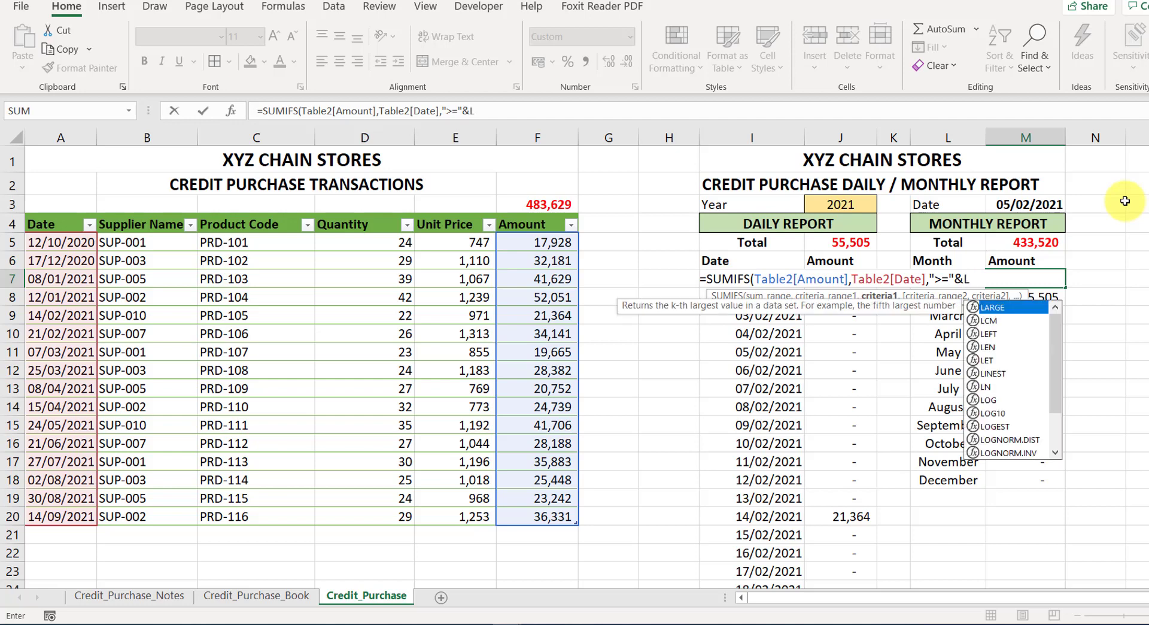
{"action": "type", "text": "7"}
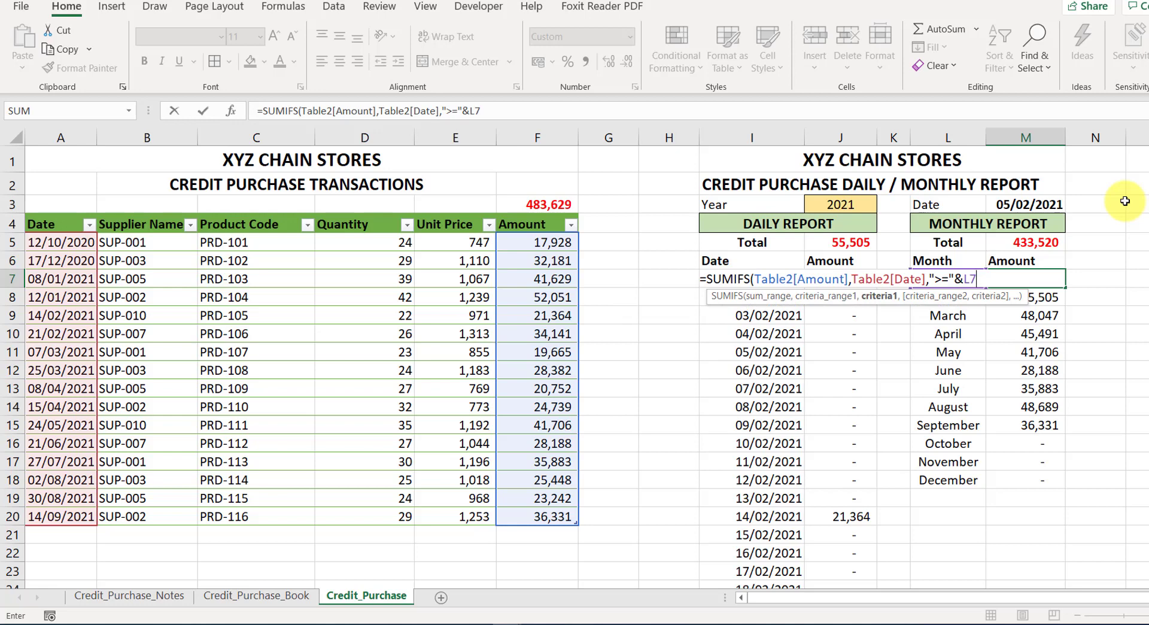
Add Table2[Date] as the second criteria range of the M7 formula and begin its criterion with "<="&
{"action": "type", "text": ","}
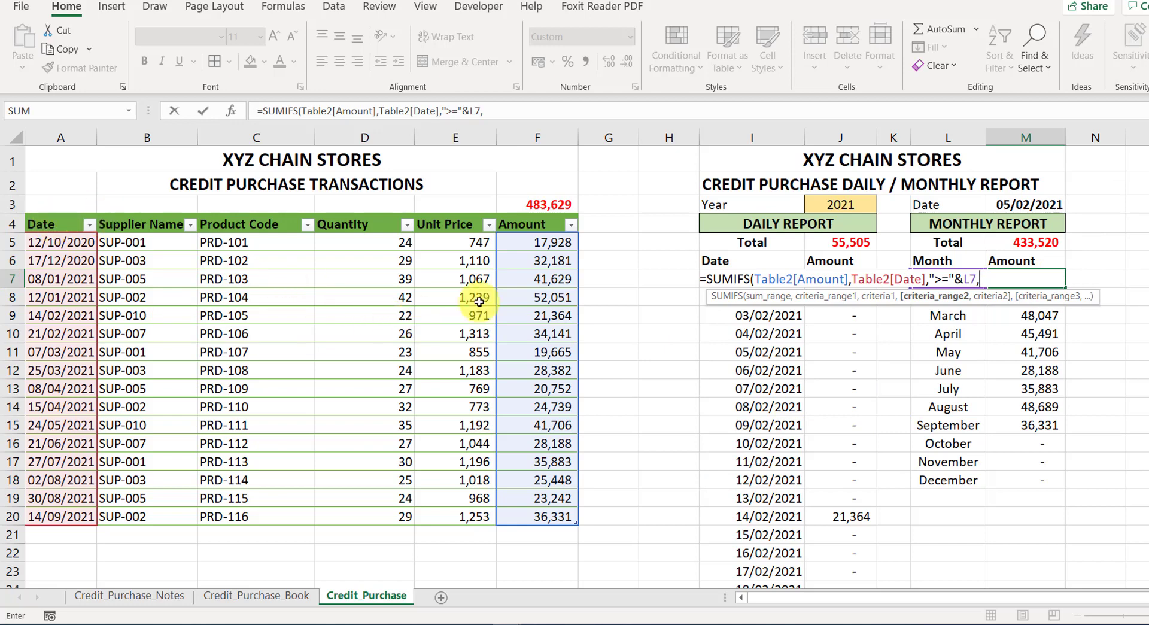
{"action": "left_click", "coordinate": [879, 296]}
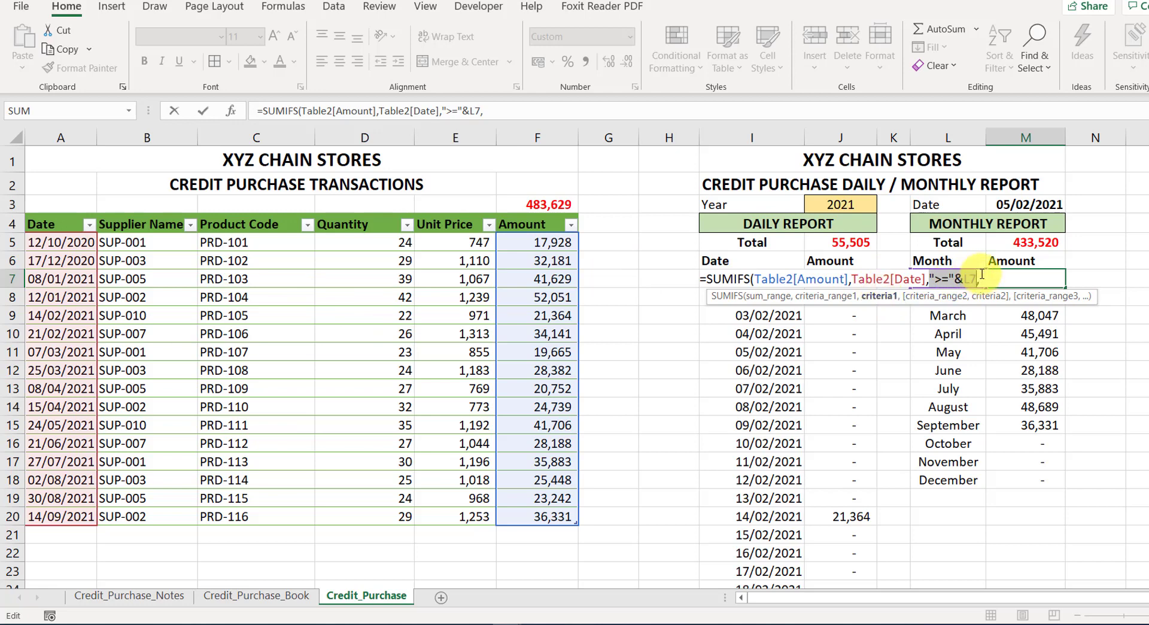
{"action": "left_click", "coordinate": [984, 274]}
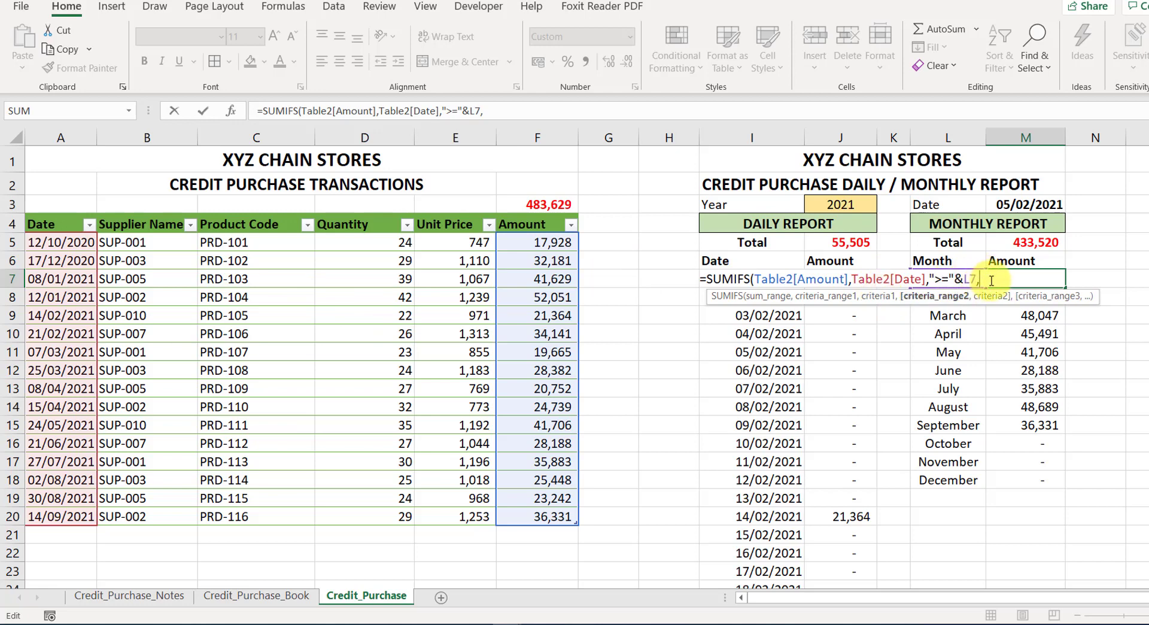
{"action": "left_click", "coordinate": [42, 220]}
{"action": "type", "text": ","}
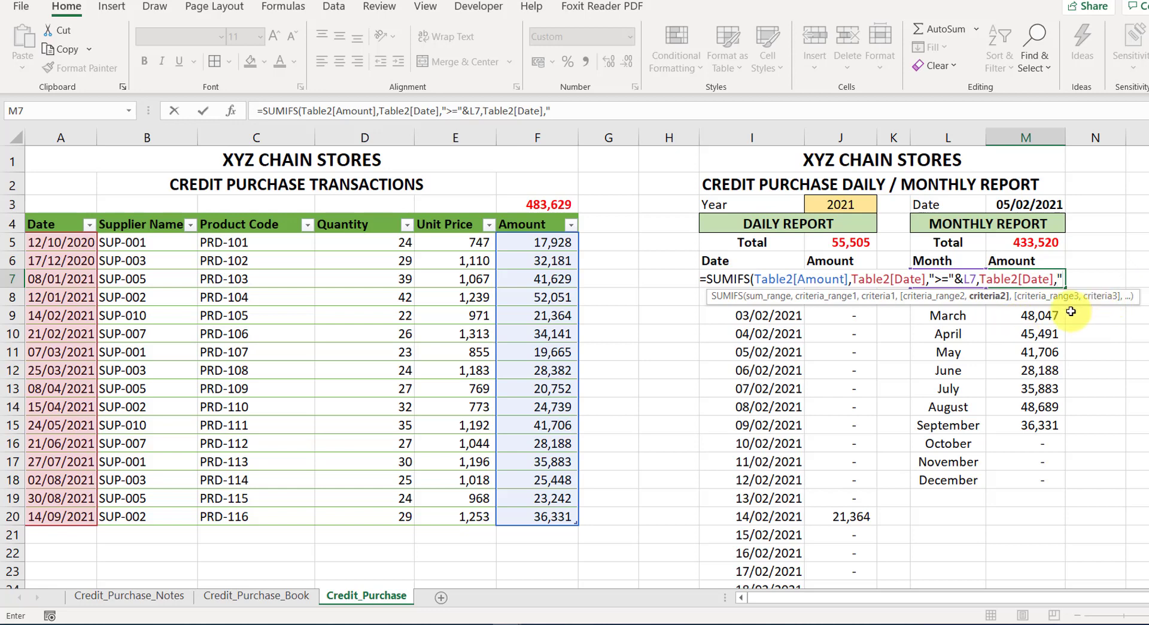
{"action": "type", "text": "<=\"&"}
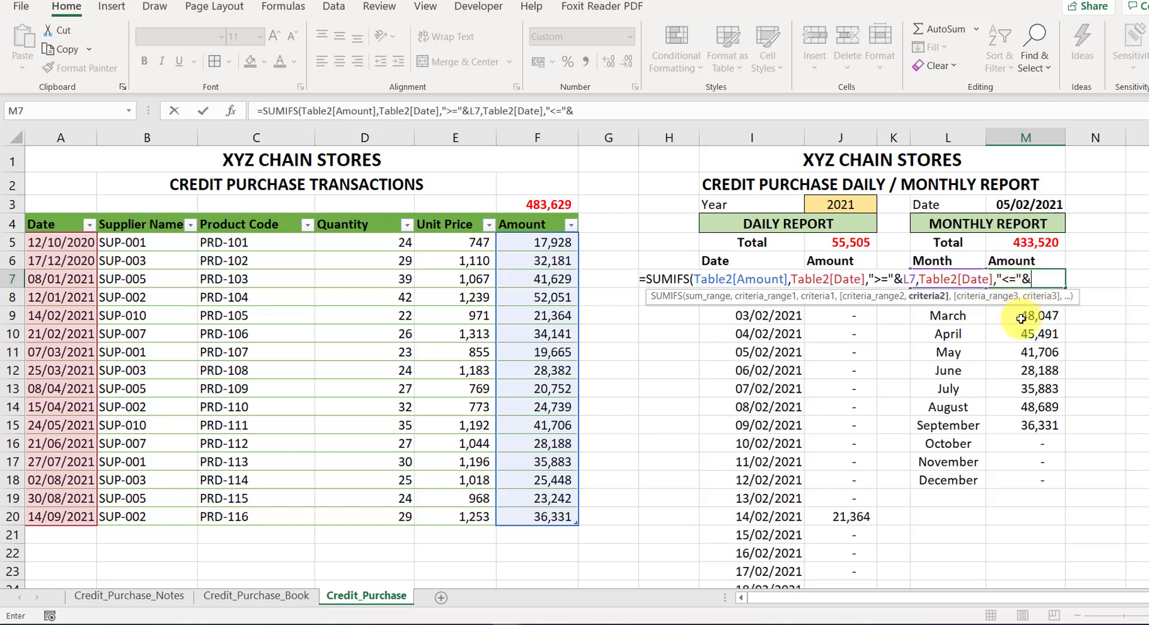
Add a DATE function to the second criterion of the M7 formula, with YEAR(L7) as its year argument
{"action": "type", "text": "date"}
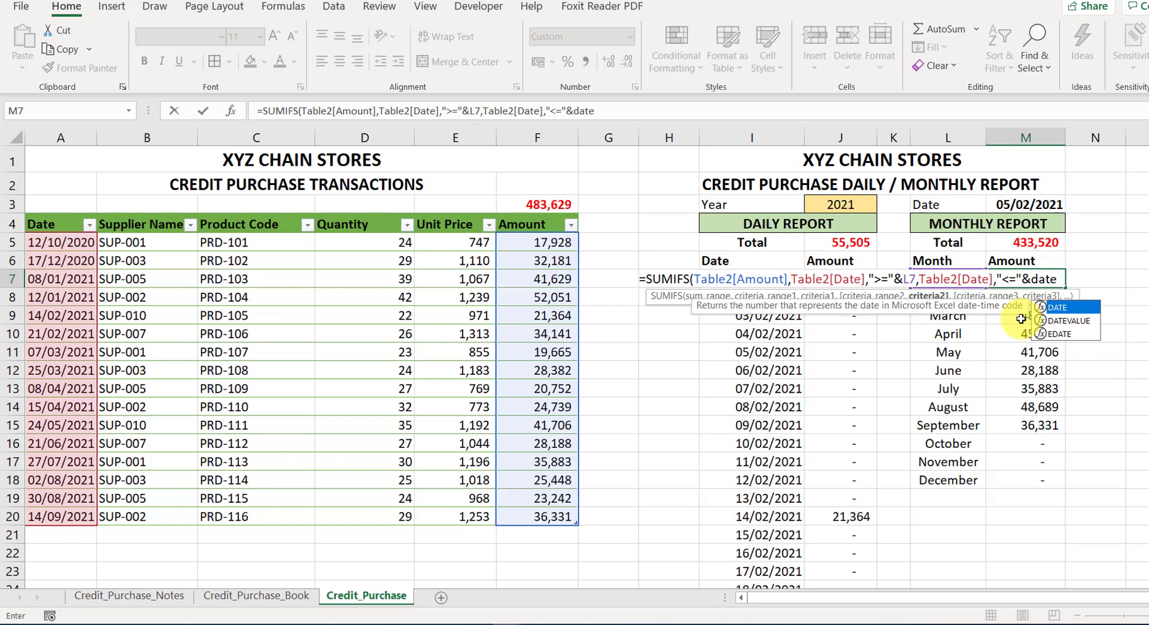
{"action": "key", "text": "Tab"}
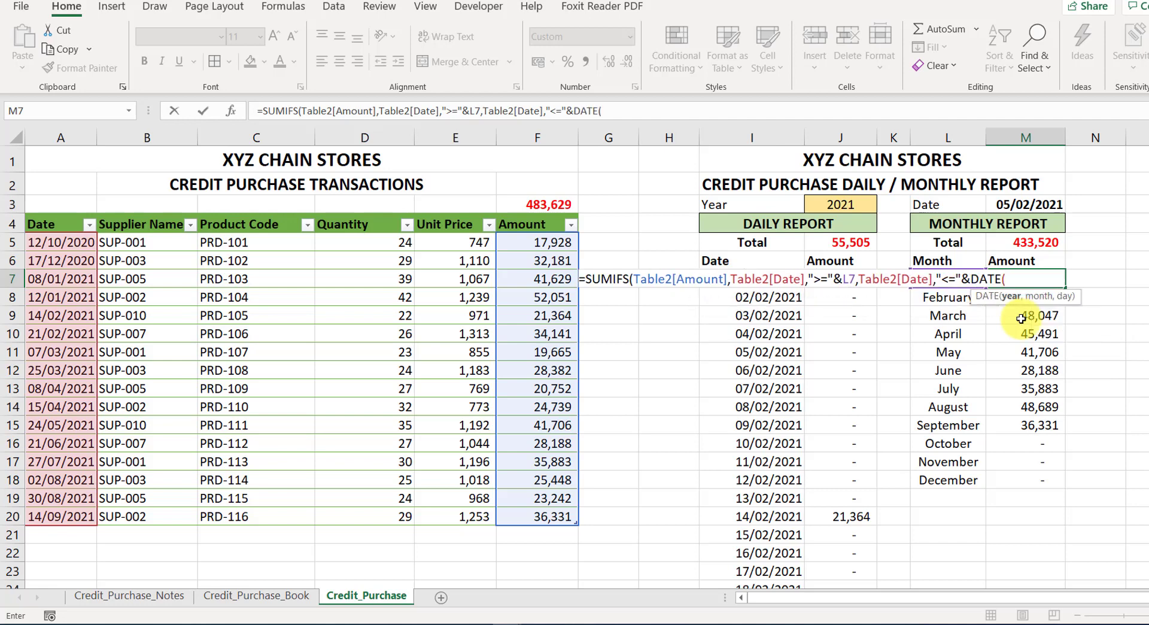
{"action": "type", "text": "ye"}
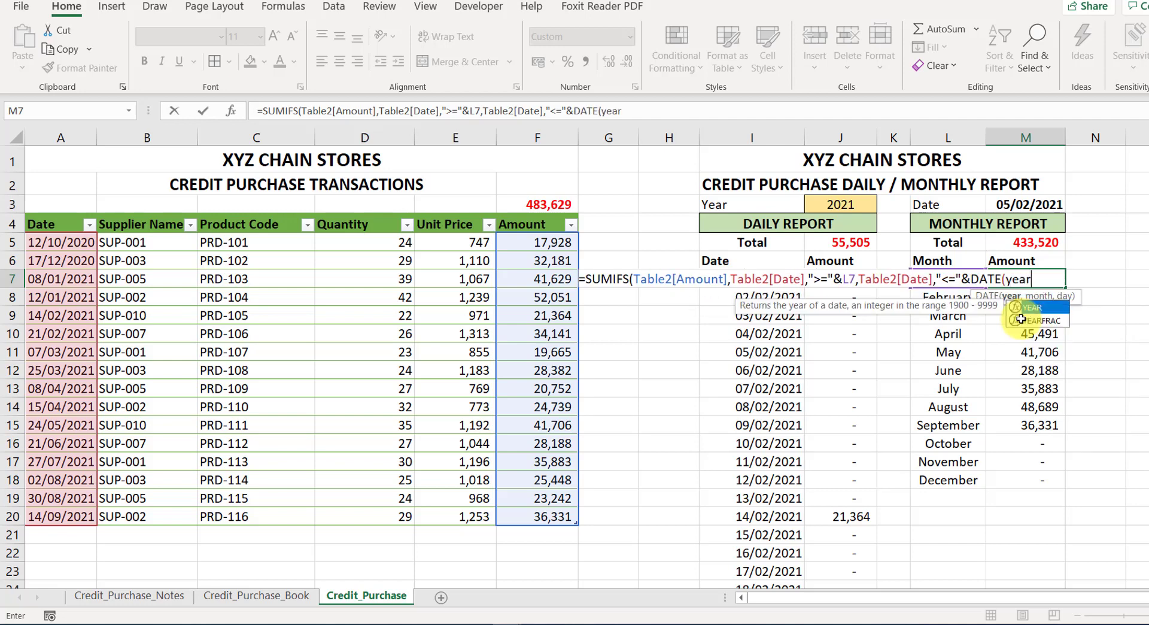
{"action": "type", "text": "ar"}
{"action": "key", "text": "Tab"}
{"action": "type", "text": "L7"}
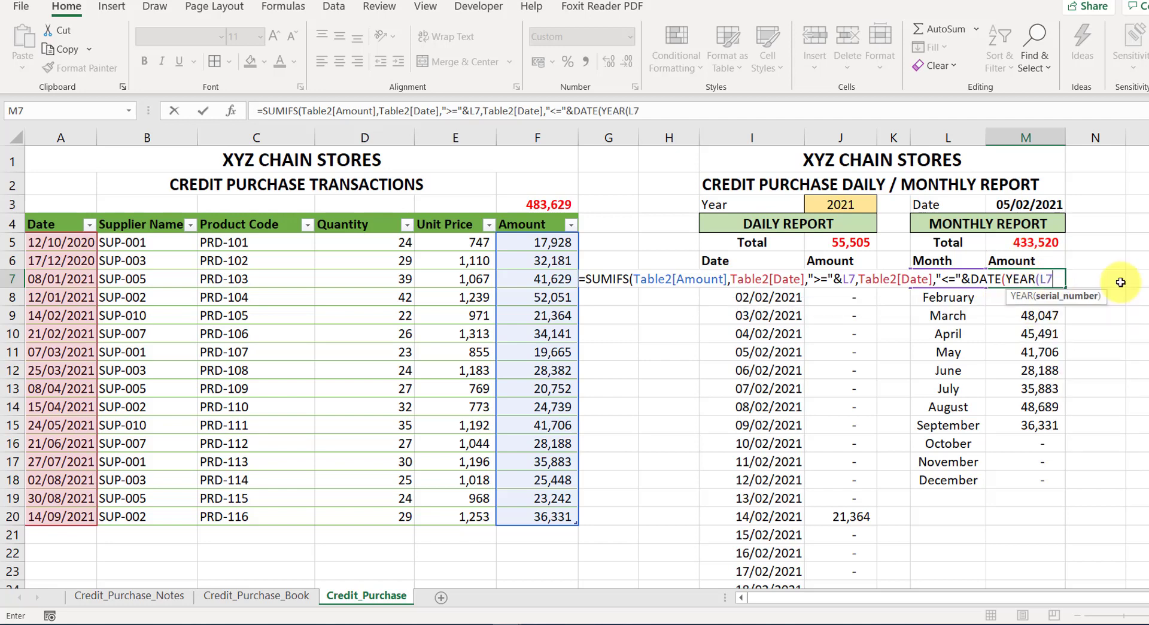
Complete the DATE function in M7 with MONTH(L7)+1 as month and 0 as day, and commit the SUMIFS formula
{"action": "type", "text": "),mont"}
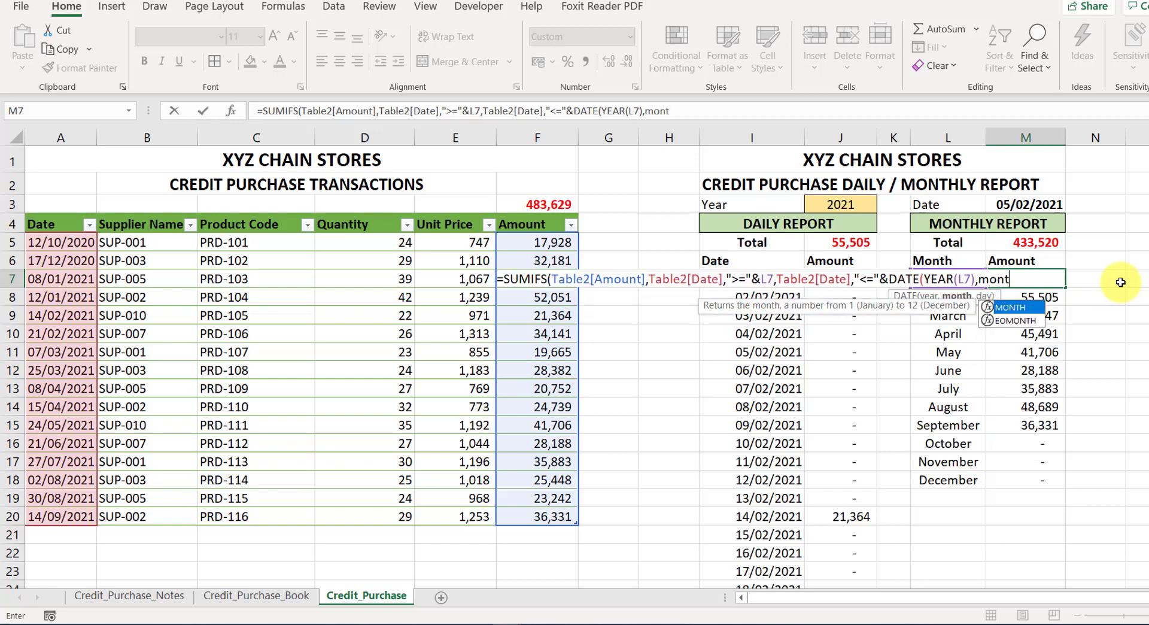
{"action": "type", "text": "h"}
{"action": "key", "text": "Tab"}
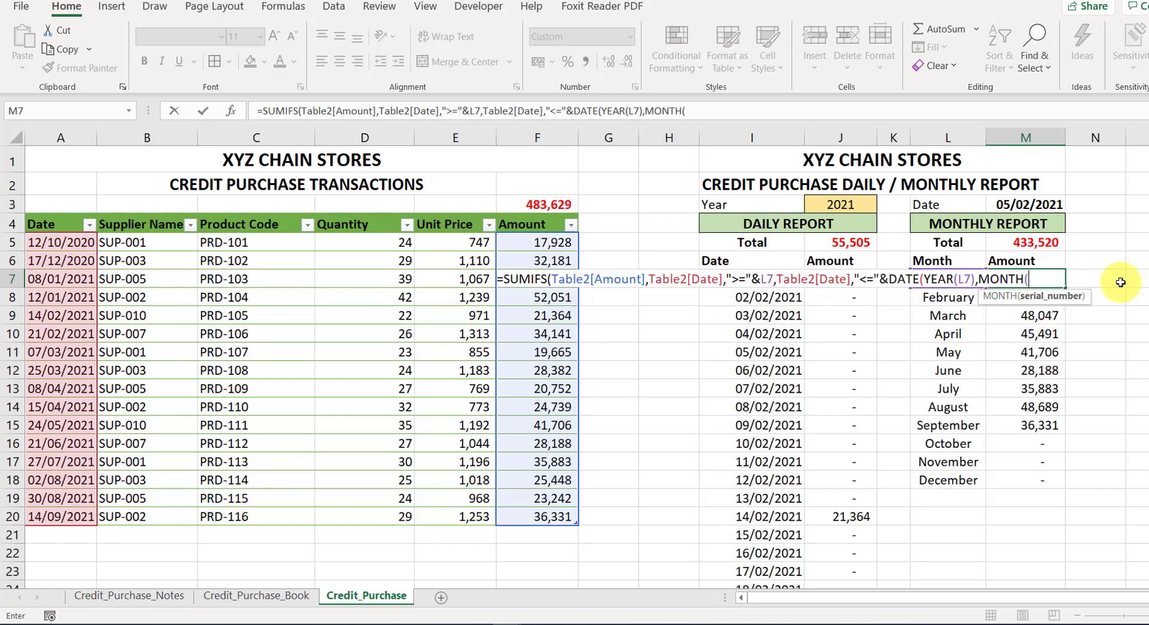
{"action": "type", "text": "L7)+1"}
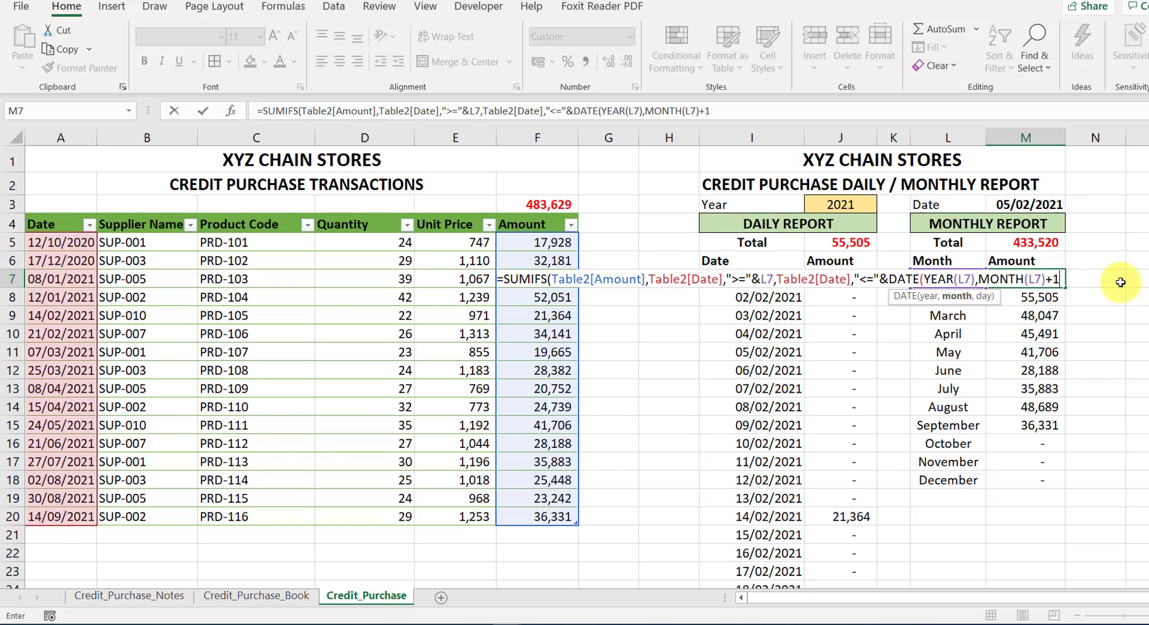
{"action": "type", "text": ",0"}
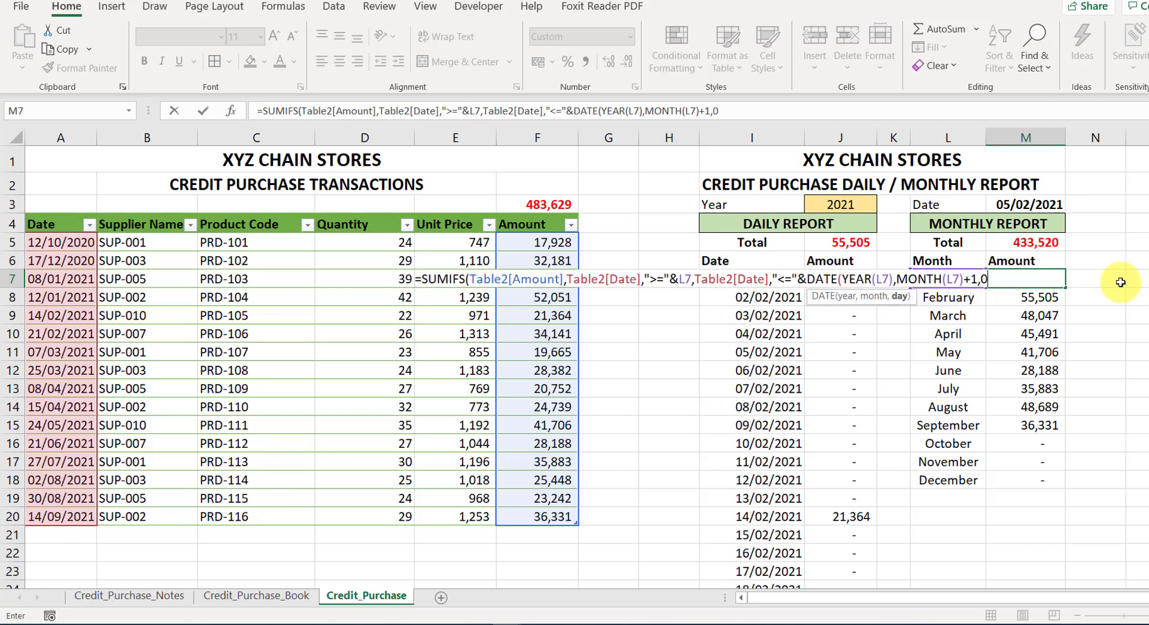
{"action": "type", "text": ")"}
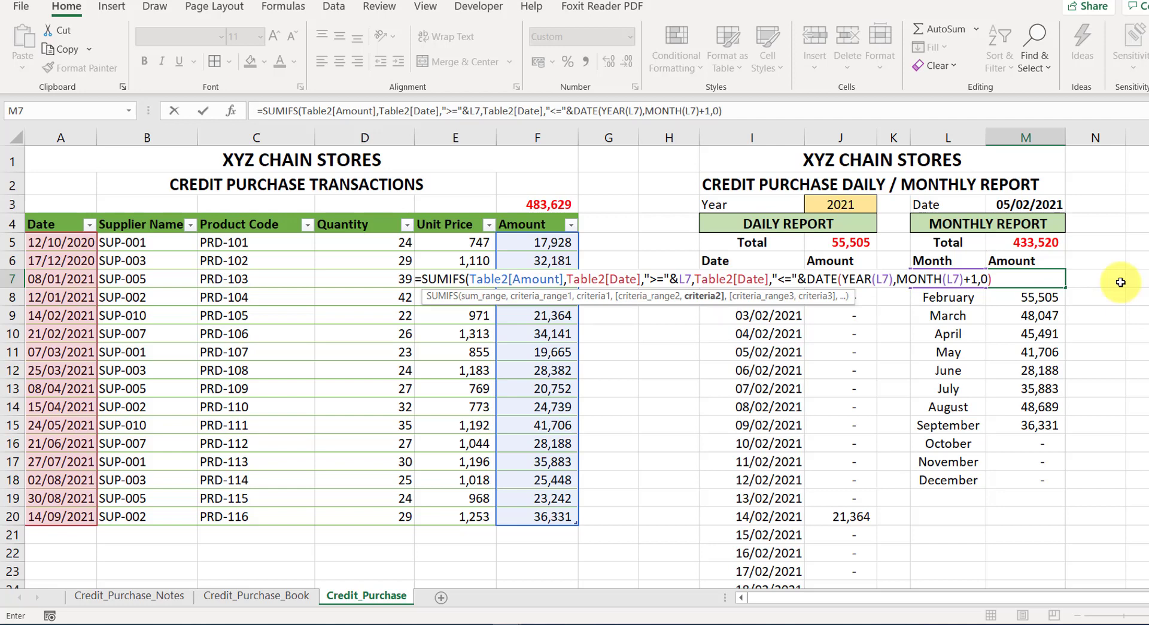
{"action": "type", "text": ")"}
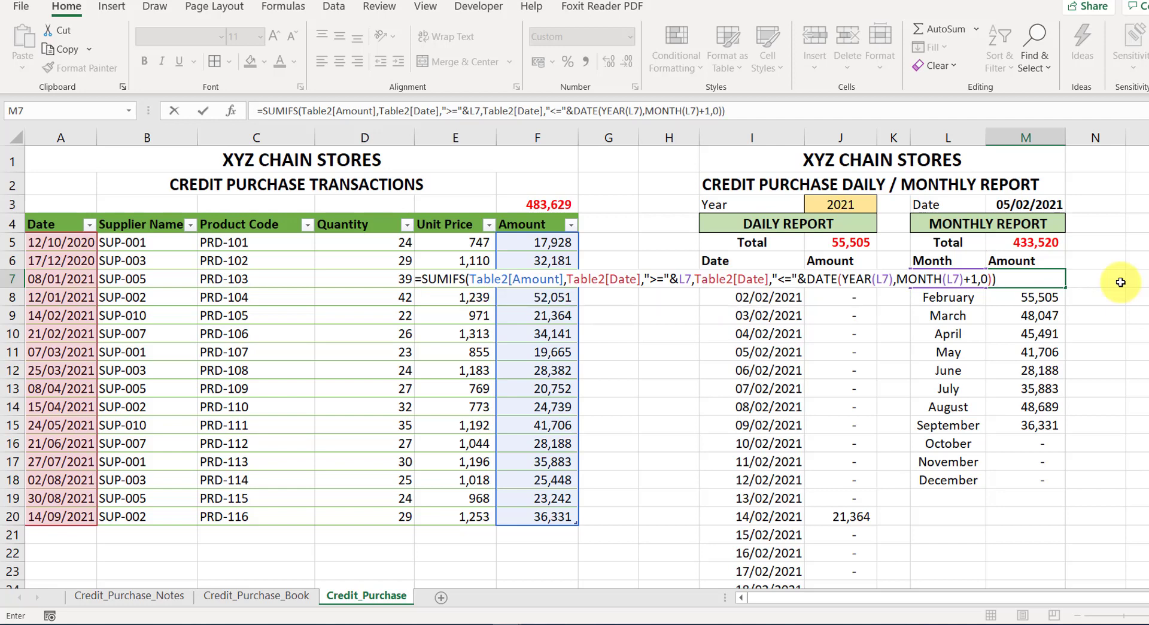
{"action": "key", "text": "Return"}
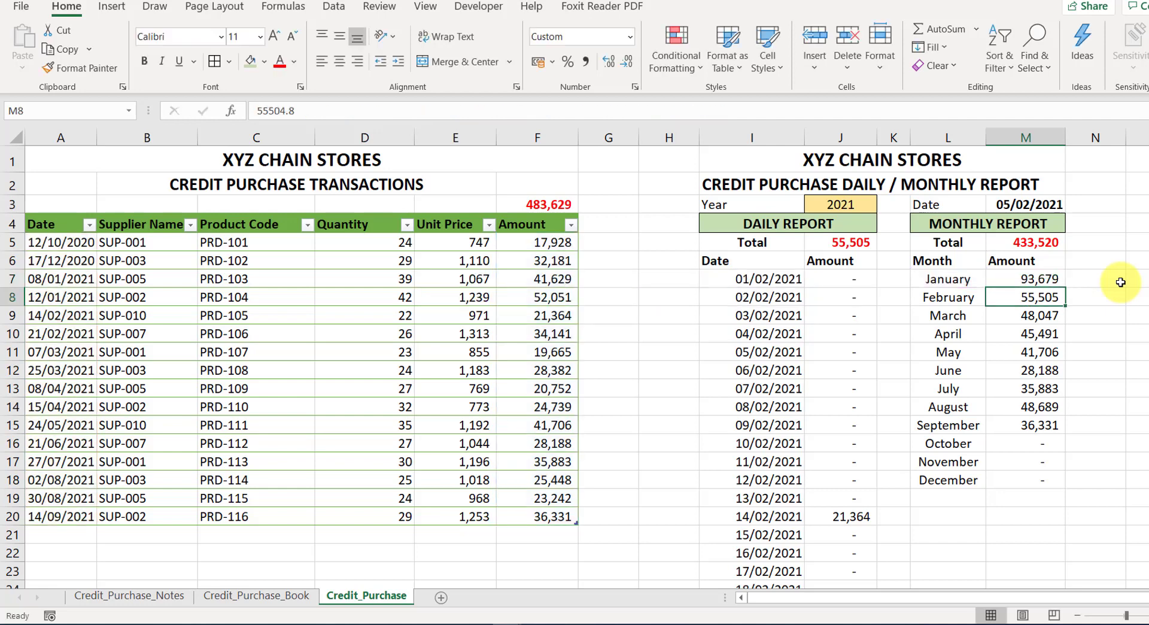
Fill the M7 formula down through M18 of the monthly report
{"action": "left_click", "coordinate": [1045, 279]}
{"action": "left_click_drag", "start_coordinate": [1067, 286], "coordinate": [1079, 482]}
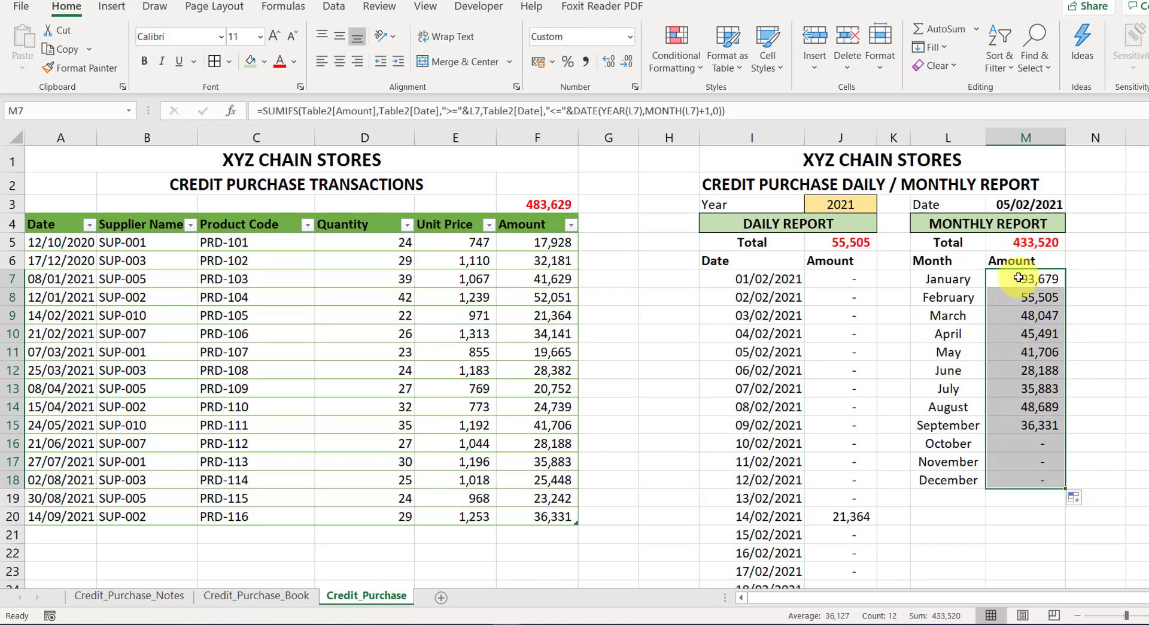
{"action": "left_click", "coordinate": [1046, 321]}
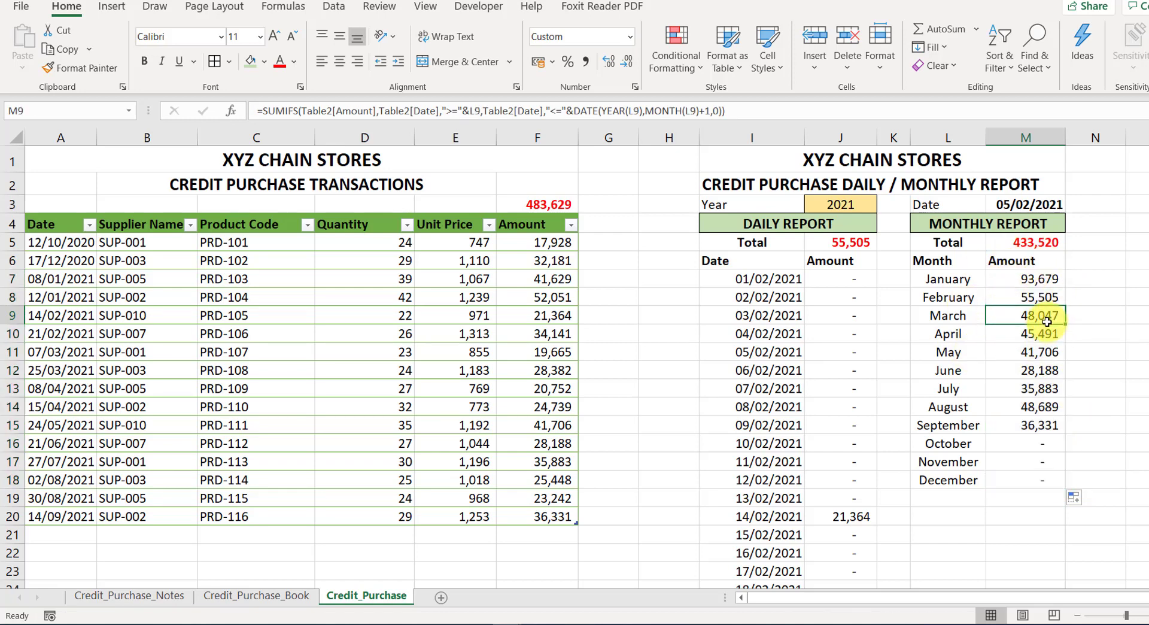
Review the monthly formulas in M7:M10 and compare the February amount with the transaction amounts in F9:F10
{"action": "left_click", "coordinate": [1017, 280]}
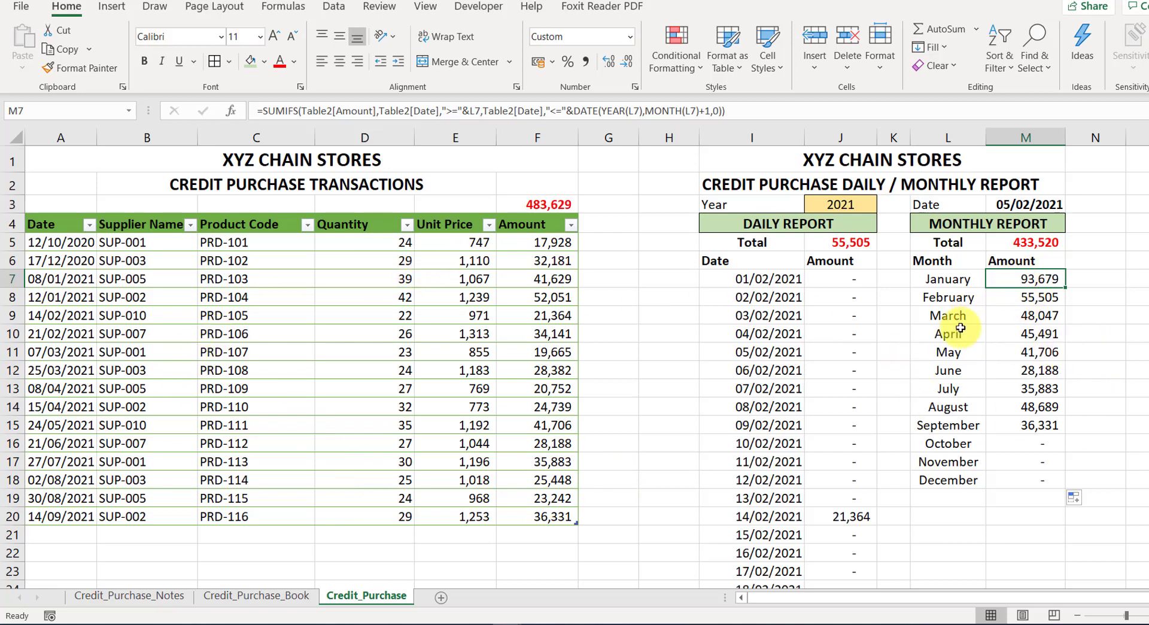
{"action": "left_click", "coordinate": [1037, 297]}
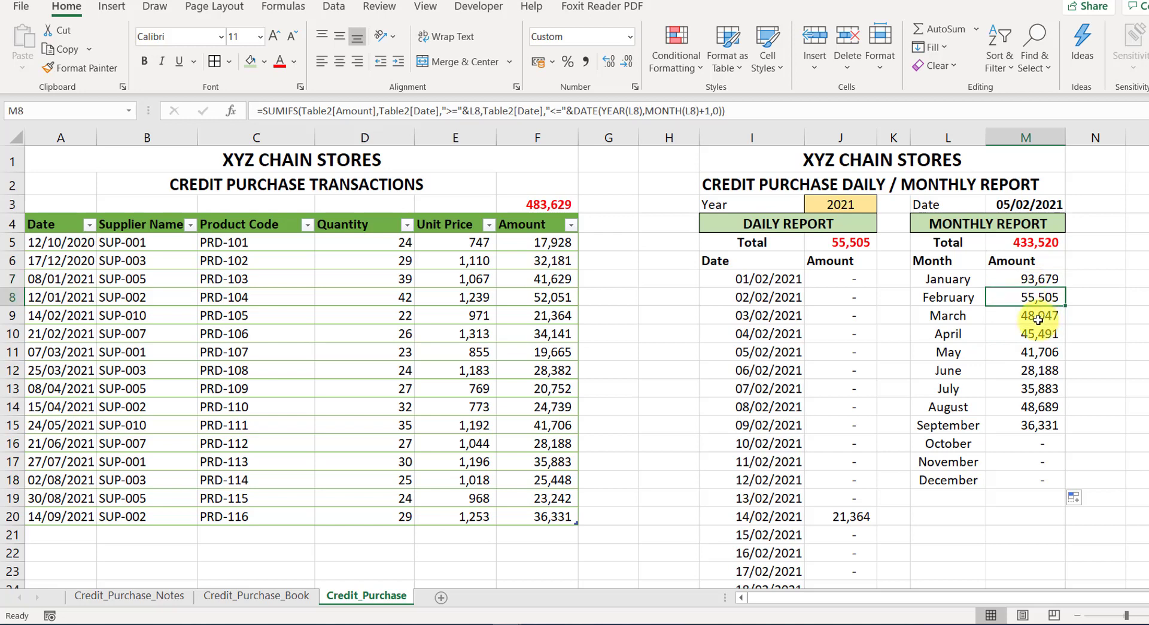
{"action": "left_click", "coordinate": [1037, 318]}
{"action": "left_click", "coordinate": [1028, 334]}
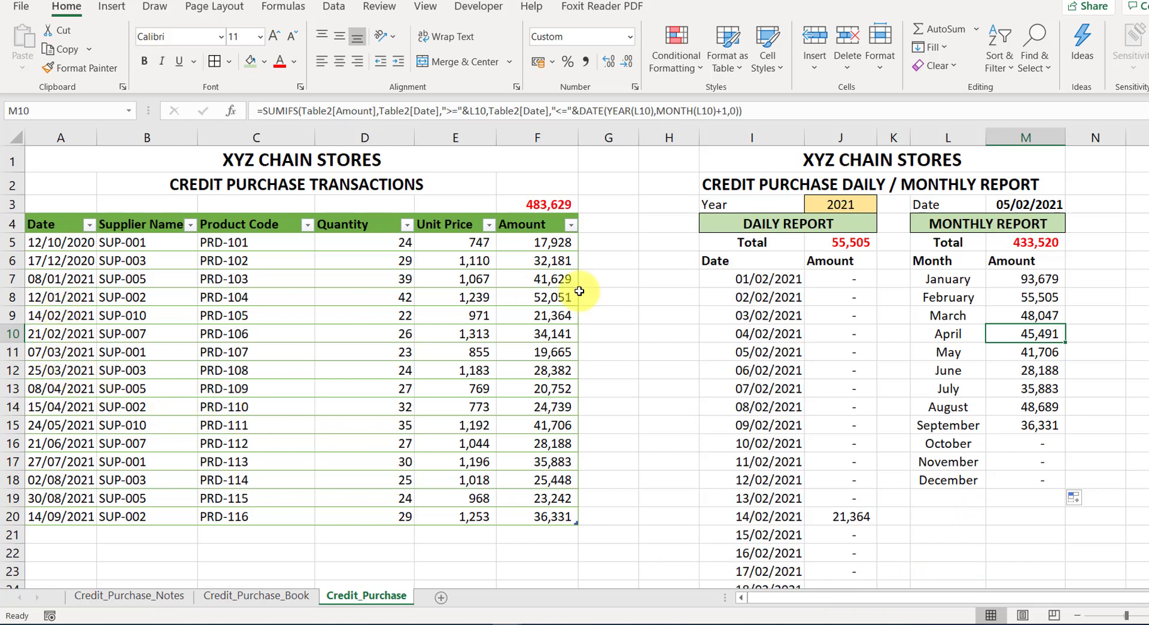
{"action": "left_click_drag", "start_coordinate": [554, 314], "coordinate": [550, 333]}
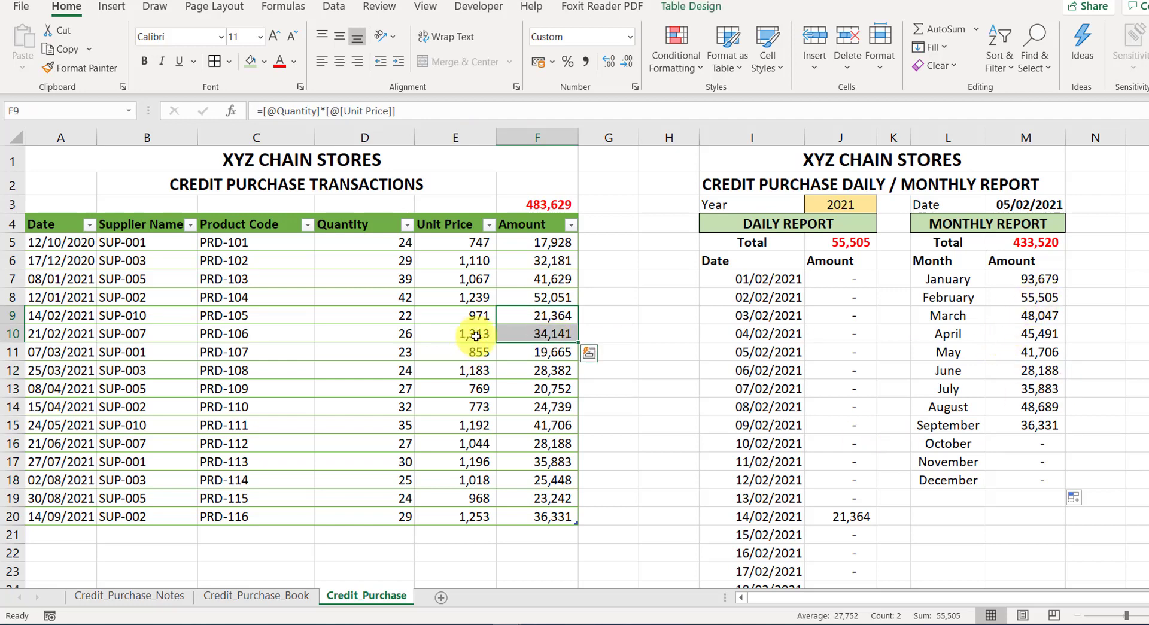
{"action": "left_click", "coordinate": [485, 297]}
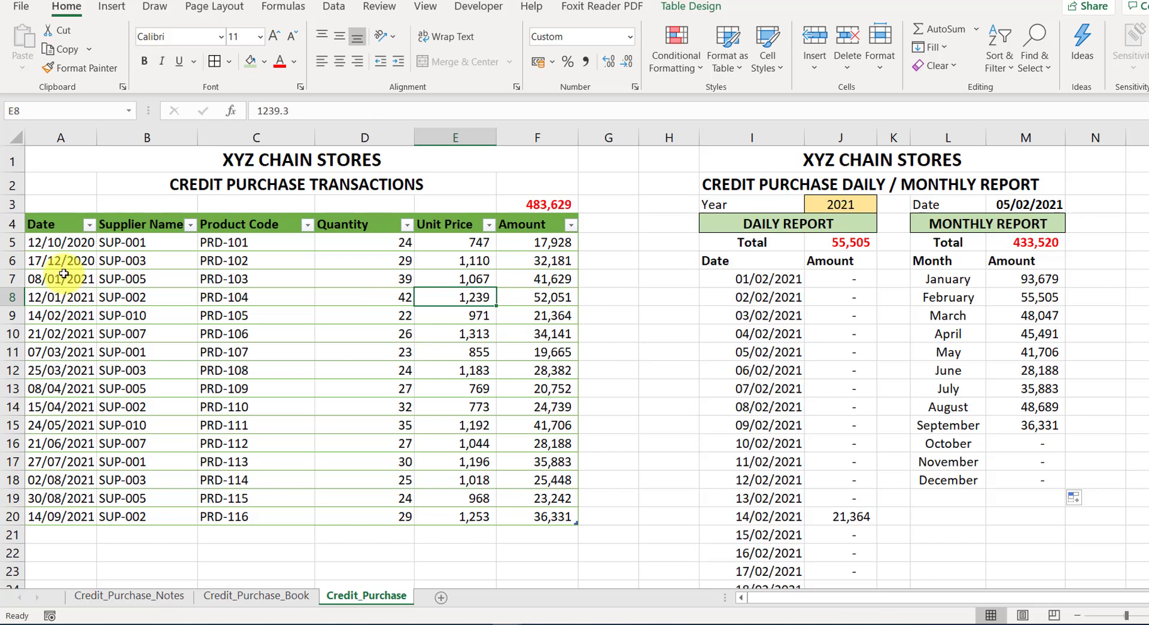
Filter the transactions table's dates to exclude 2020 and compare the table total with the sum of M7:M15
{"action": "left_click", "coordinate": [89, 224]}
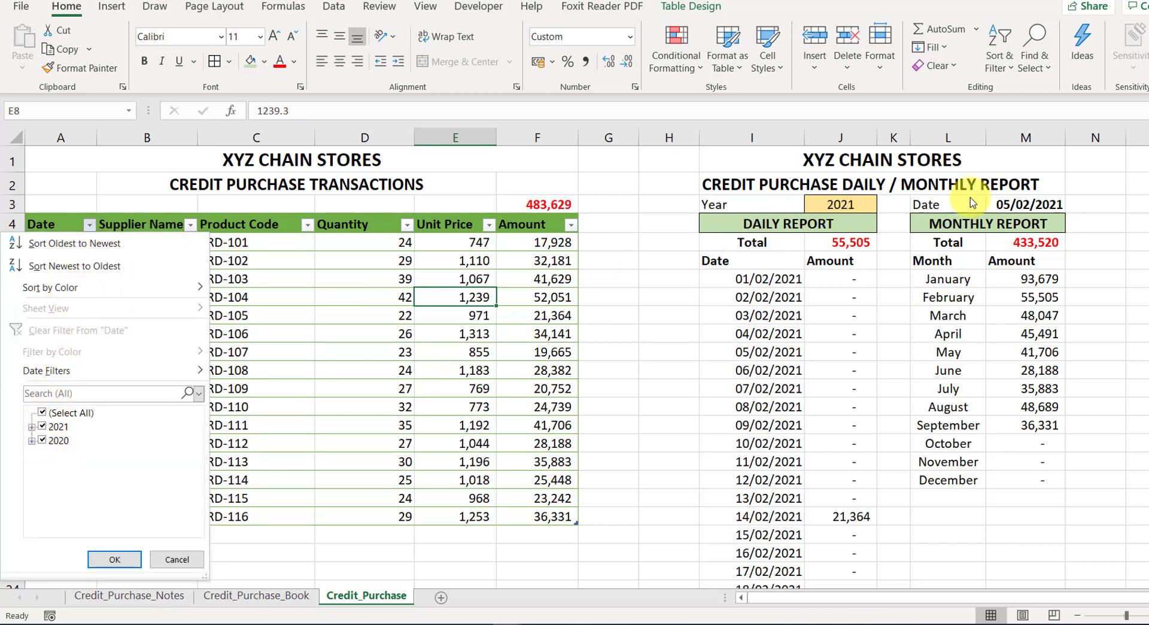
{"action": "left_click", "coordinate": [43, 441]}
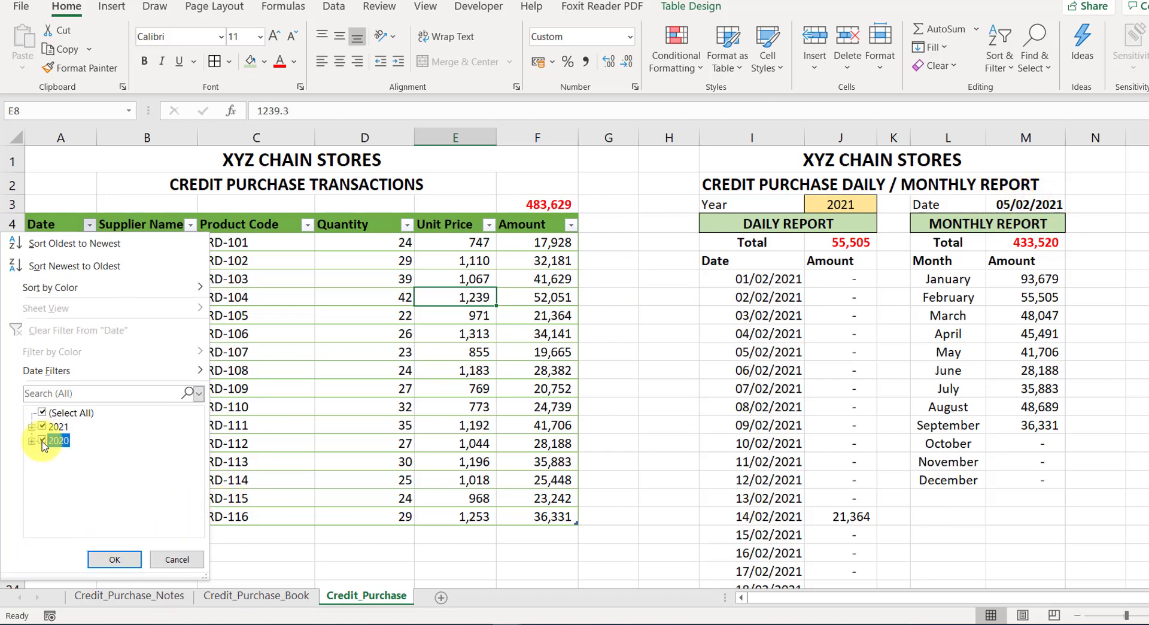
{"action": "left_click", "coordinate": [114, 559]}
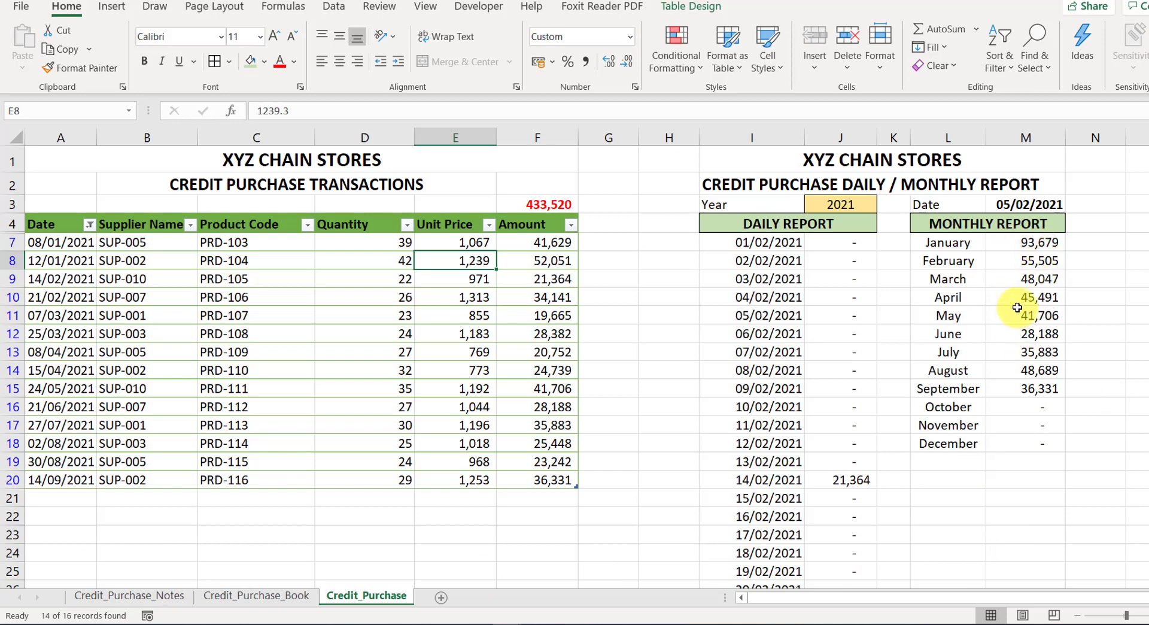
{"action": "left_click_drag", "start_coordinate": [1038, 243], "coordinate": [1047, 389]}
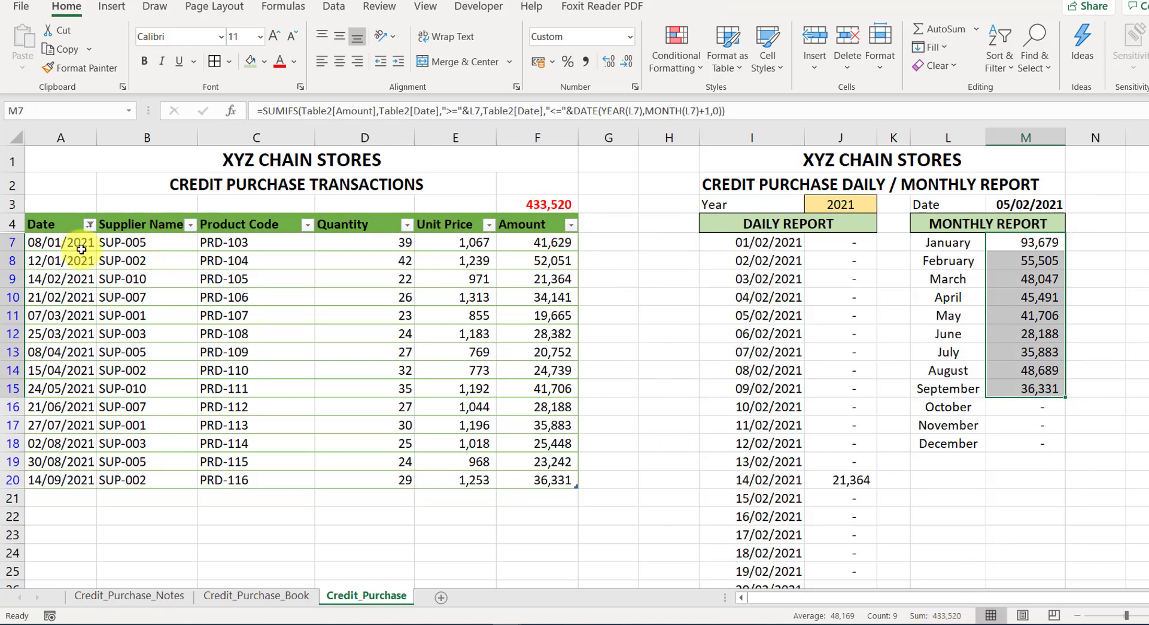
Clear the filter from the transactions table's Date column
{"action": "left_click", "coordinate": [90, 230]}
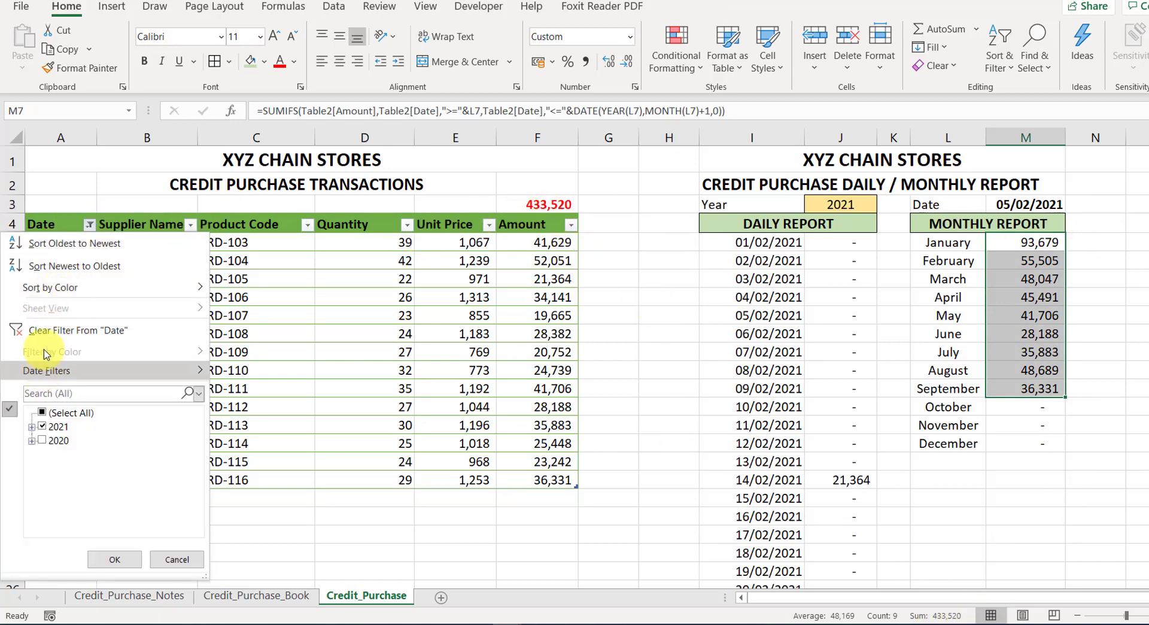
{"action": "left_click", "coordinate": [48, 330]}
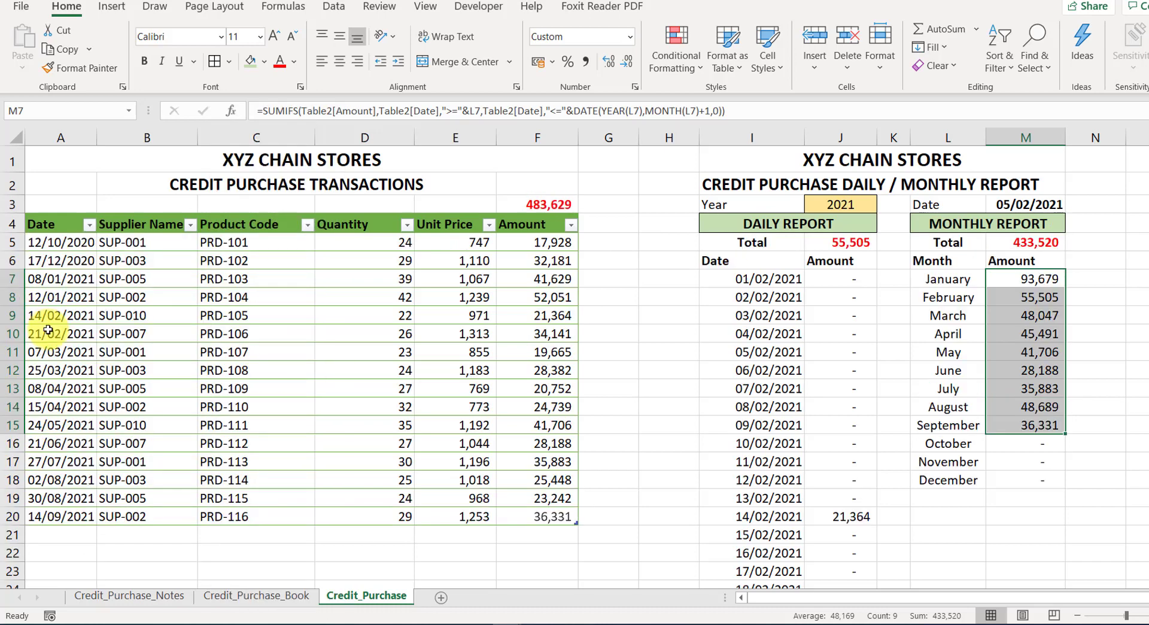
{"action": "left_click", "coordinate": [923, 367]}
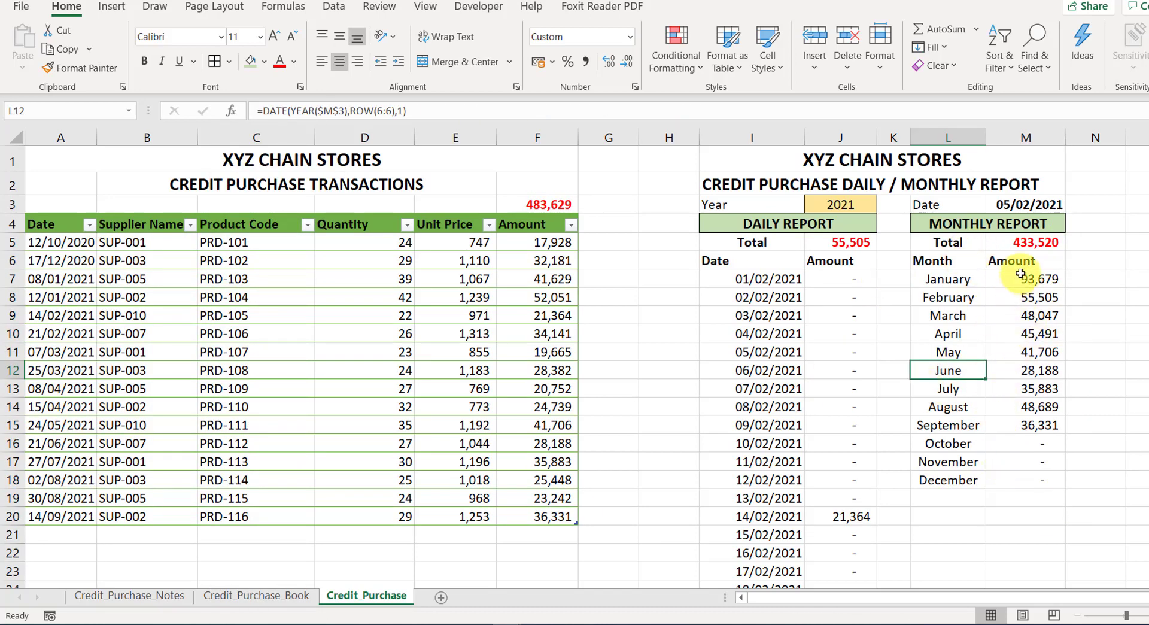